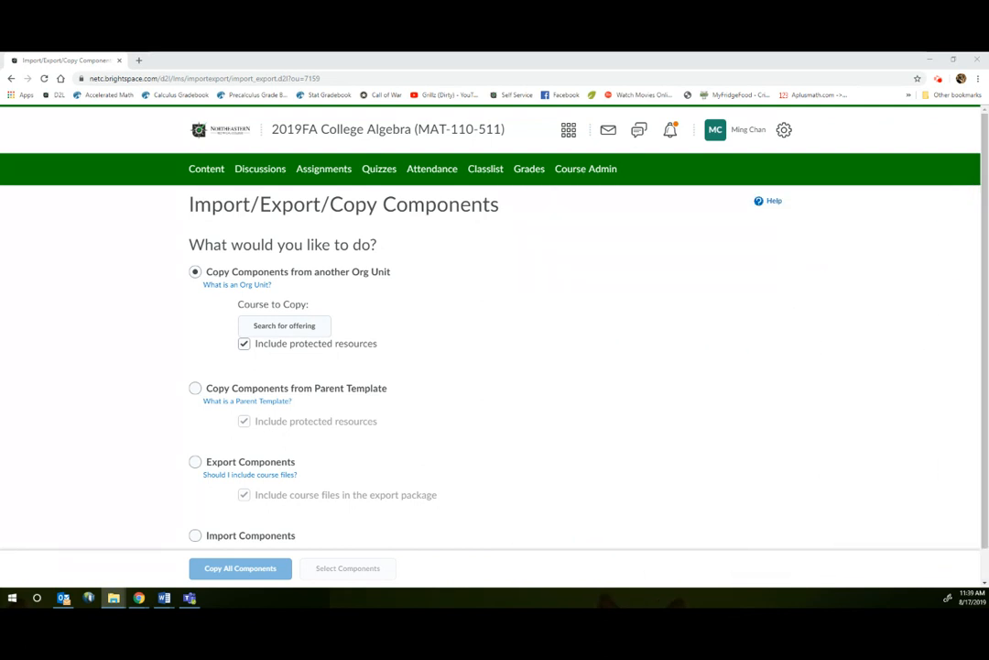
Open the advanced course search from the list of enrolled courses.
left_click(567, 134)
scroll(596, 403, "down", 5)
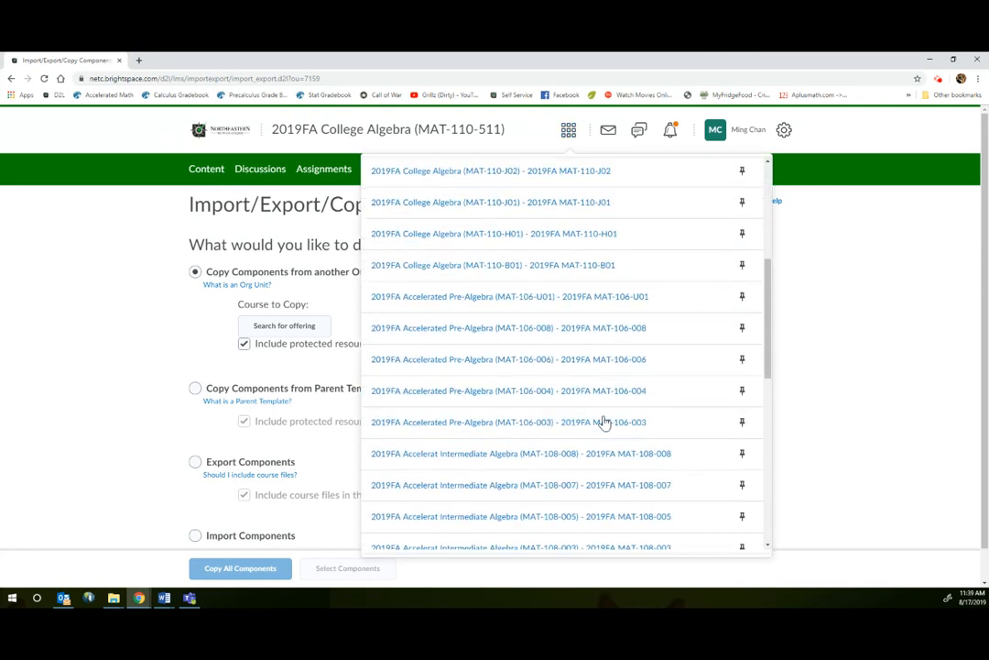
scroll(606, 427, "down", 8)
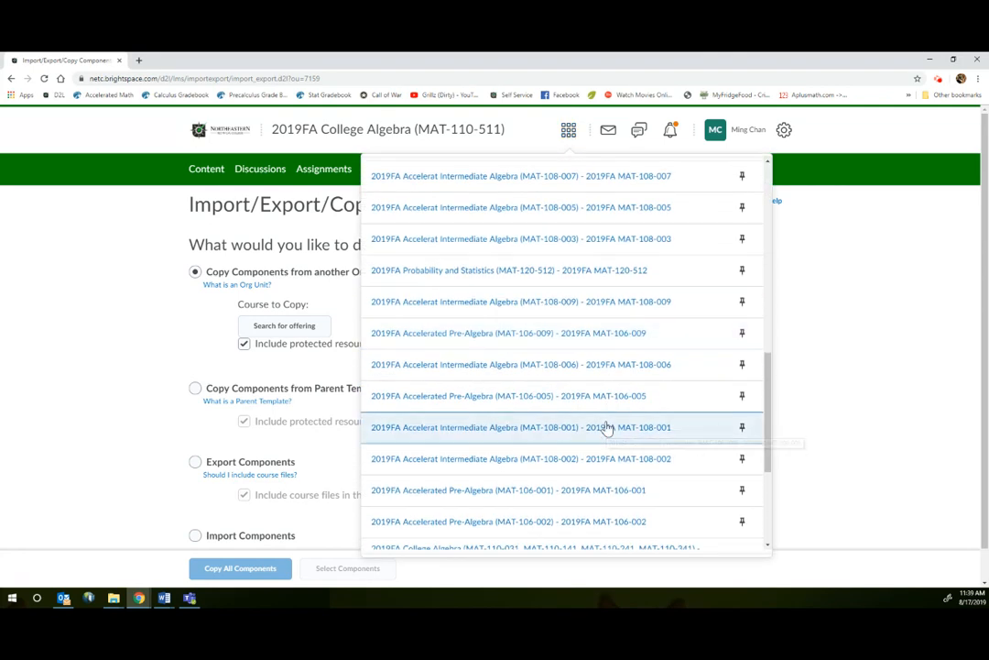
scroll(607, 427, "down", 2)
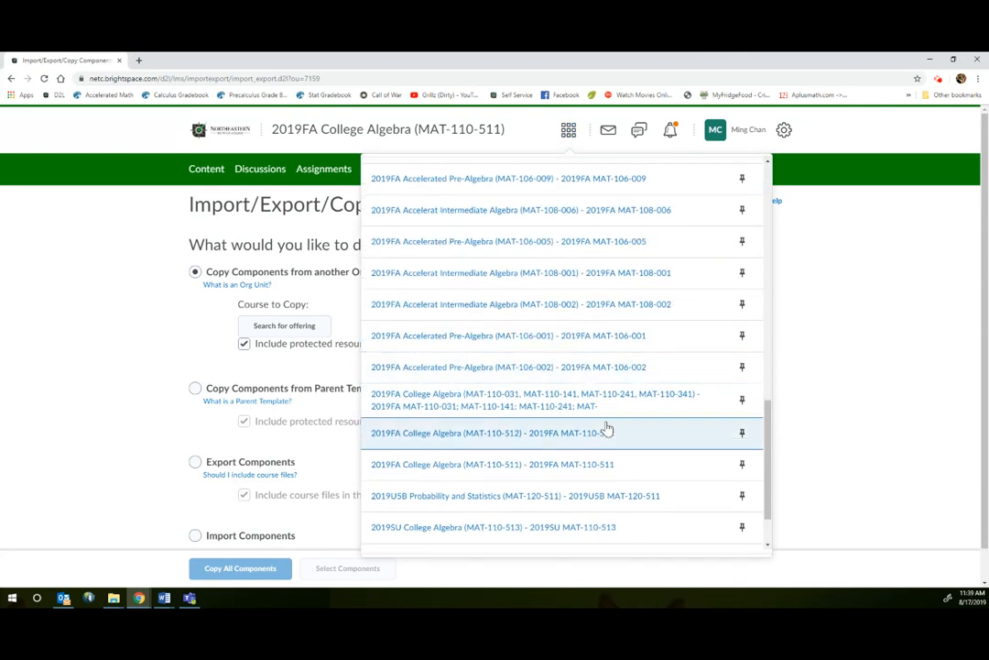
scroll(607, 427, "down", 2)
left_click(575, 536)
Increase the number of courses listed per page and open the 2019FA College Algebra (MAT-110-B01) course.
scroll(463, 431, "down", 5)
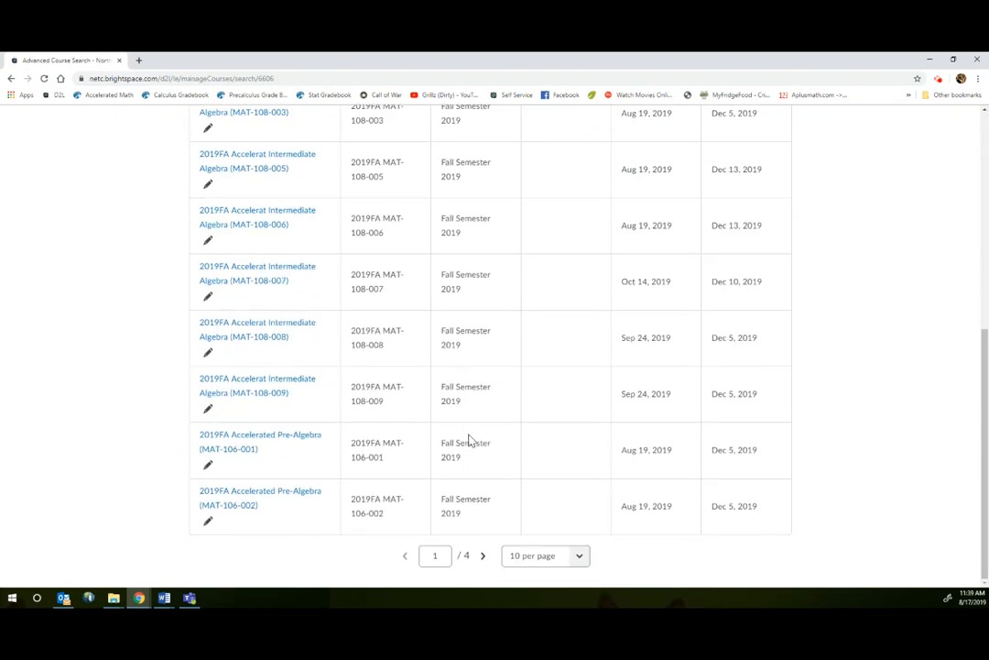
left_click(579, 557)
left_click(543, 522)
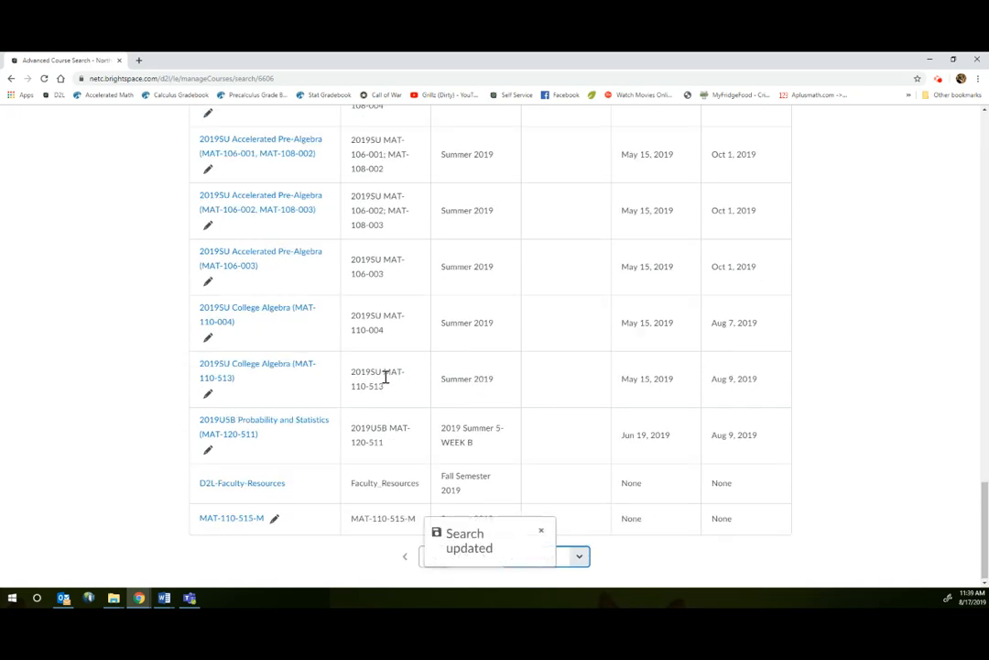
scroll(317, 394, "up", 3)
scroll(319, 394, "up", 3)
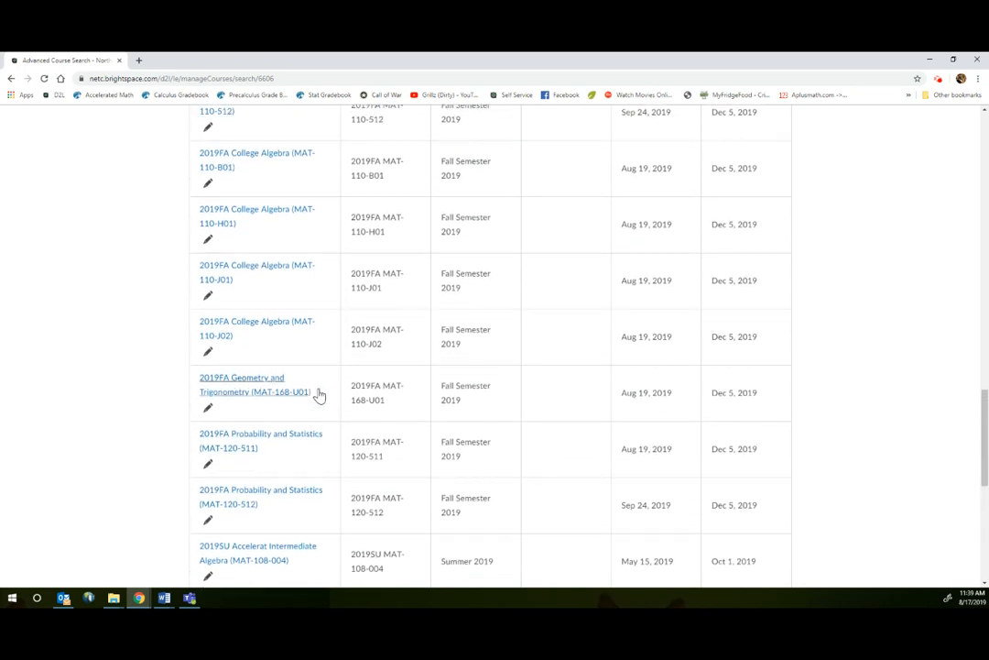
scroll(274, 369, "up", 2)
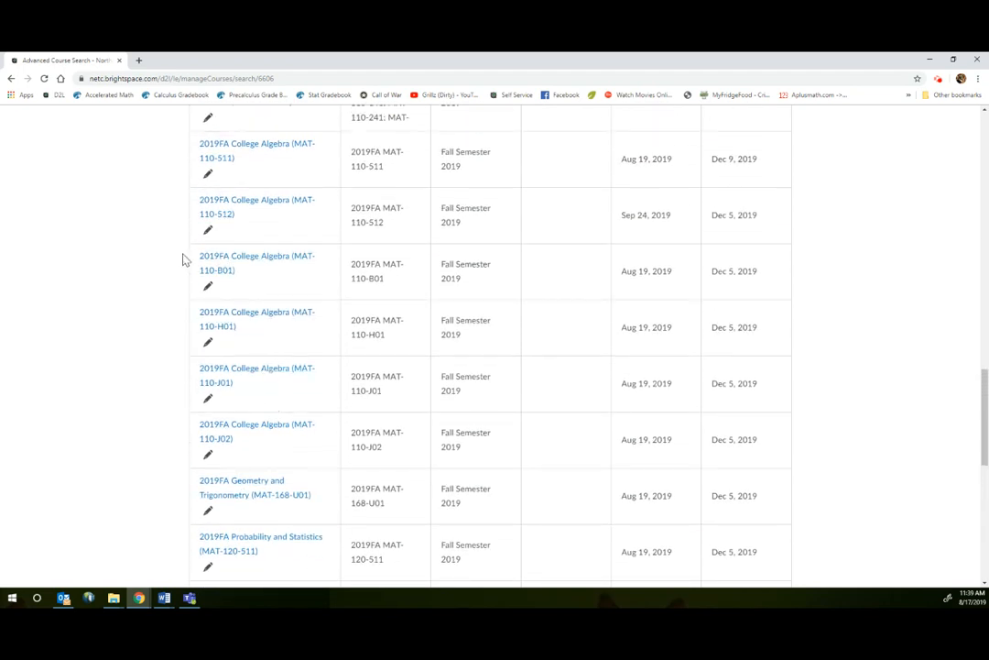
left_click(250, 263)
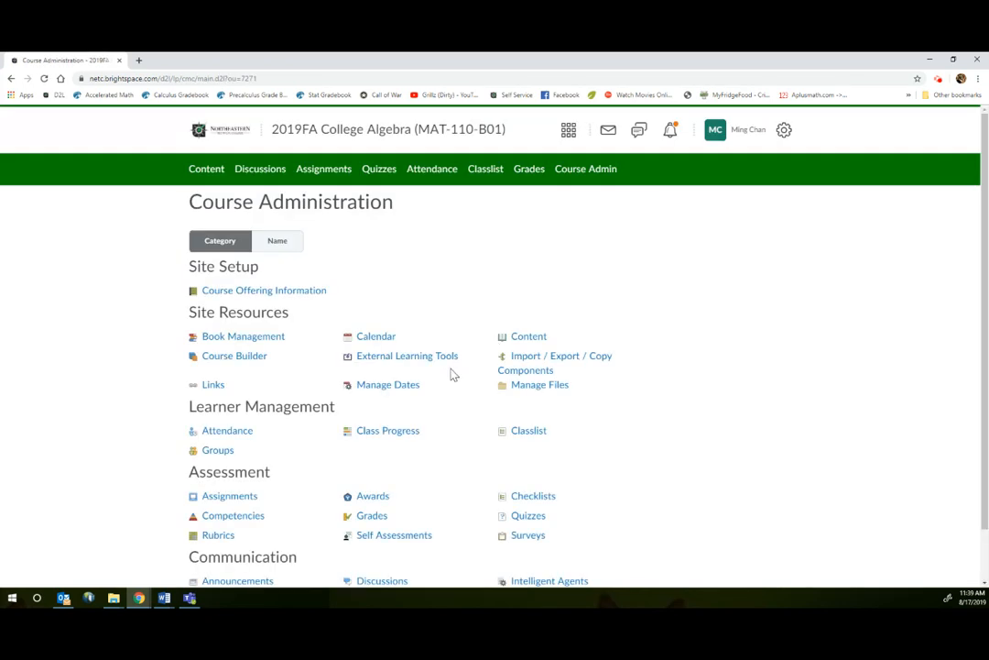
Open the course's Import / Export / Copy Components page and start an Import Components operation.
scroll(565, 360, "down", 1)
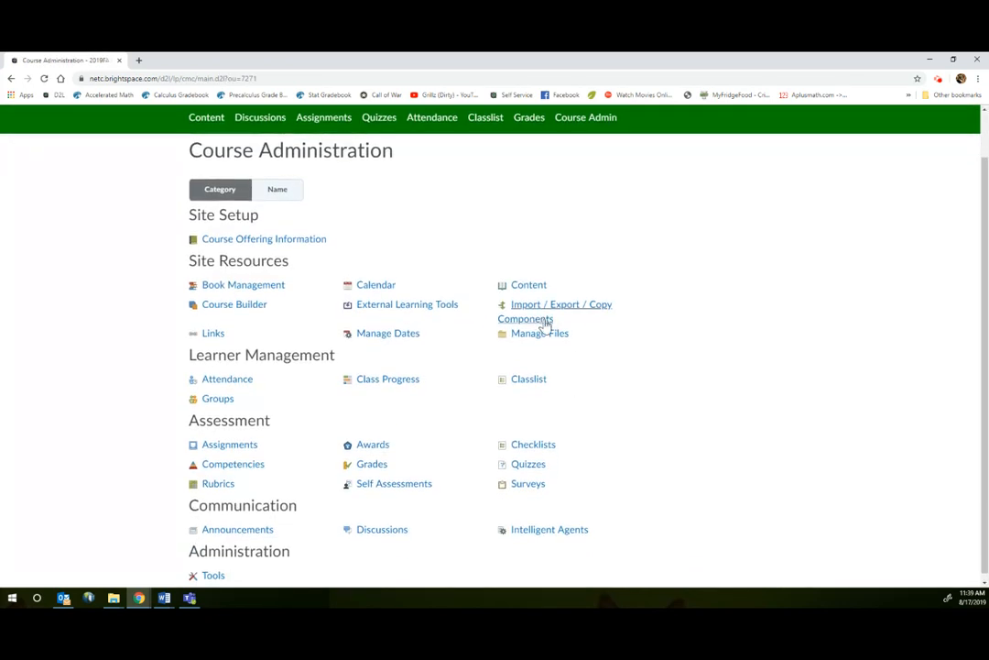
left_click(537, 319)
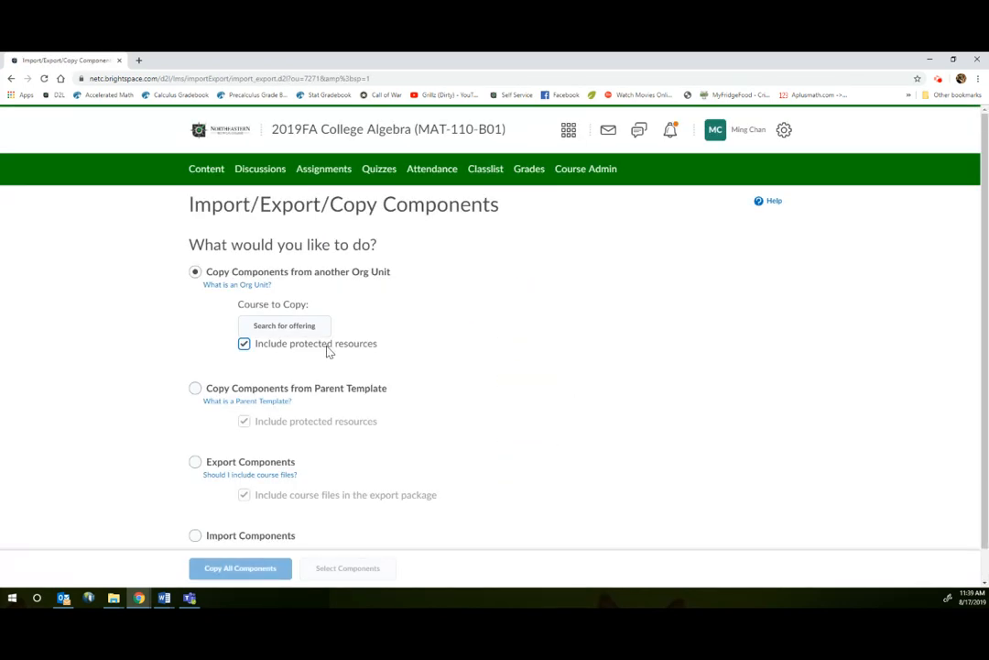
scroll(325, 349, "down", 1)
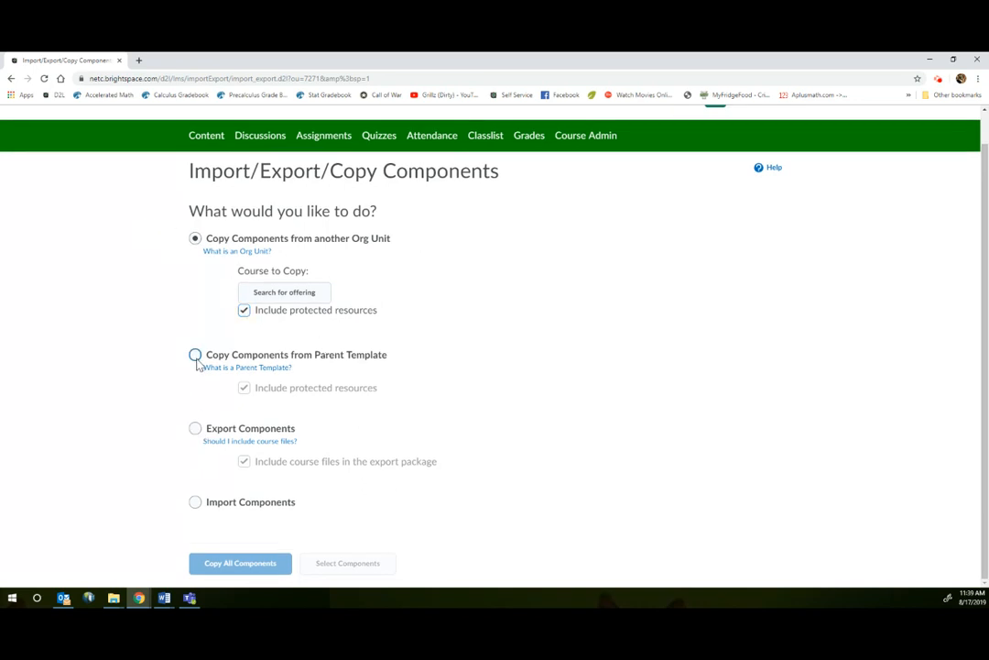
left_click(195, 504)
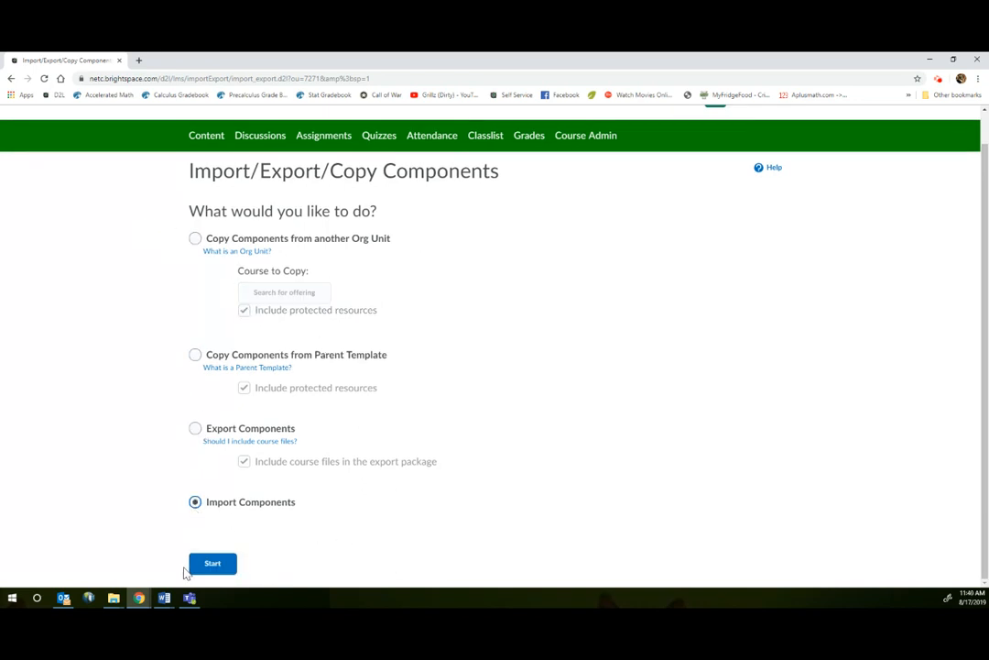
left_click(213, 563)
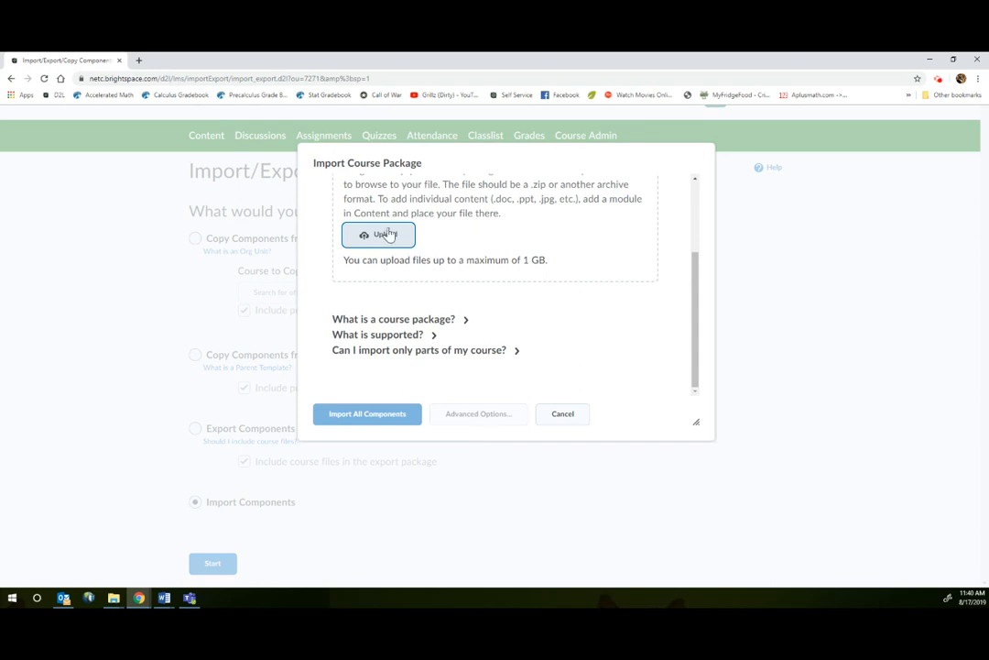
Upload D2LExport_From 110-511.zip from the Downloads folder as the course package and import all its components.
left_click(379, 234)
left_click_drag(768, 147, 893, 150)
left_click(820, 186)
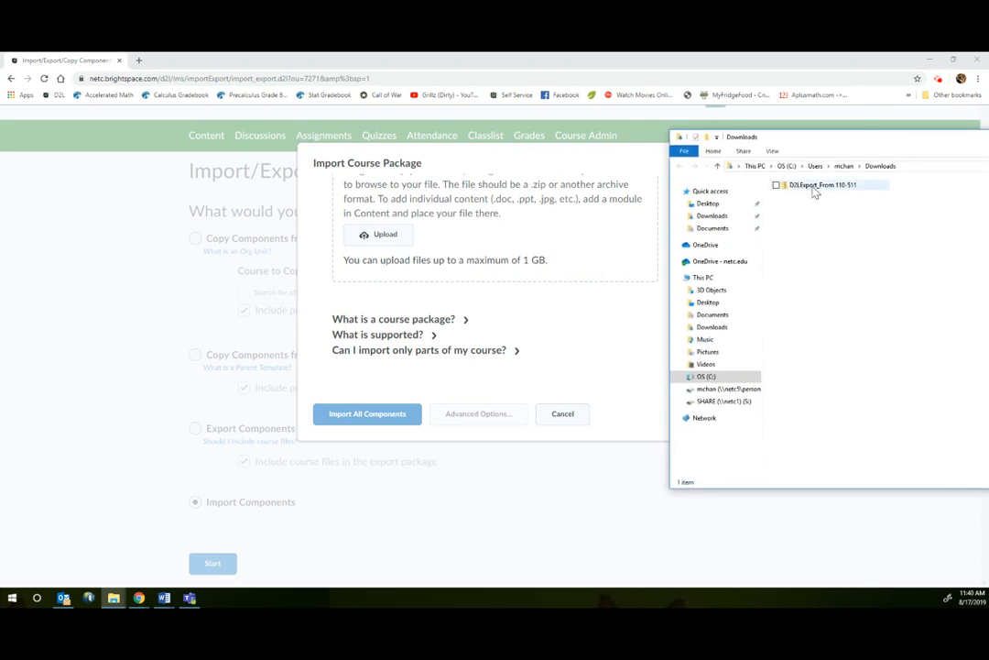
left_click_drag(795, 194, 424, 259)
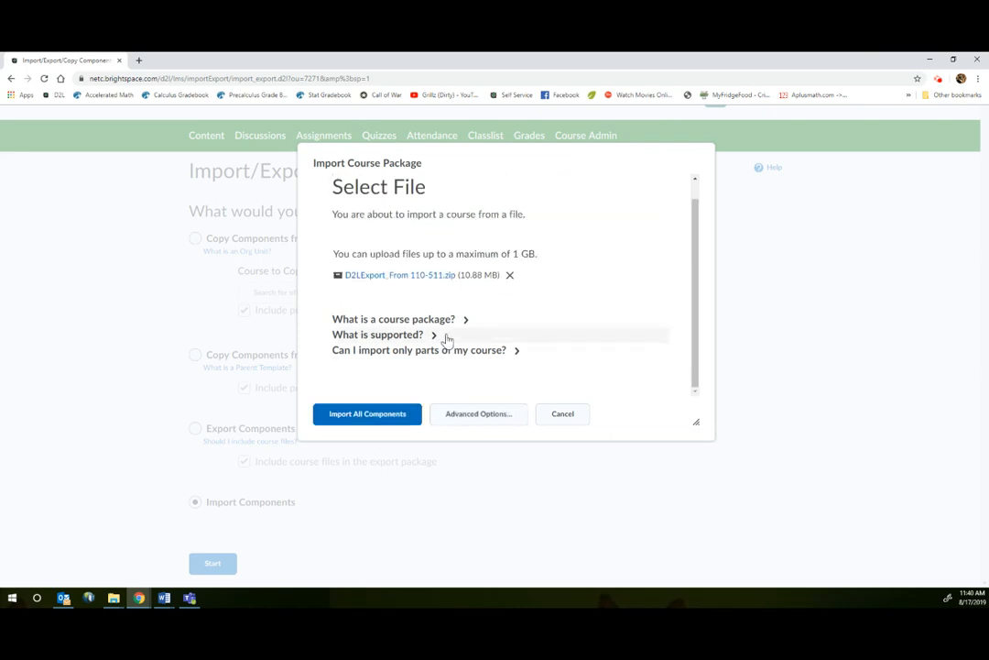
left_click(378, 417)
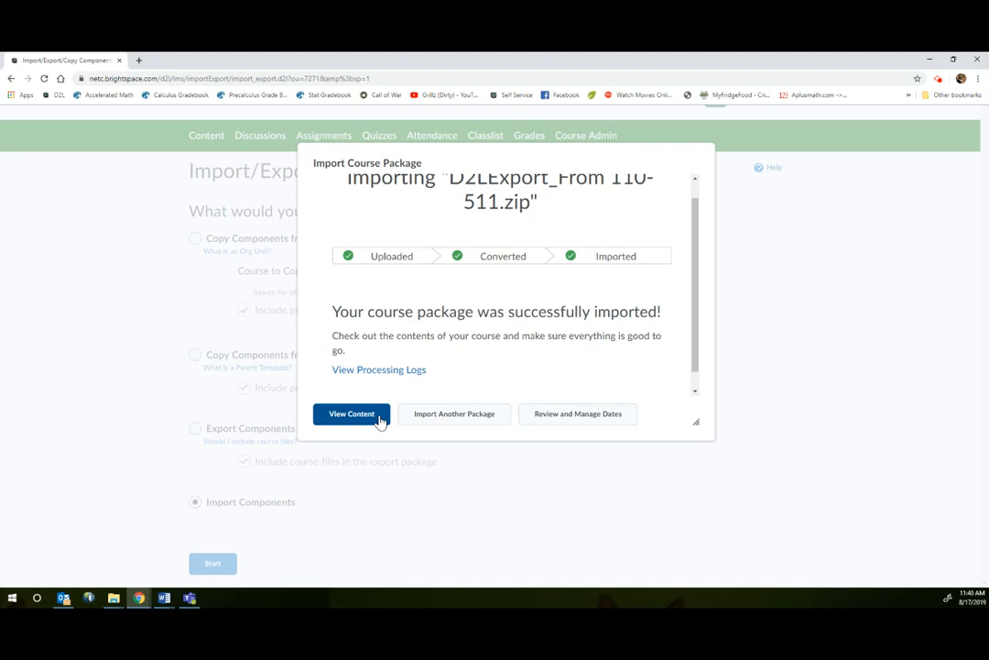
View the imported course content, return to it from the course homepage, and examine the weekly modules in the table of contents.
left_click(379, 419)
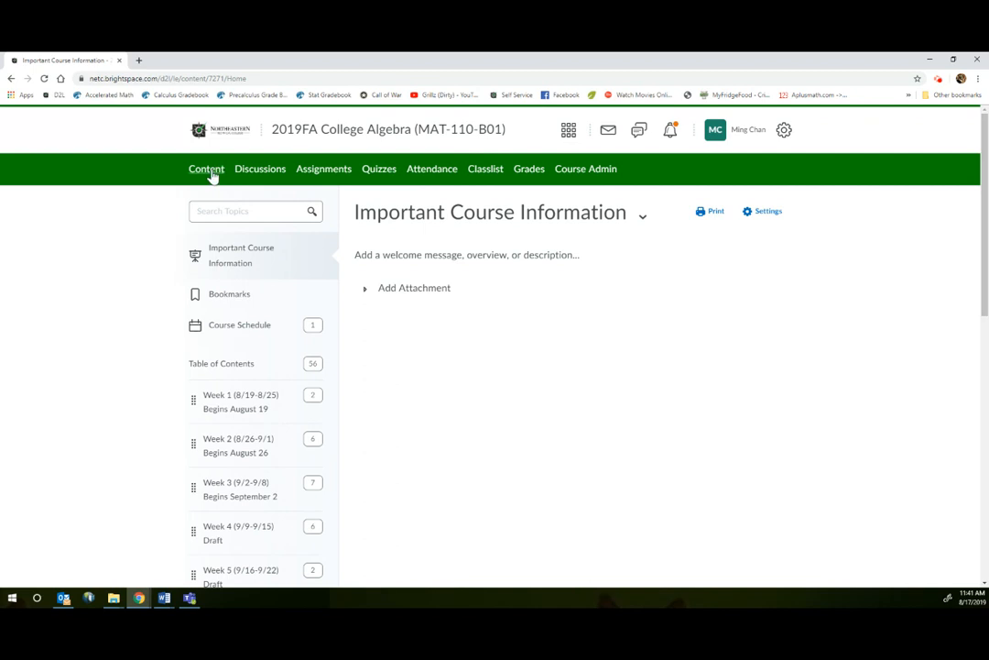
left_click(403, 136)
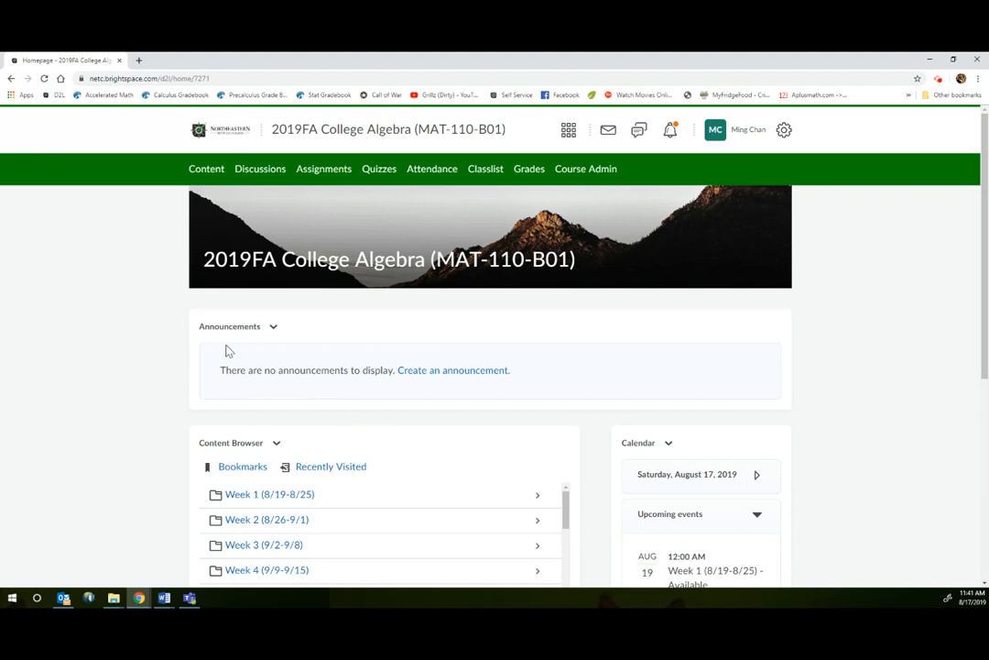
left_click(203, 170)
scroll(298, 400, "down", 1)
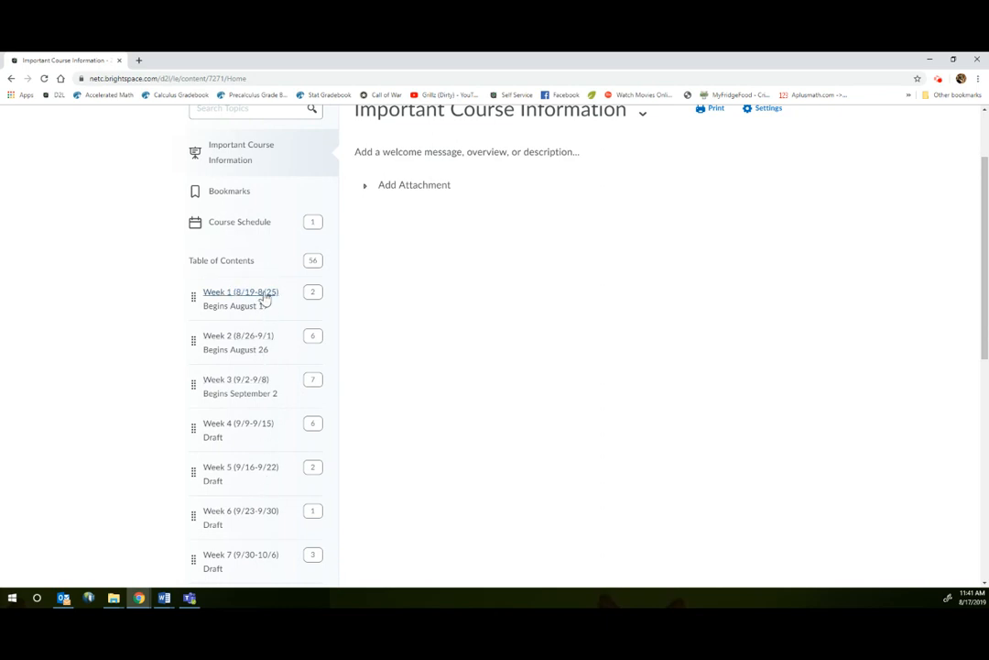
scroll(263, 379, "down", 1)
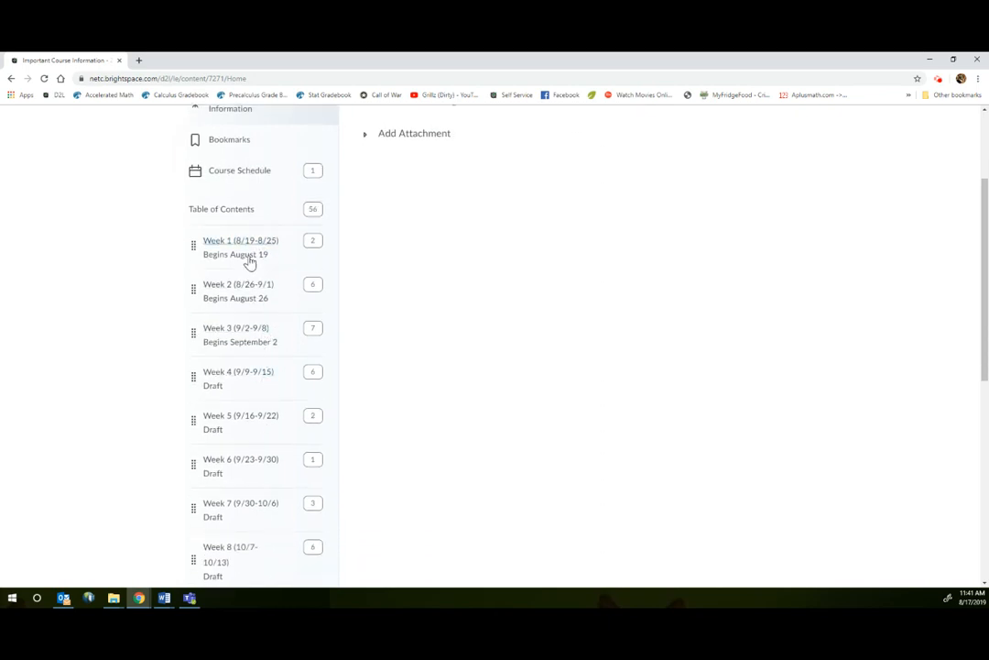
scroll(255, 367, "down", 3)
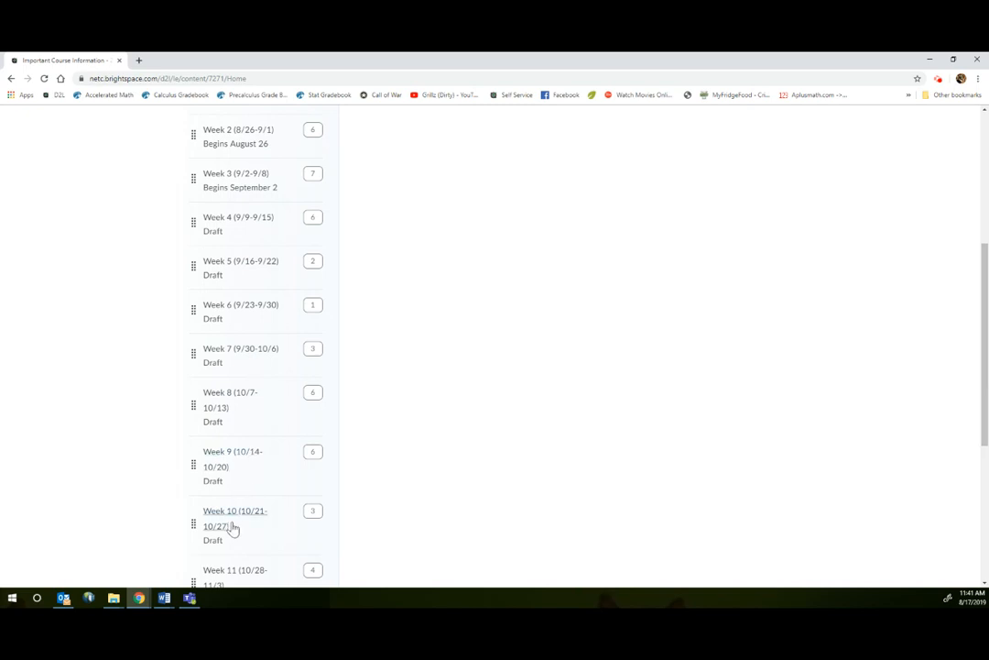
scroll(233, 528, "down", 4)
Open the Week 9 (10/14-10/20) module and review its submodules and lecture handouts.
left_click(217, 259)
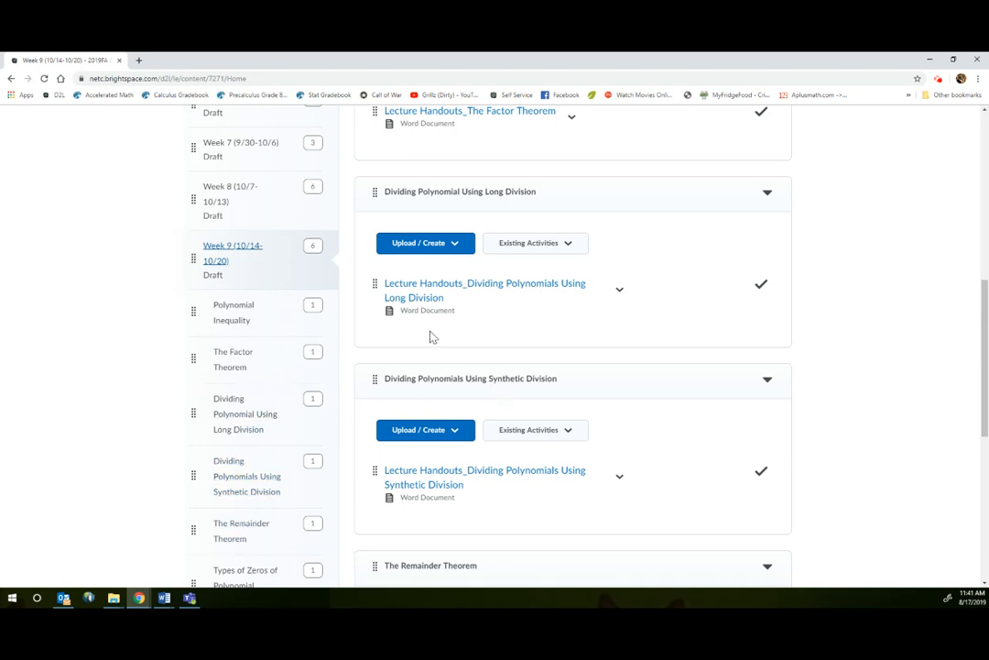
scroll(583, 360, "up", 1)
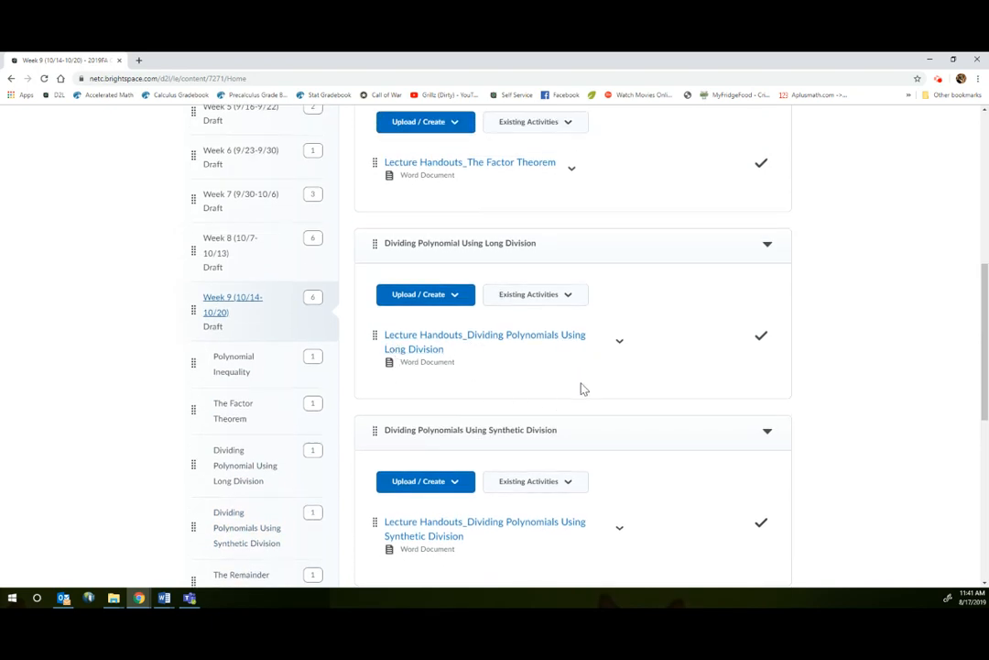
scroll(583, 389, "up", 2)
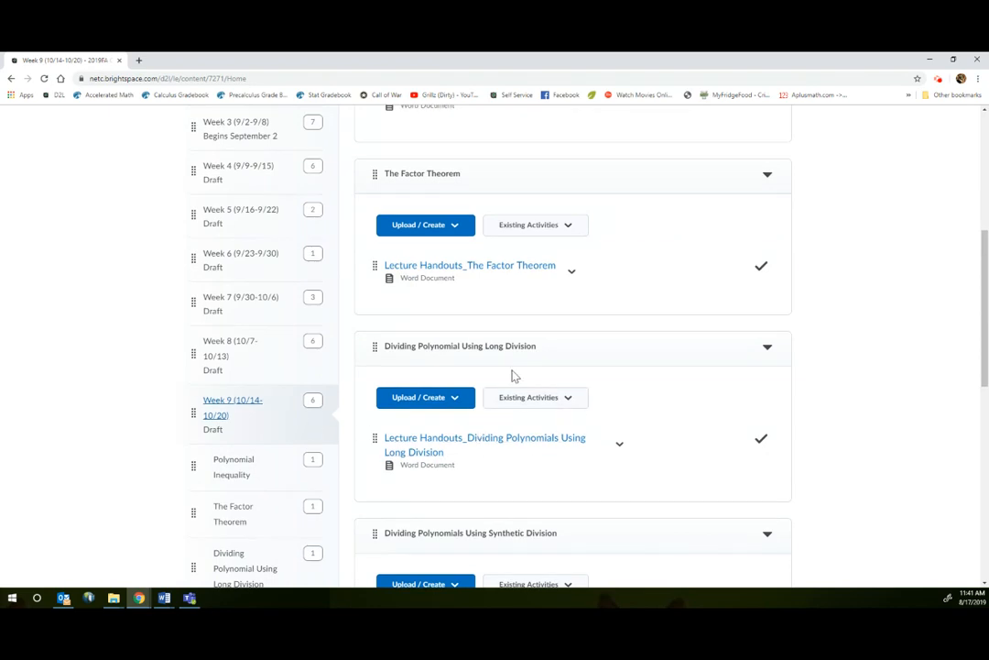
scroll(513, 375, "up", 5)
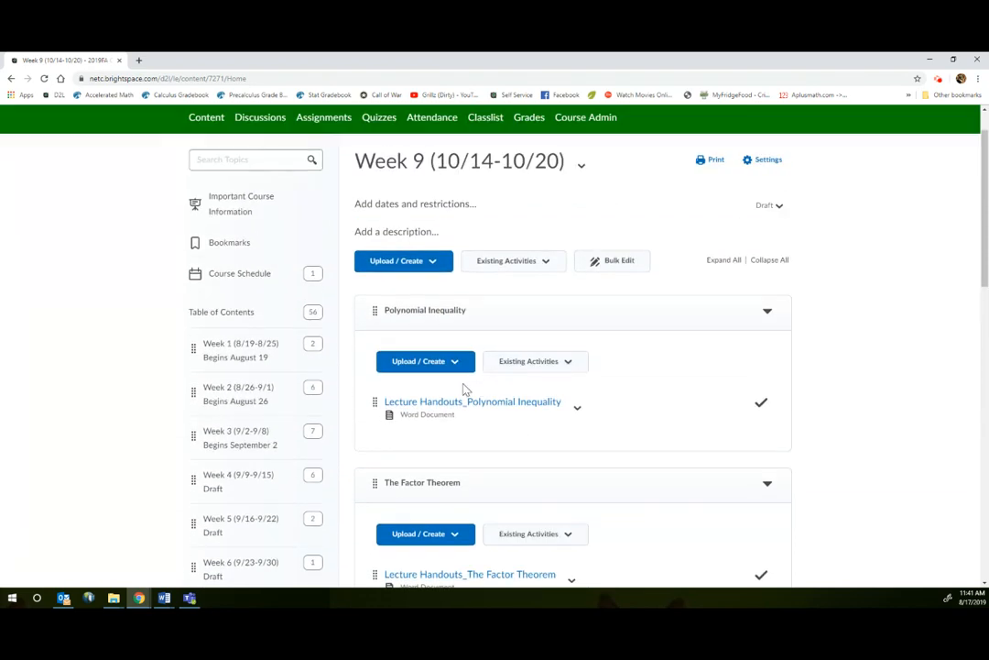
left_click_drag(988, 268, 978, 236)
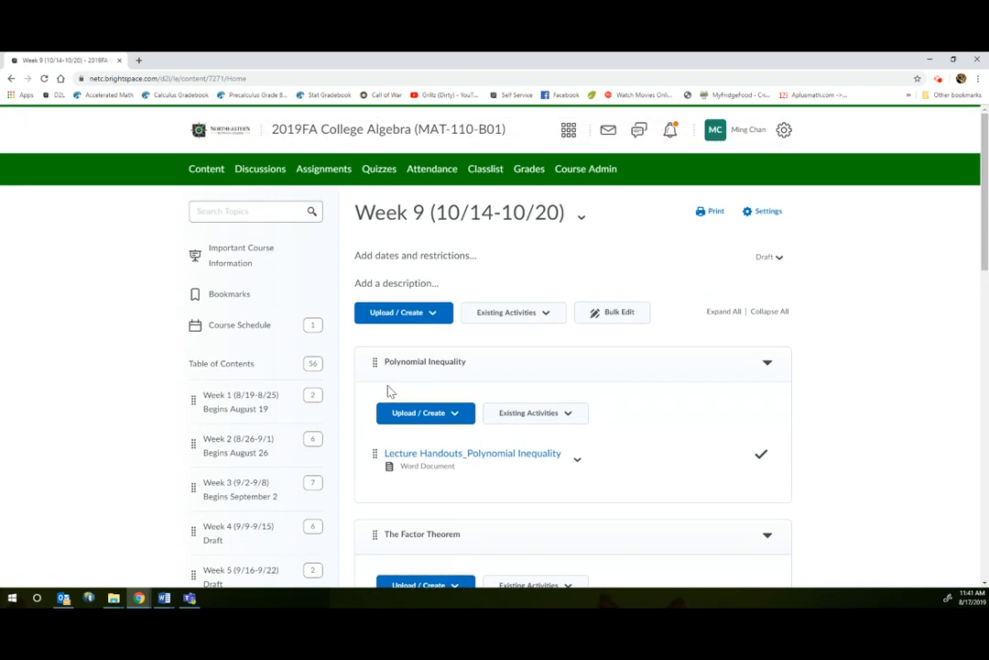
scroll(389, 394, "down", 1)
scroll(294, 455, "up", 1)
Open the quiz Question Library and display the questions in the Quiz section's Solving Linear Equation in One Variable folder.
left_click(381, 177)
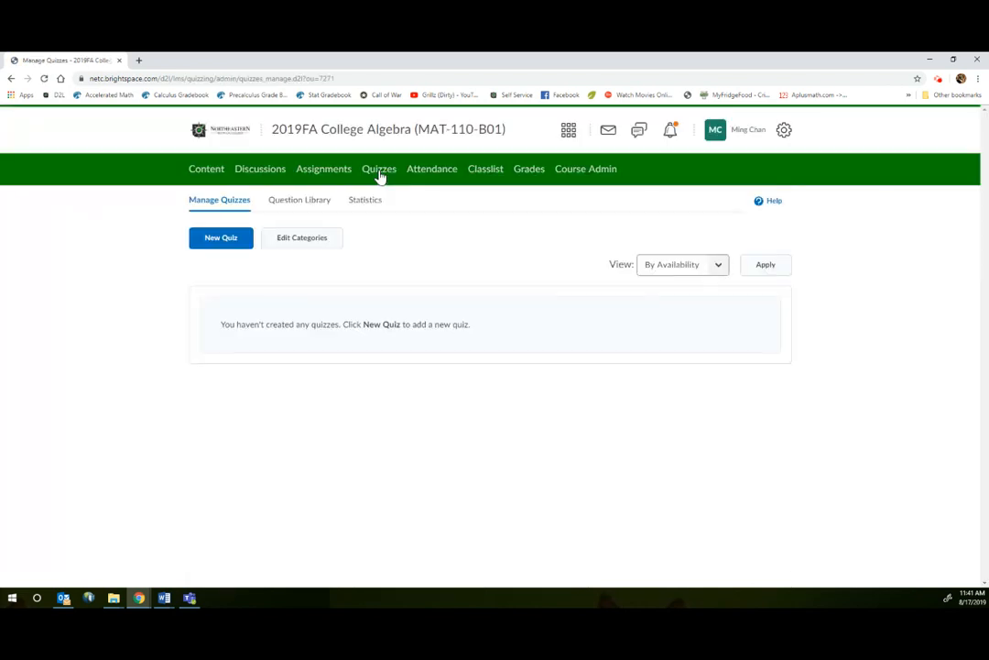
left_click(302, 205)
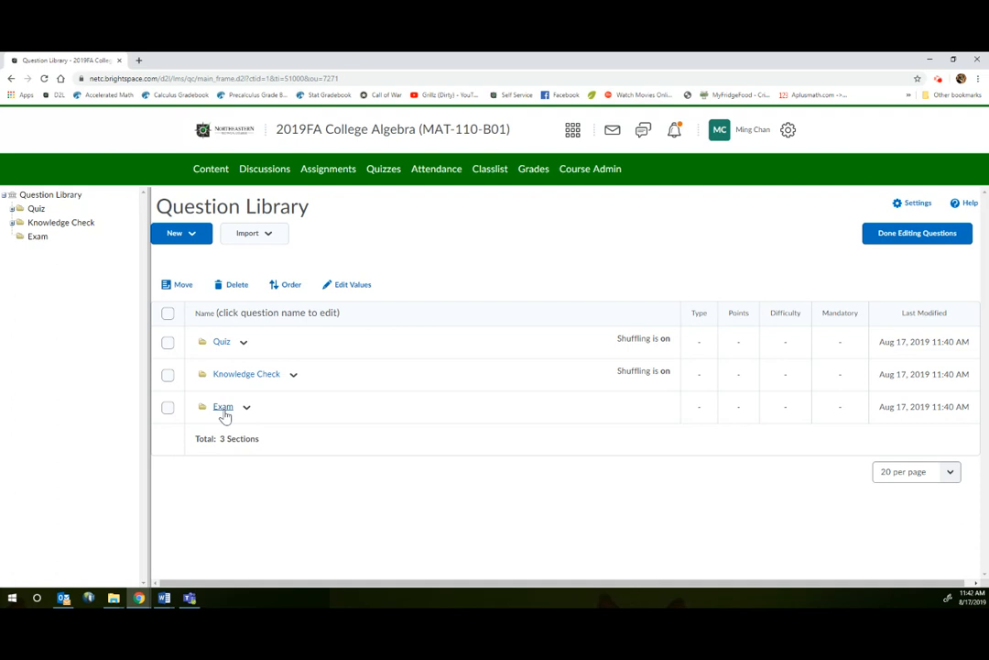
left_click(222, 344)
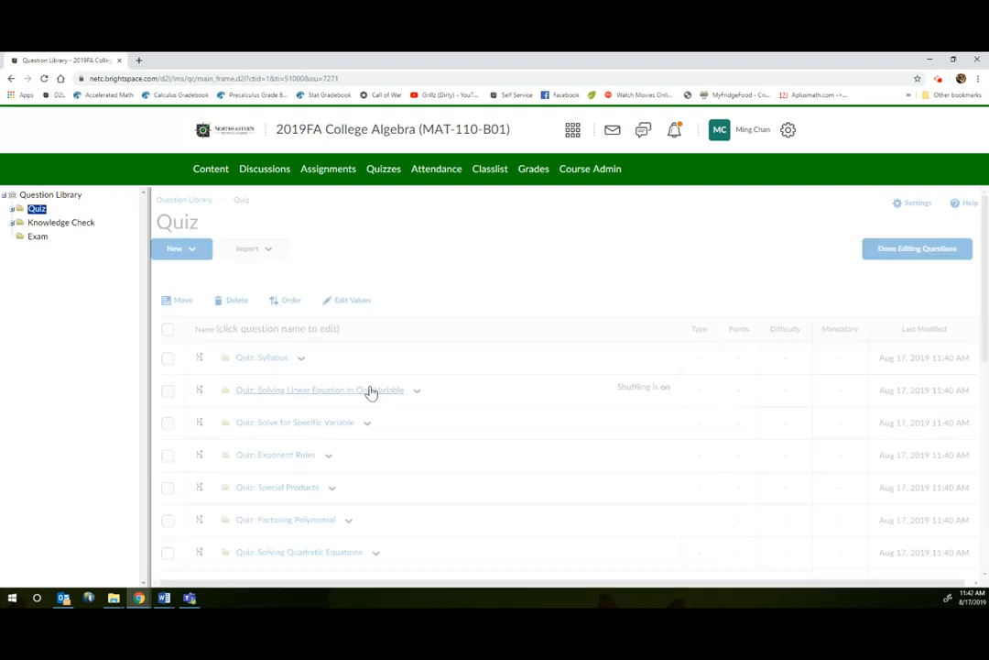
scroll(370, 405, "down", 1)
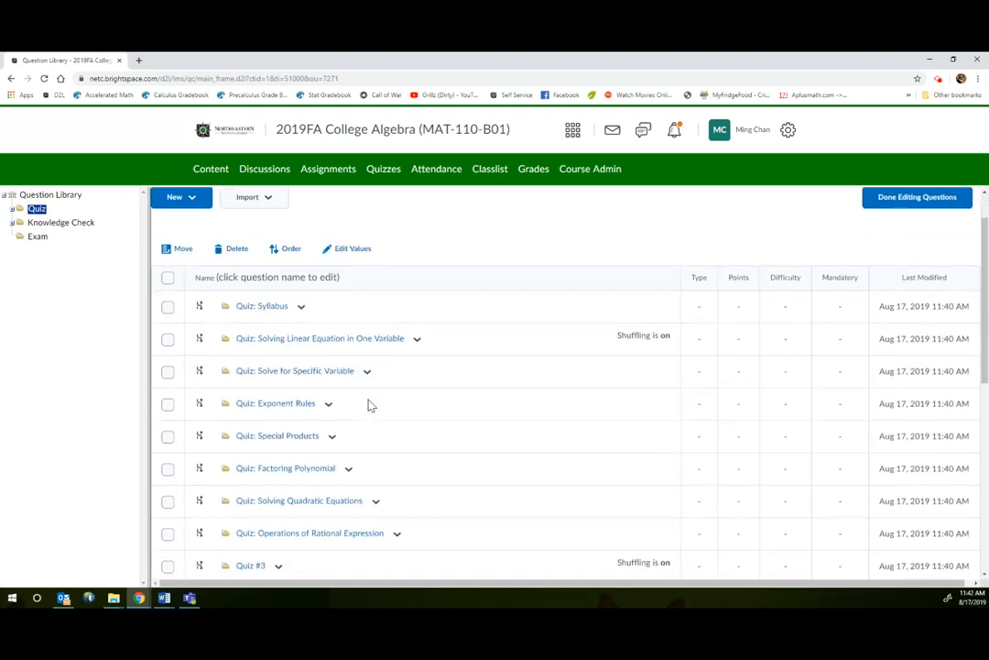
left_click(269, 339)
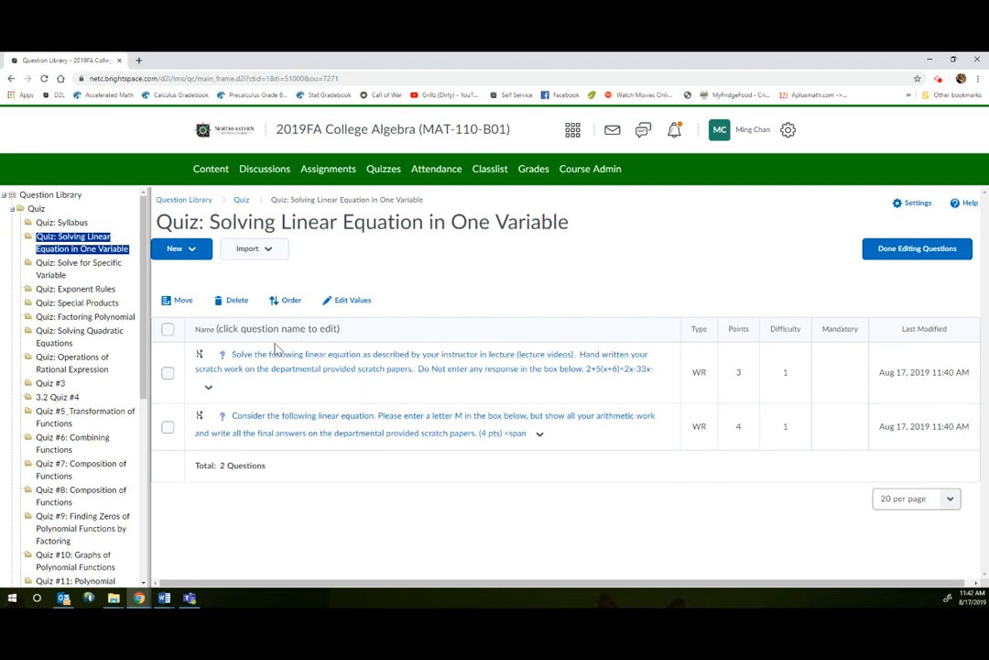
Open the first linear equation question for editing, review its question text, and cancel without saving.
left_click(209, 388)
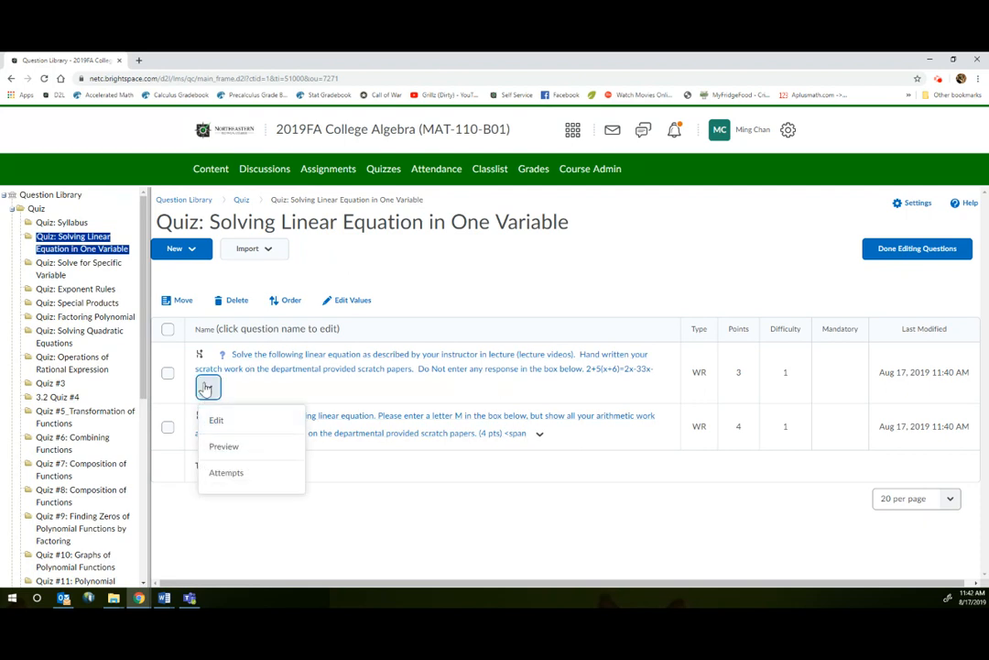
left_click(230, 427)
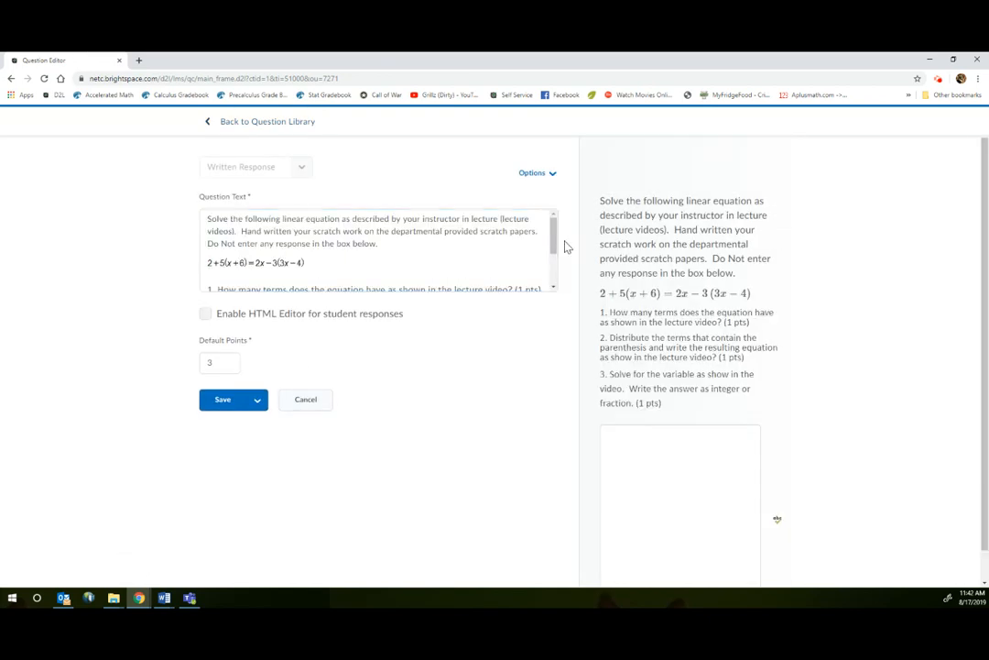
mouse_move(553, 246)
left_mouse_down()
mouse_move(562, 273)
mouse_move(554, 230)
left_mouse_up()
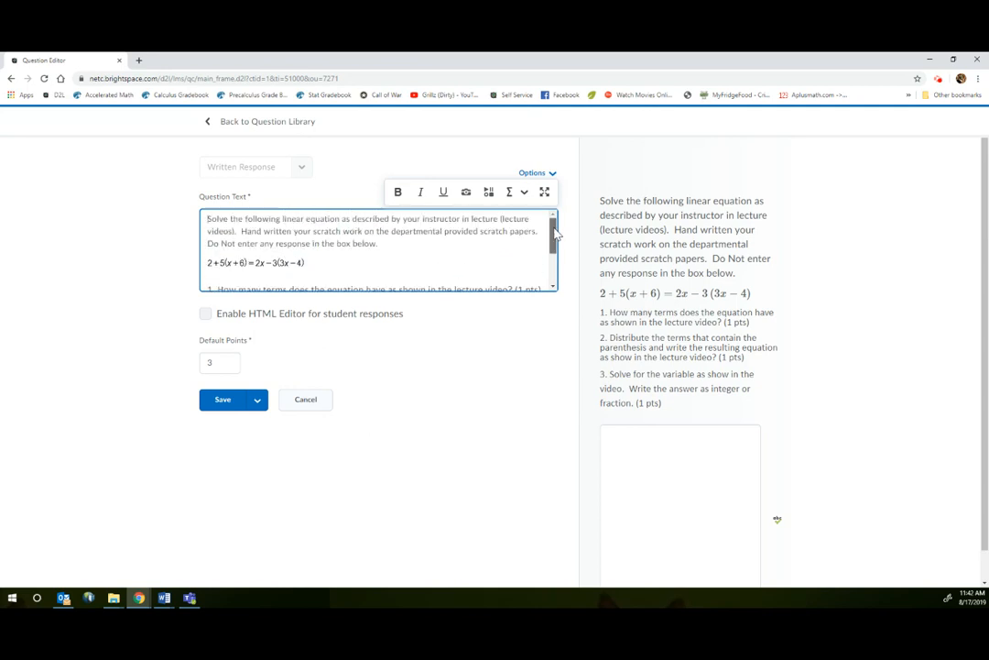
left_click(316, 401)
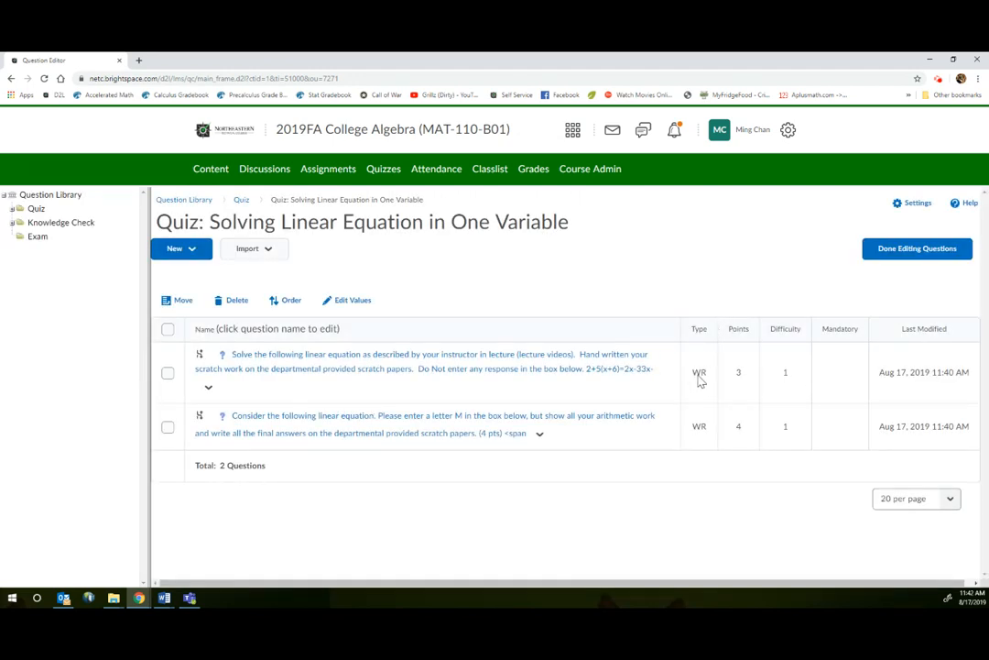
left_click(193, 251)
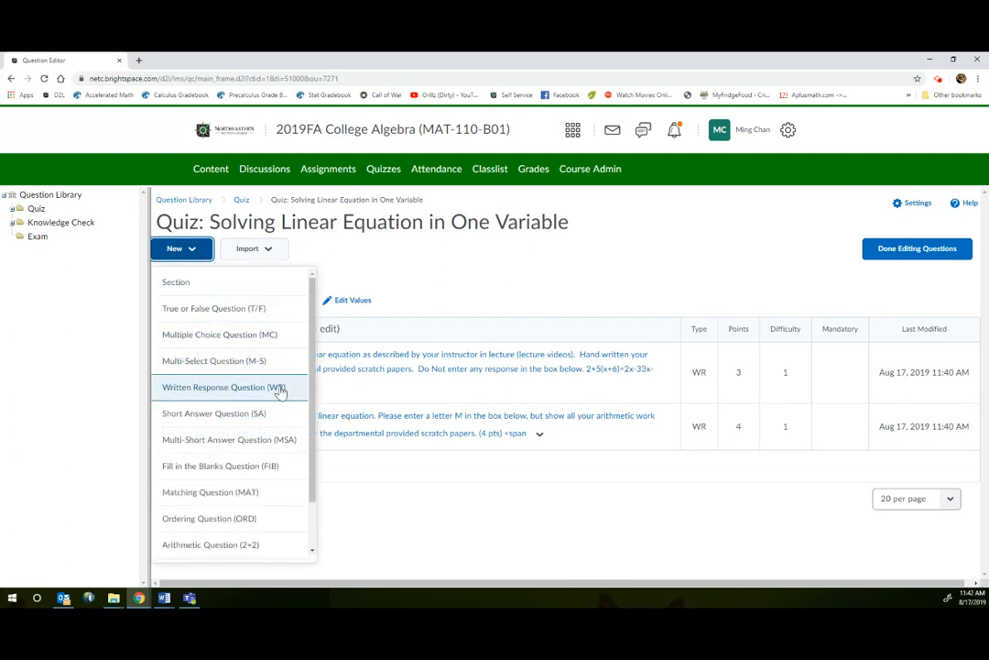
left_click(499, 309)
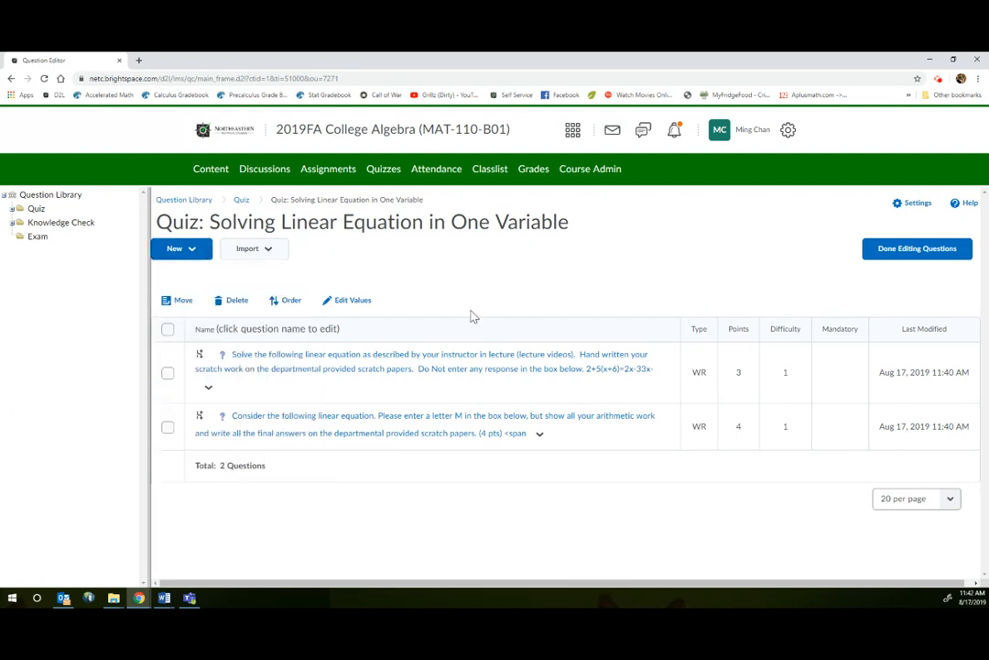
Open the first linear equation question for editing, review its full question text and student response preview, and save it.
left_click(211, 390)
left_click(224, 446)
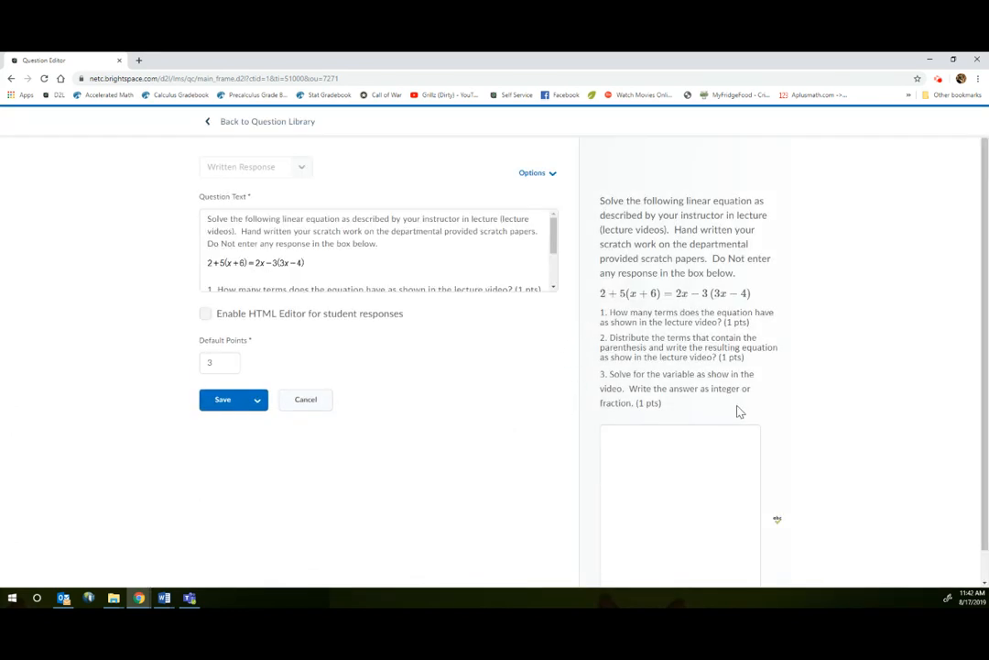
left_click(650, 431)
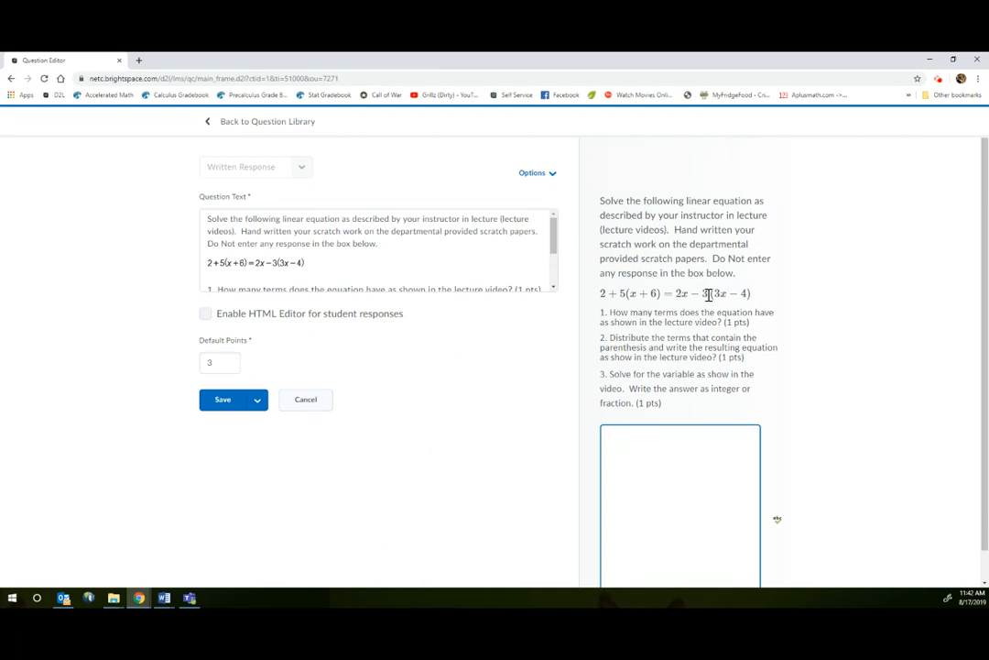
left_click(349, 275)
scroll(352, 283, "down", 2)
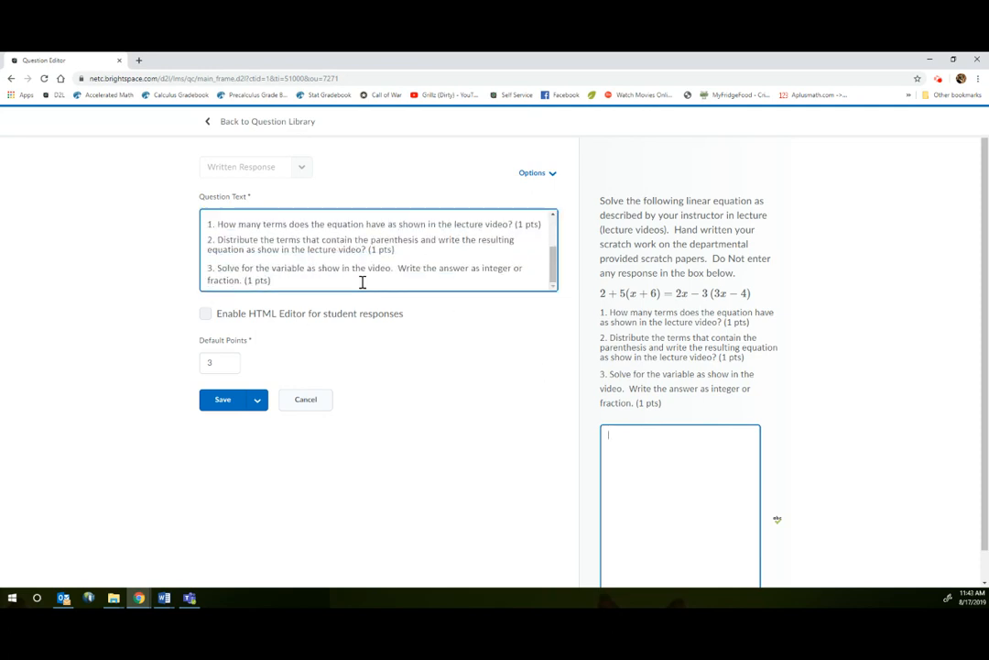
scroll(367, 279, "up", 3)
left_click(637, 478)
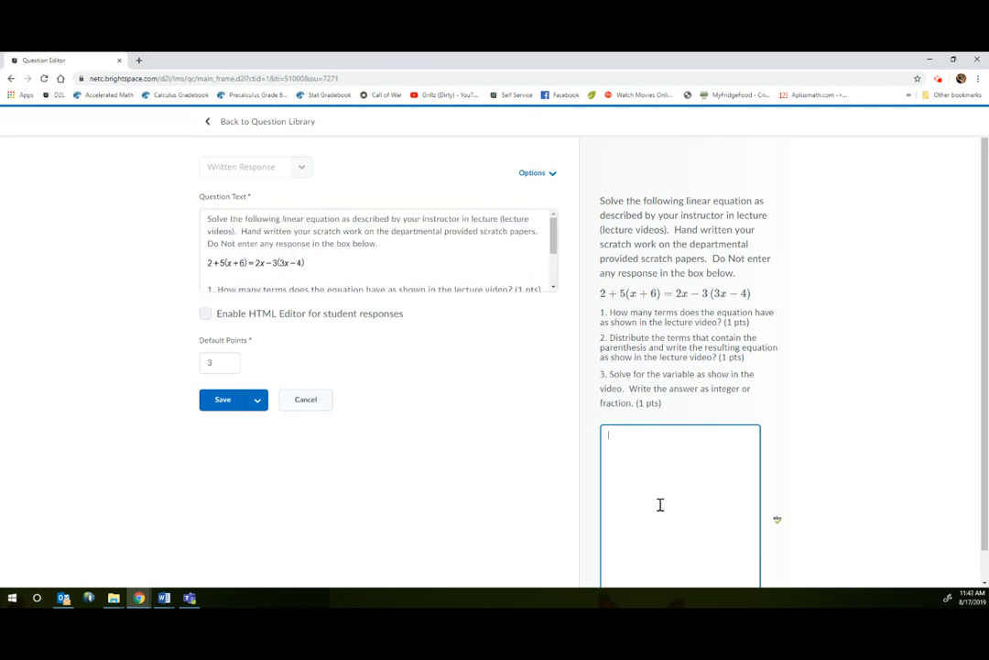
left_click(280, 249)
scroll(286, 254, "down", 1)
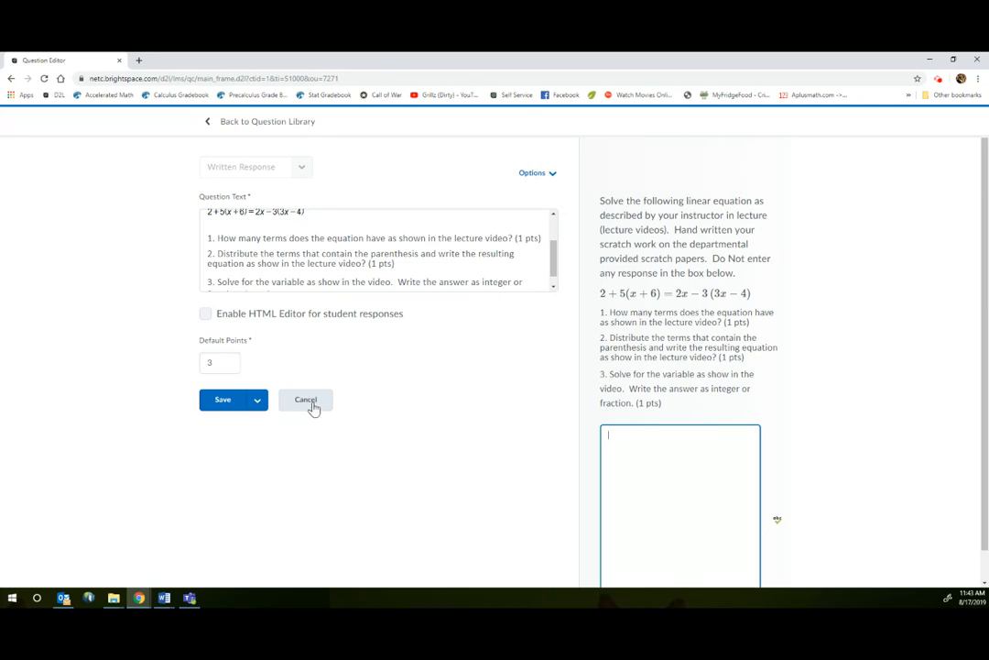
left_click(220, 406)
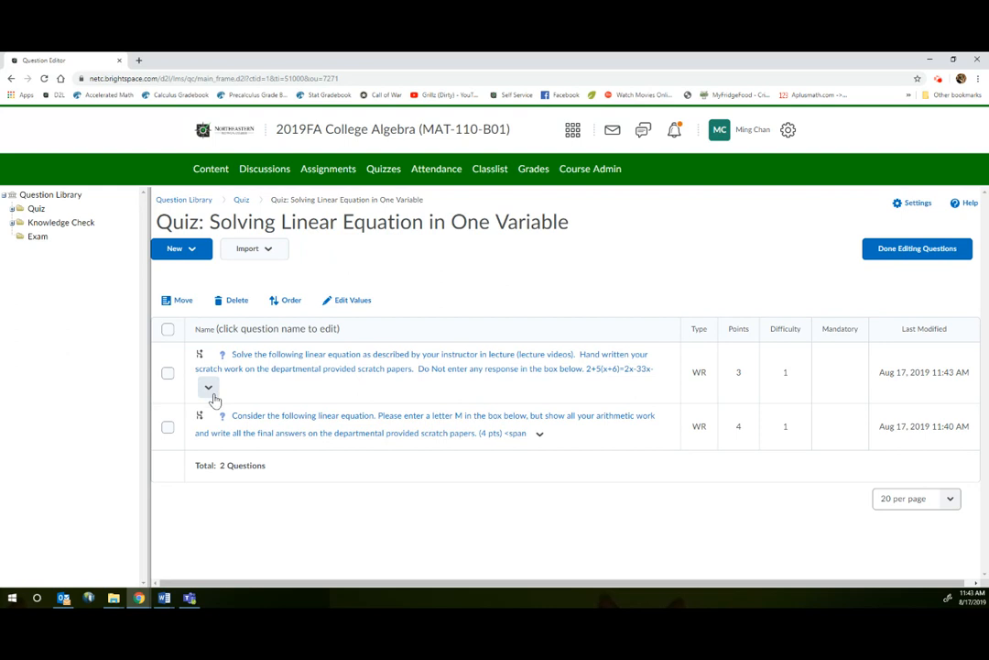
Start a new Written Response question and begin a graphical equation reading 2x + 1 = 4 in its question text.
left_click(190, 252)
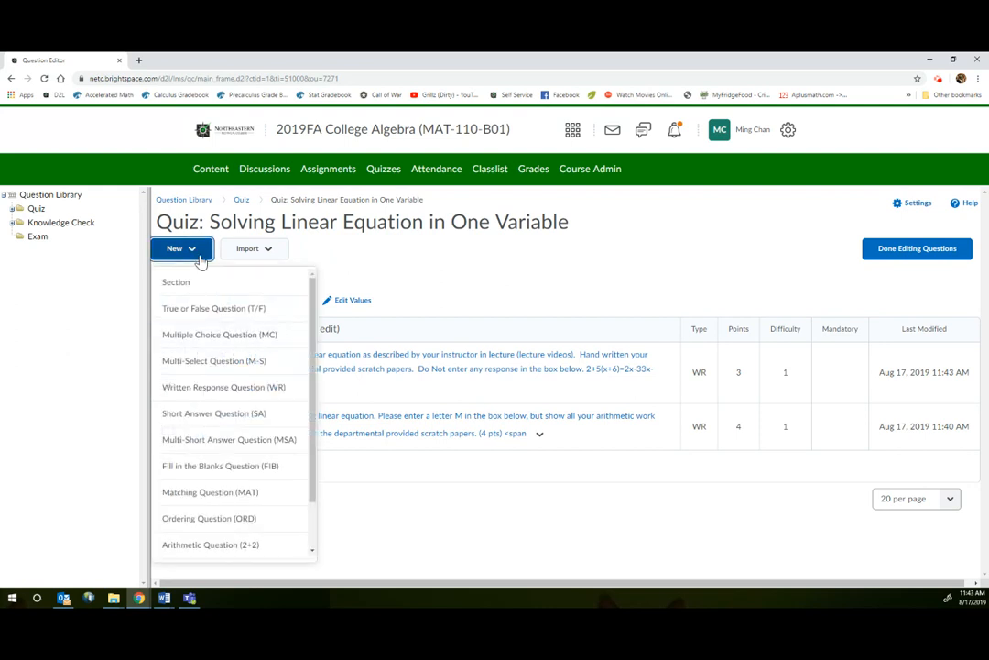
left_click(278, 388)
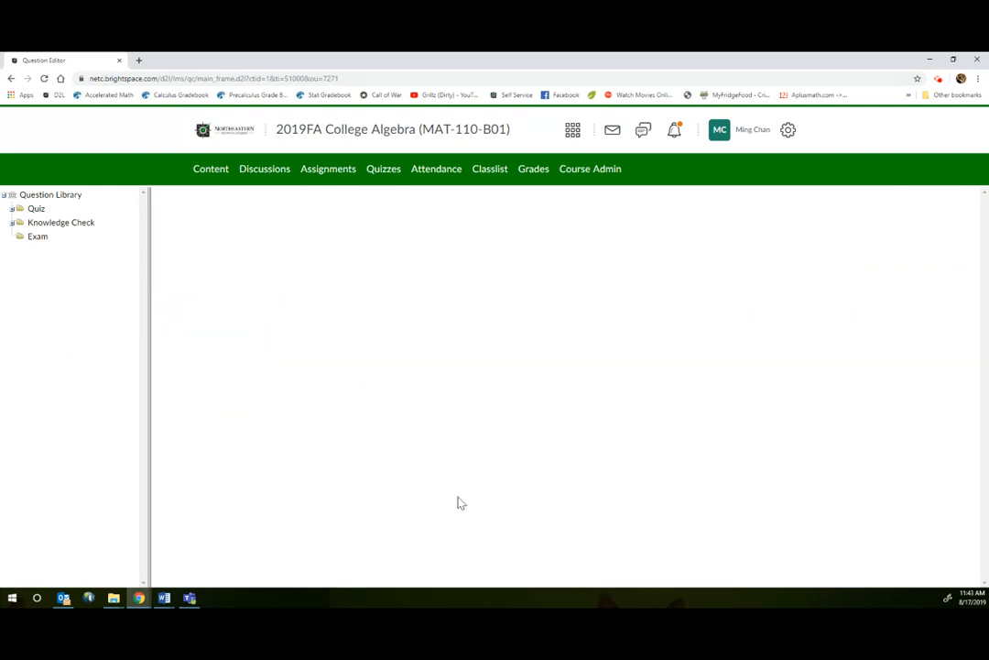
left_click(248, 230)
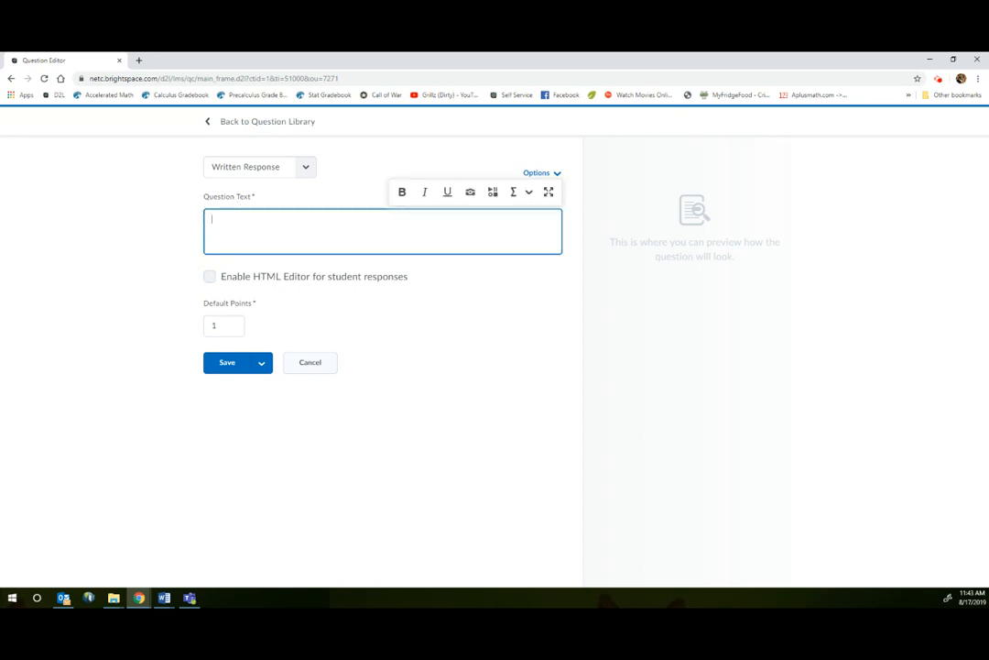
left_click(529, 194)
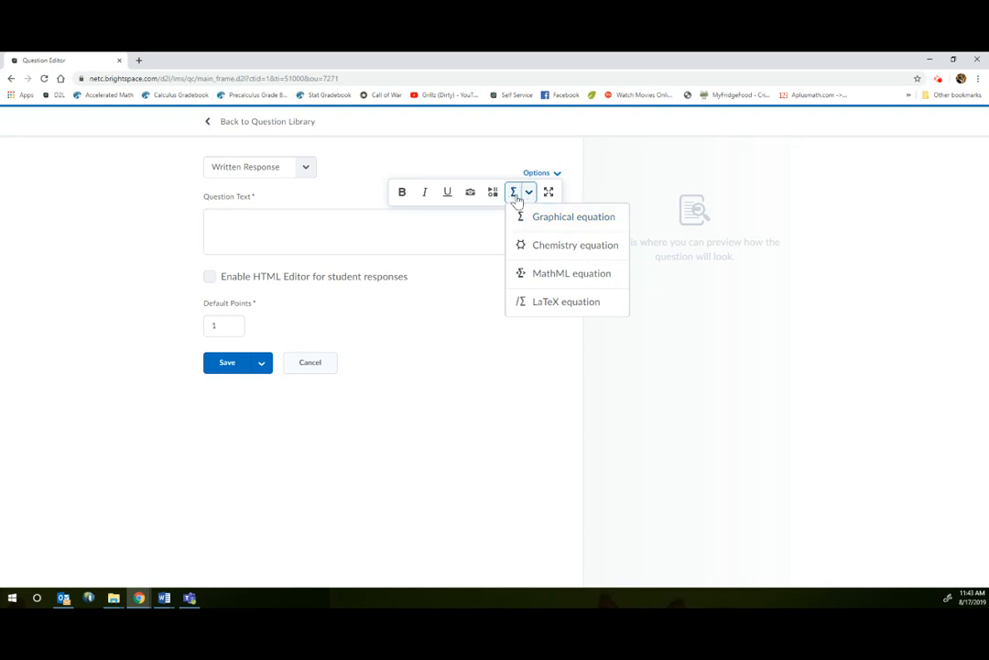
left_click(558, 226)
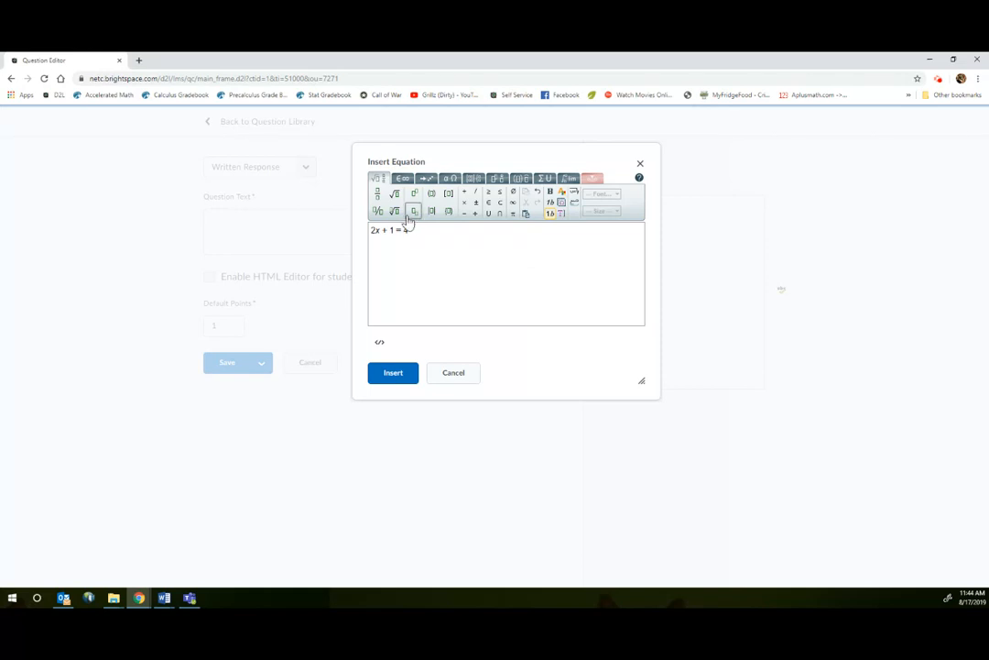
Append an empty fraction and x² to the equation, and close the equation editor without inserting it.
left_click(379, 200)
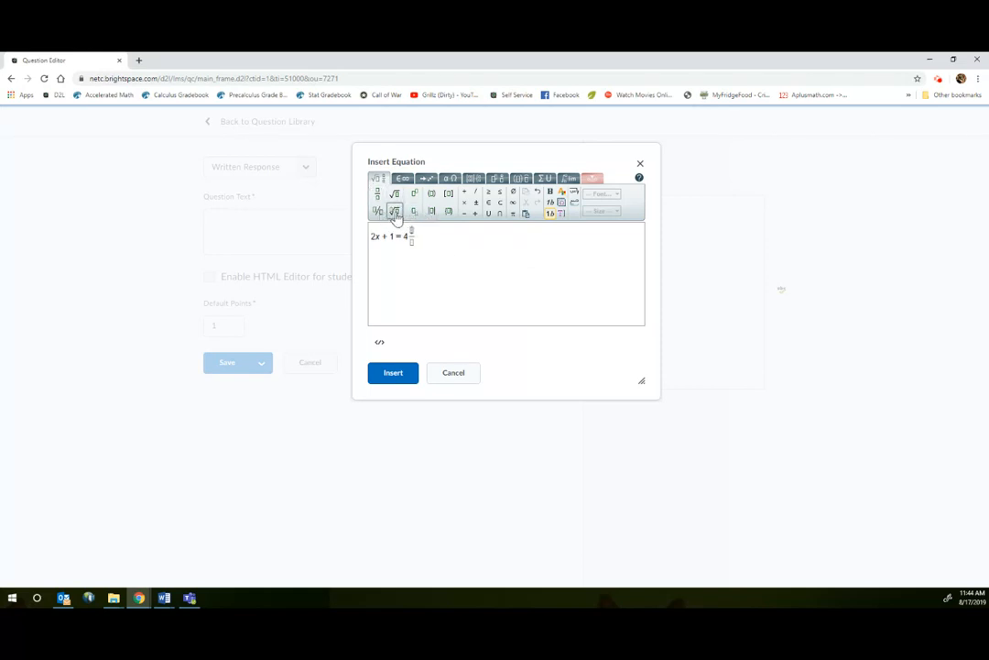
left_click(439, 239)
type("x")
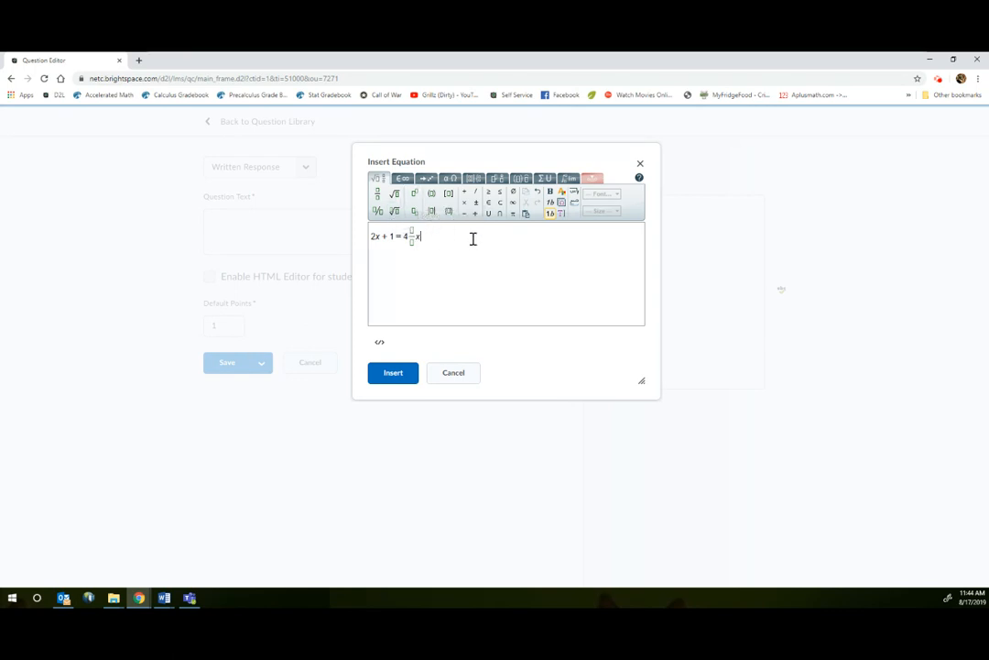
left_click(414, 195)
type("2")
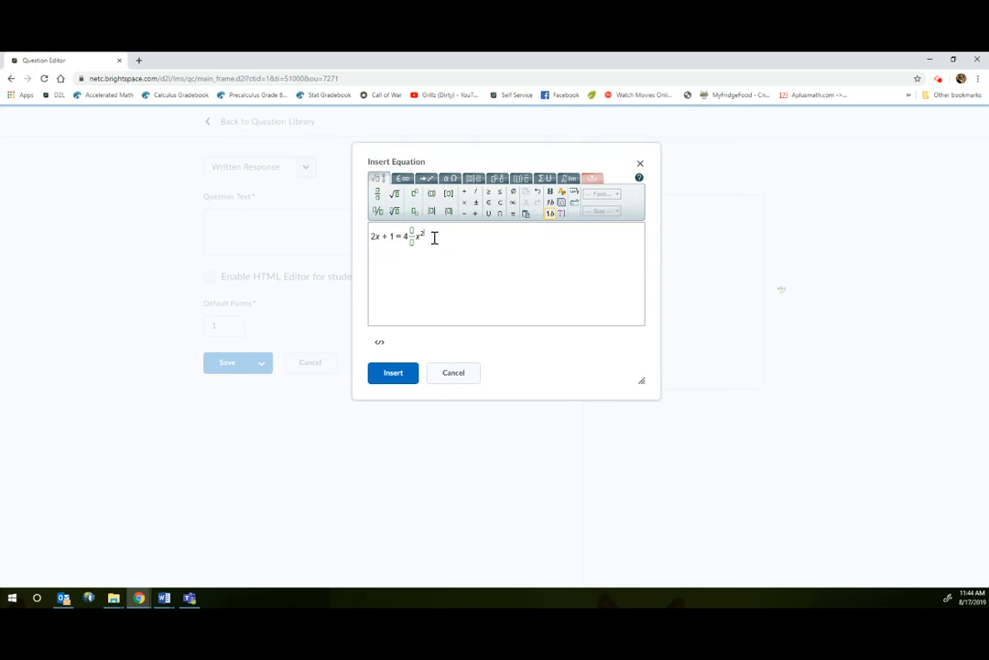
left_click_drag(432, 238, 694, 170)
left_click(640, 167)
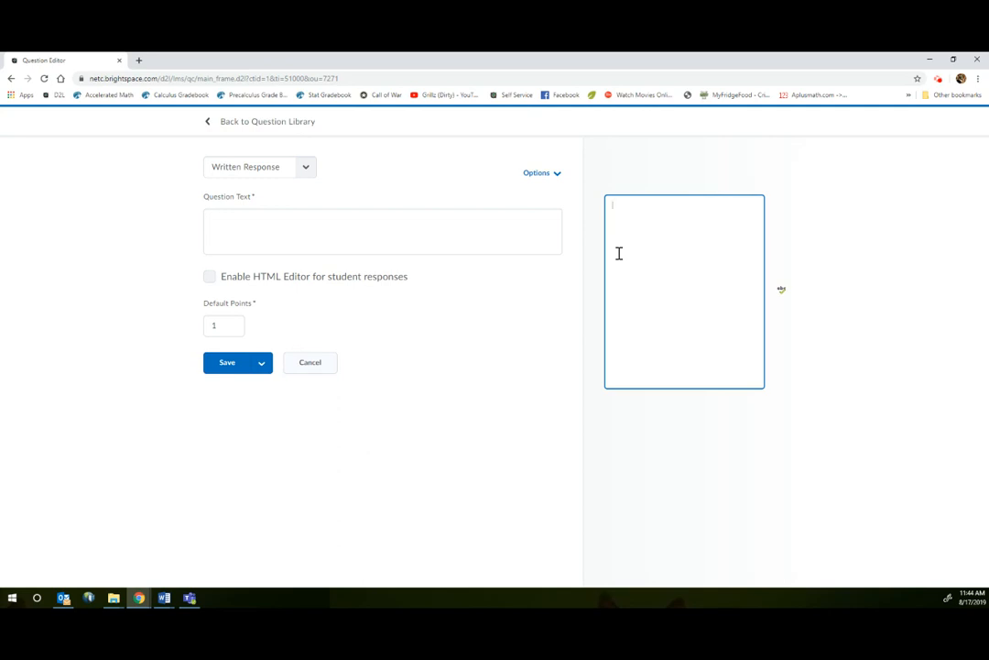
Try out the blank question text and student response preview, and cancel the new question without saving.
left_click(558, 180)
left_click(672, 223)
left_click(245, 231)
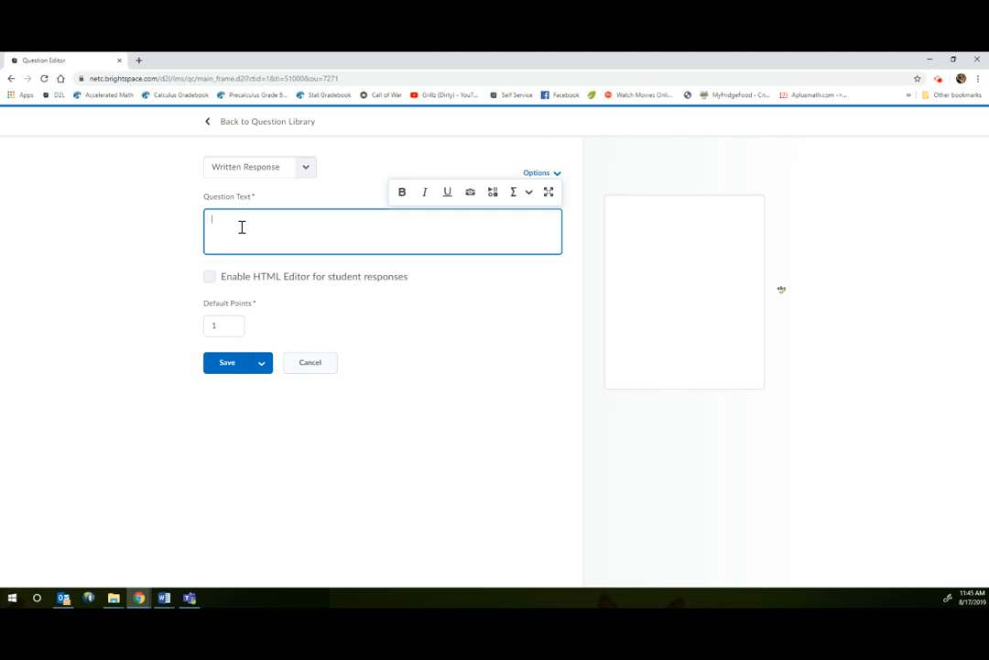
left_click(661, 260)
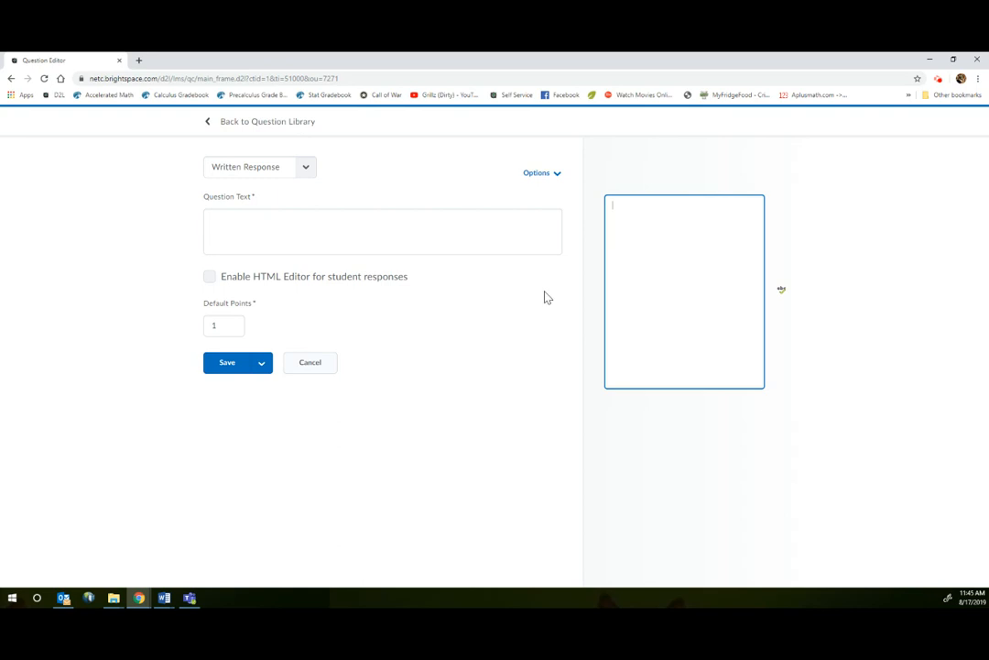
left_click(311, 369)
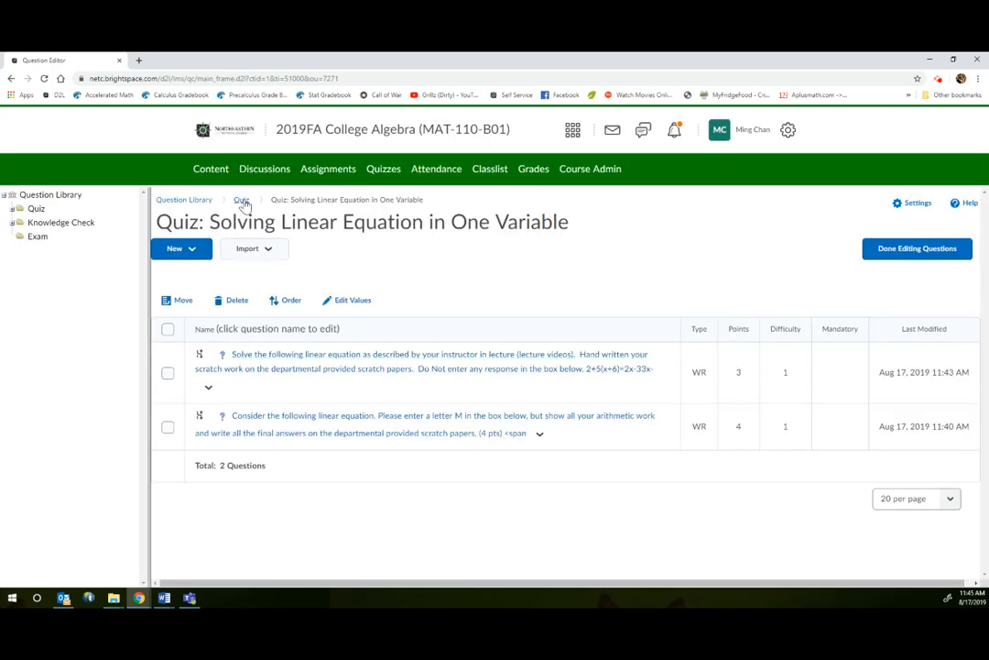
Go back to the Quiz section of the Question Library and examine its list of imported quiz folders.
left_click(240, 199)
scroll(366, 437, "down", 4)
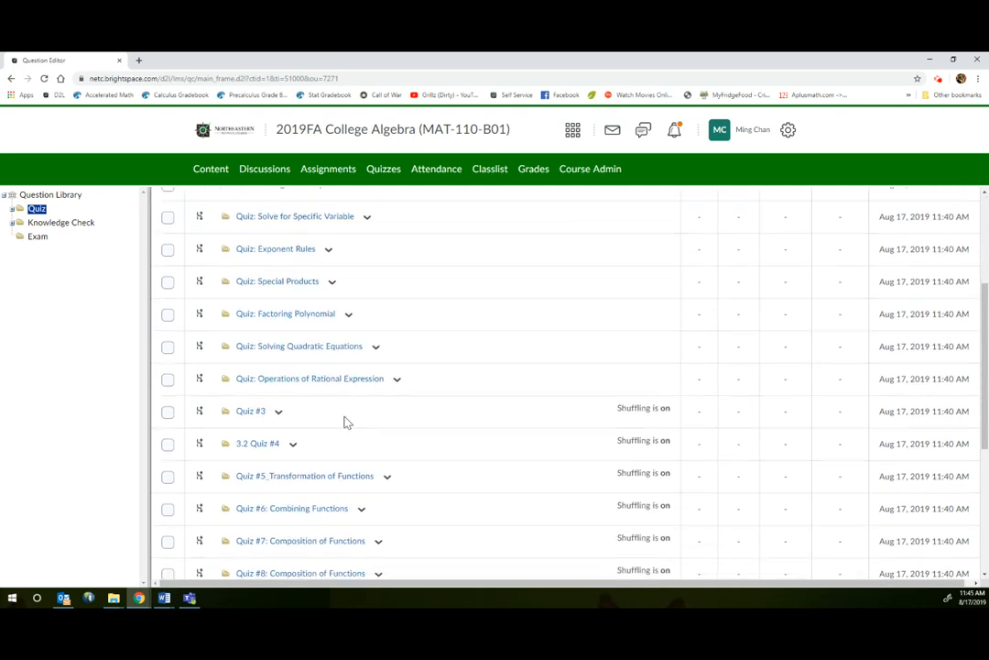
scroll(394, 408, "up", 3)
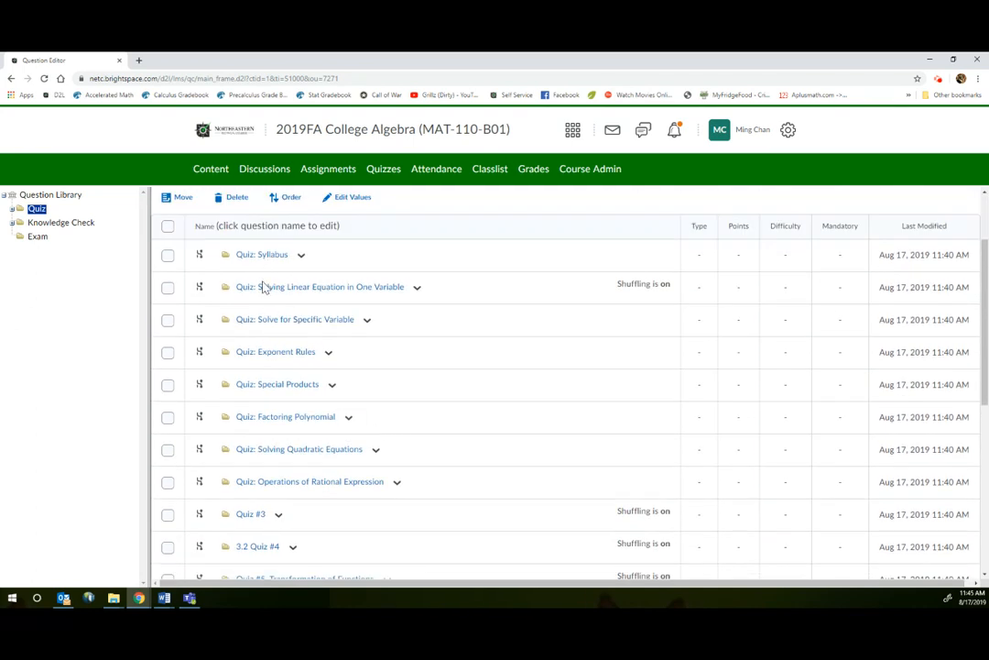
scroll(311, 369, "down", 3)
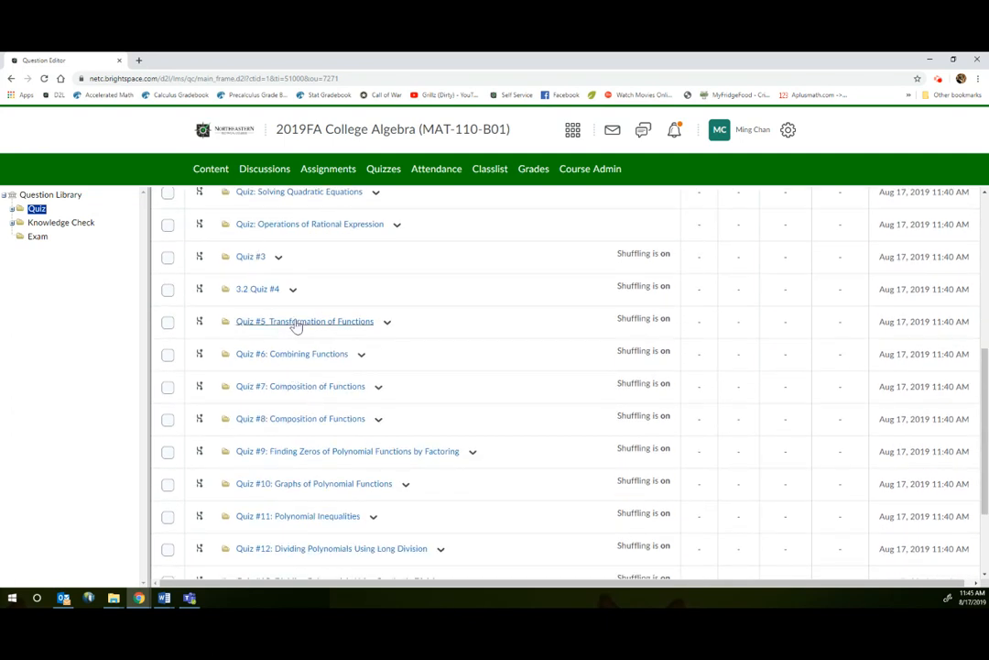
scroll(312, 375, "down", 1)
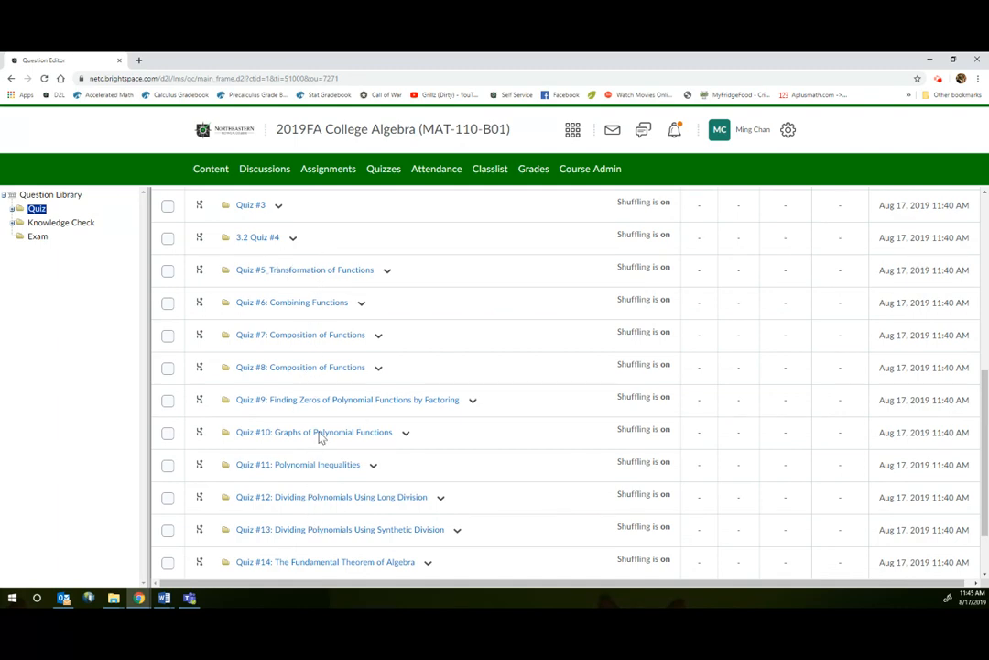
scroll(358, 411, "up", 4)
scroll(358, 411, "up", 1)
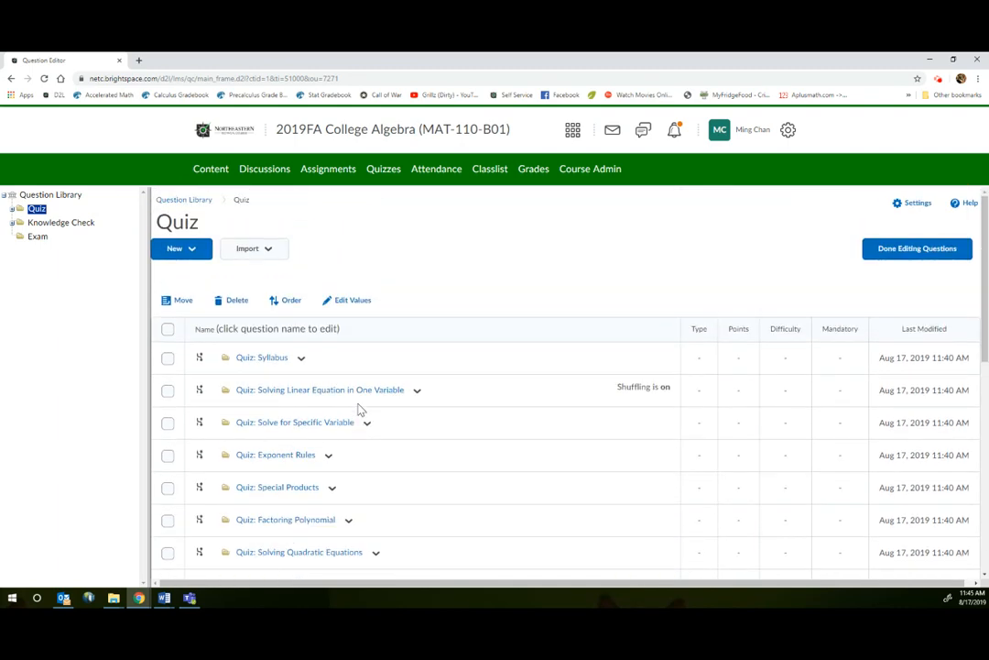
Open the Knowledge Check section's Understand Terms folder and check its multiple choice question and available actions, leaving it unselected.
left_click(186, 201)
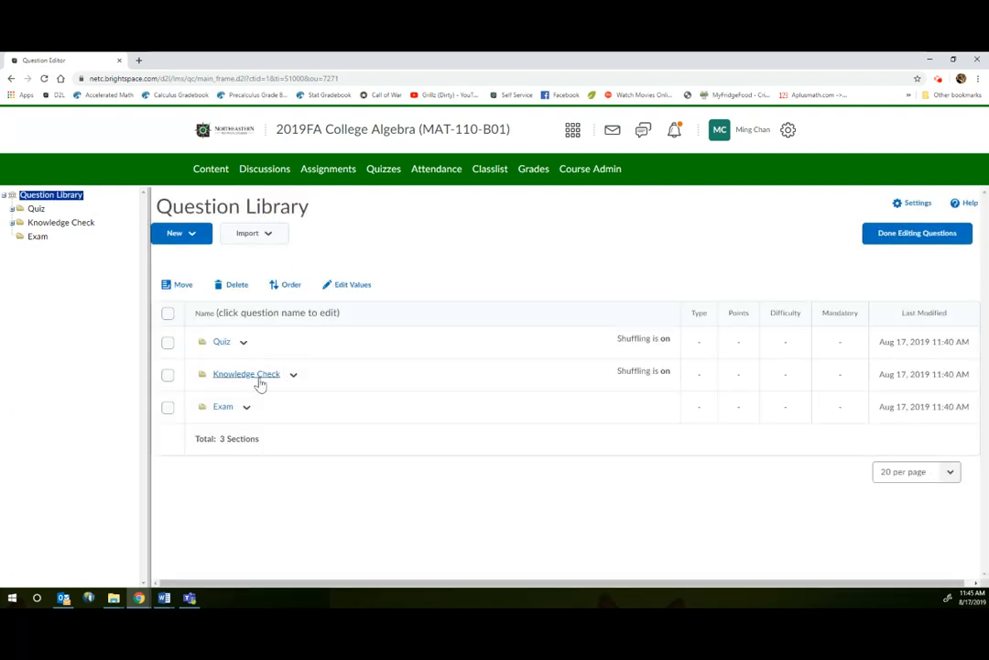
left_click(248, 375)
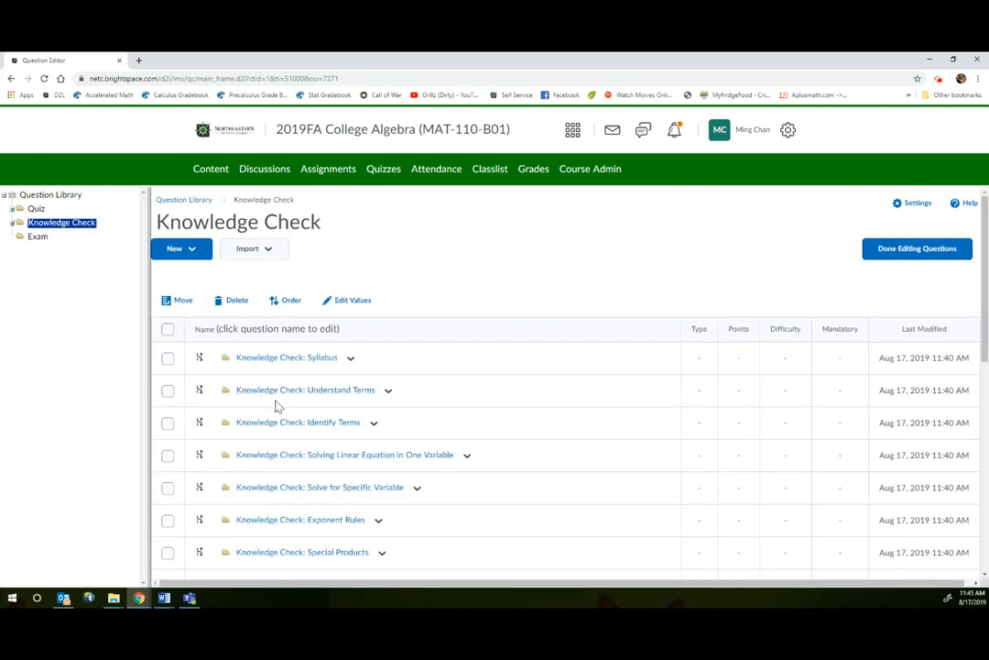
left_click(295, 391)
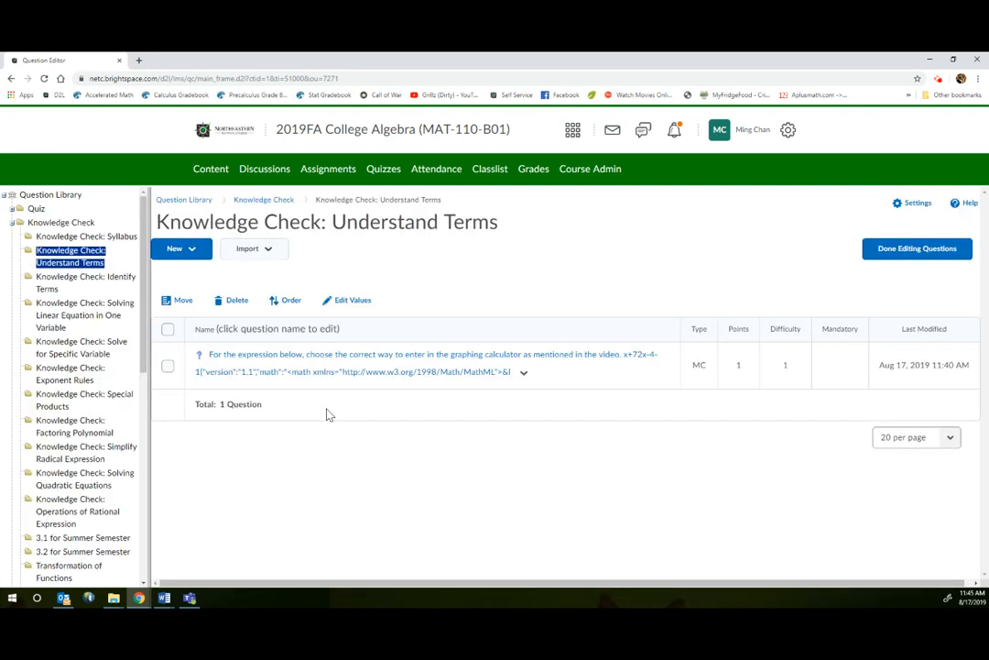
left_click(523, 372)
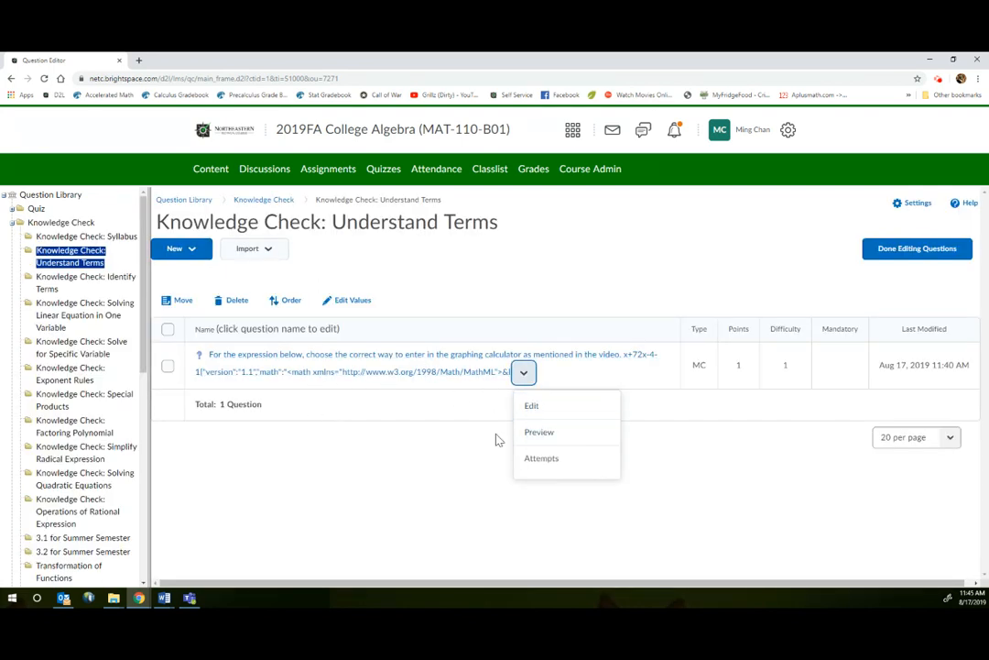
left_click(393, 490)
left_click(167, 365)
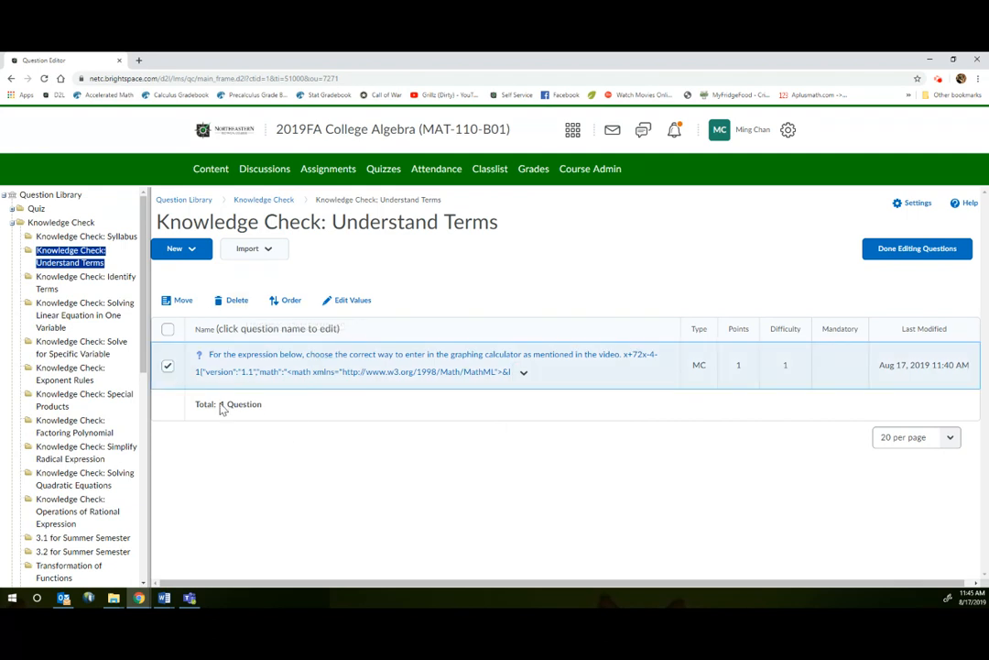
left_click(168, 368)
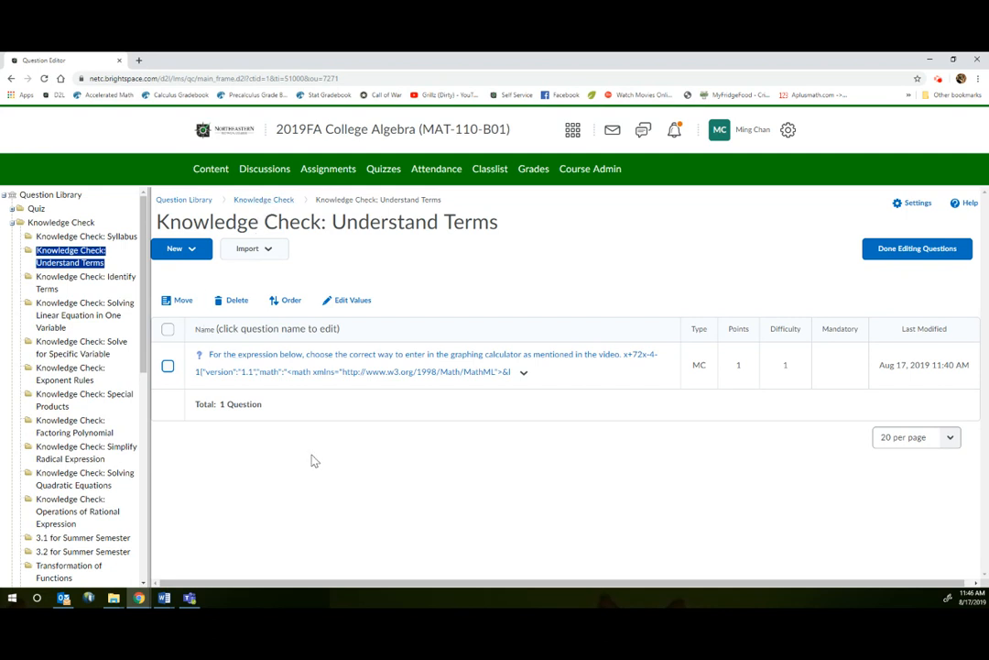
Open the course's Grades Setup Wizard to view the current grade book settings.
left_click(535, 171)
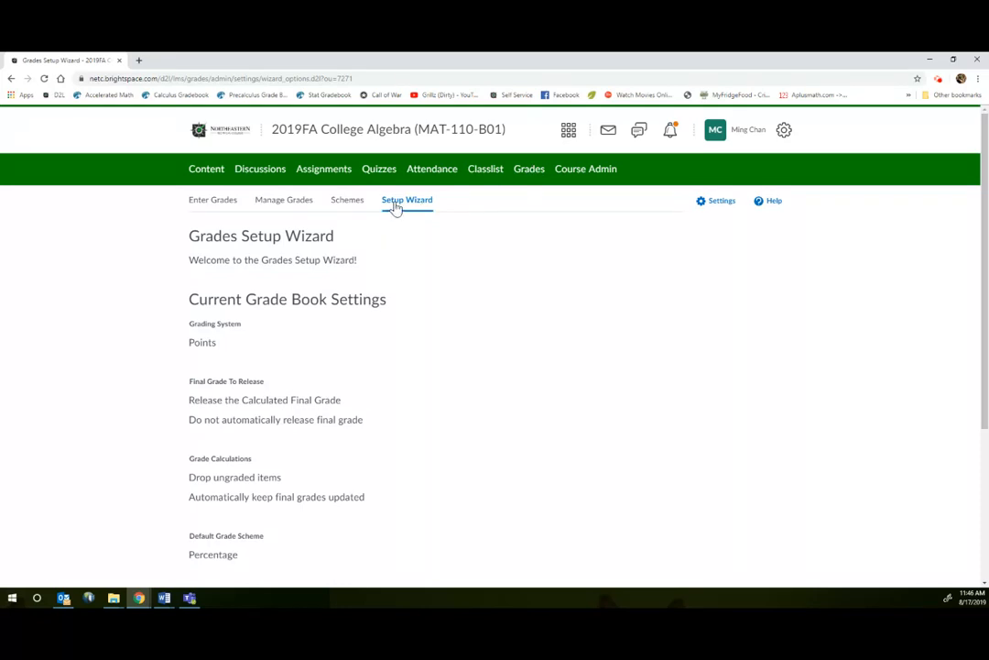
Open the 2019FA College Algebra (MAT-110-511) course homepage in a new browser tab and move it off into a separate window.
left_click(139, 60)
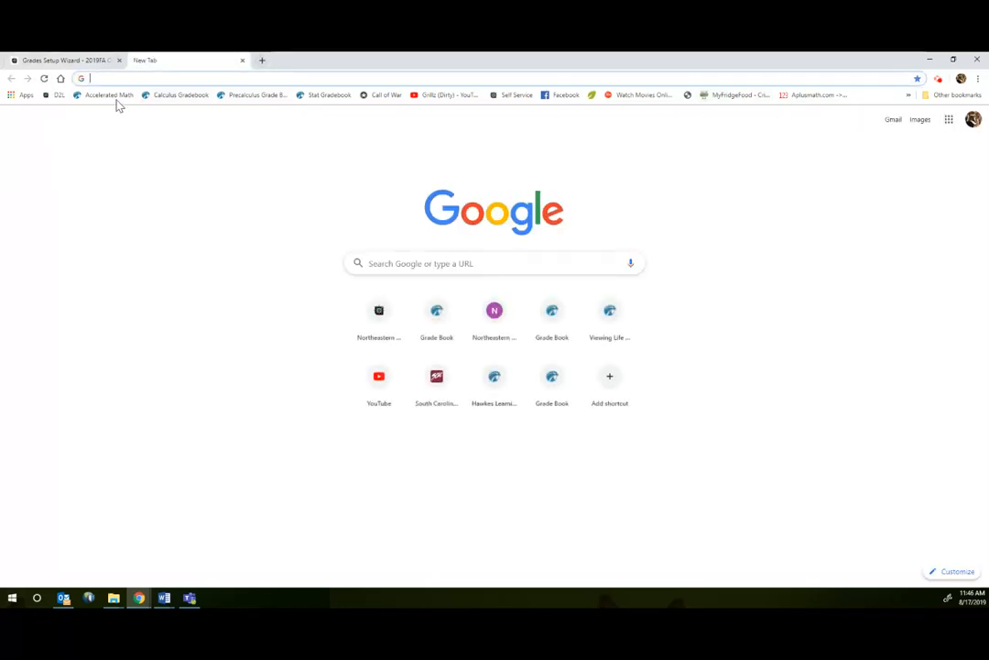
left_click(58, 96)
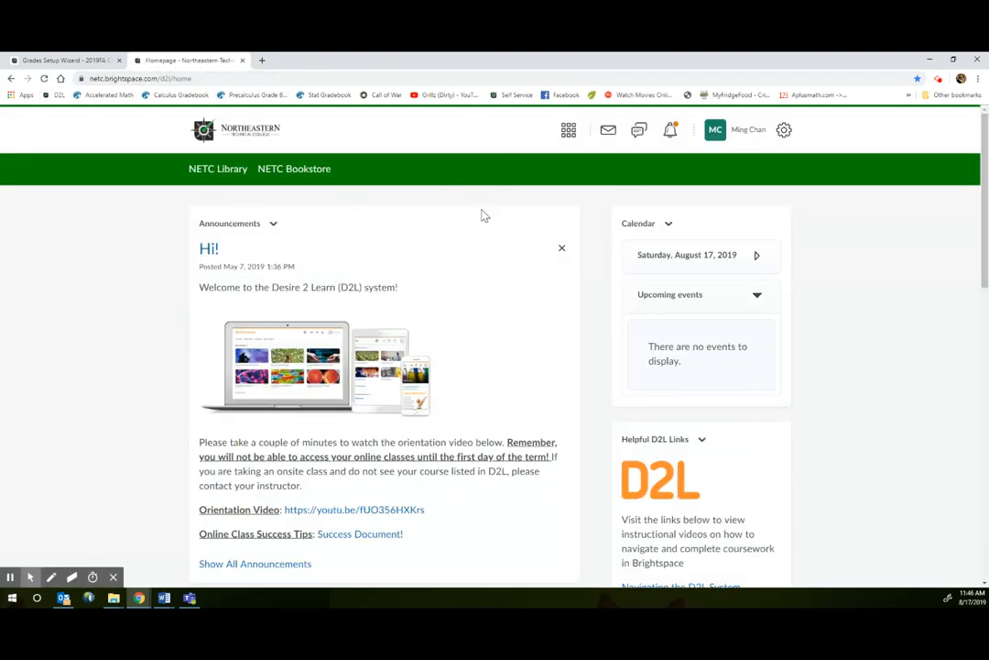
left_click(568, 131)
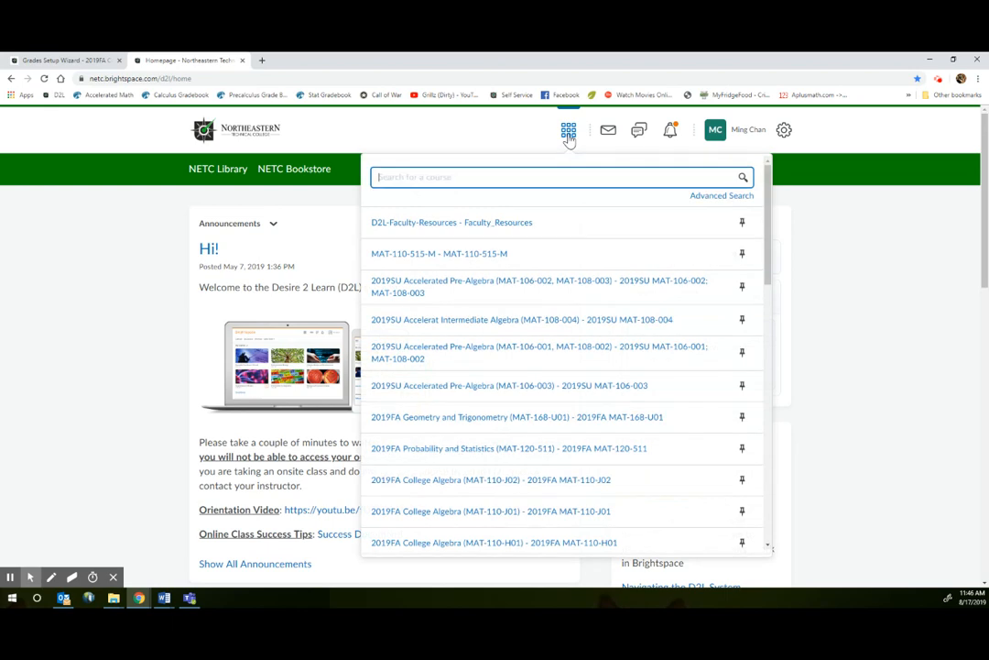
scroll(539, 344, "down", 1)
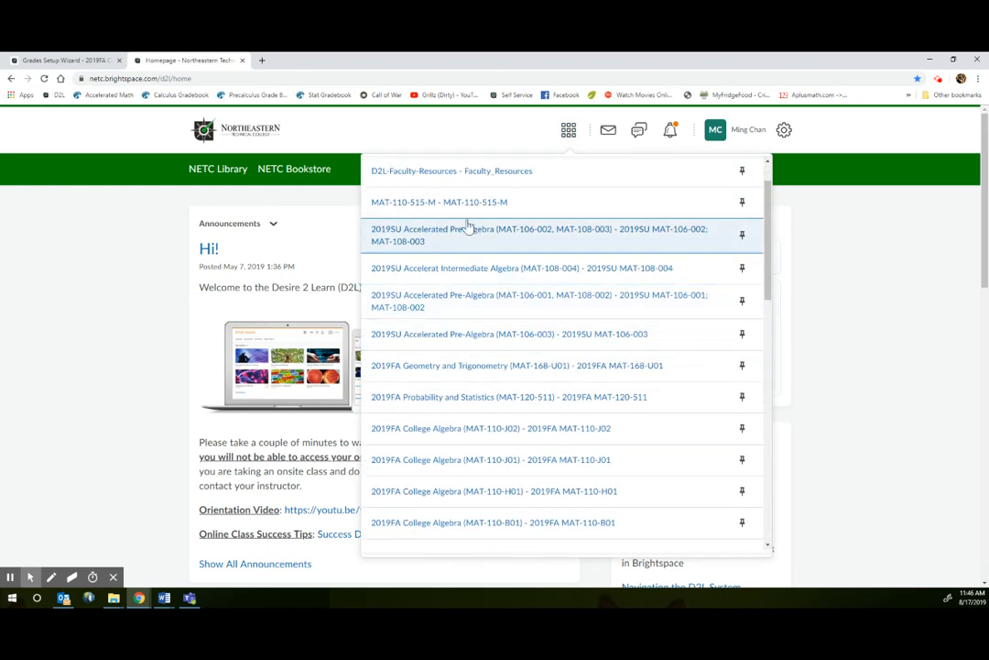
scroll(554, 400, "down", 3)
scroll(597, 466, "down", 3)
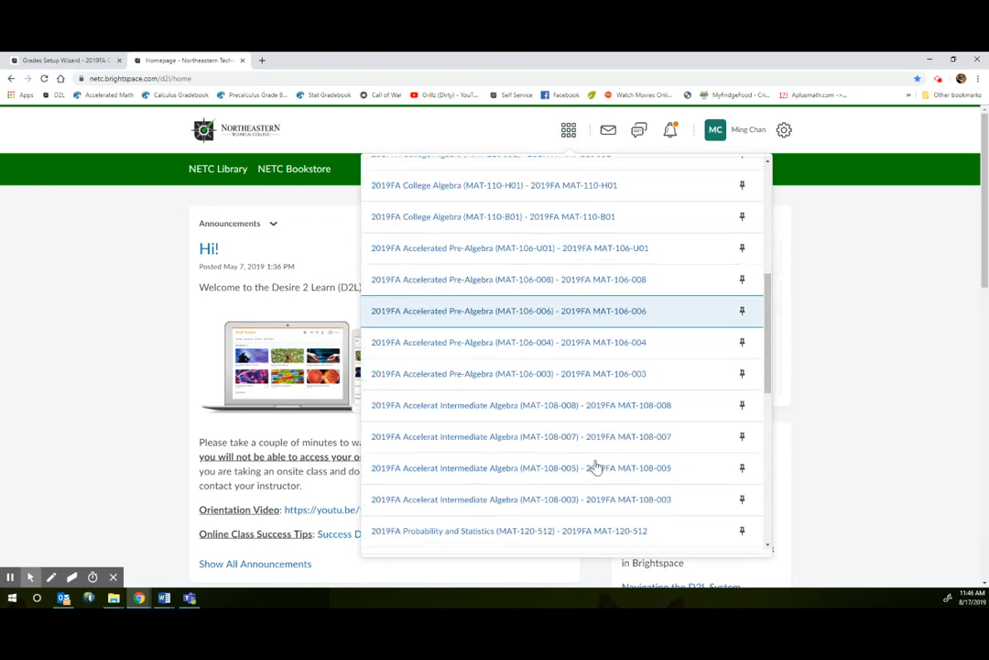
scroll(596, 469, "down", 3)
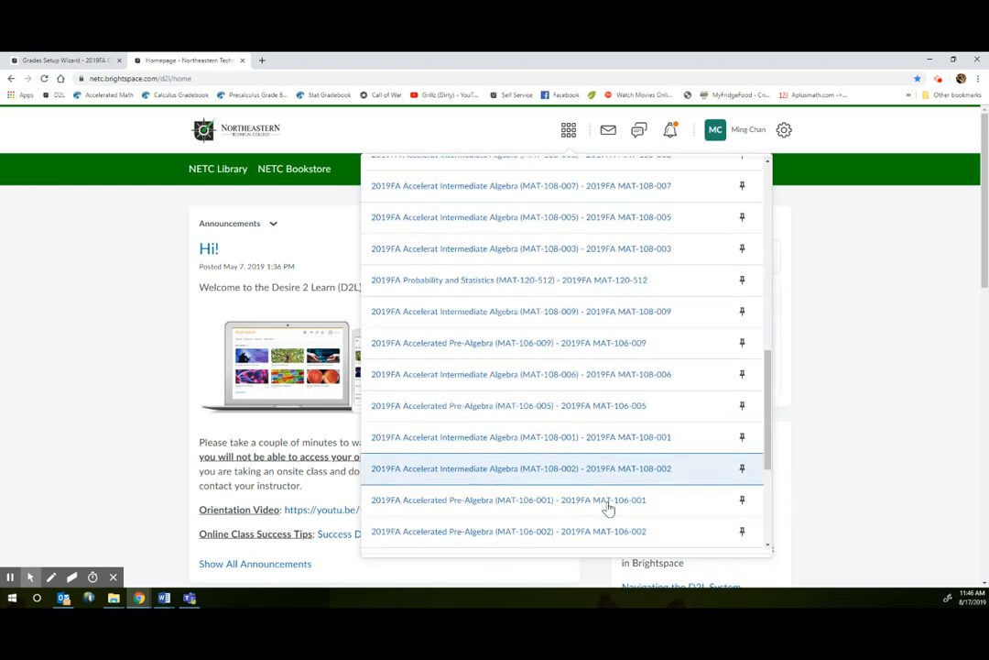
left_click(532, 472)
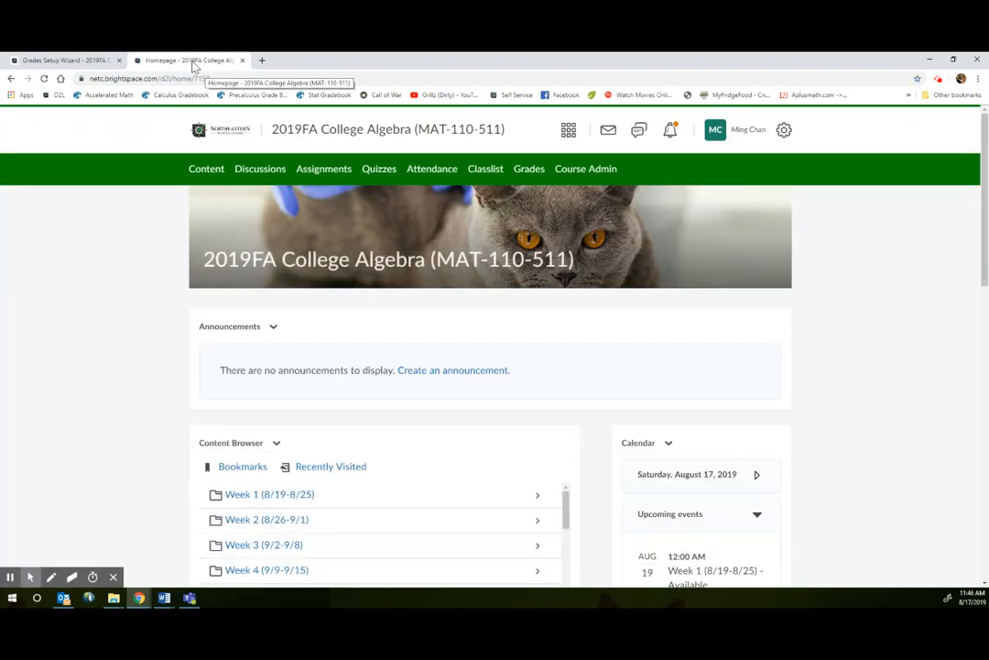
left_click_drag(188, 63, 988, 170)
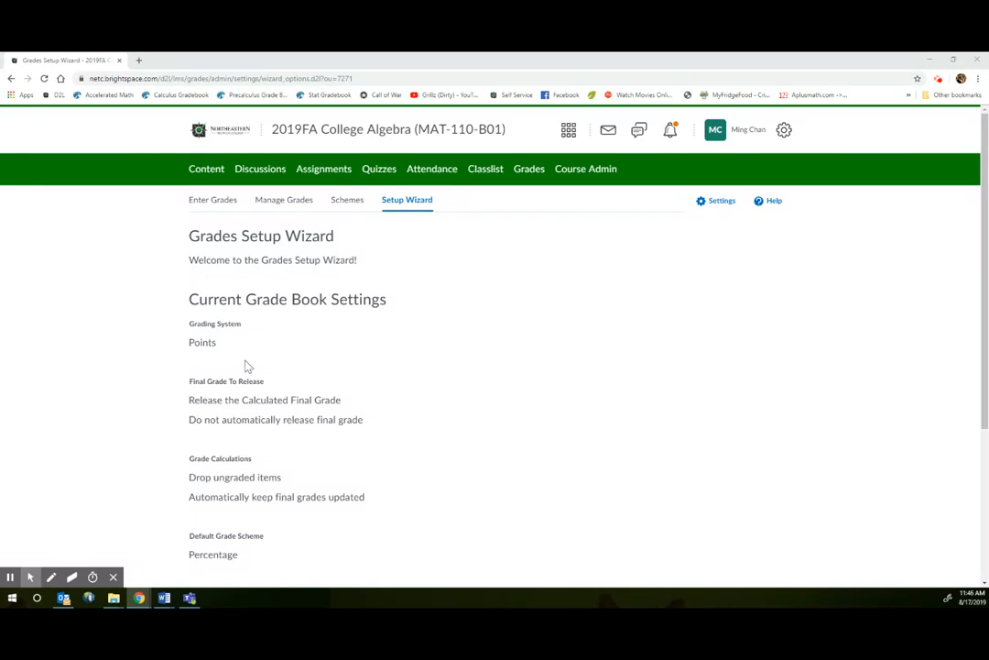
Review the current grade book settings of MAT-110-B01, from the grading system down to the student view display options.
scroll(360, 371, "down", 1)
scroll(360, 371, "up", 1)
scroll(561, 402, "down", 1)
scroll(560, 401, "up", 1)
scroll(243, 367, "down", 3)
scroll(257, 210, "up", 3)
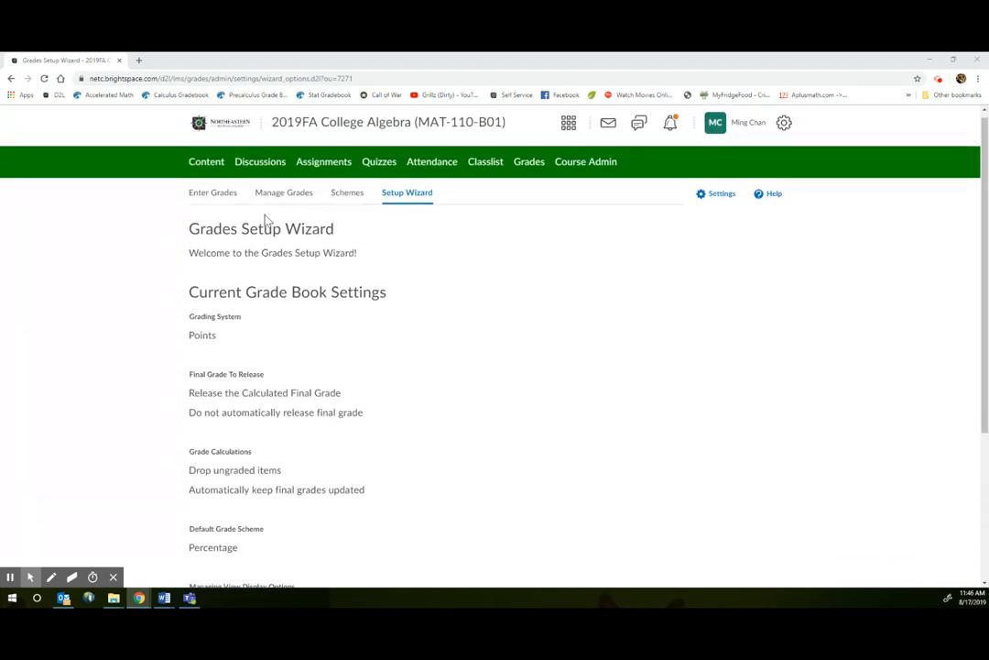
scroll(253, 366, "down", 5)
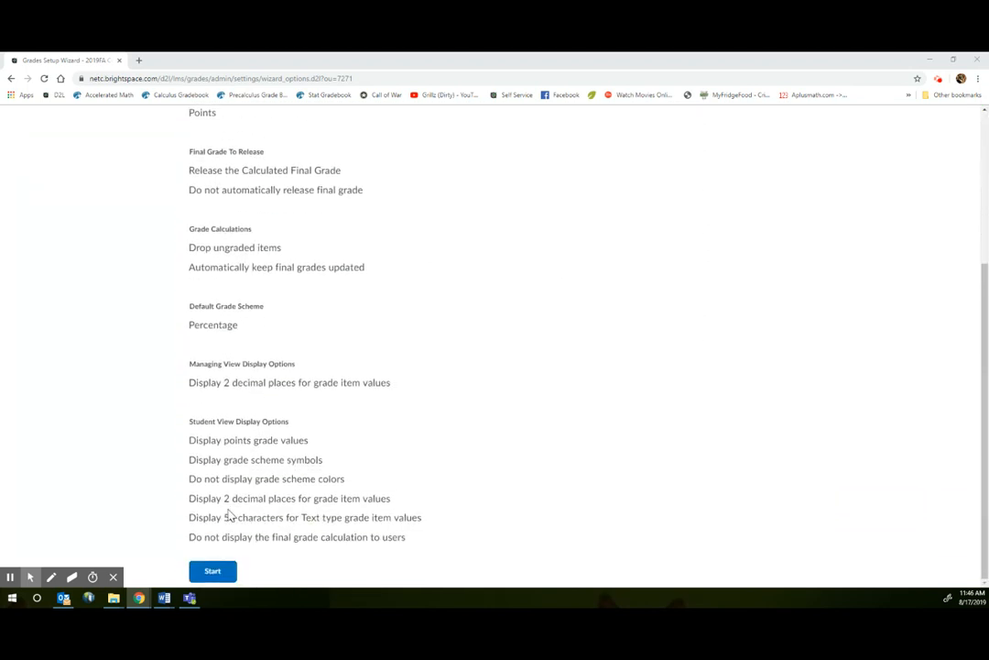
Start the Grades Setup Wizard and choose the Weighted grading system.
left_click(220, 573)
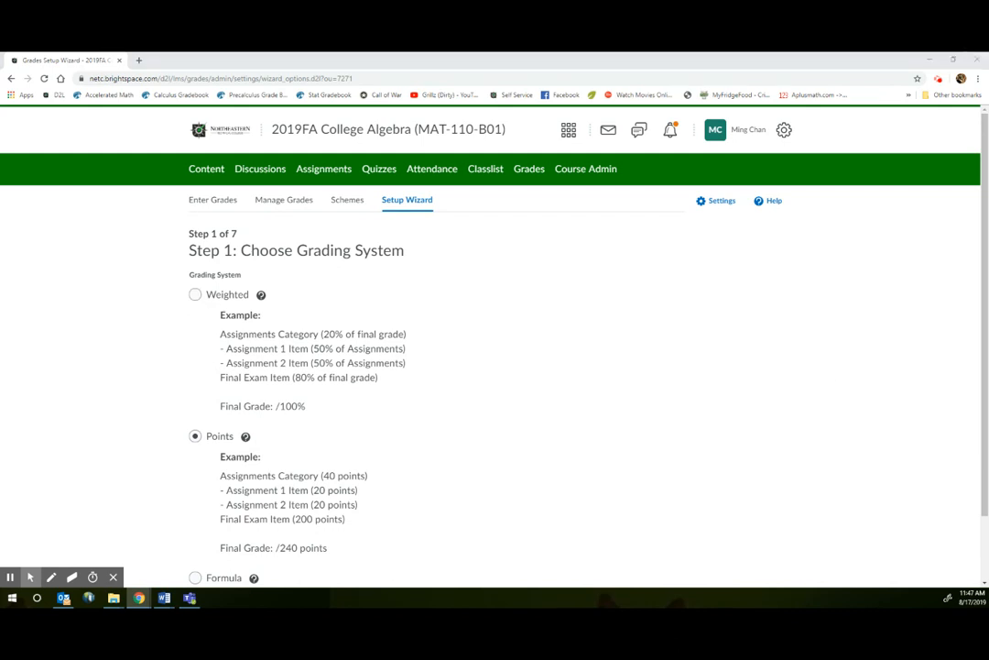
scroll(170, 525, "down", 1)
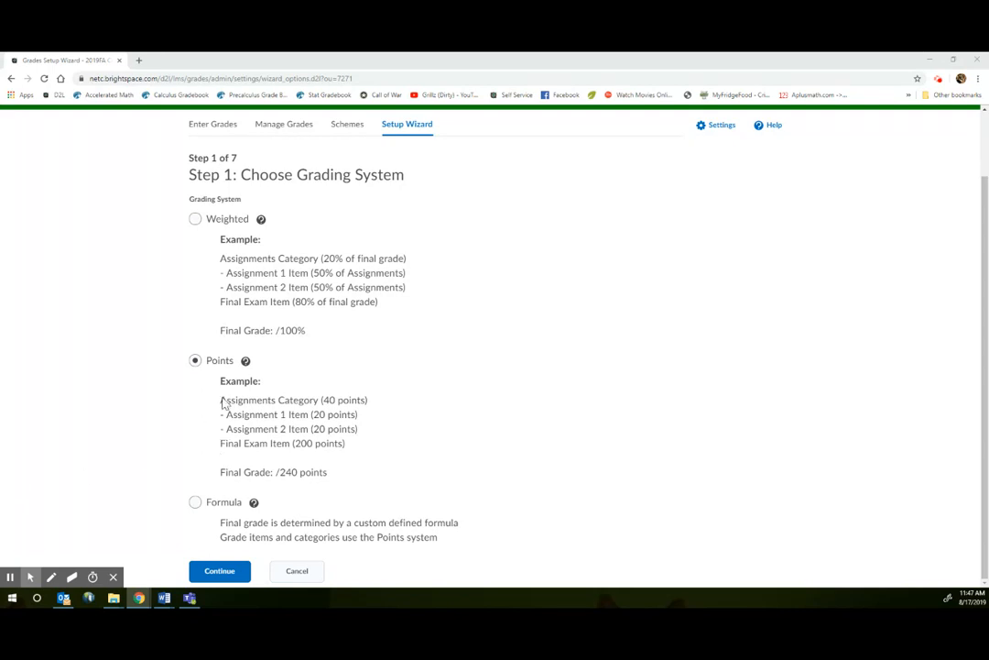
scroll(339, 448, "up", 1)
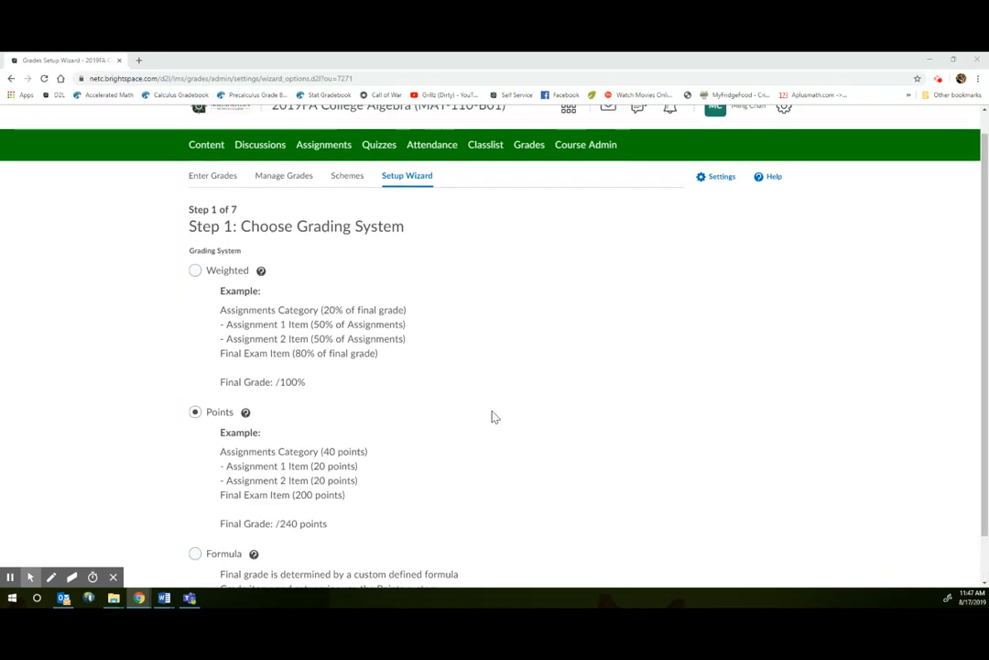
left_click(195, 270)
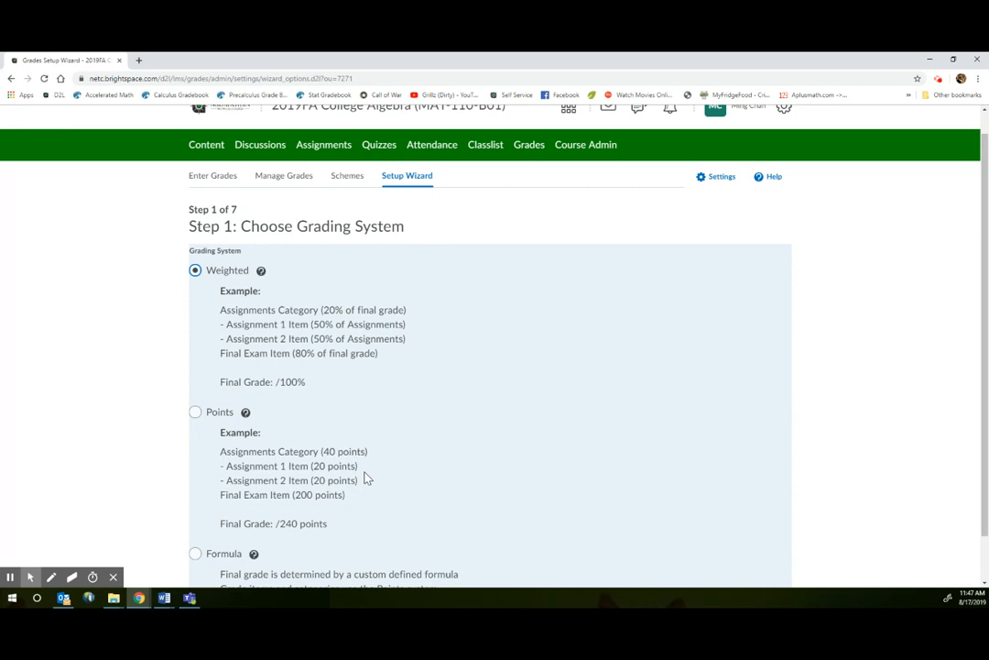
scroll(366, 476, "down", 1)
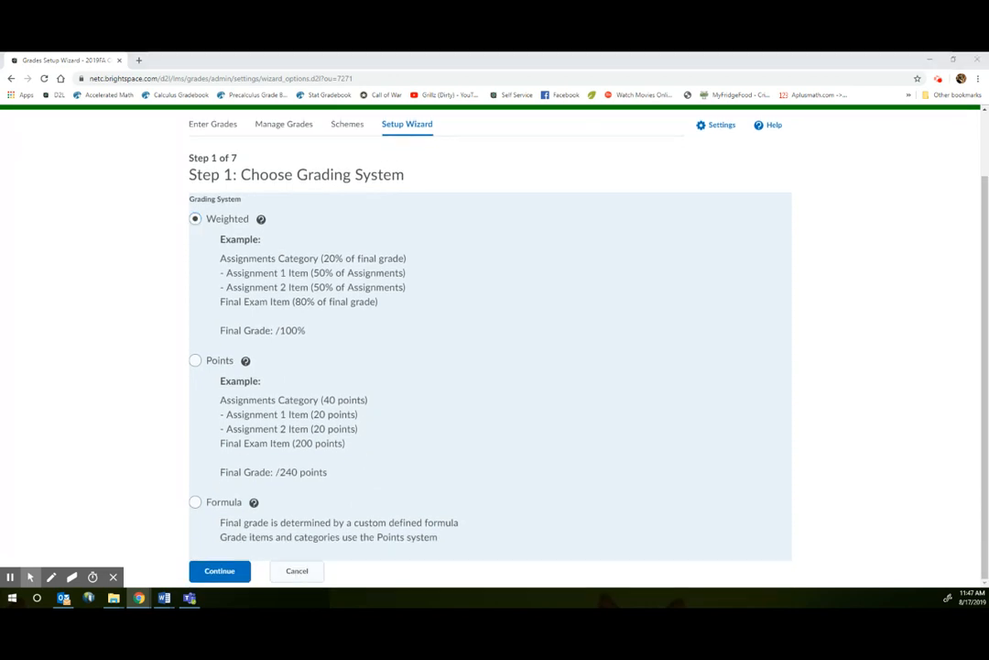
left_click(220, 574)
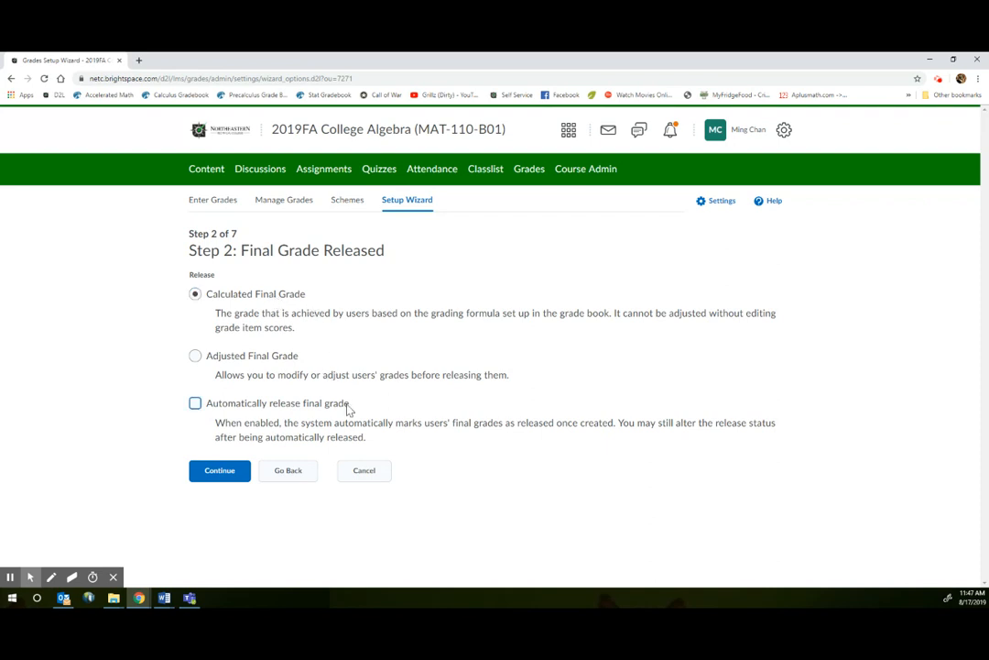
Turn on automatic release of the final grade and have the grade calculations treat ungraded items as 0.
left_click(195, 404)
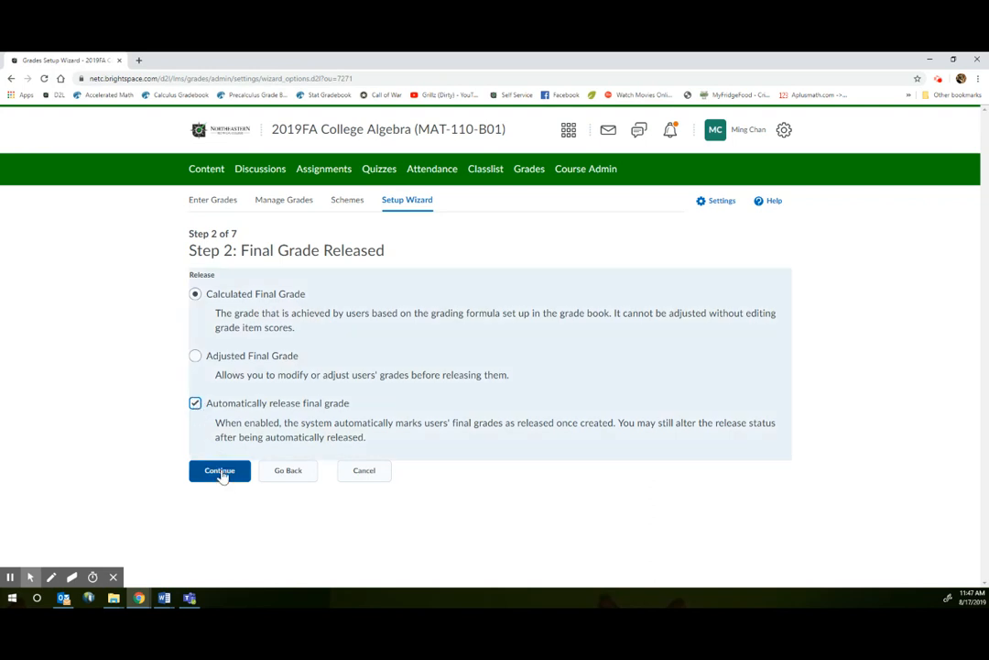
left_click(220, 473)
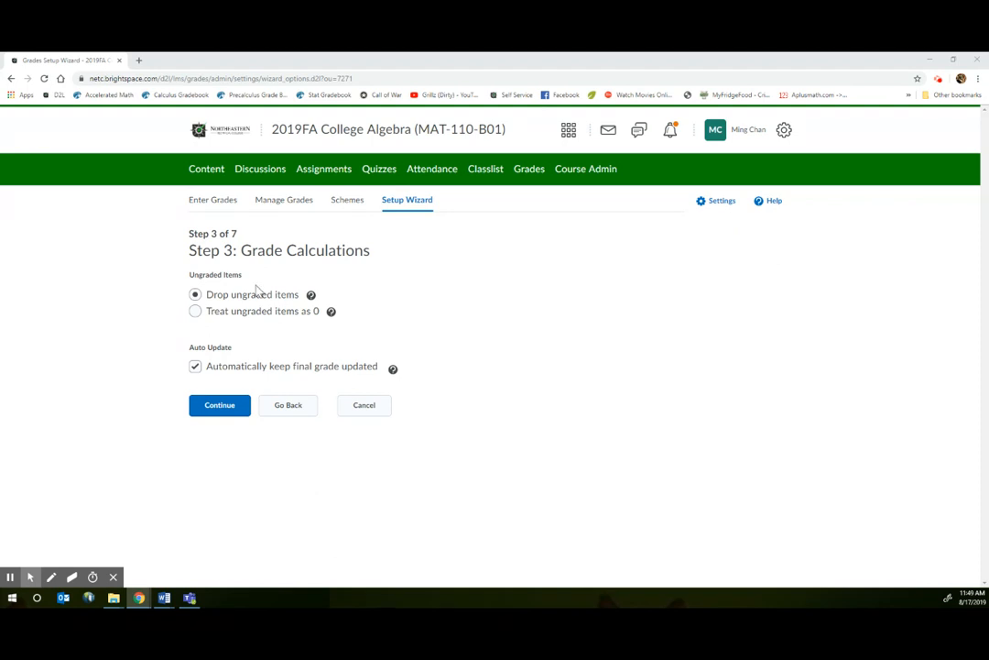
left_click(195, 311)
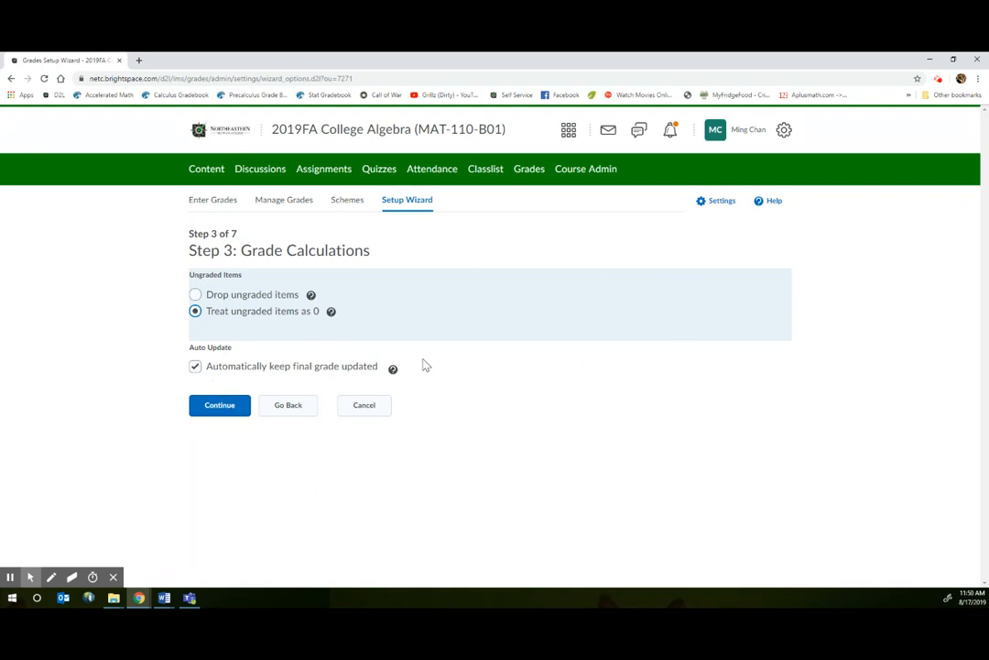
left_click(221, 411)
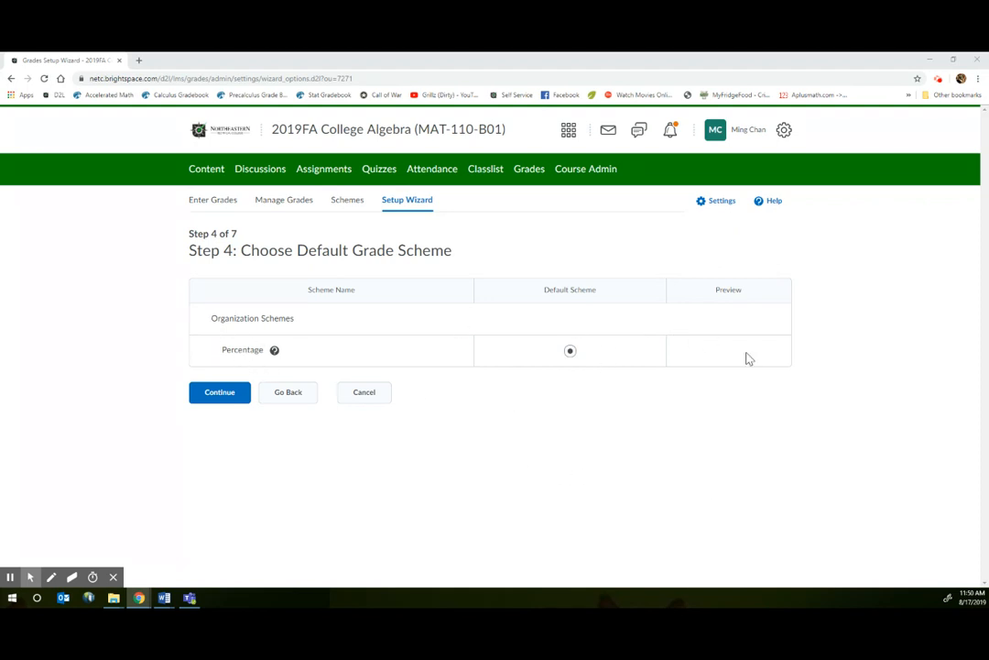
Accept the Percentage default grade scheme and set the managing view to display 0 decimal places.
left_click(225, 401)
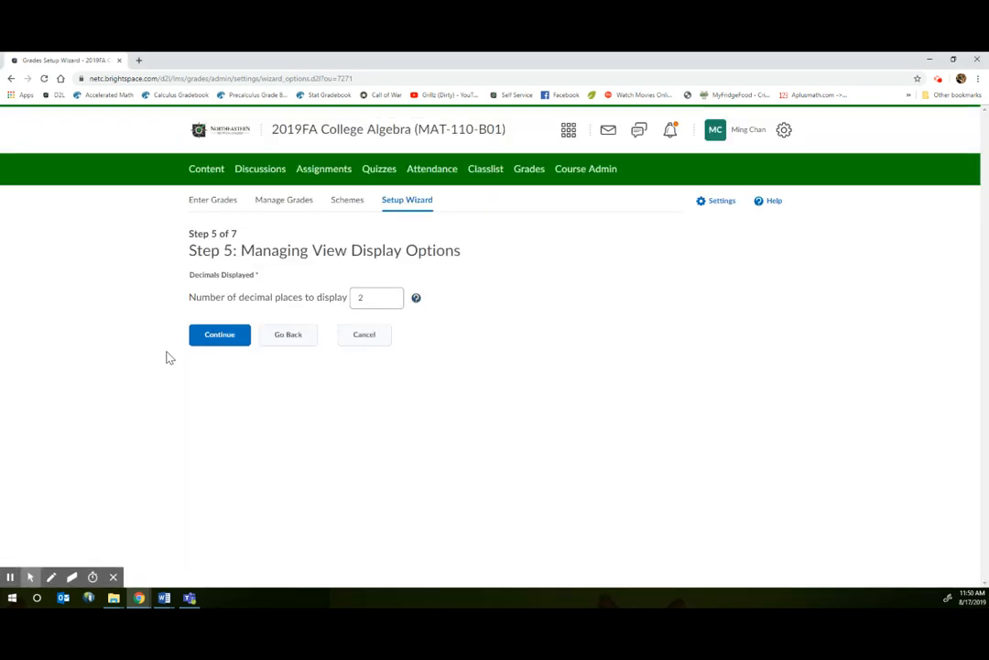
left_click(392, 299)
double_click(365, 298)
type("0")
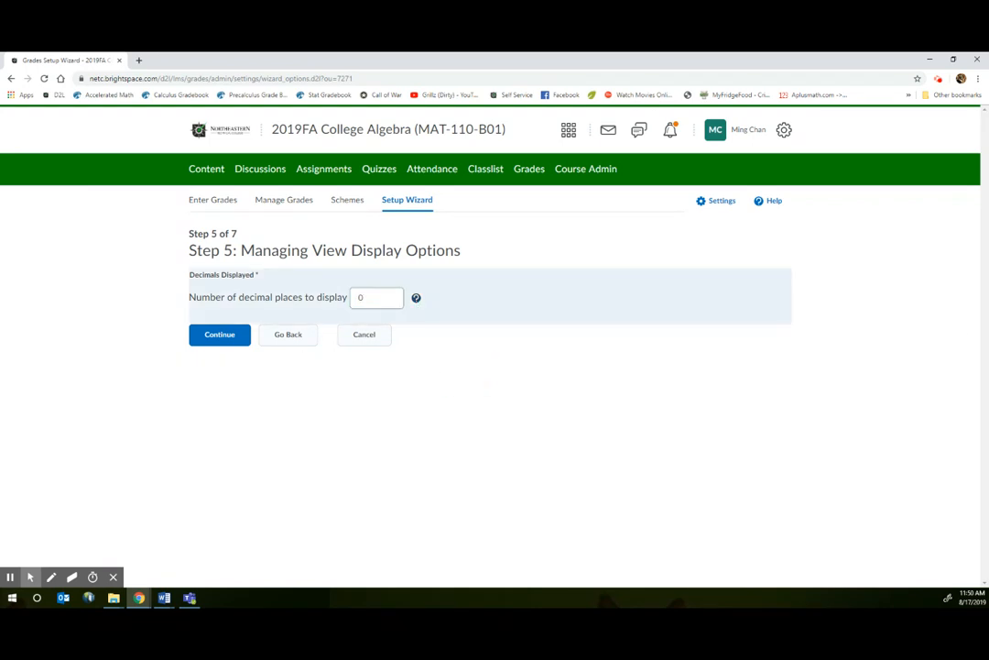
left_click(223, 341)
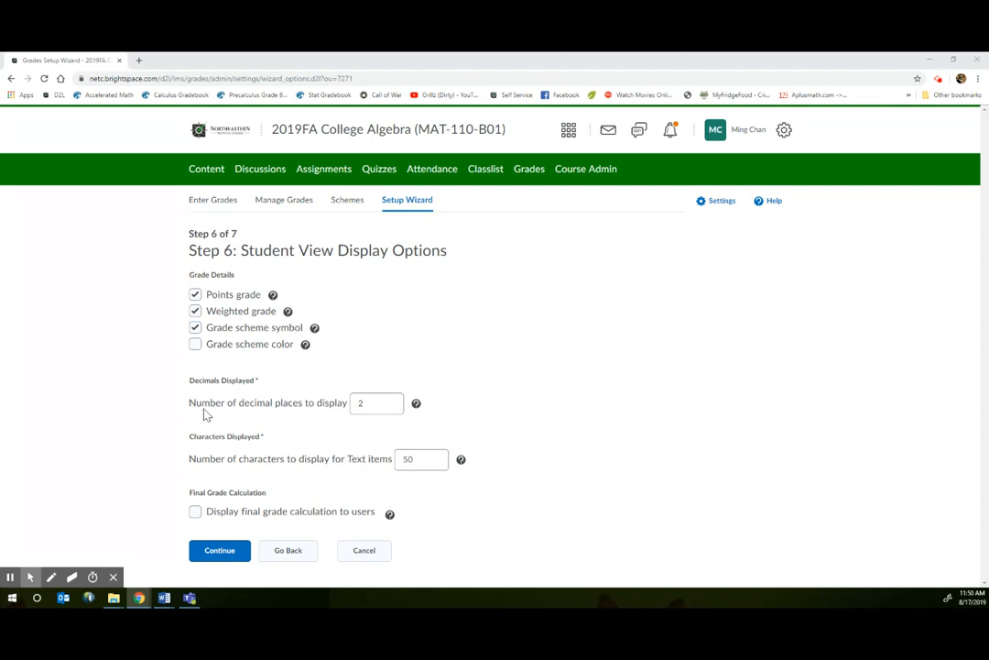
Set the student view to display 0 decimal places and show the final grade calculation to users.
left_click_drag(378, 405, 316, 407)
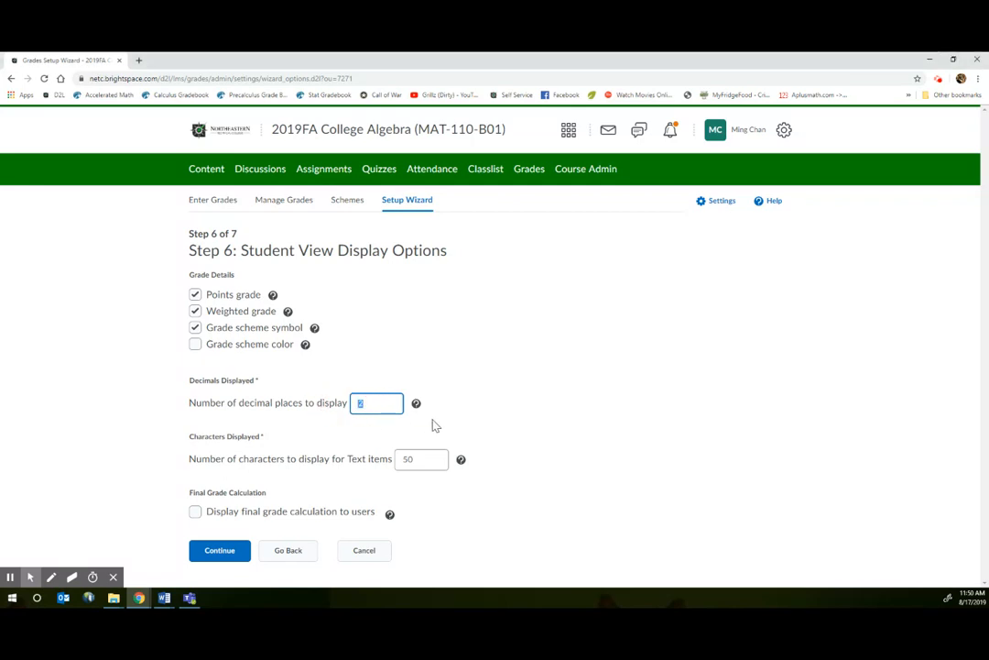
type("0")
left_click(195, 513)
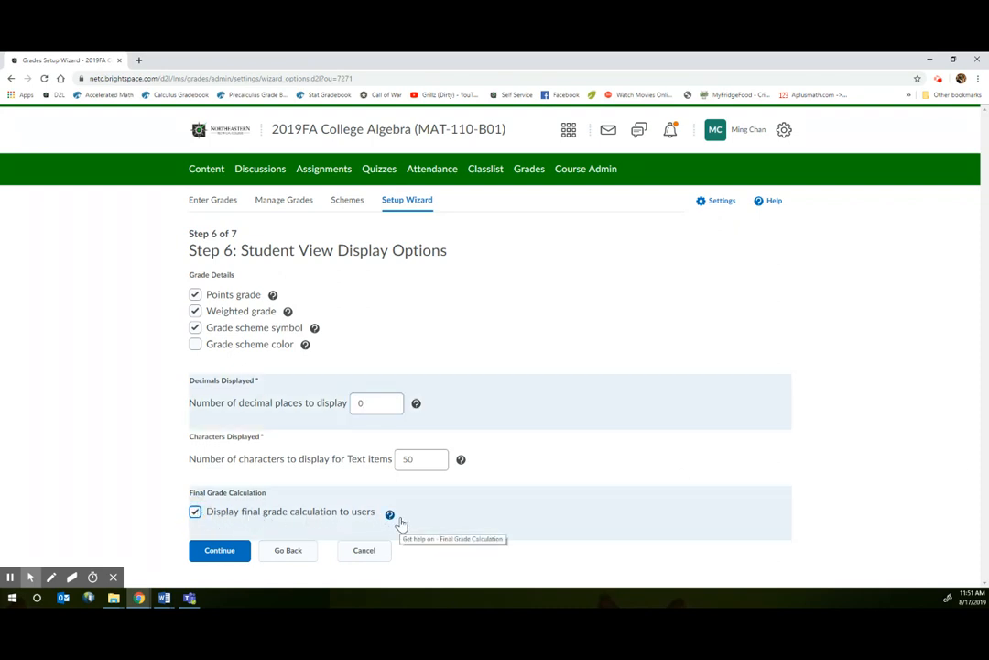
left_click(239, 548)
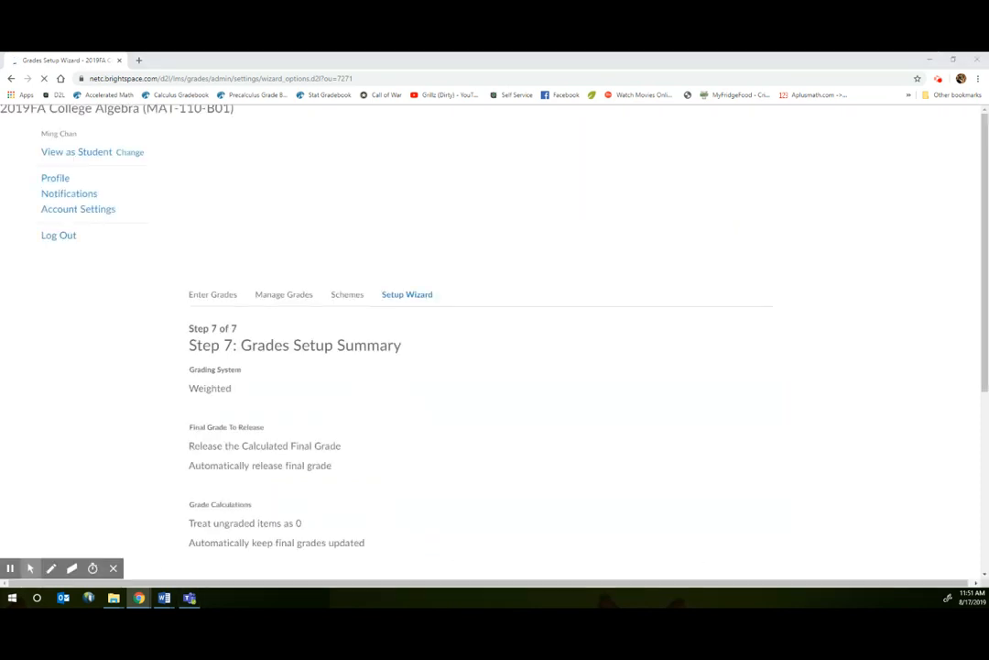
Review the grades setup summary and finish the wizard.
scroll(464, 369, "down", 1)
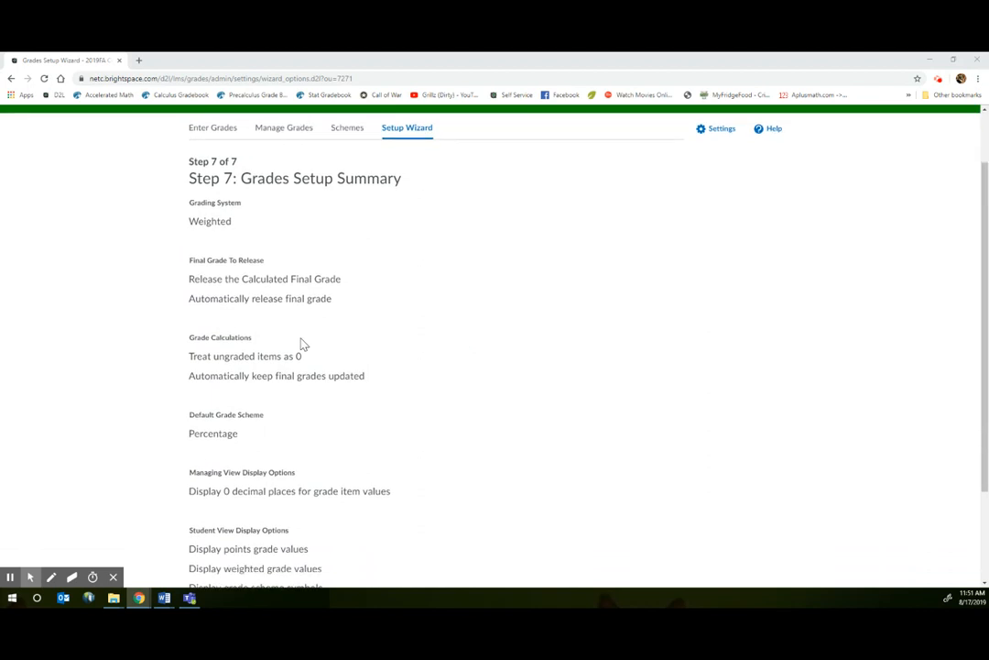
scroll(303, 343, "down", 2)
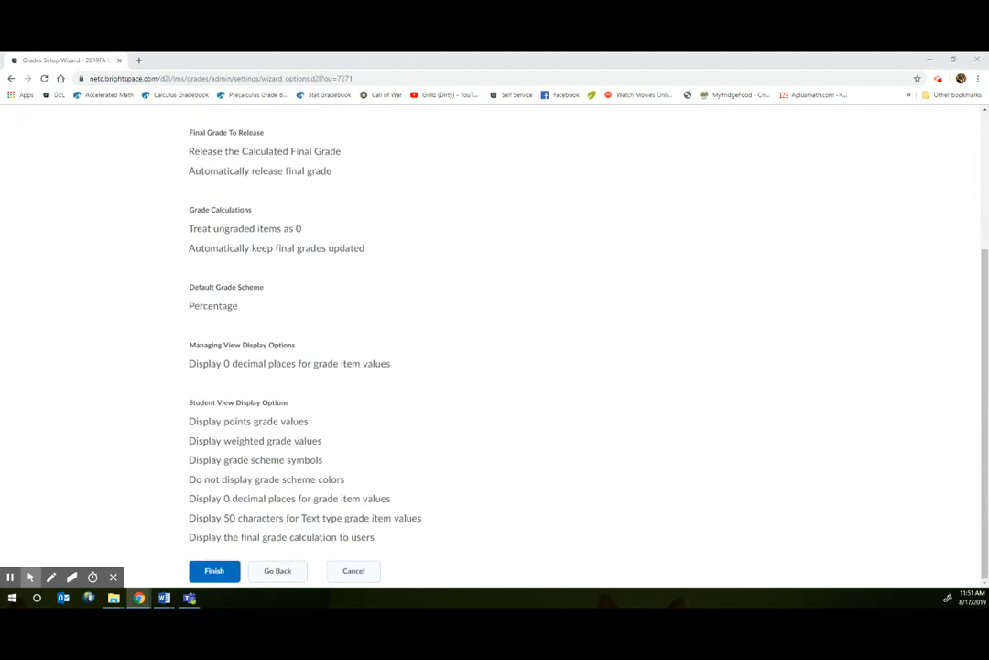
left_click(215, 571)
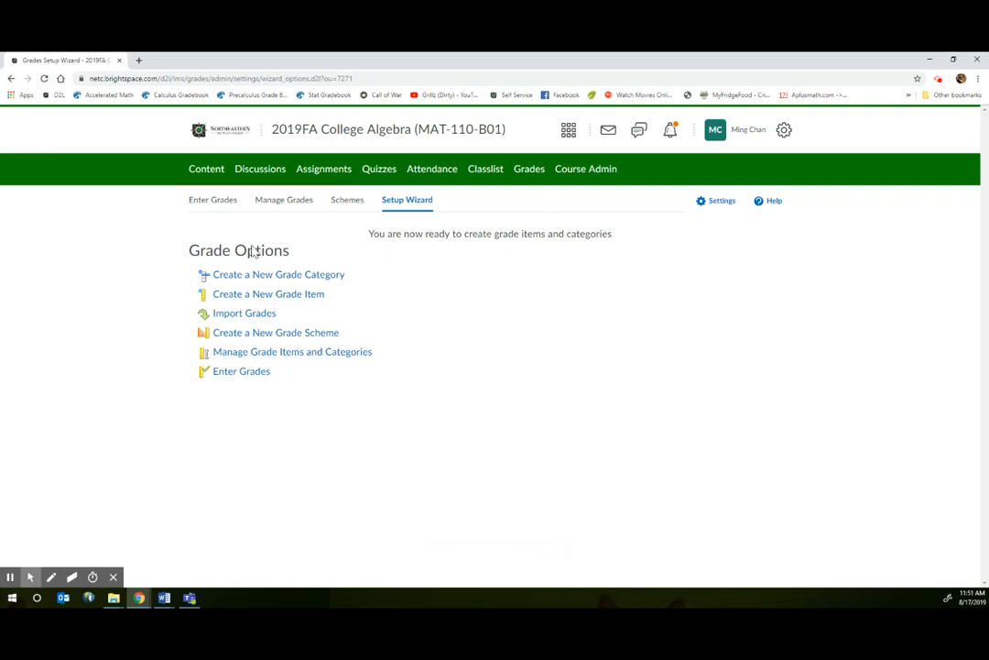
Start a new grade category for the course, naming it Knowledge Checks and giving it a weight of 20.
left_click(285, 201)
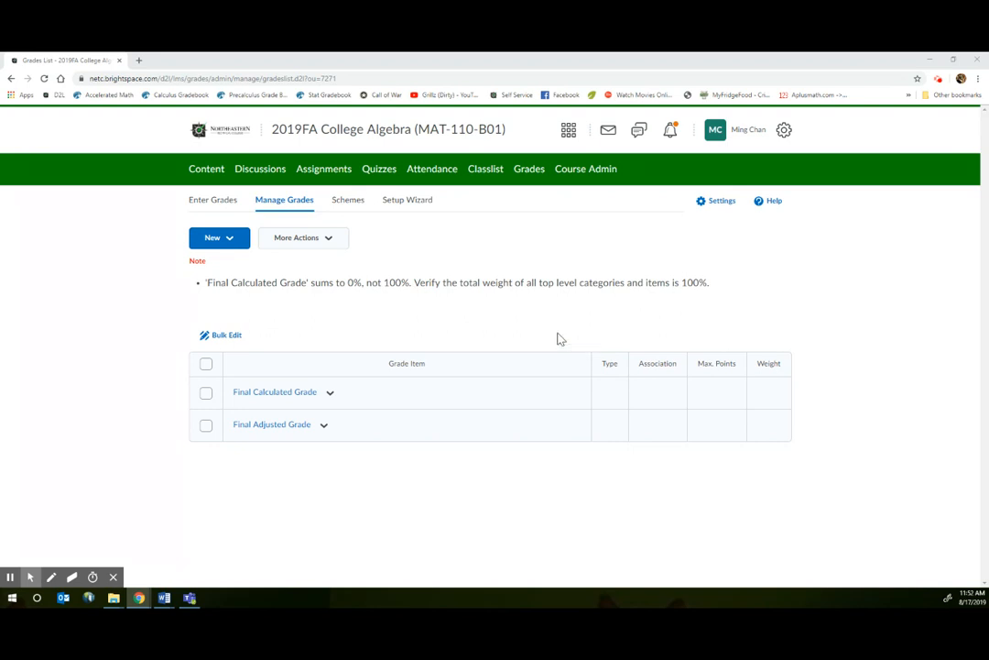
left_click(229, 245)
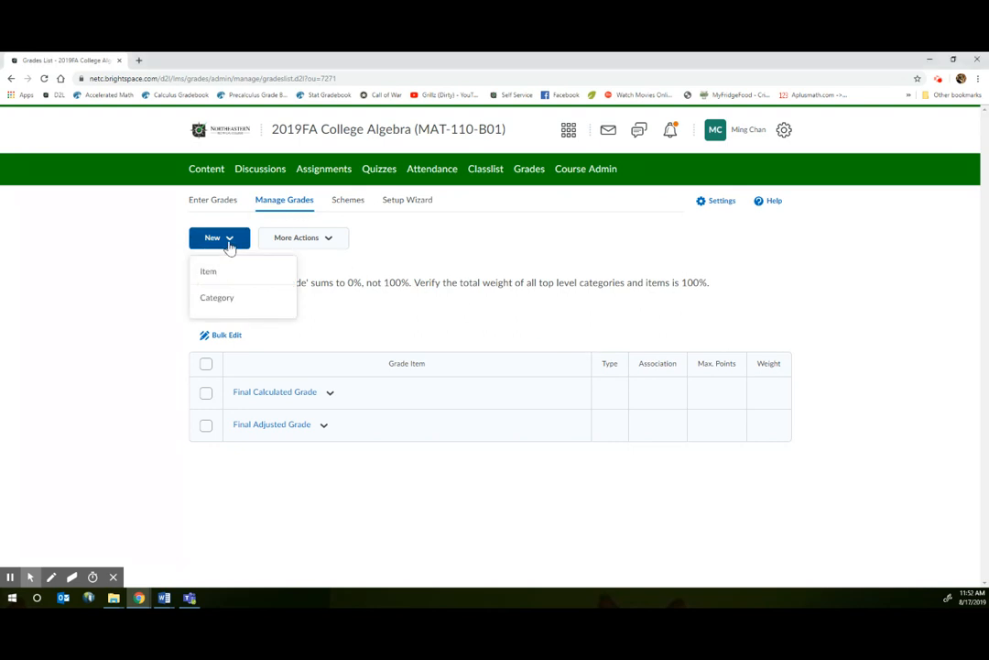
left_click(220, 299)
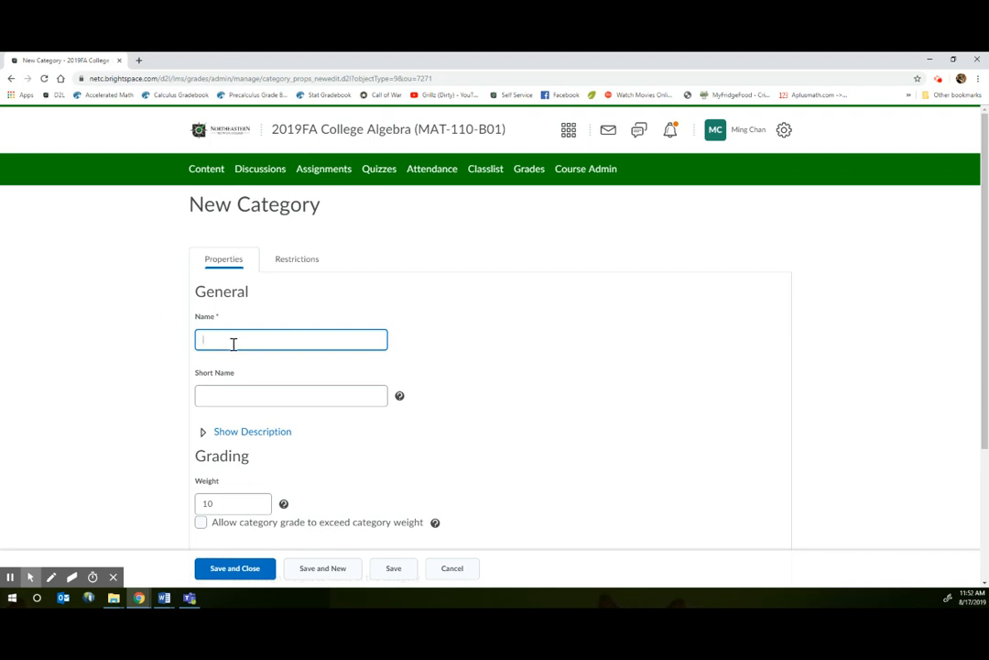
type("Knowledge Checks")
left_click(278, 403)
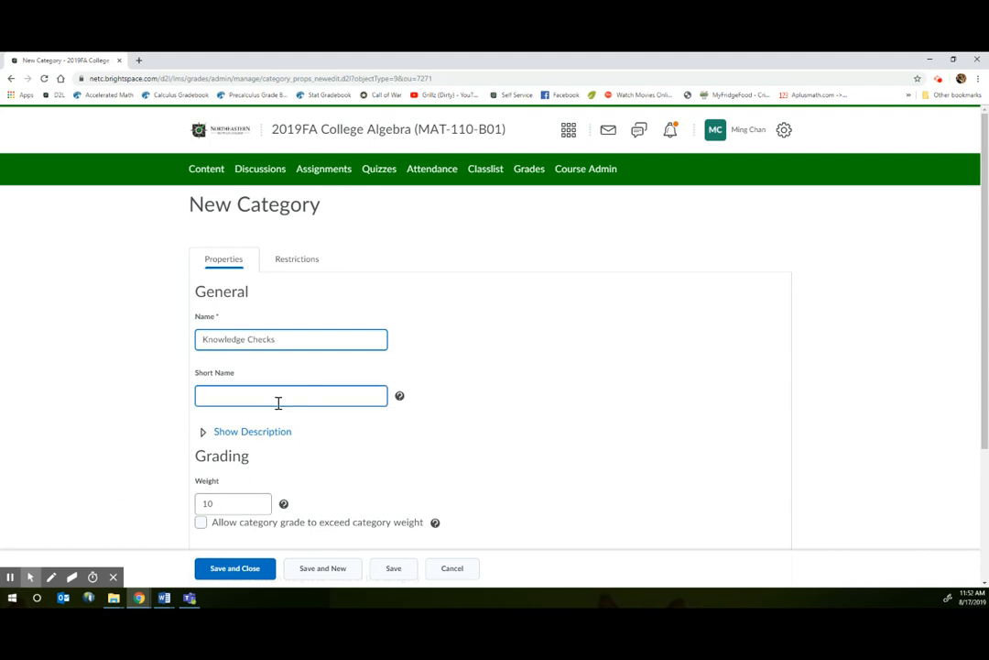
scroll(279, 403, "down", 1)
left_click(232, 302)
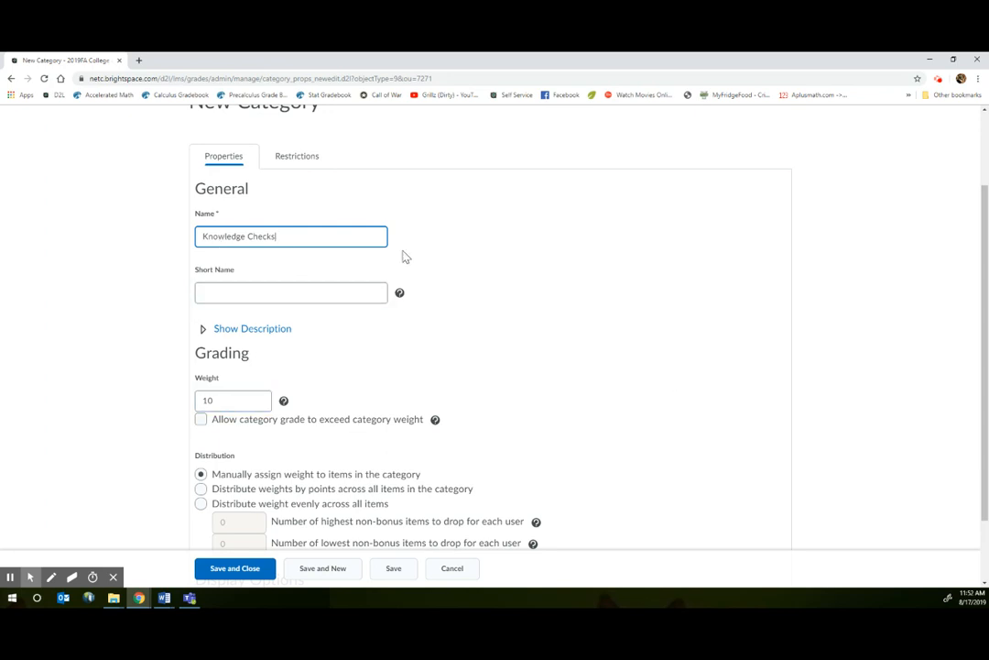
left_click(241, 404)
type("20")
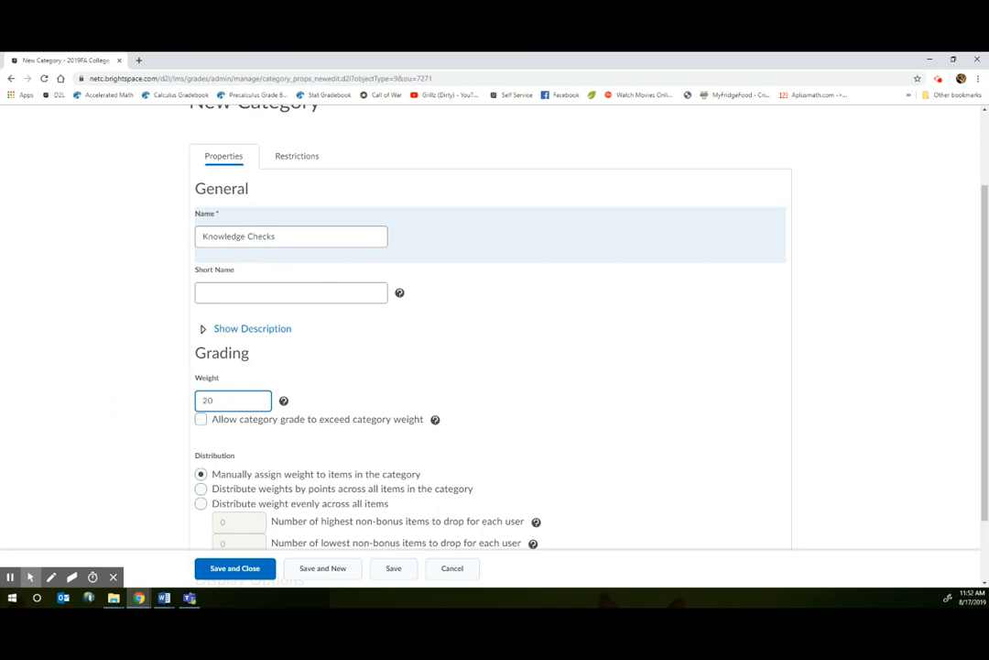
Set the Knowledge Checks category to distribute weights by points across all items, and save it.
scroll(421, 497, "down", 2)
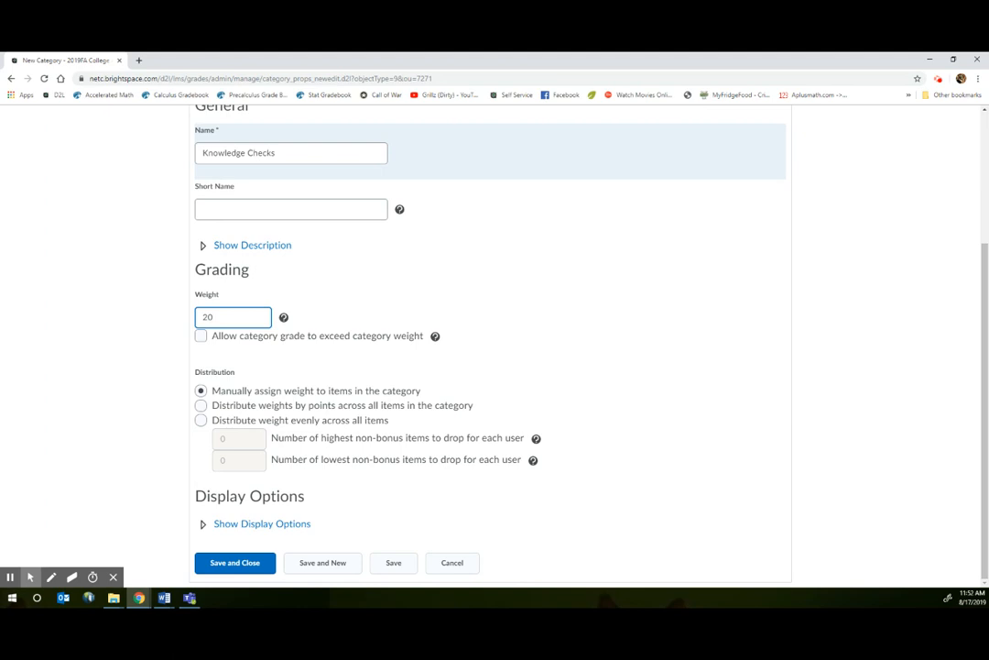
key("alt+Tab")
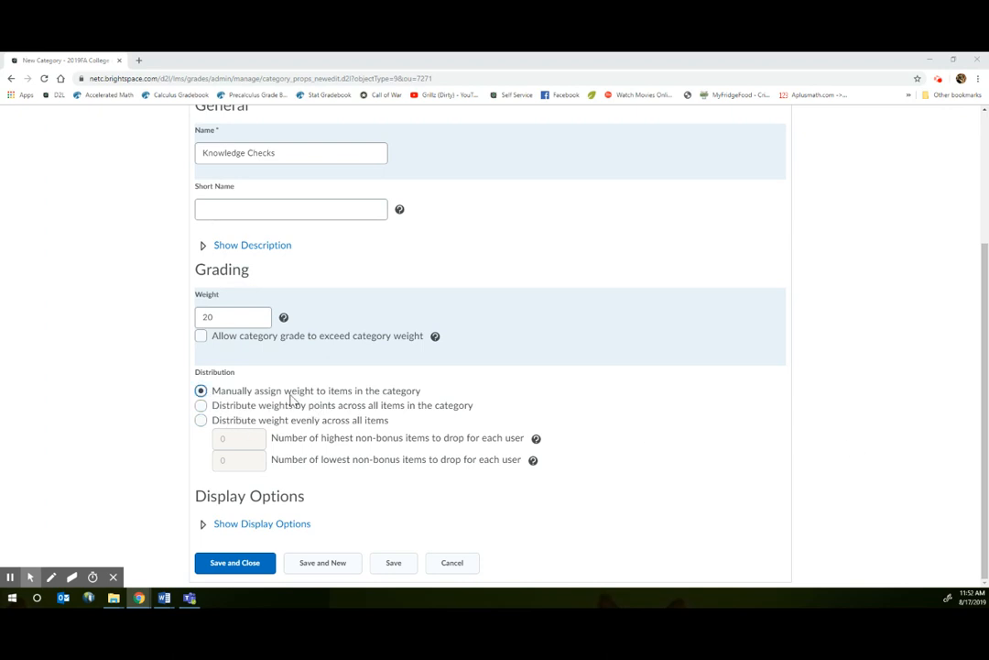
left_click(200, 406)
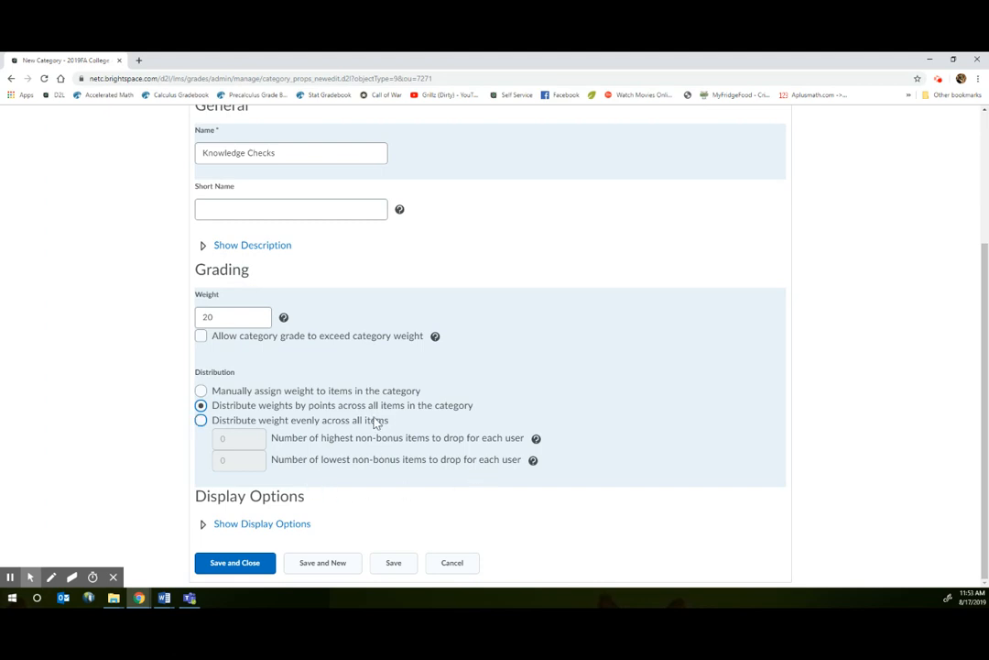
scroll(292, 366, "up", 2)
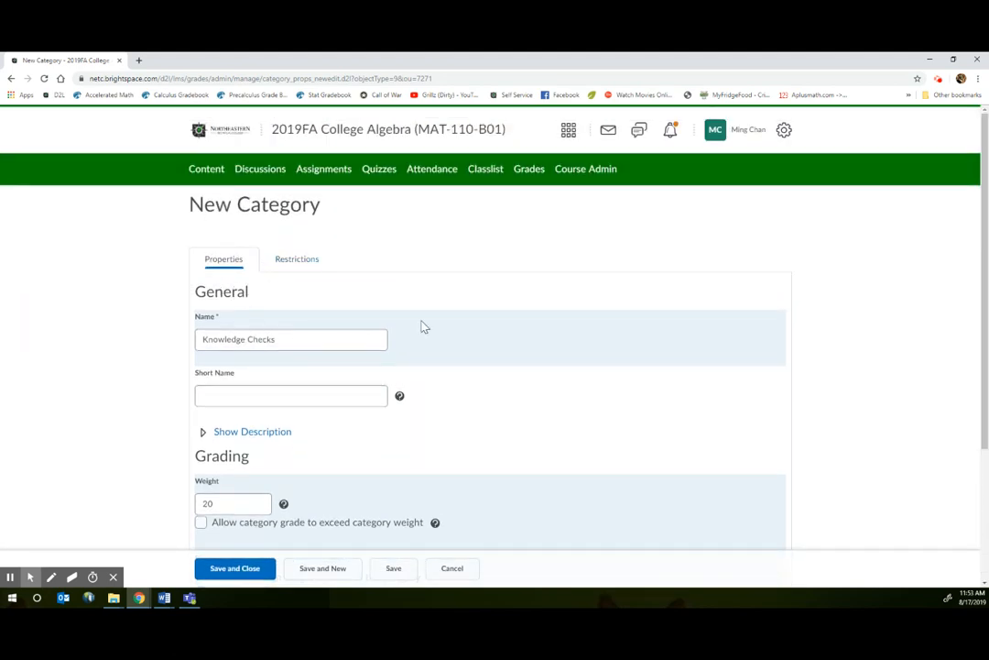
scroll(448, 344, "down", 2)
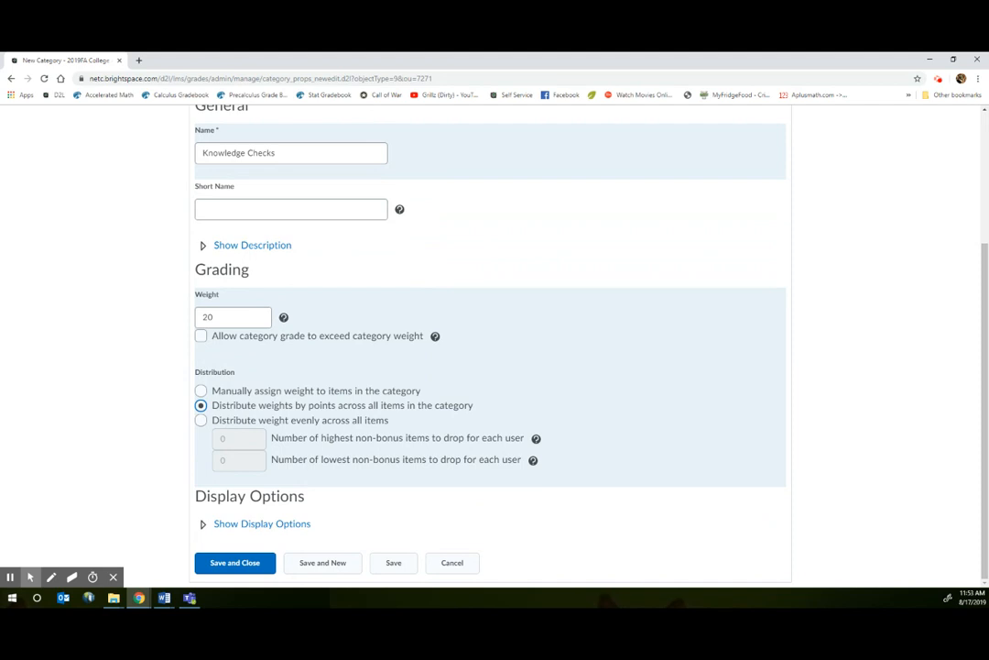
left_click(235, 565)
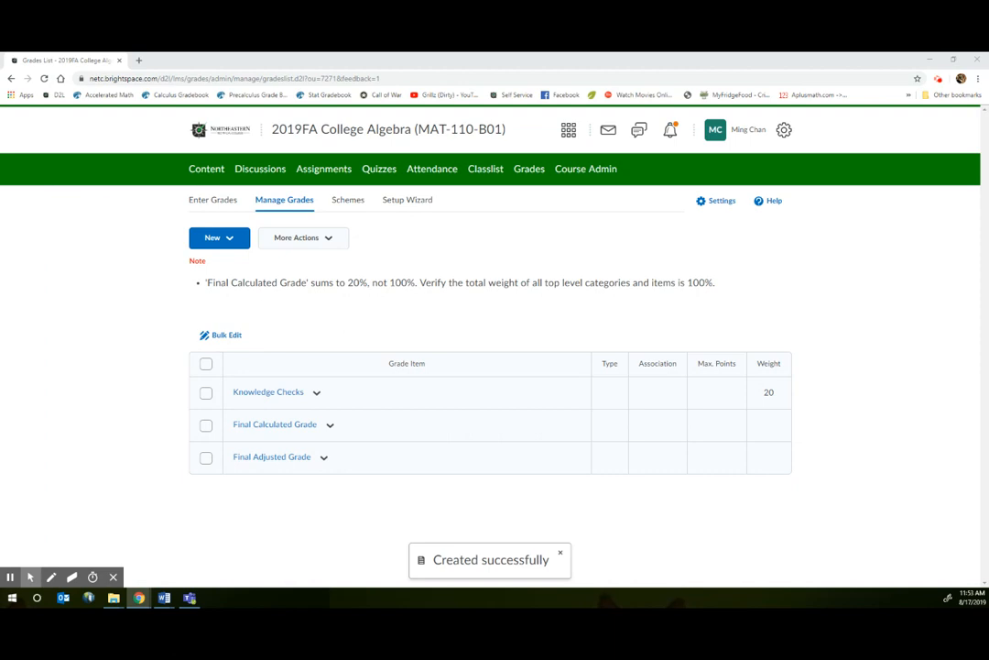
Bring up the MAT-110-511 grade book and examine how points and weights are distributed among its Knowledge Check items, then return to MAT-110-B01.
left_click_drag(985, 106, 460, 103)
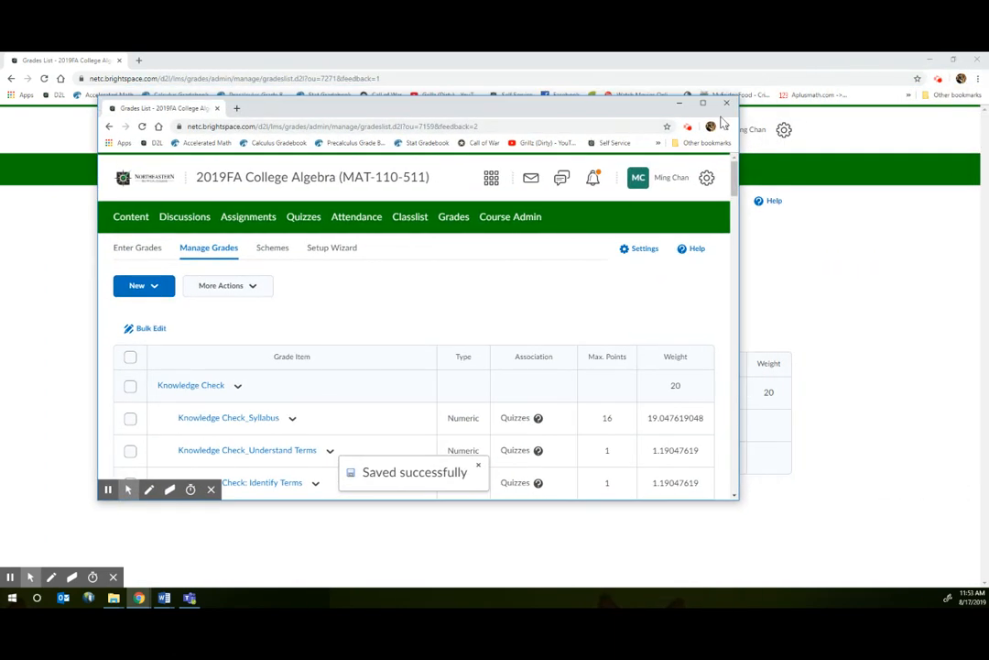
left_click(703, 103)
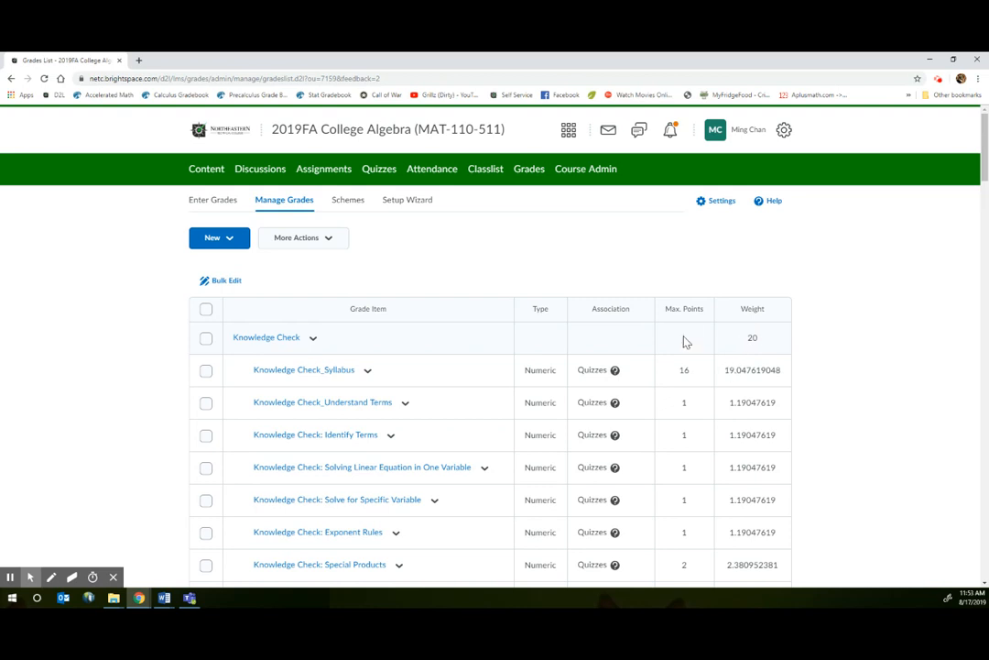
scroll(728, 358, "down", 3)
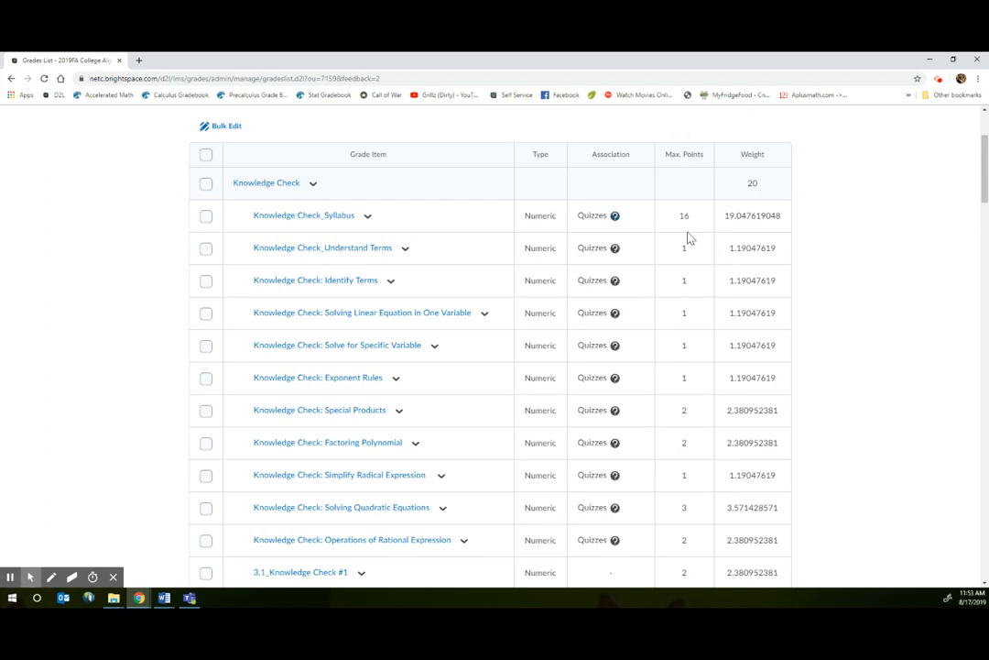
scroll(687, 251, "down", 2)
scroll(692, 385, "down", 5)
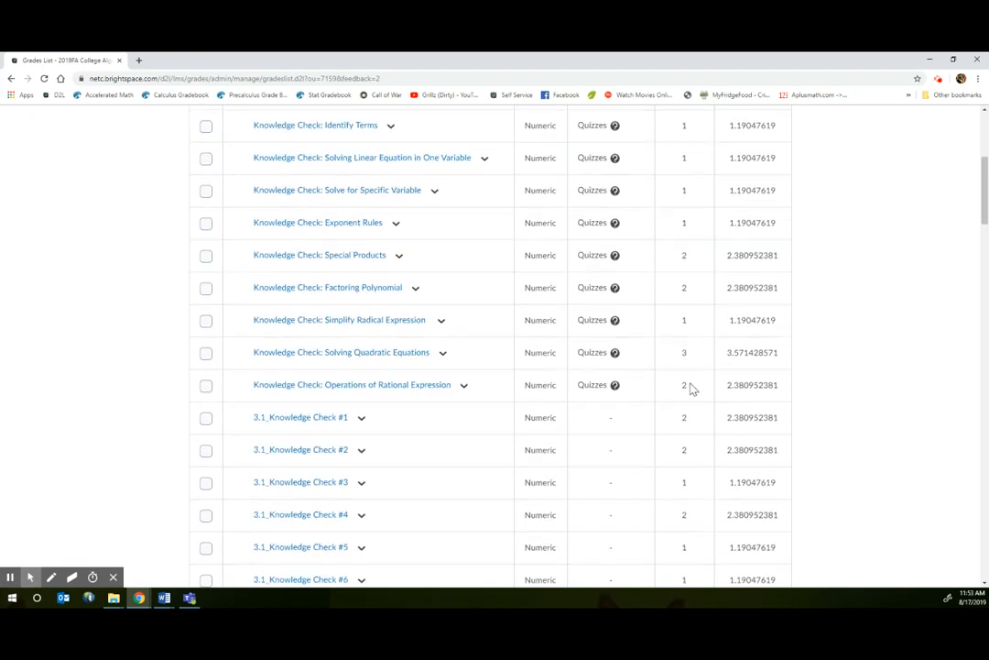
scroll(691, 412, "down", 6)
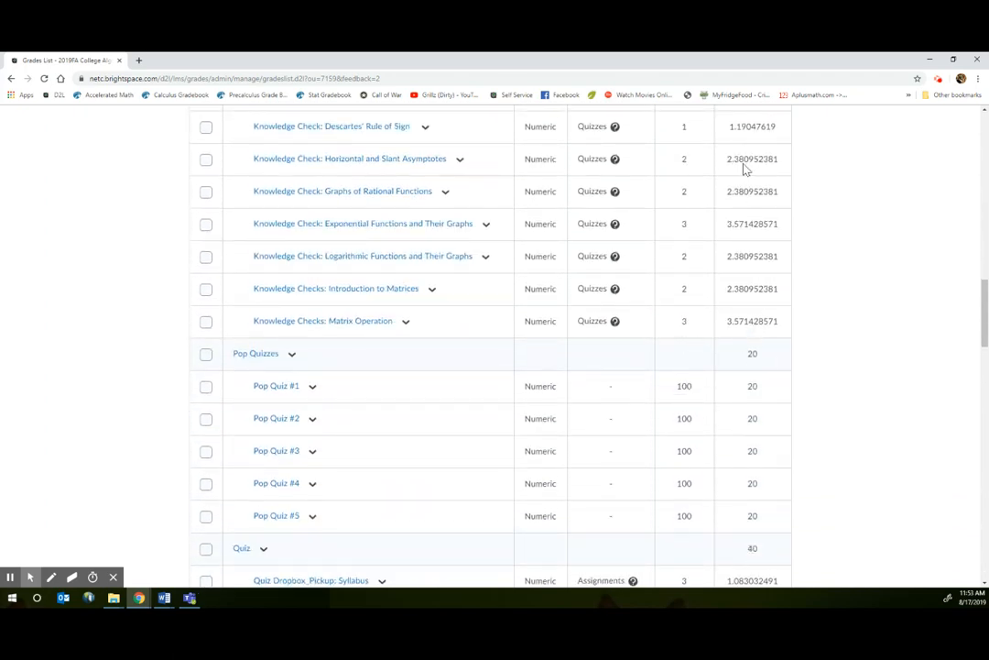
scroll(749, 184, "up", 1)
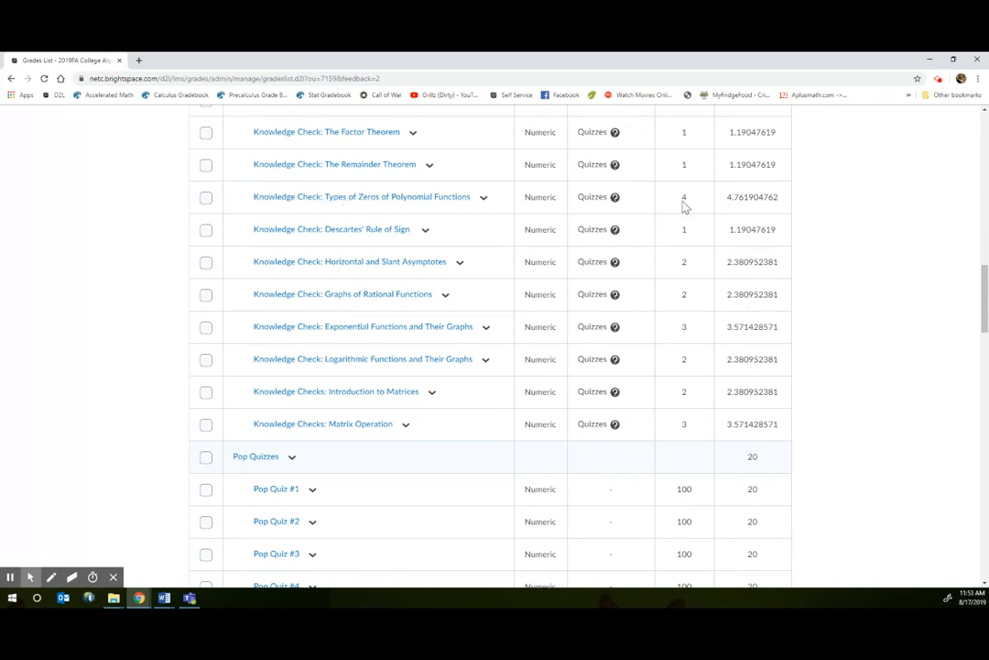
scroll(751, 371, "up", 5)
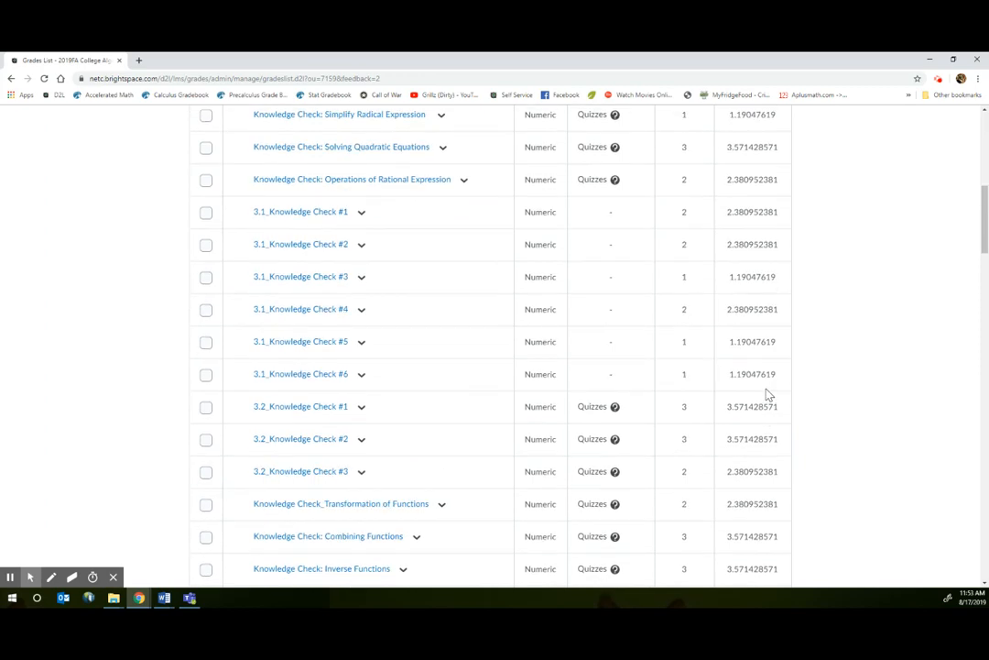
scroll(768, 394, "up", 4)
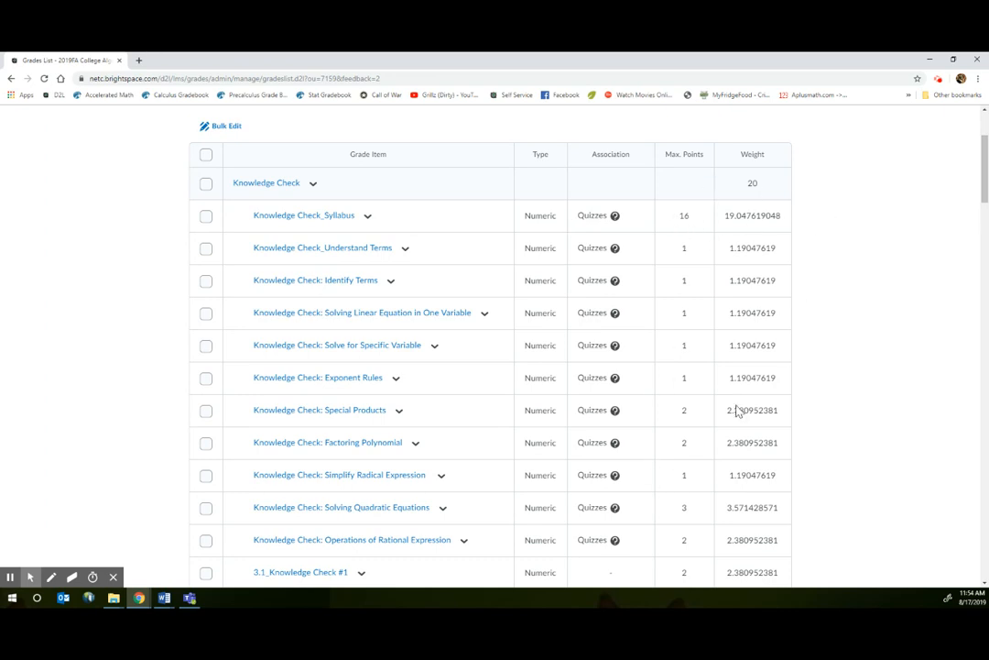
scroll(735, 511, "down", 4)
scroll(401, 214, "up", 5)
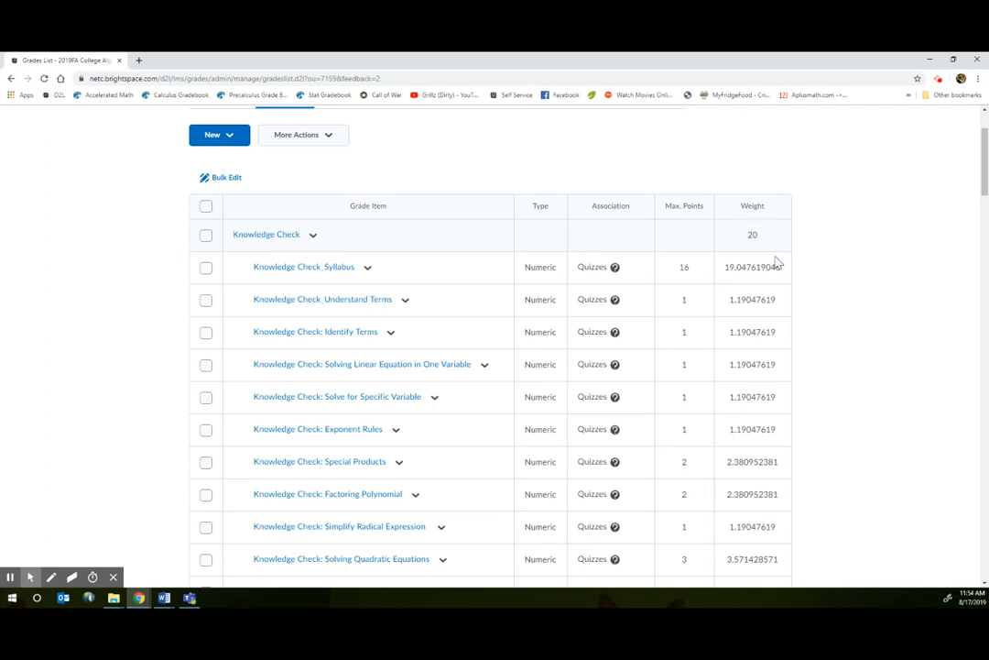
scroll(738, 384, "down", 5)
scroll(744, 414, "up", 3)
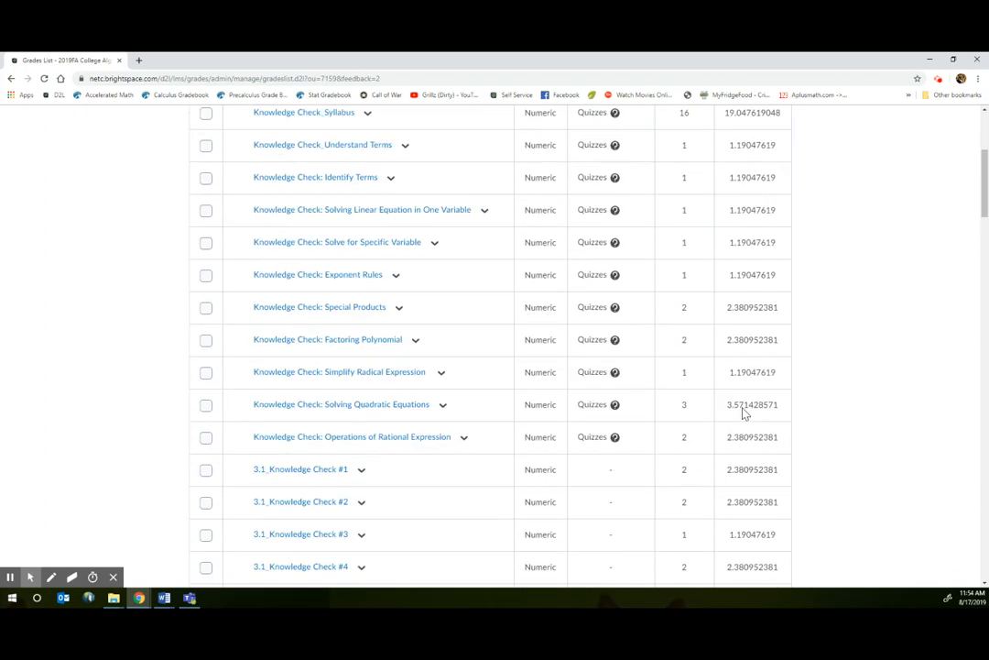
scroll(541, 419, "up", 3)
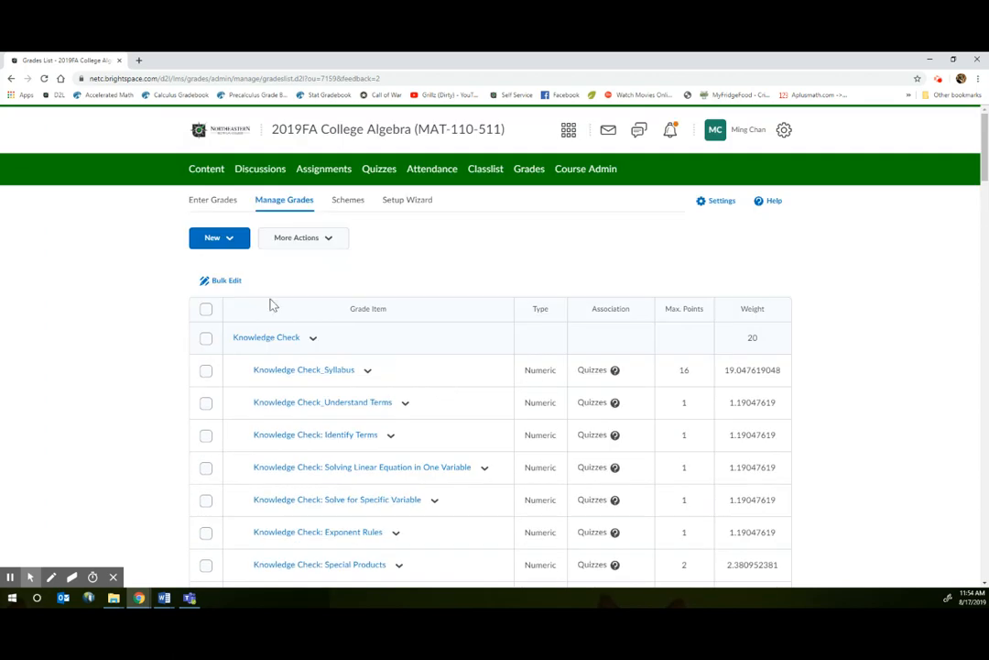
left_click_drag(440, 59, 988, 119)
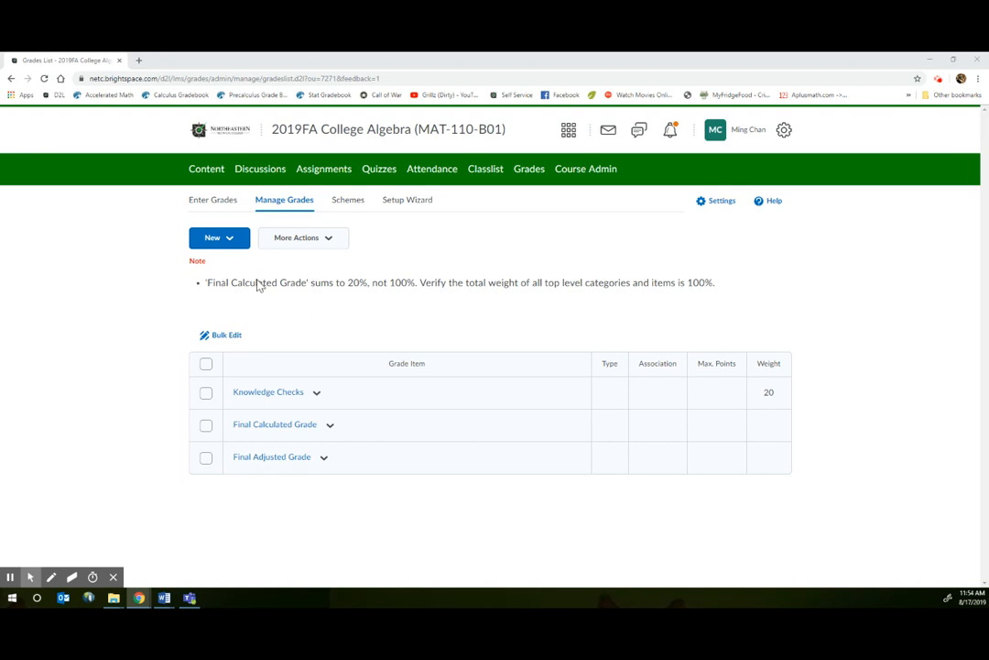
Create a Pop Quizzes grade category with a weight of 20, distributing weights by points across all items, and save it.
left_click(230, 240)
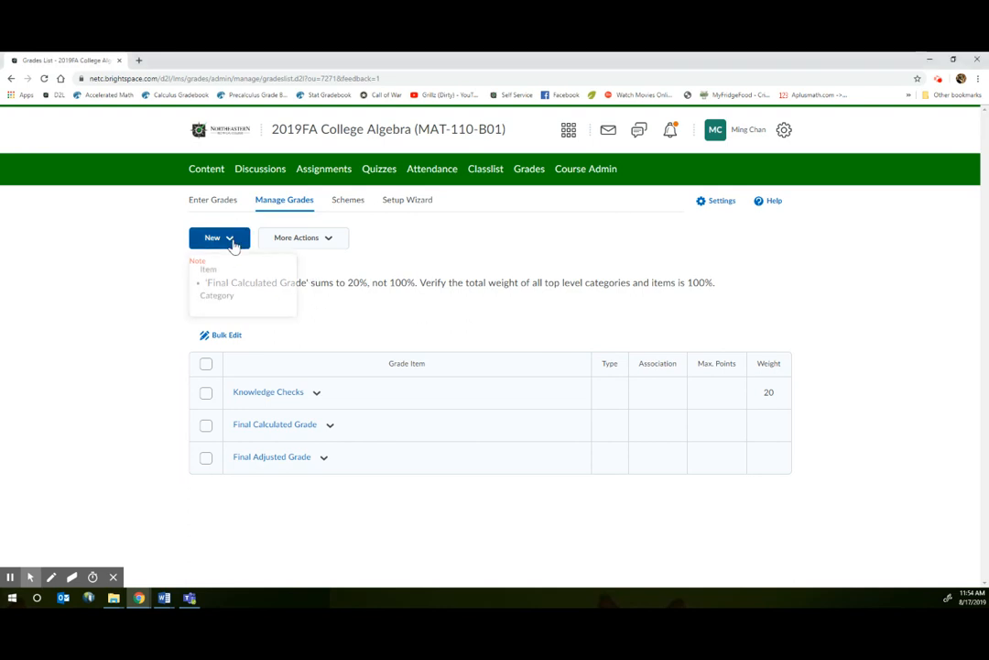
left_click(230, 306)
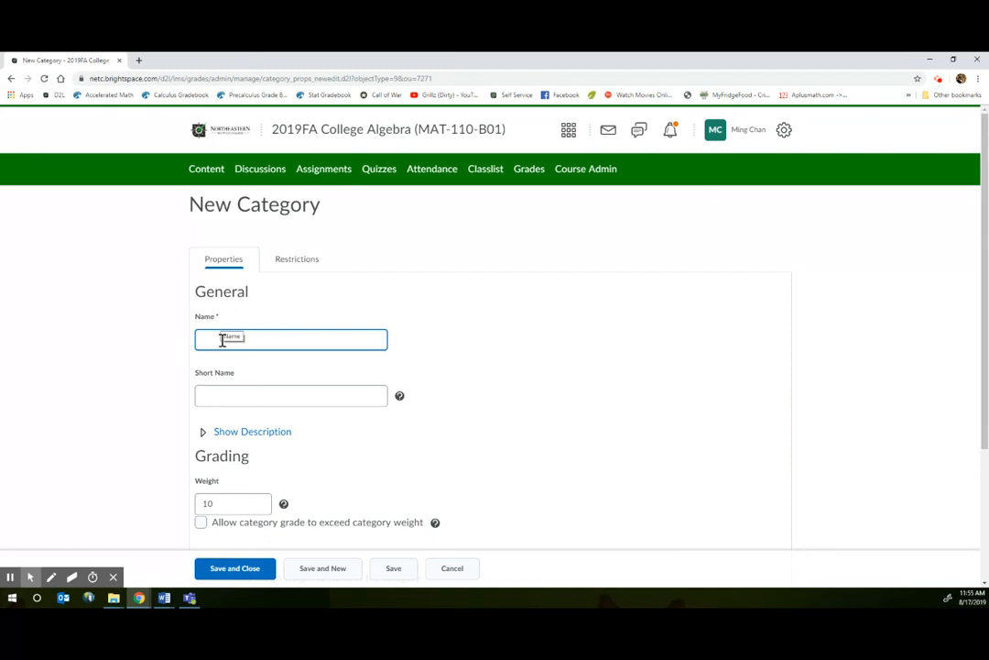
type("Pop")
scroll(222, 344, "down", 3)
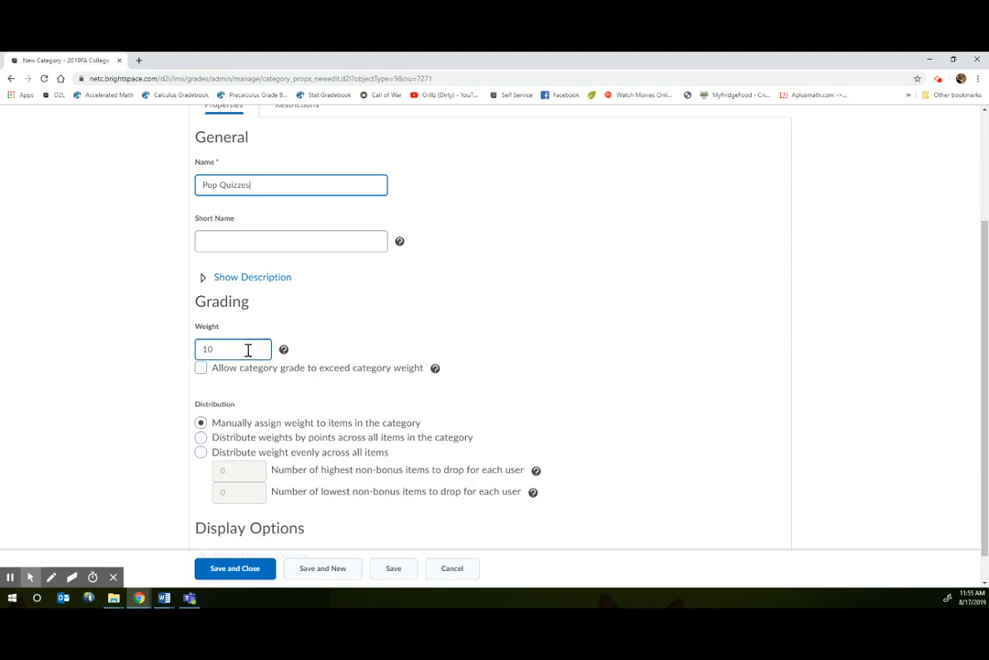
left_click_drag(247, 349, 167, 355)
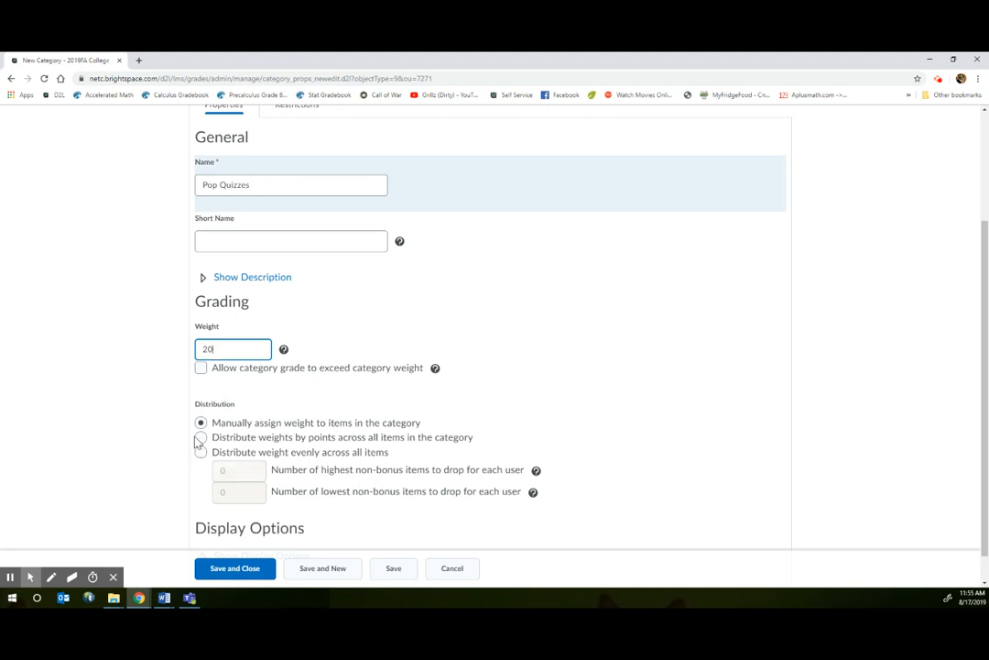
scroll(212, 435, "down", 1)
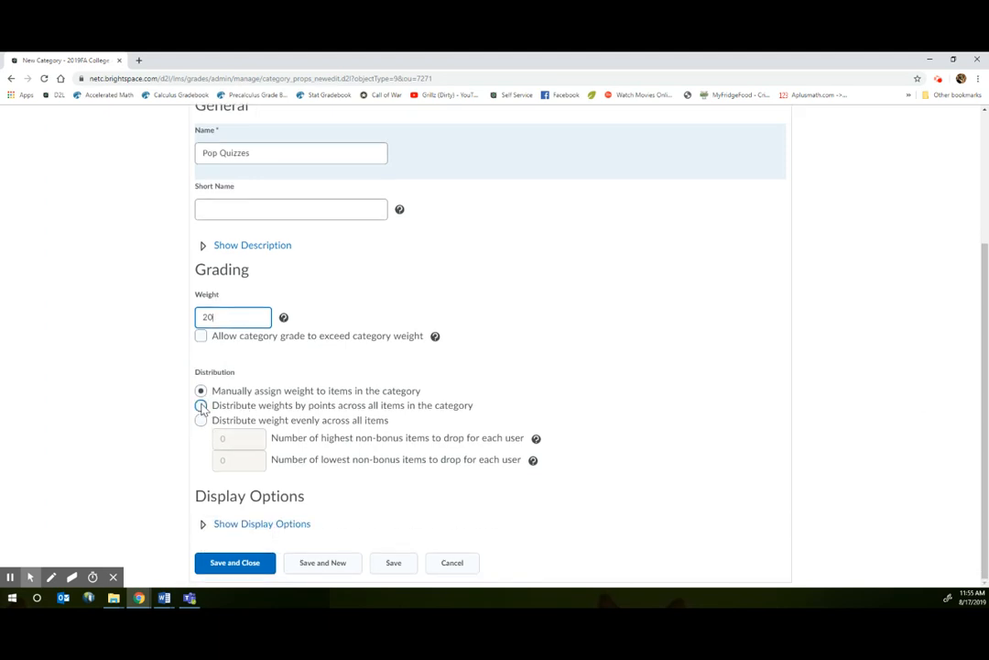
left_click(201, 406)
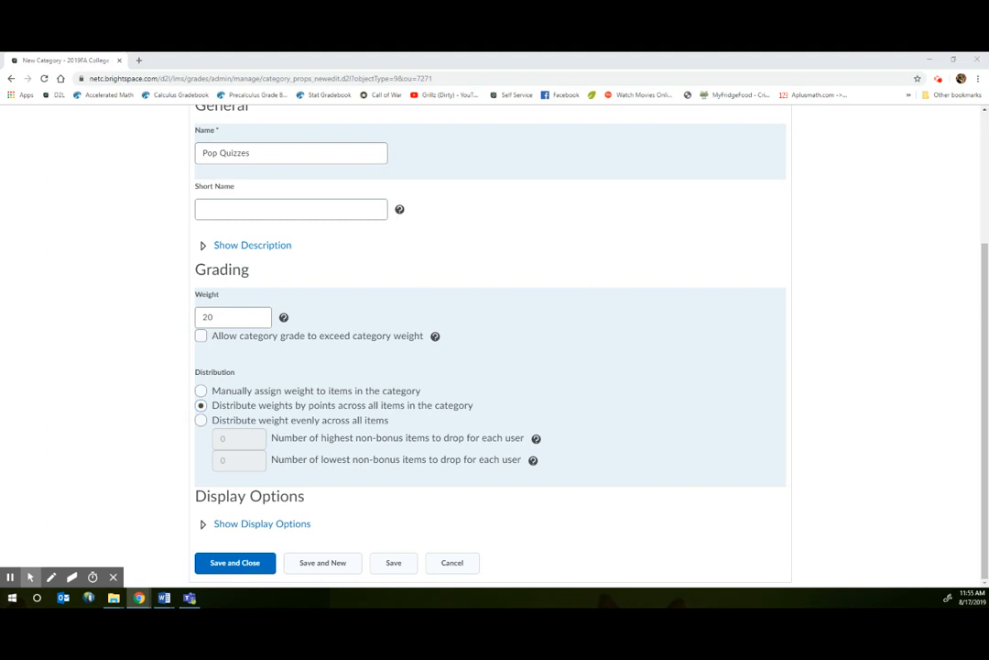
left_click(232, 563)
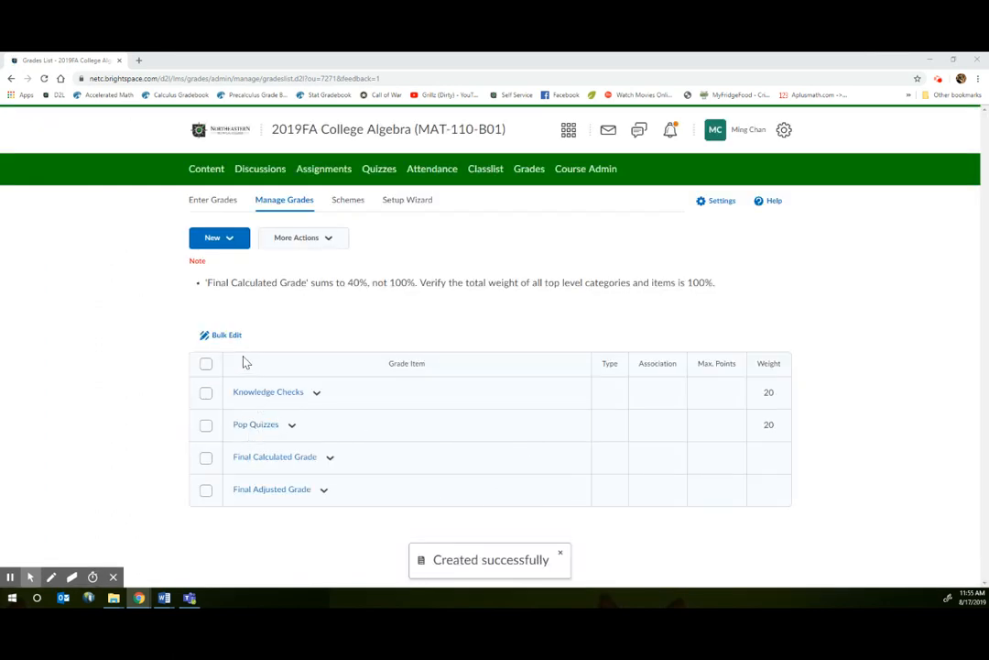
left_click(329, 241)
left_click(311, 271)
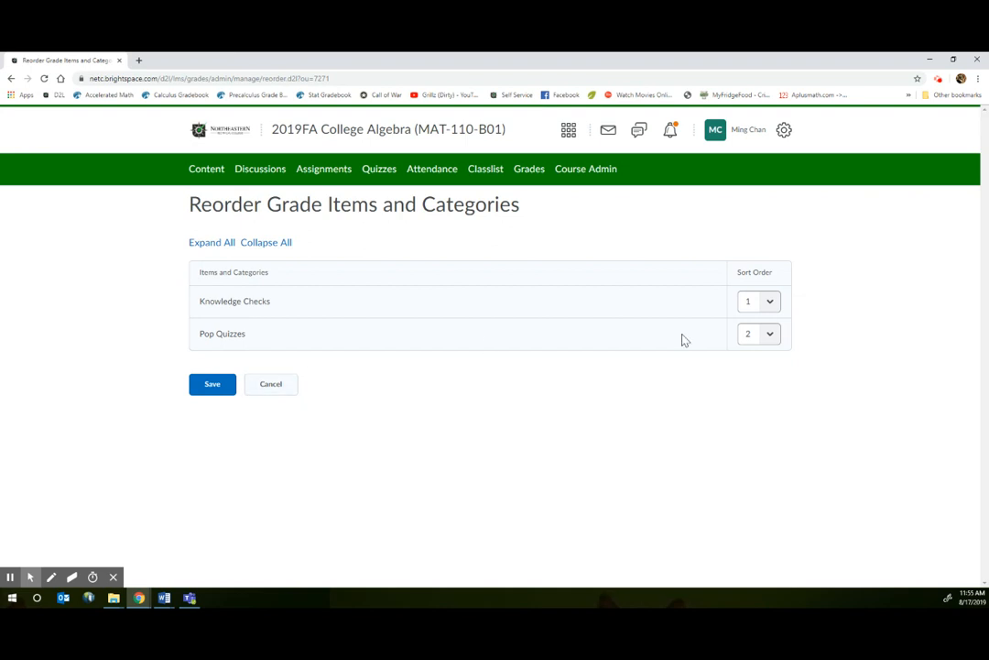
left_click(273, 383)
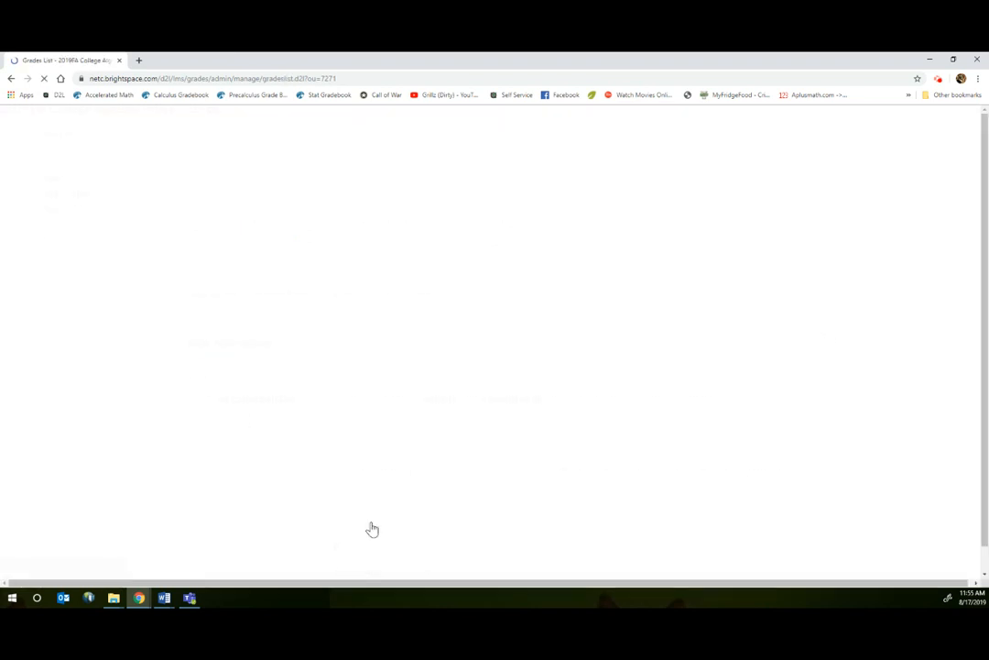
Start another new grade category and name it Quizzes.
left_click(223, 241)
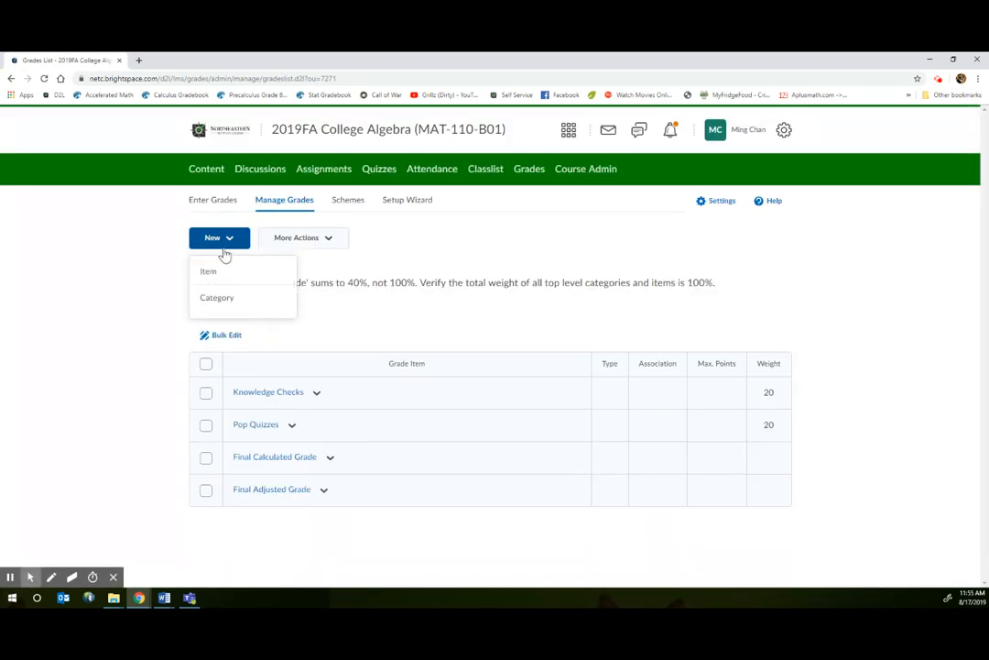
left_click(223, 302)
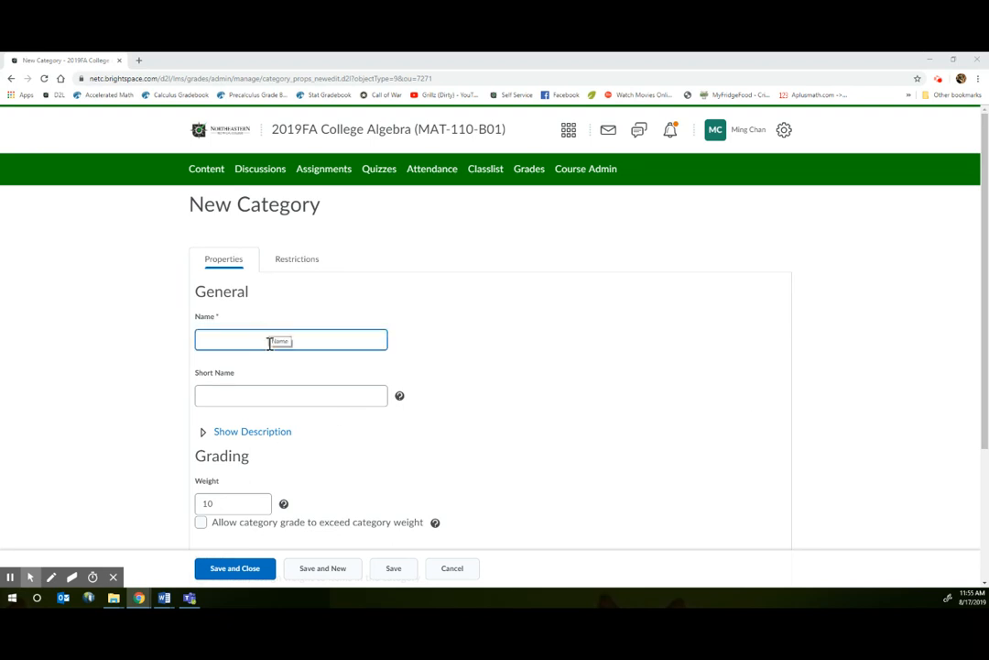
left_click(889, 346)
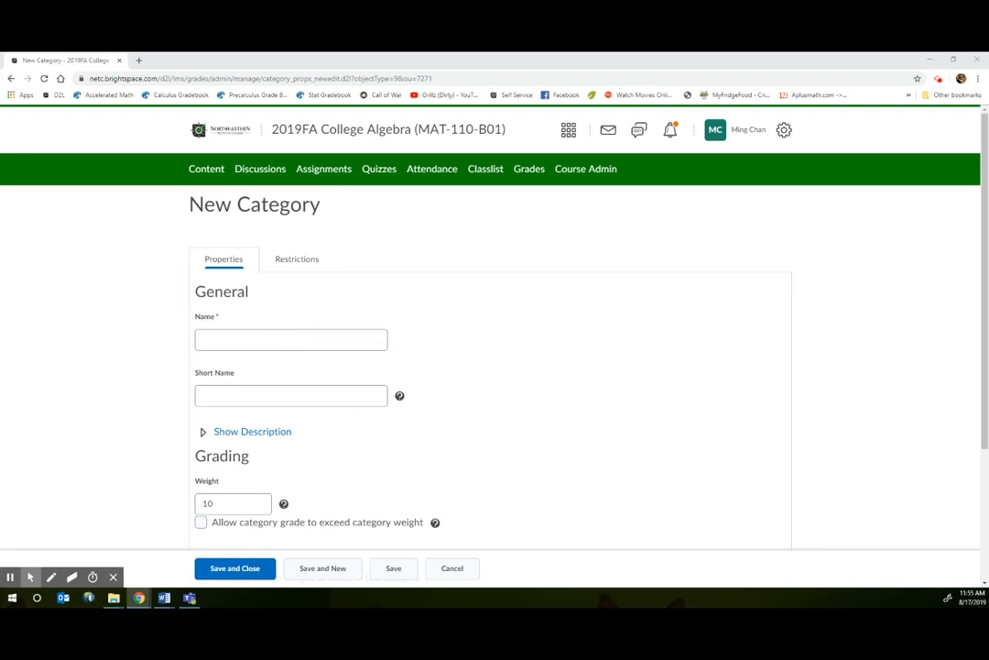
left_click(325, 343)
type("Quizzes")
left_click(603, 390)
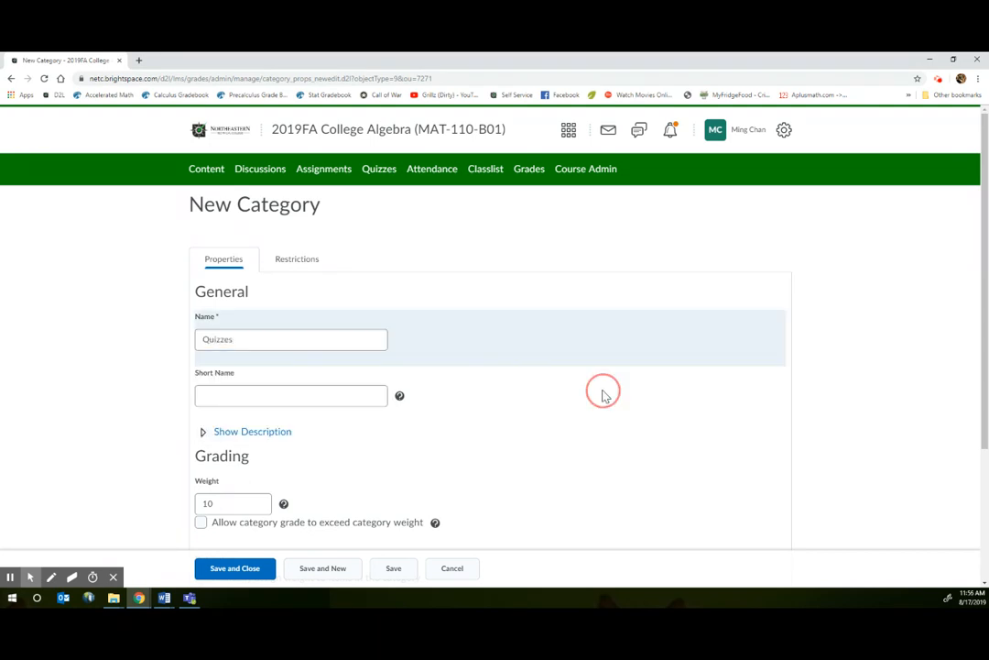
Give the Quizzes category a weight of 40, distribute weights by points across all items, and save it.
left_click(241, 404)
left_click_drag(229, 506, 167, 510)
type("40")
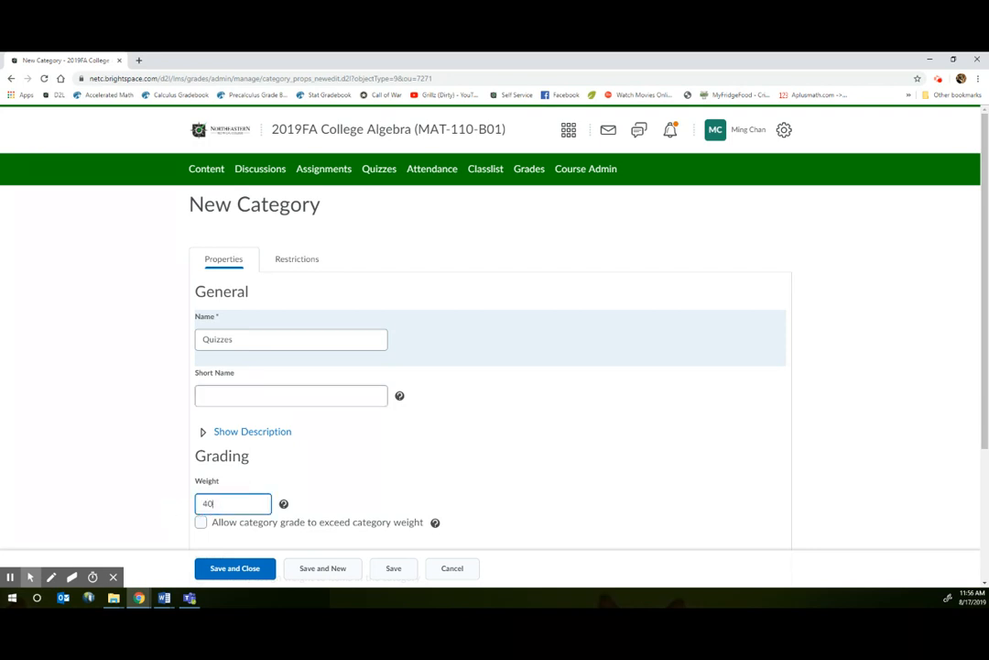
scroll(528, 501, "down", 2)
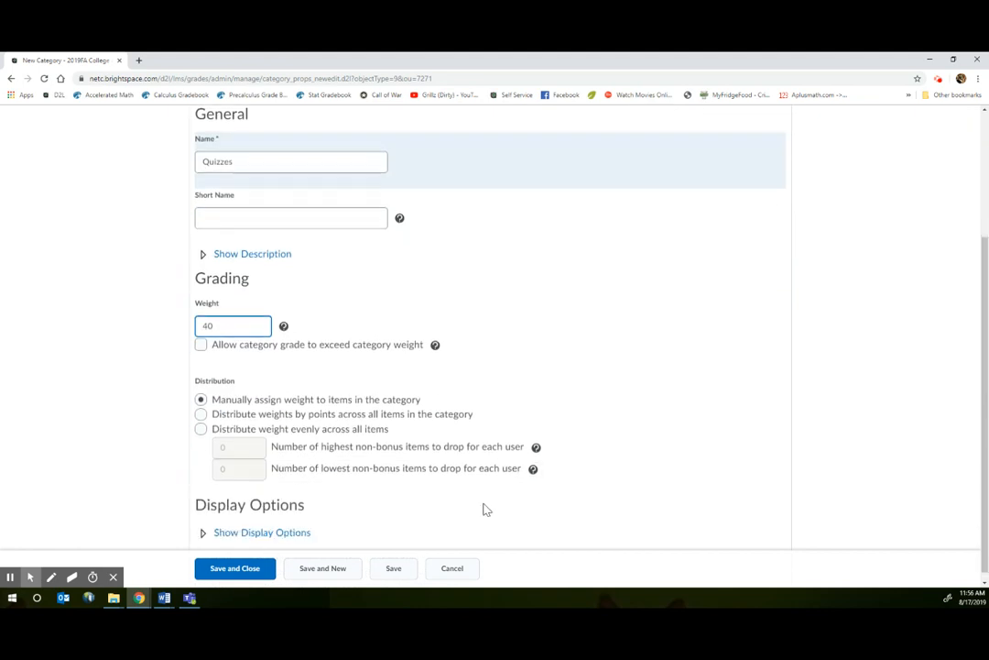
left_click(201, 405)
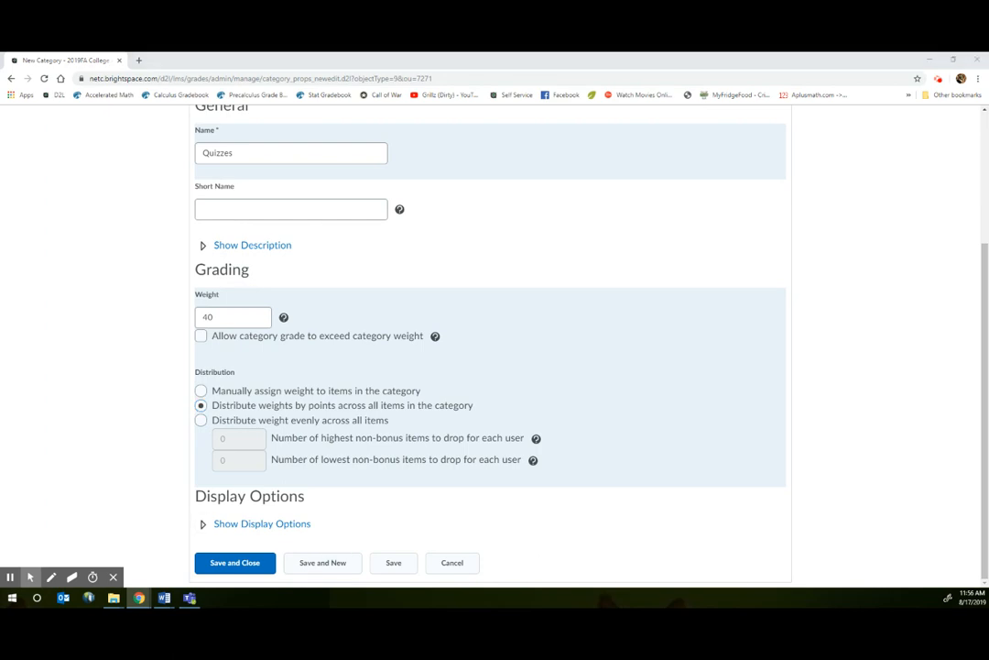
left_click(241, 560)
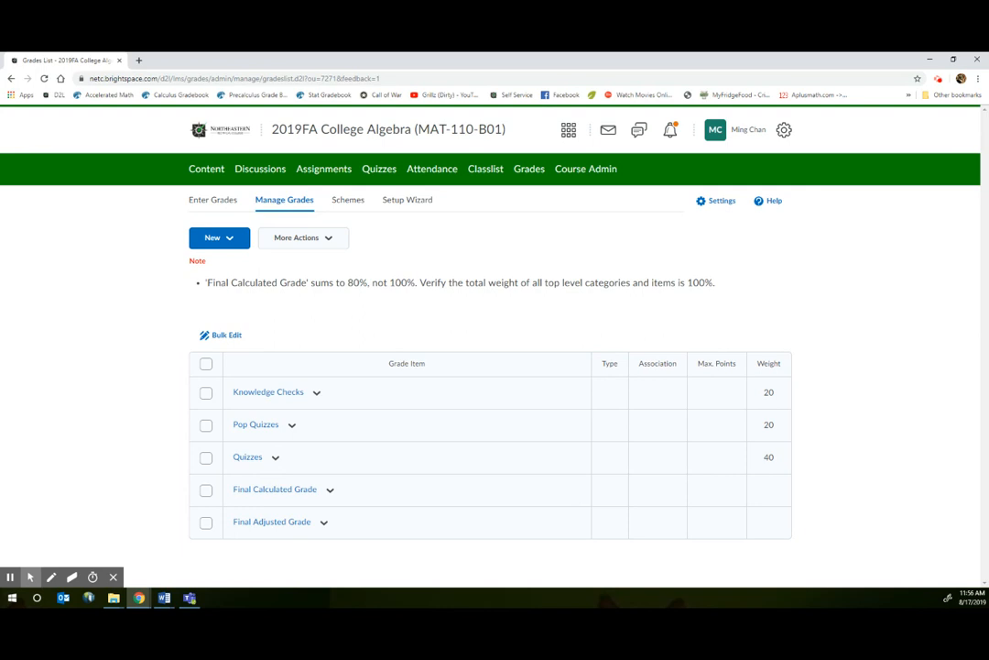
Start another new grade category and name it Discussions.
left_click(222, 240)
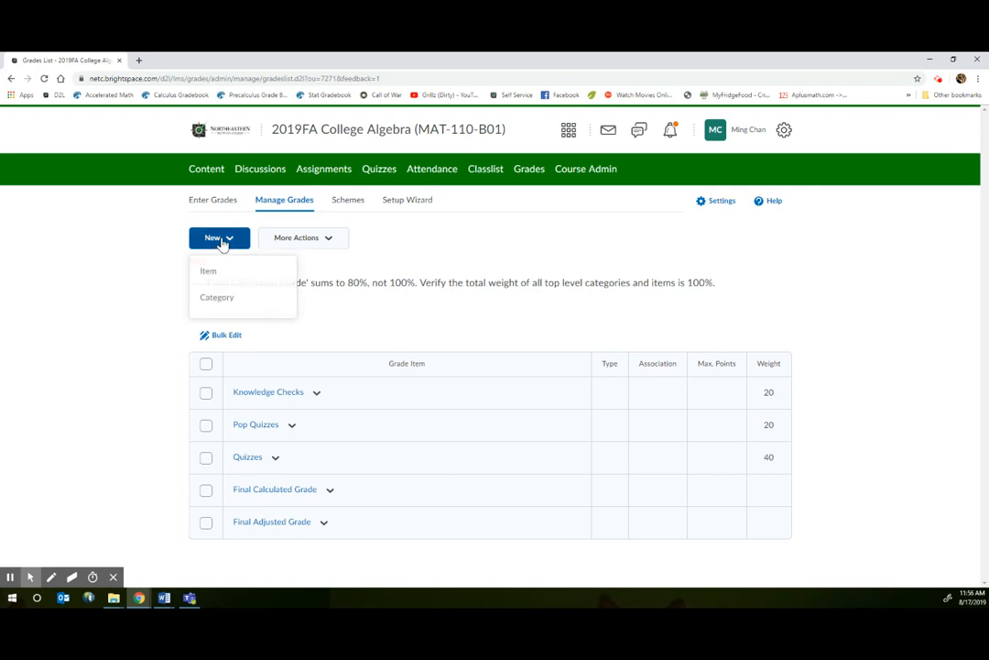
left_click(228, 300)
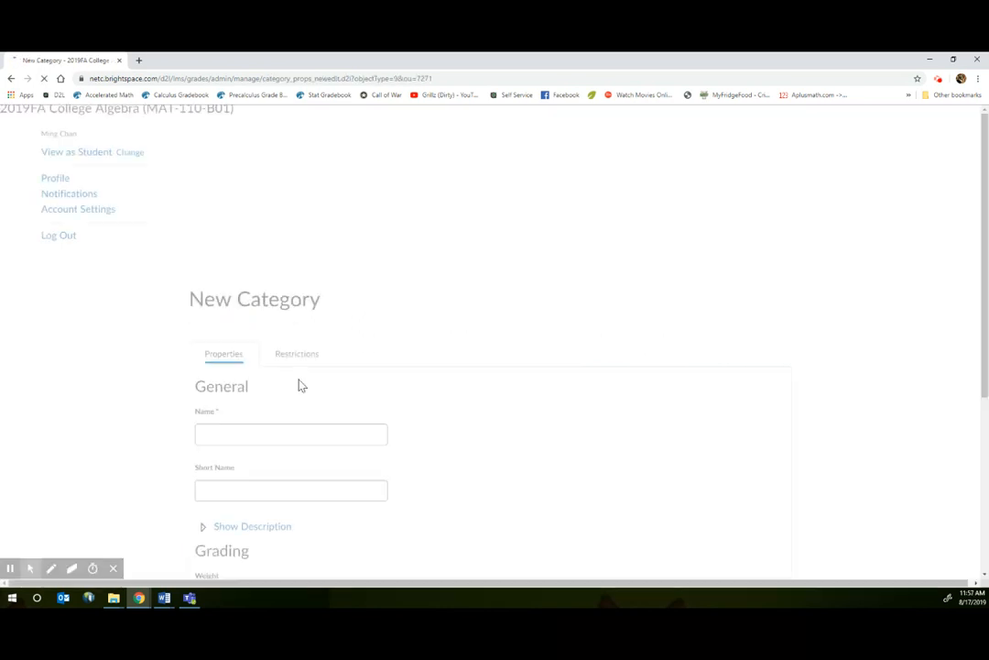
type("D")
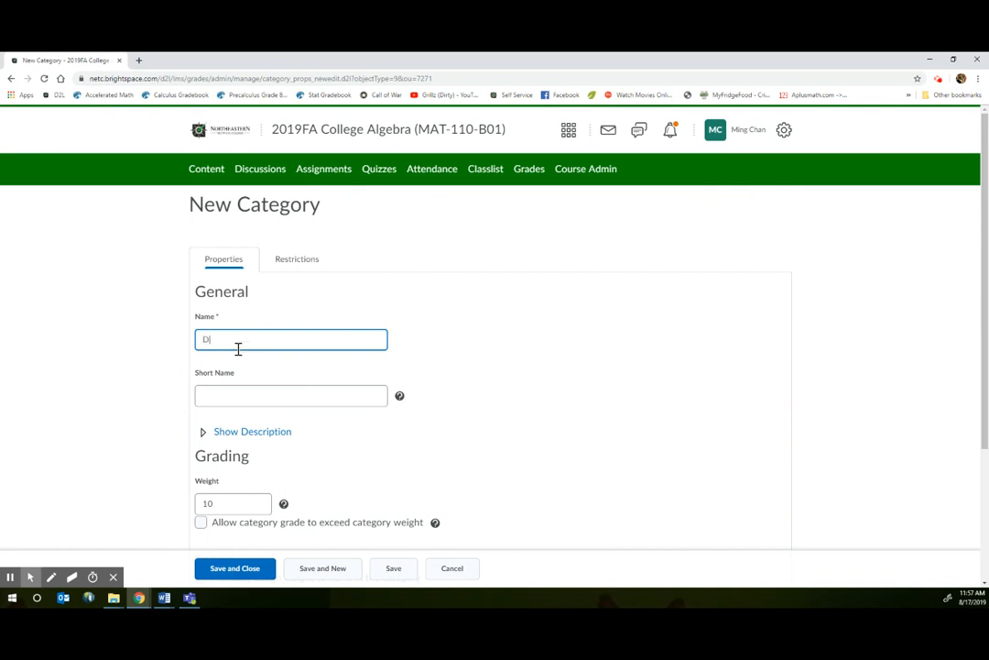
type("iscussions")
left_click(283, 392)
scroll(283, 389, "down", 1)
left_click(252, 399)
Try Forums as the category's name, and return the name to Discussions.
left_click(260, 237)
double_click(261, 237)
type("Forums")
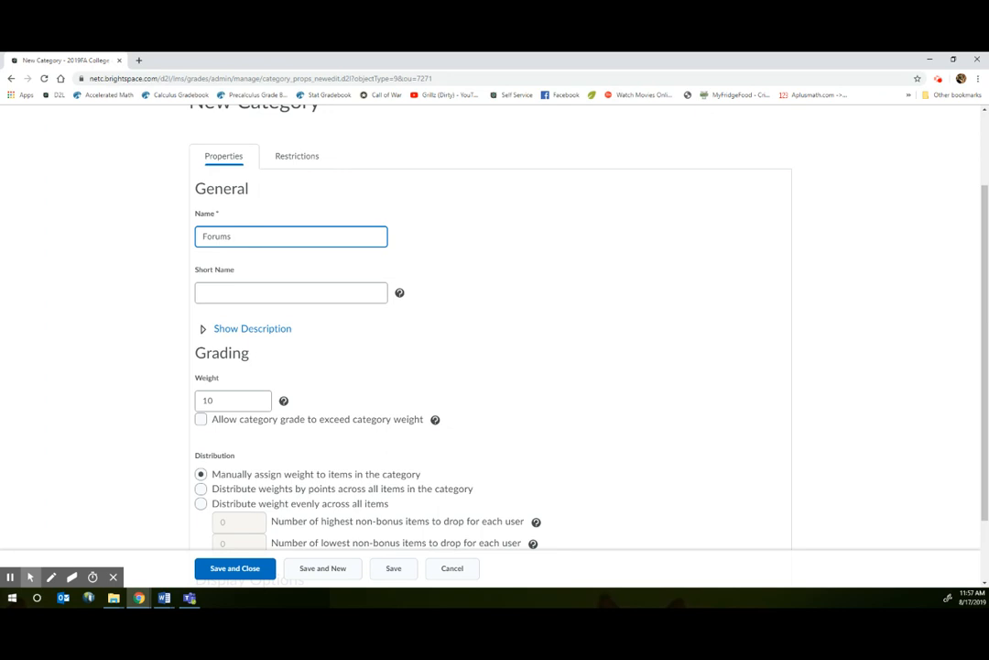
left_click_drag(256, 239, 126, 243)
type("Discussions")
Give the Discussions category a weight of 20, distribute the weight evenly across all items, and save it.
double_click(223, 402)
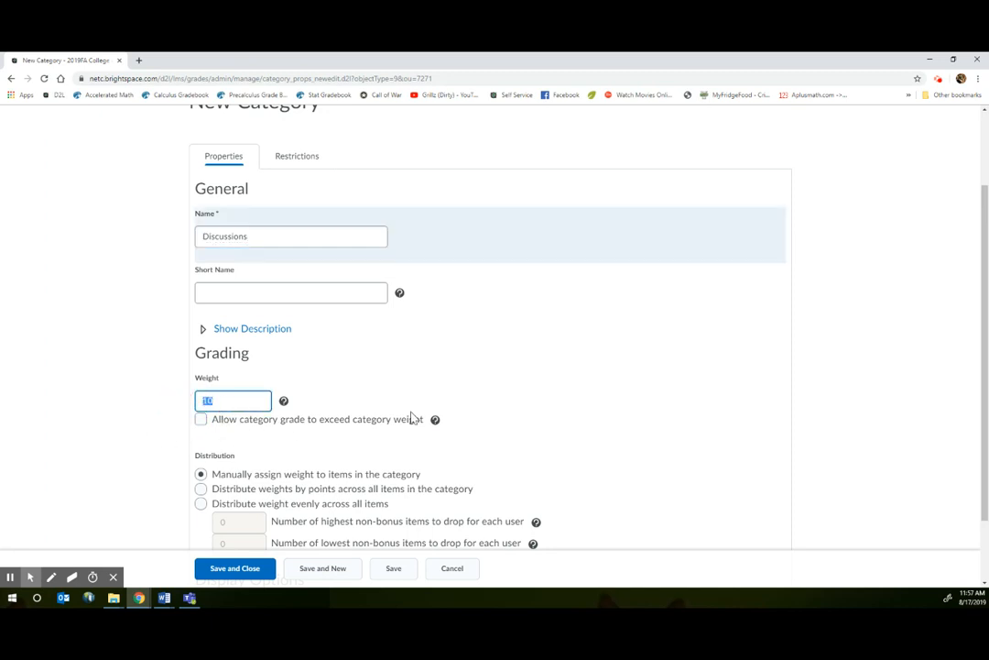
type("20")
scroll(260, 503, "down", 2)
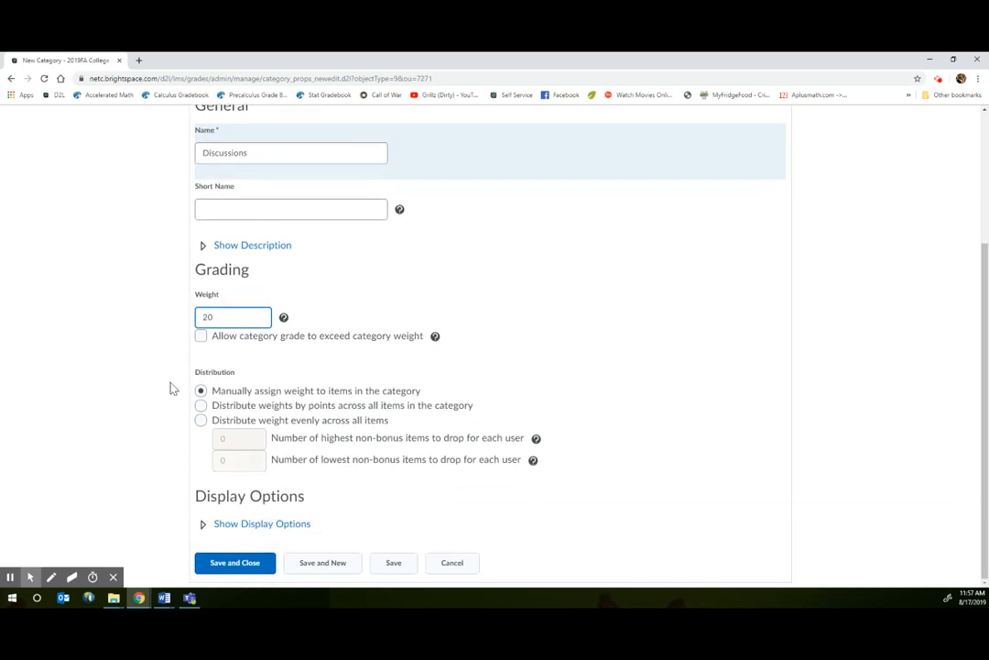
left_click(202, 421)
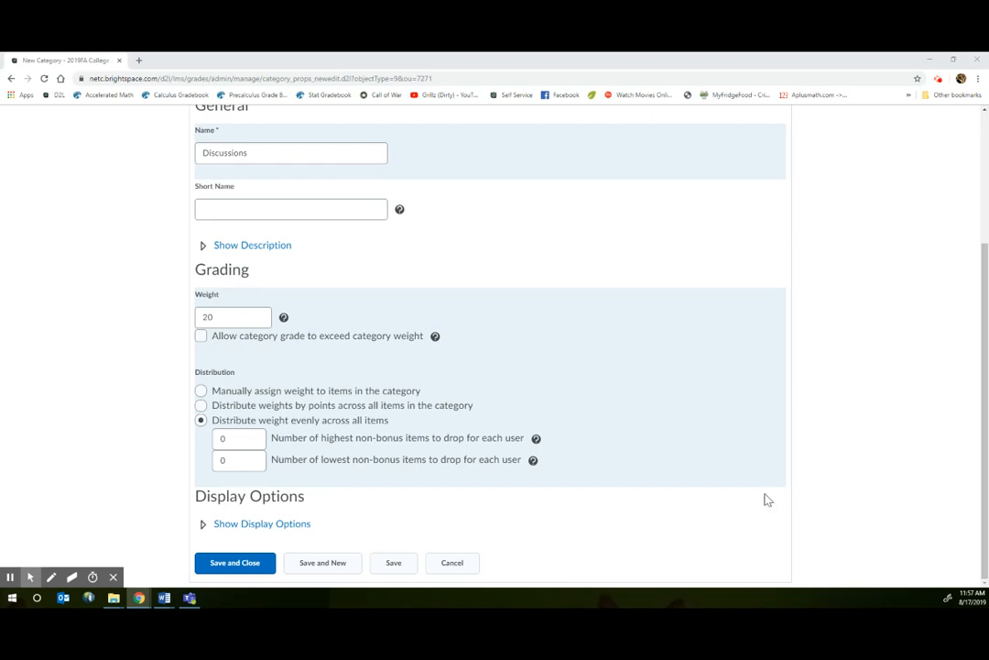
left_click(237, 565)
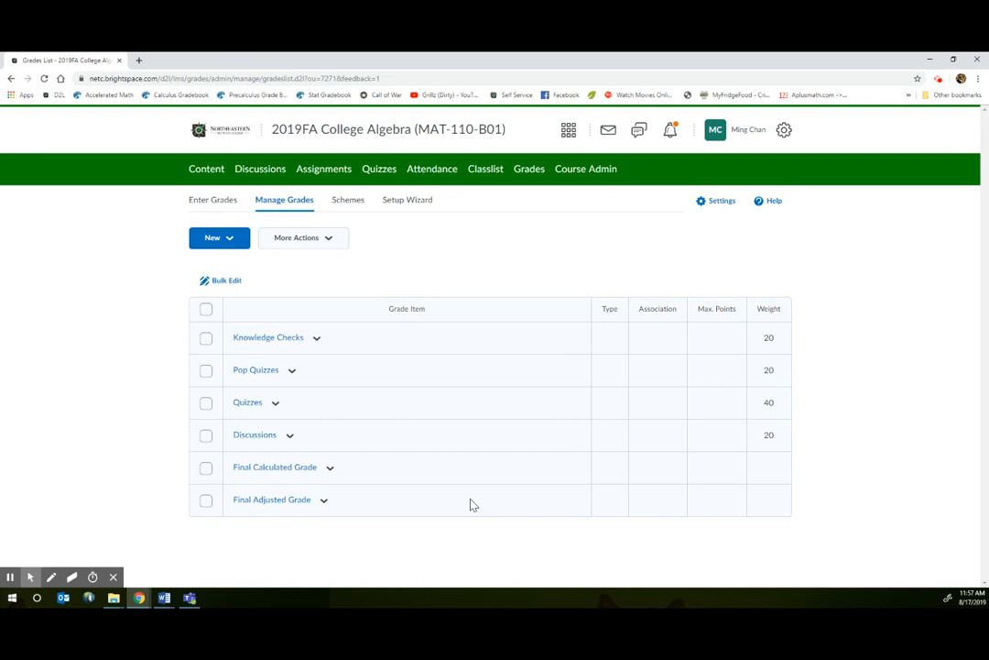
Start a new numeric grade item and name it Knowledge Check #1.
left_click(241, 238)
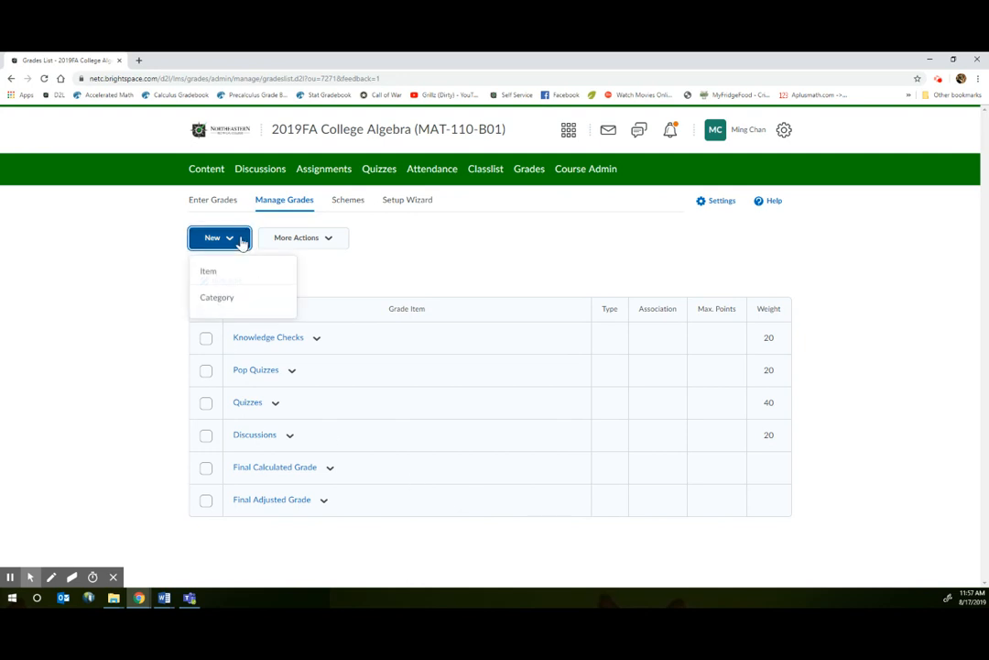
left_click(232, 269)
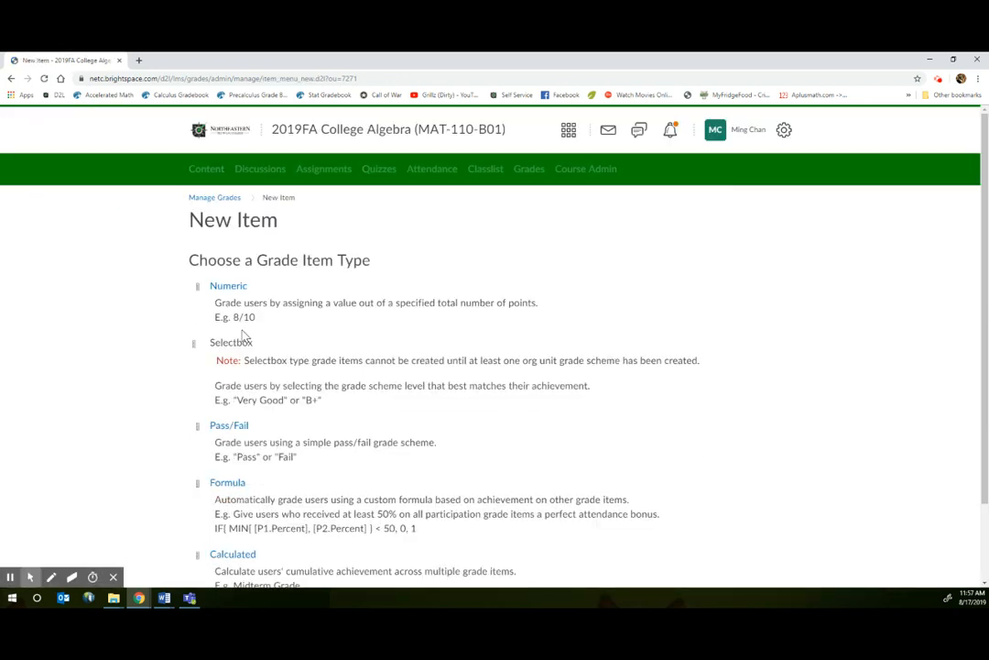
left_click(228, 288)
scroll(466, 435, "down", 1)
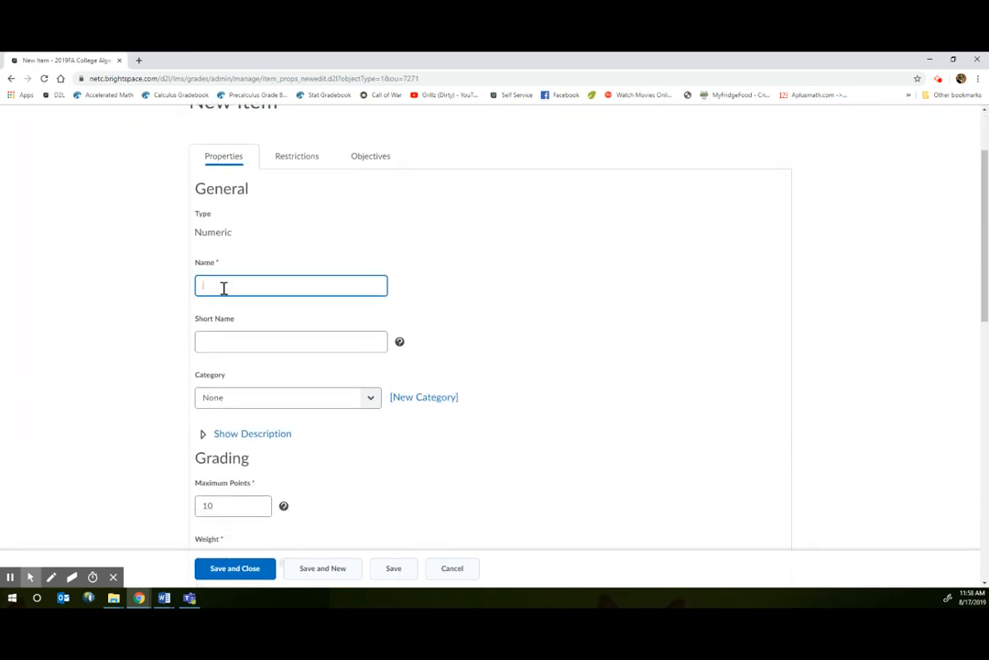
type("Knowledge Check #1")
Bring up the MAT-110-511 grade book to examine how its Knowledge Check items are named, and return to the new item.
left_click_drag(509, 78, 700, 95)
left_click(913, 89)
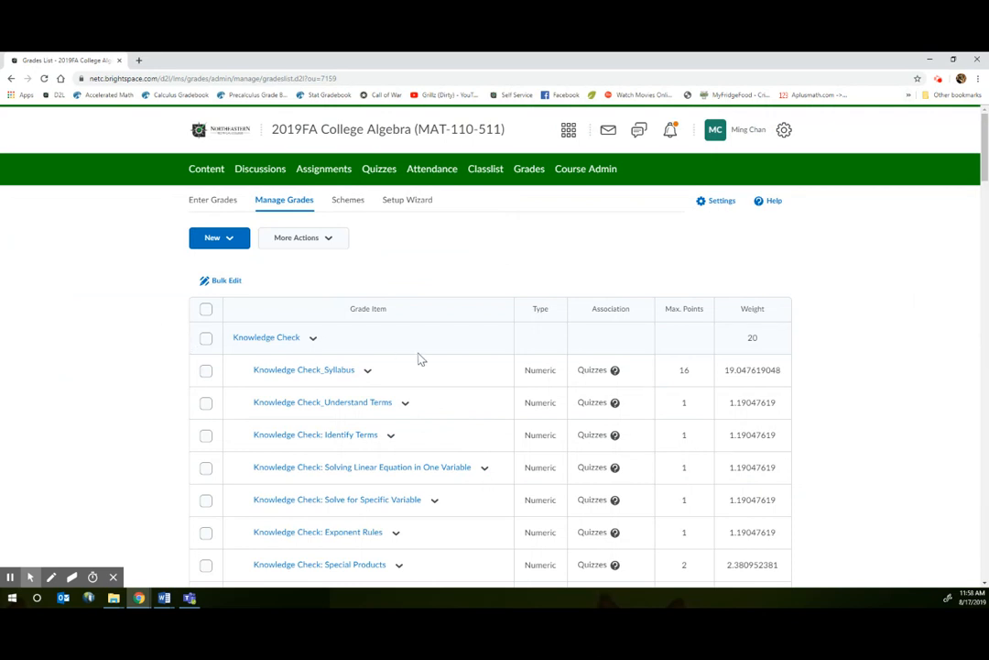
scroll(387, 396, "down", 1)
scroll(387, 396, "down", 1)
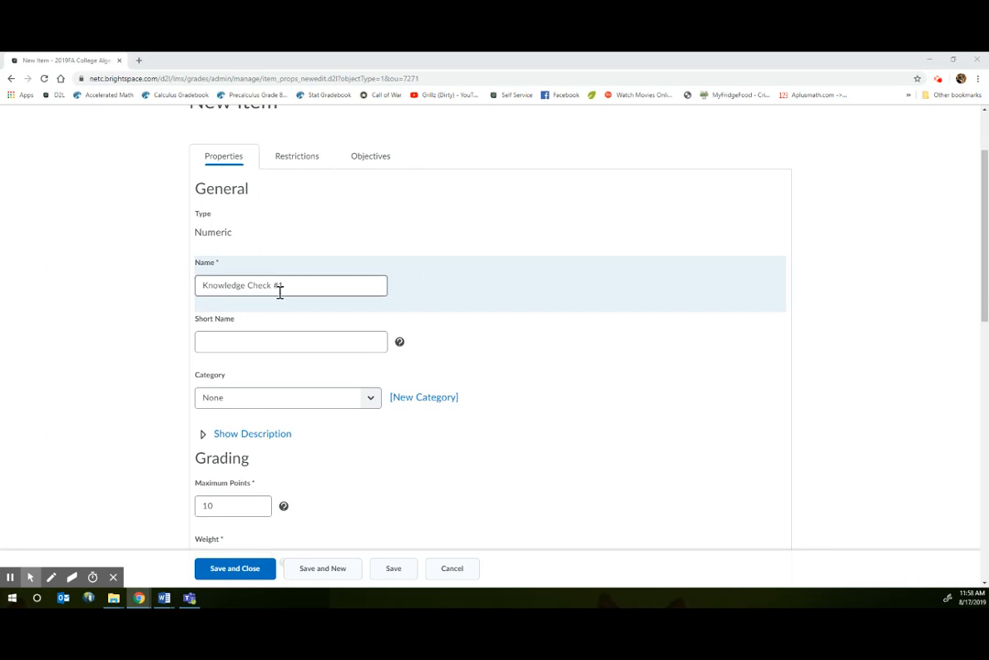
Assign the Knowledge Check #1 item to the Knowledge Checks category.
scroll(236, 391, "down", 1)
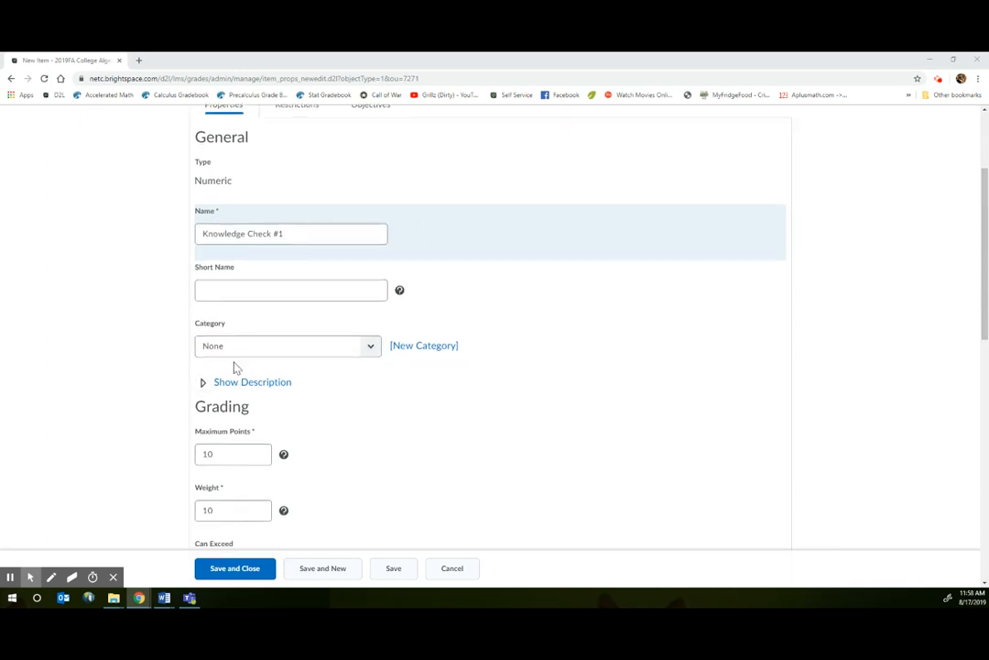
left_click(212, 329)
left_click(320, 236)
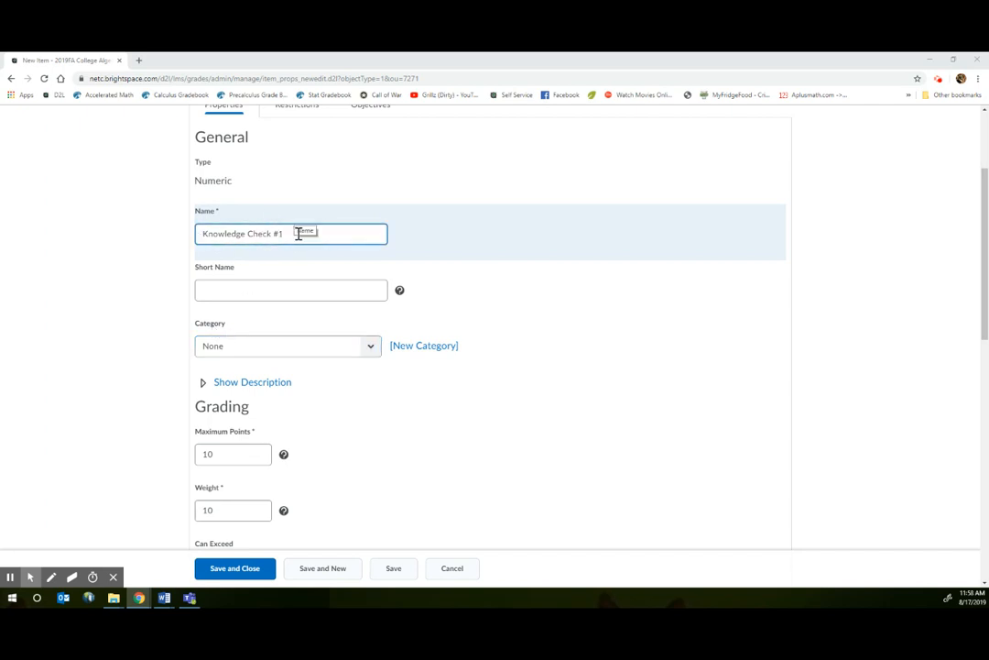
left_click(336, 393)
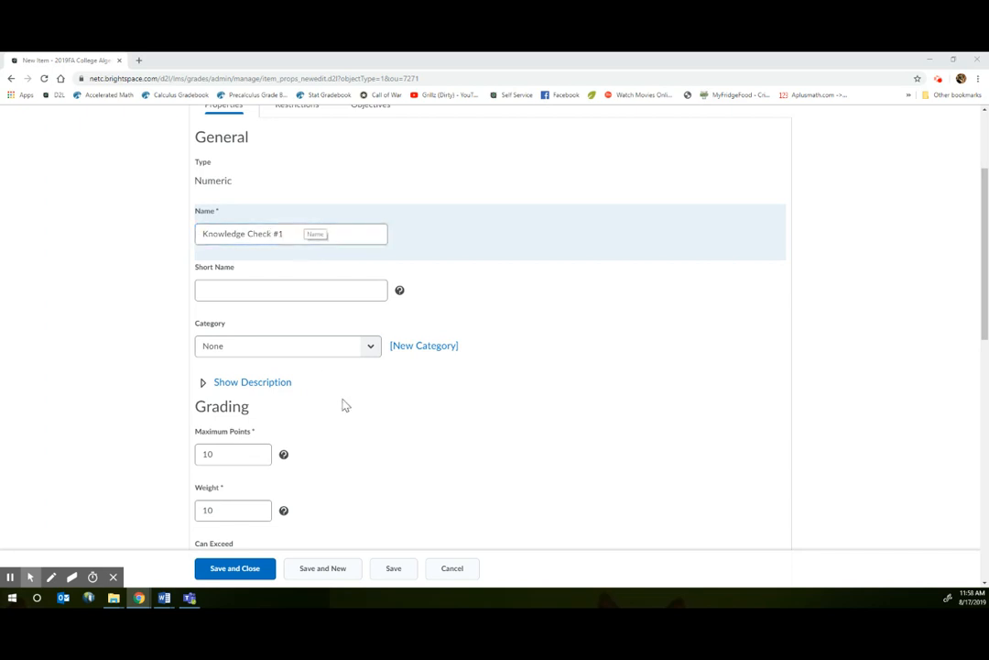
left_click(371, 347)
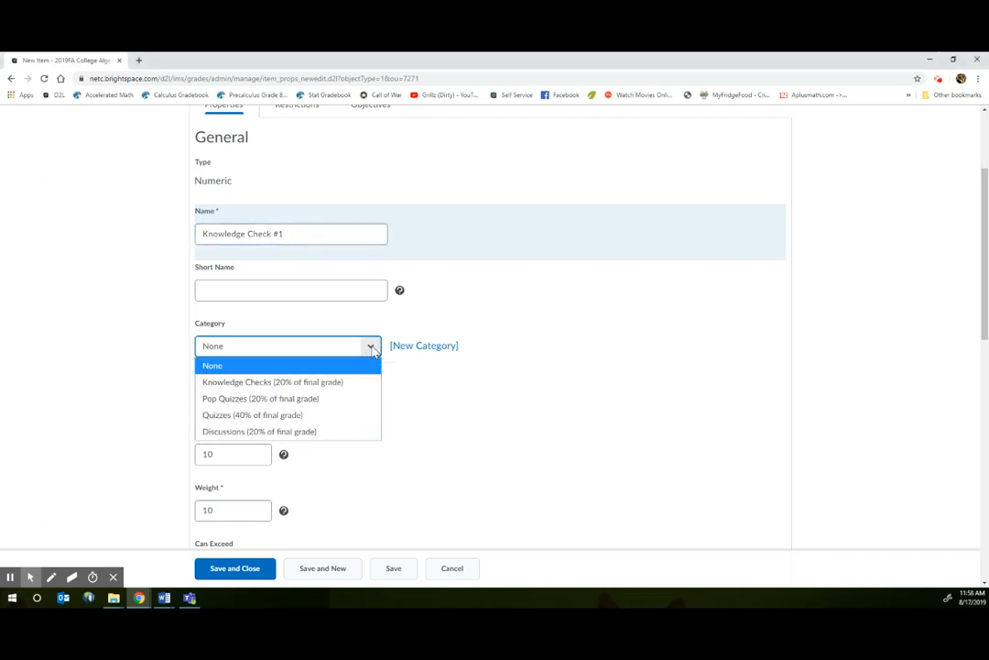
left_click(242, 385)
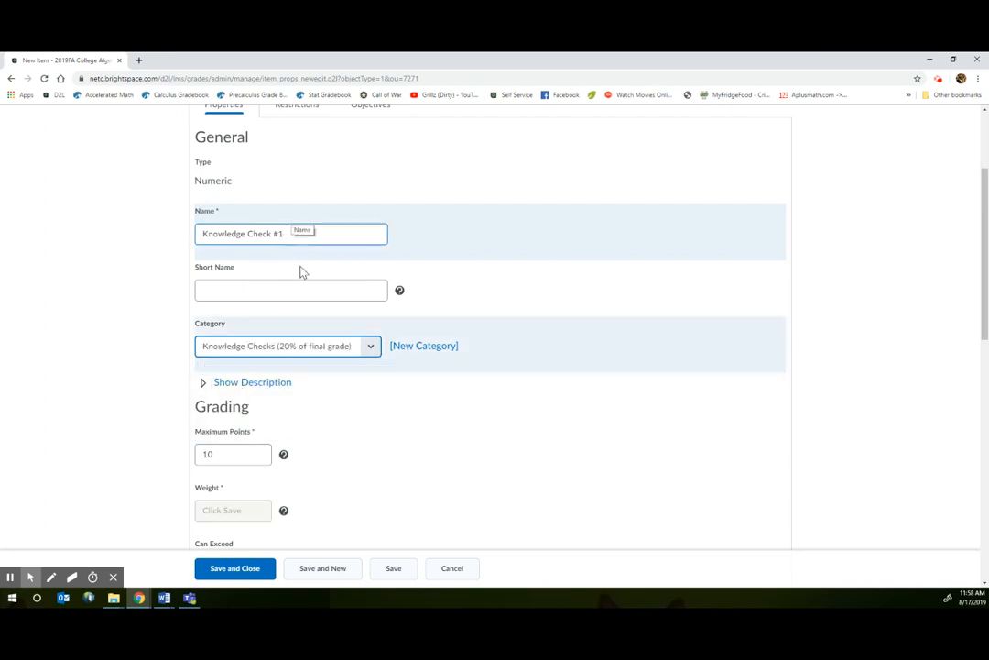
left_click(373, 348)
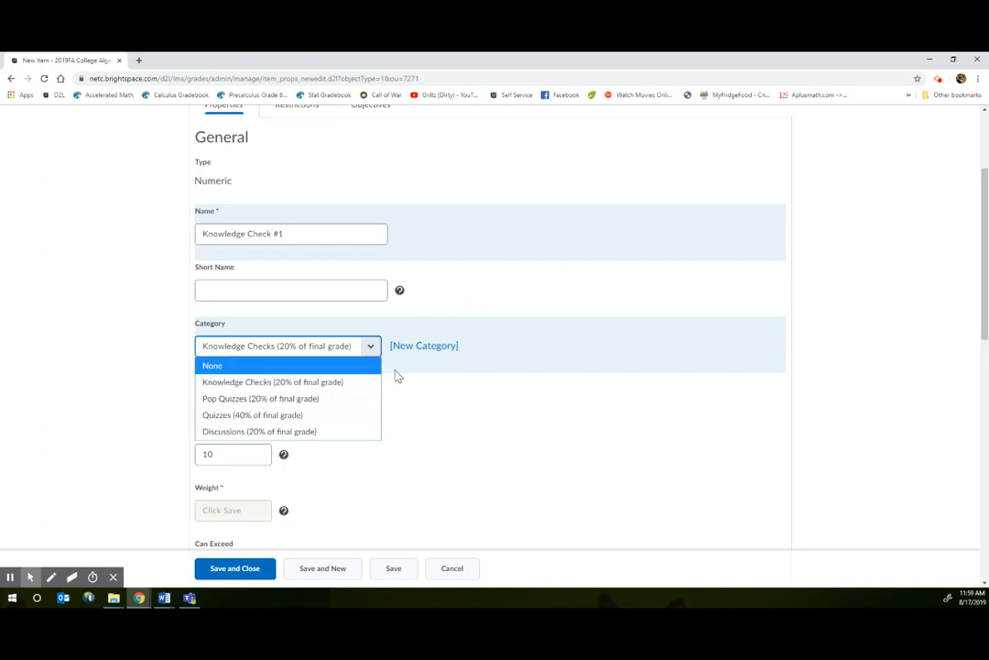
left_click(285, 382)
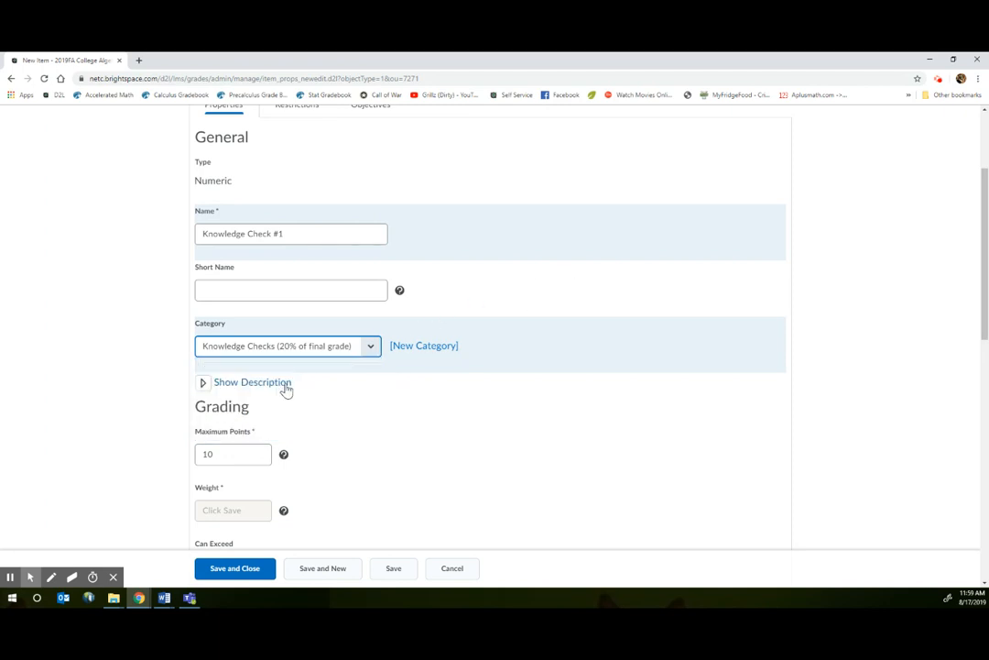
Set the maximum points of Knowledge Check #1 to 5, and save and close the item.
left_click(245, 456)
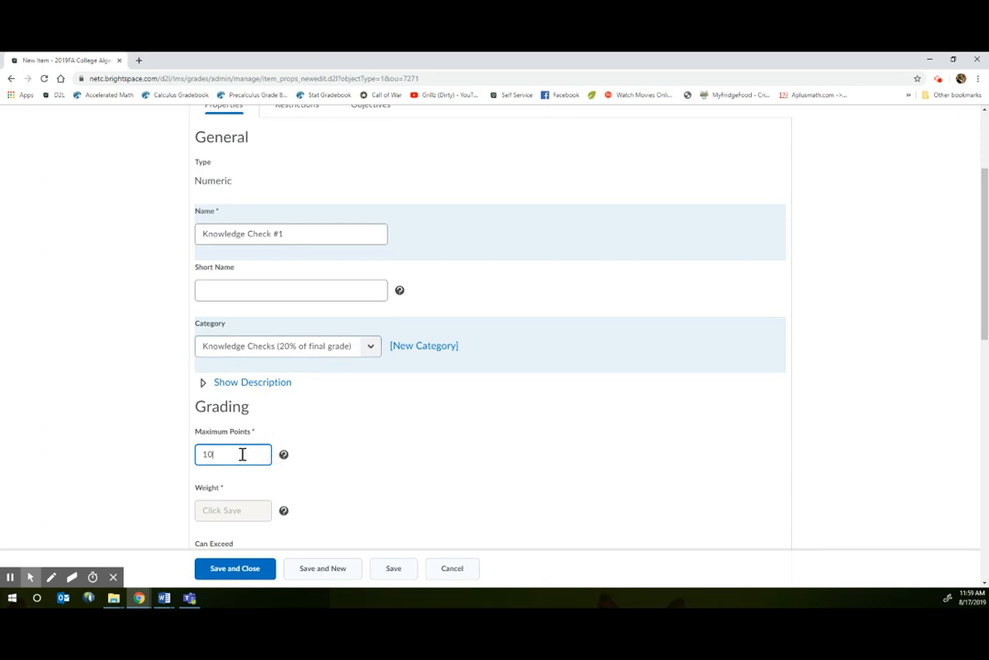
key("BackSpace")
key("BackSpace")
type("5")
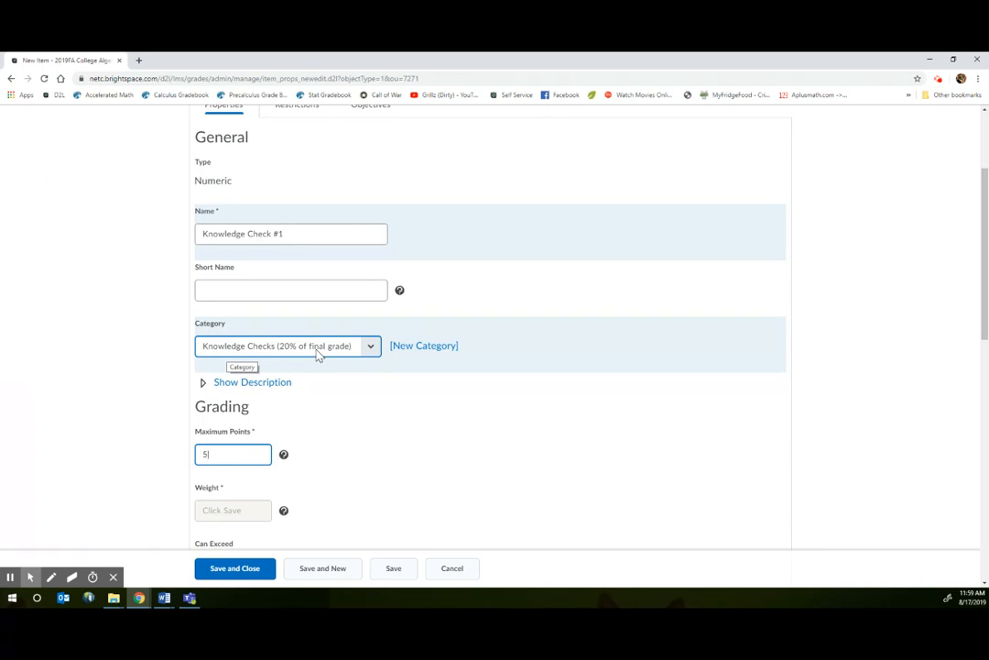
scroll(311, 348, "down", 2)
scroll(259, 194, "up", 1)
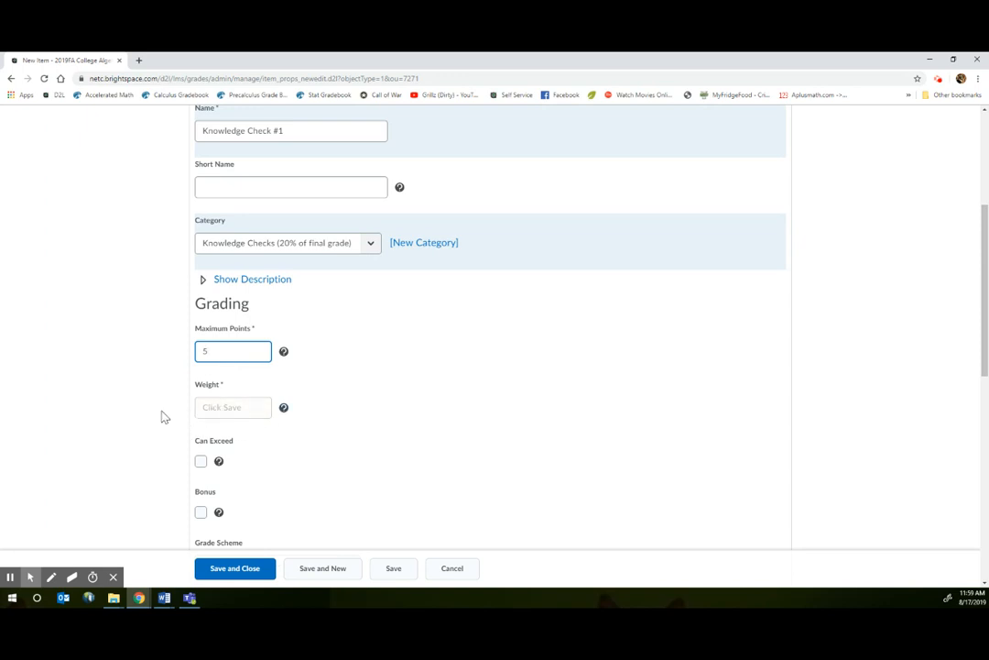
scroll(255, 425, "down", 3)
left_click(240, 576)
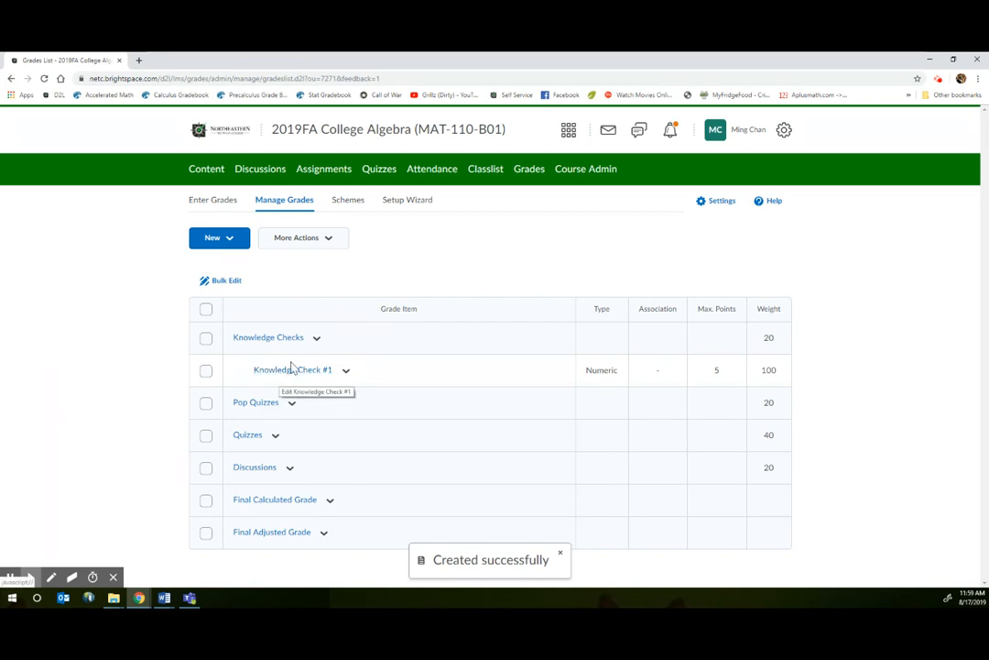
Start another new numeric grade item and name it Knowledge Check #2.
left_click(223, 241)
left_click(230, 281)
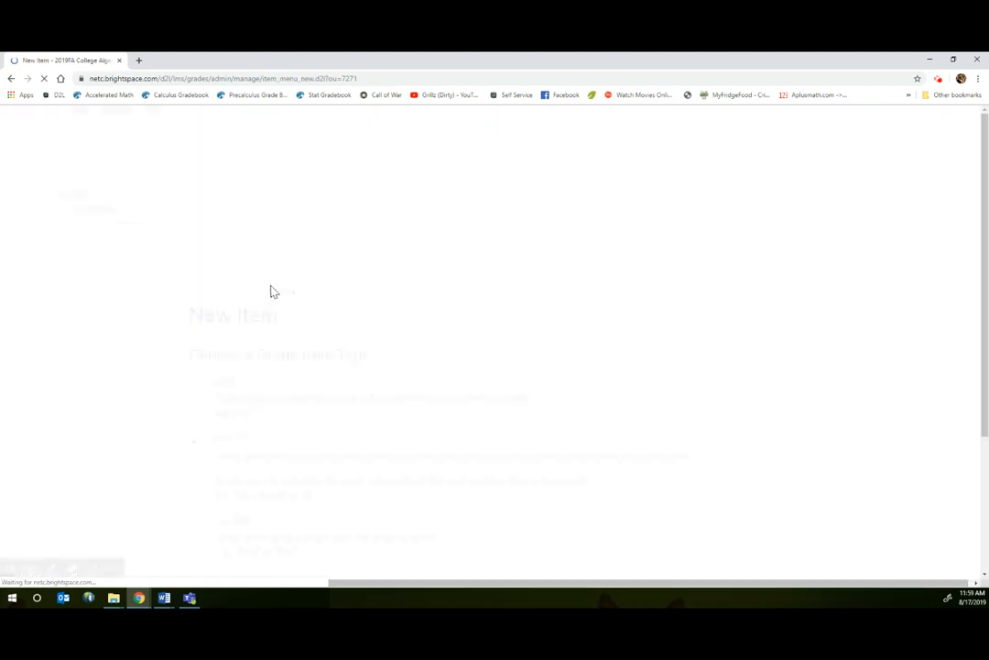
left_click(241, 288)
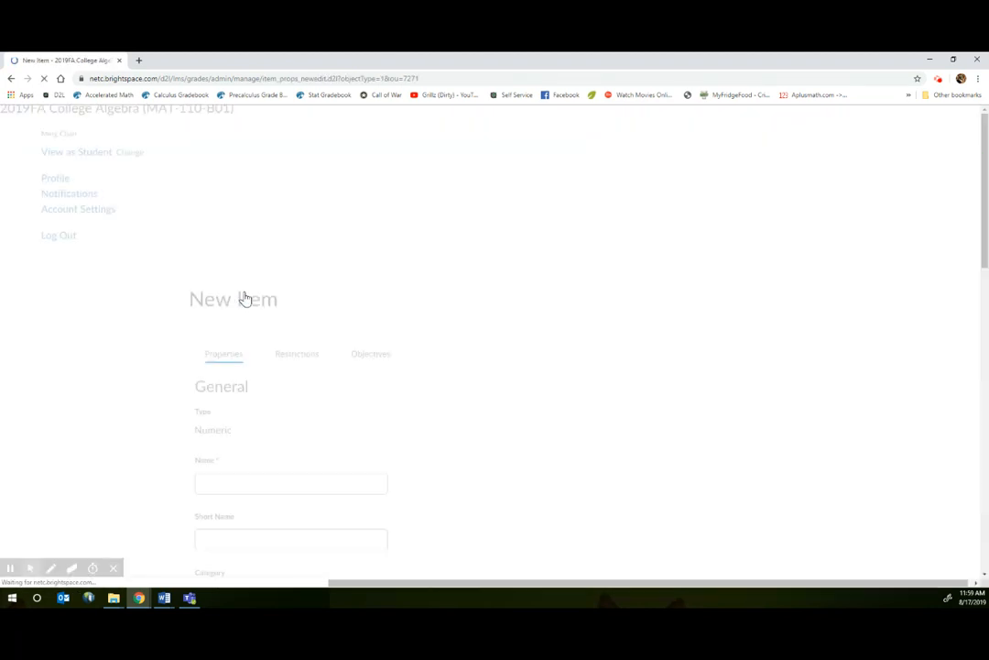
type("Knowledge Check #2")
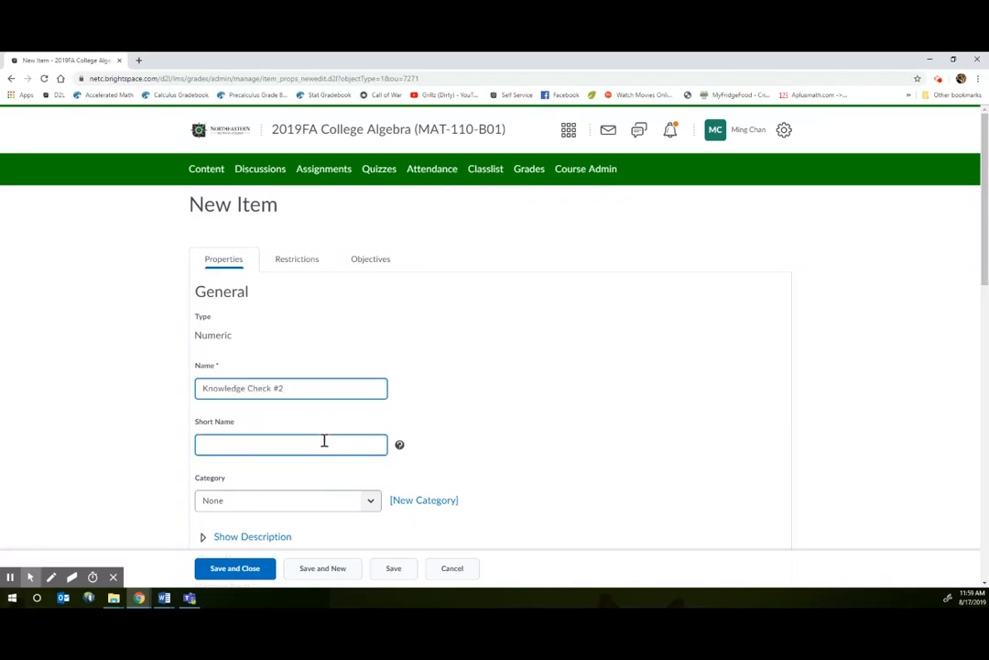
Assign Knowledge Check #2 to the Knowledge Checks category with maximum points of 1, and save and close it.
scroll(312, 385, "down", 4)
left_click(295, 303)
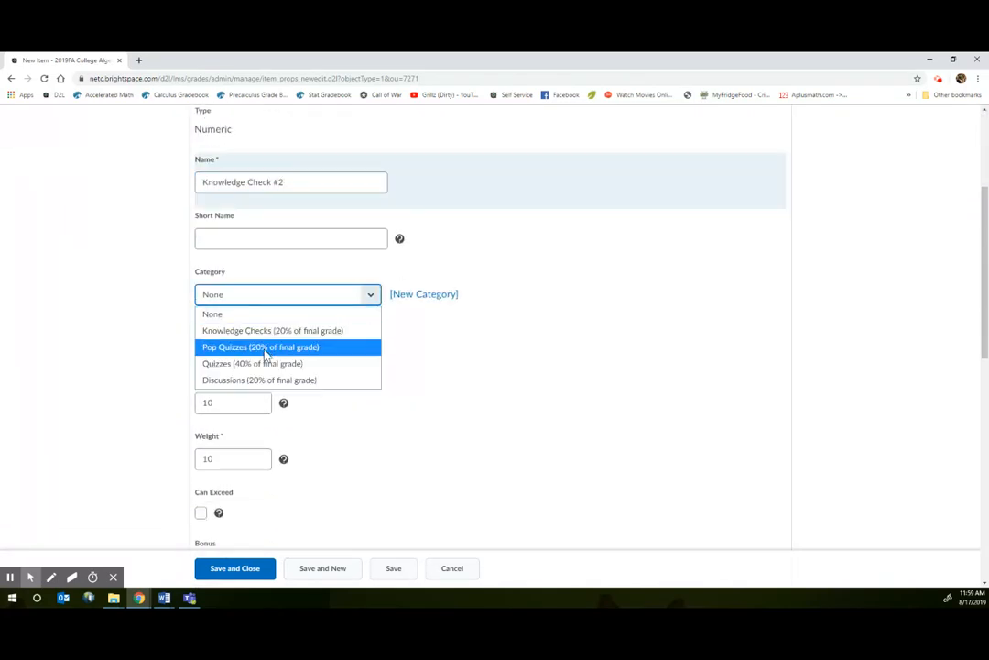
left_click(265, 331)
left_click(230, 404)
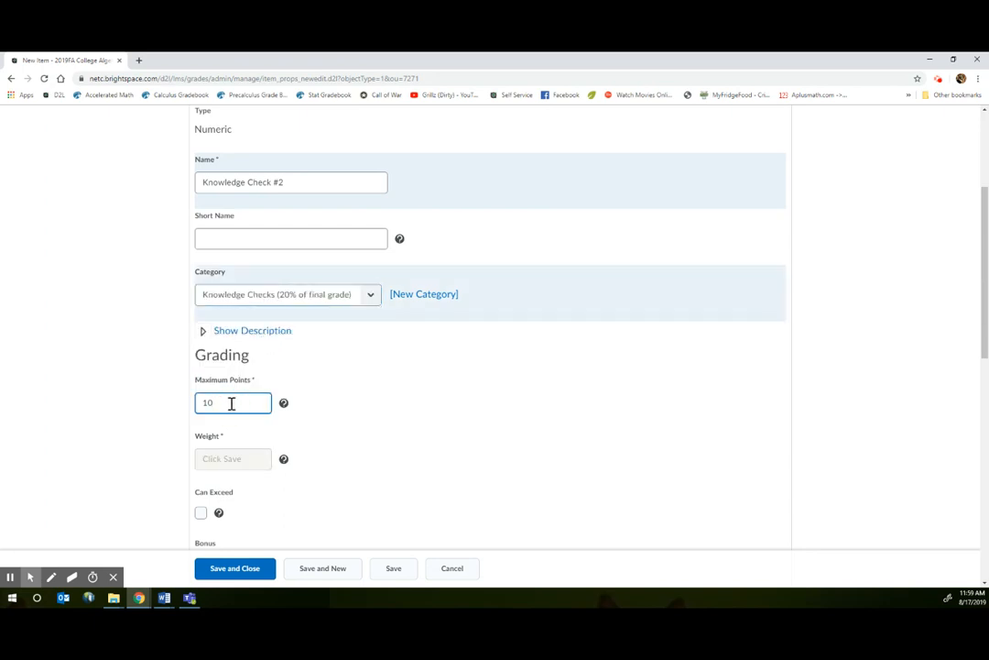
scroll(243, 431, "down", 1)
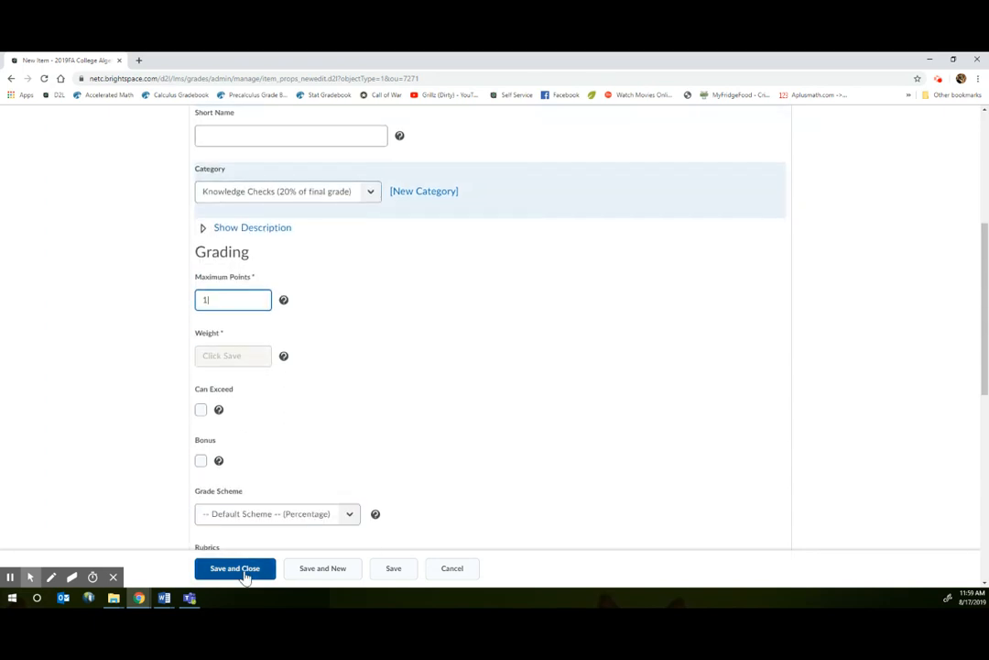
left_click(232, 570)
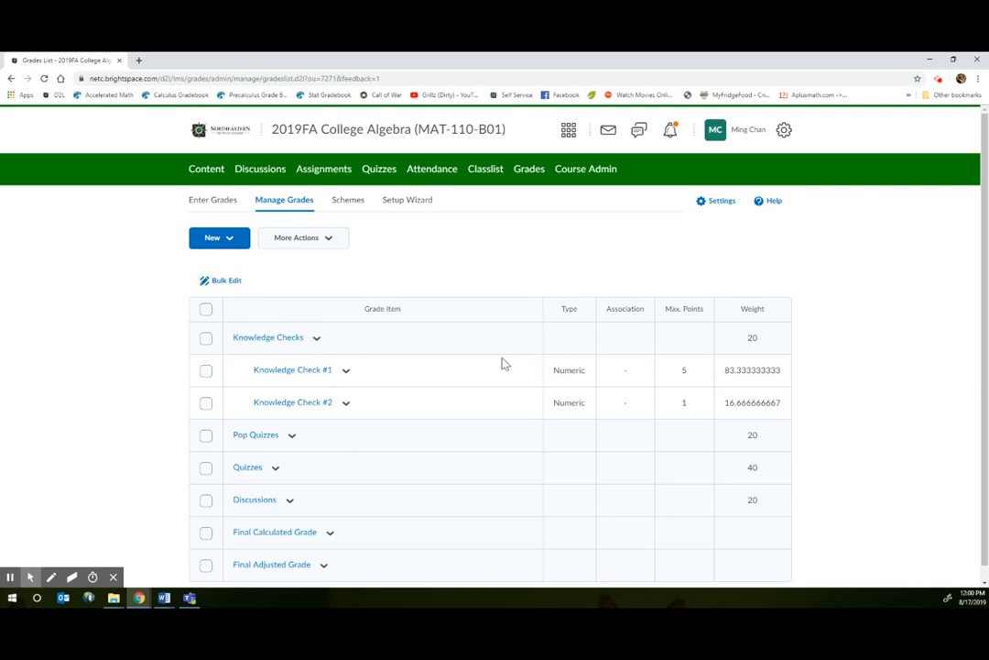
Examine the maximum points and weights of the Knowledge Check items in the MAT-110-511 grade book, and return to MAT-110-B01.
left_click_drag(988, 84, 560, 79)
left_click(787, 70)
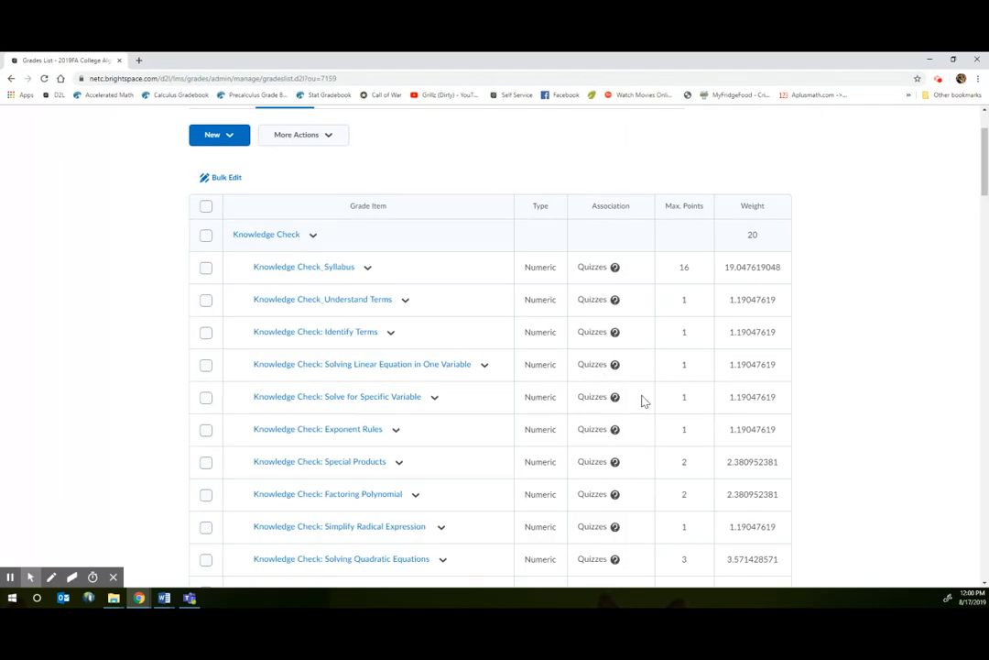
scroll(650, 321, "down", 1)
scroll(689, 544, "down", 4)
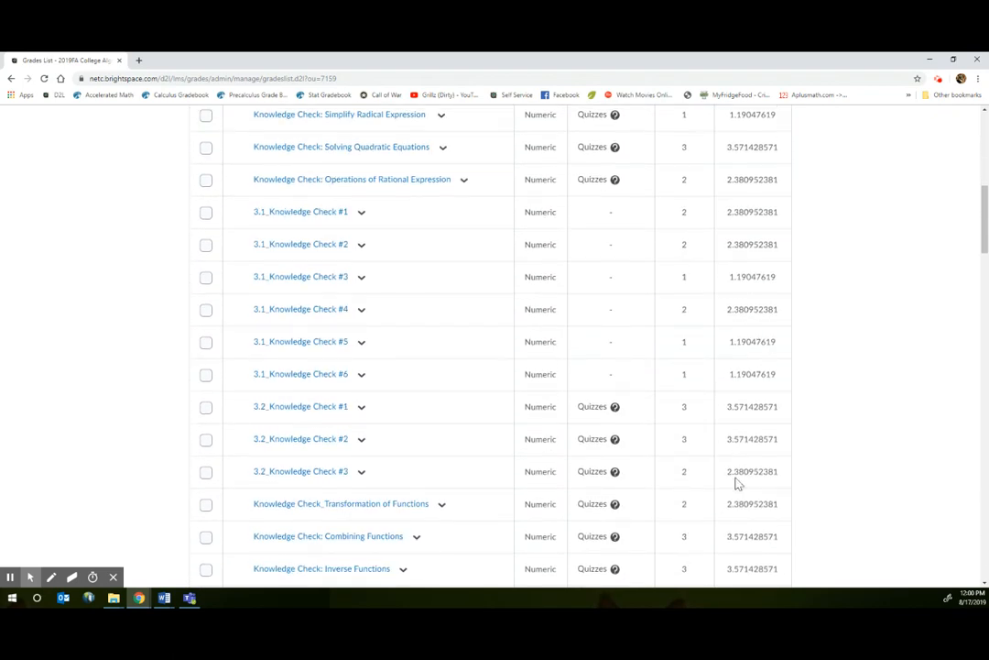
scroll(751, 531, "up", 2)
scroll(751, 490, "up", 2)
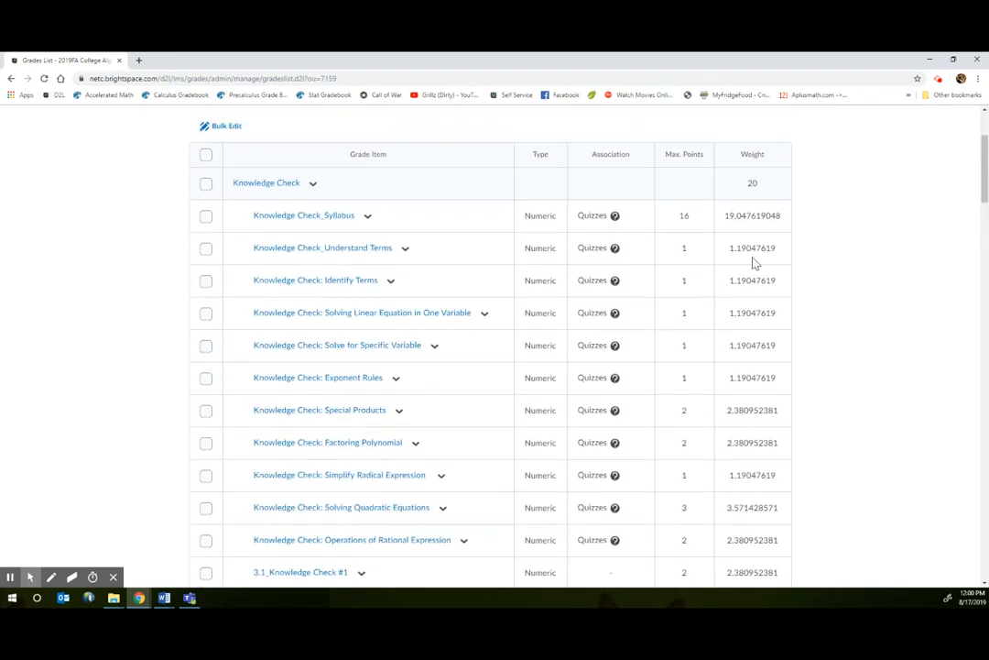
left_click_drag(459, 59, 988, 119)
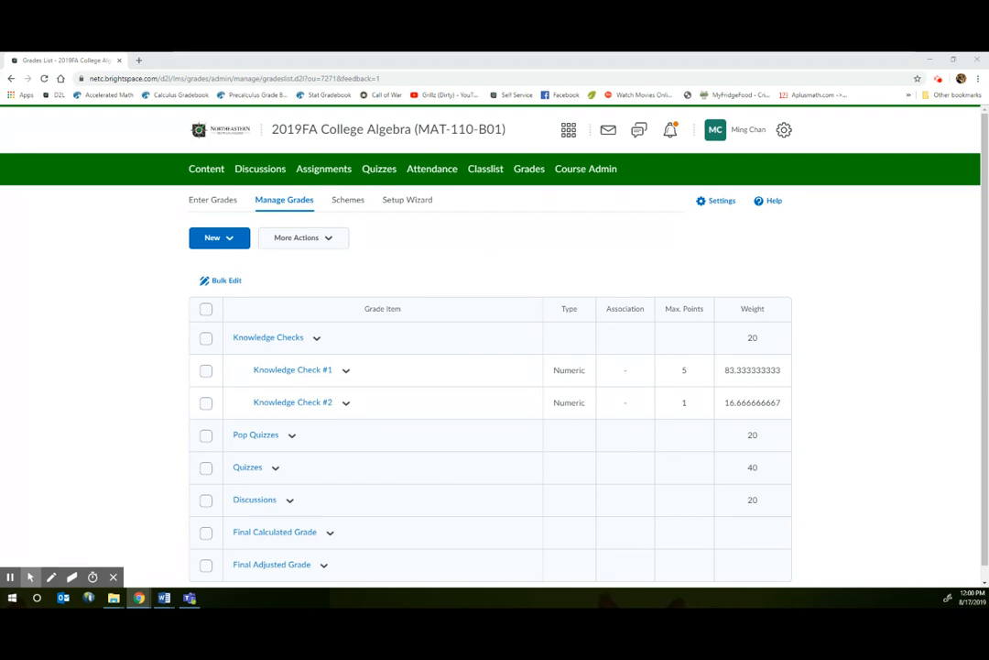
Examine the students' Knowledge Check scores, subtotals and calculated final grades in the grade entry list, and return to managing grades.
left_click(223, 207)
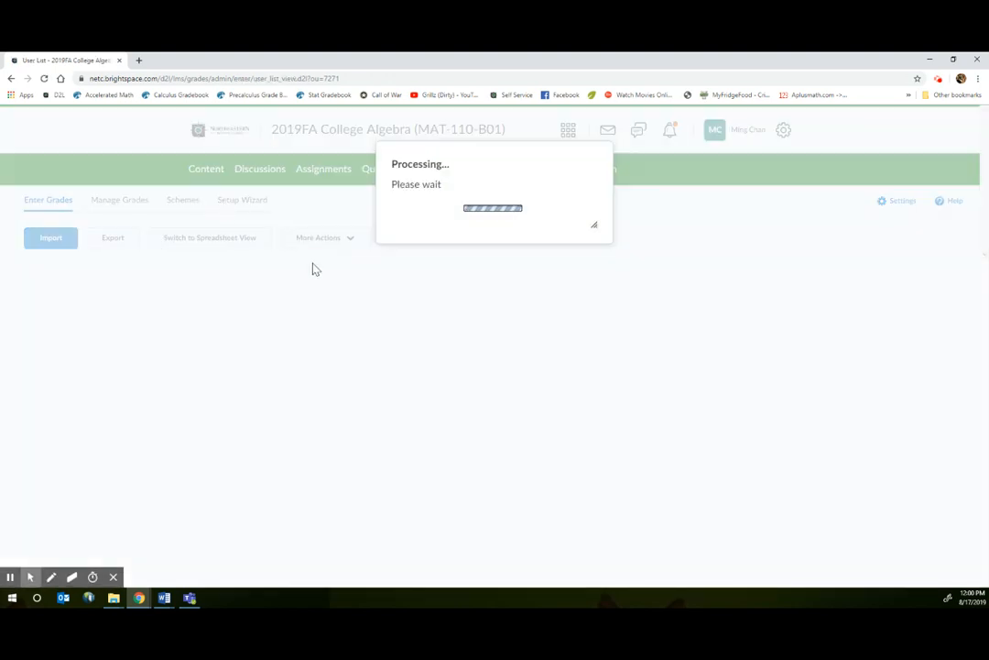
scroll(345, 369, "down", 3)
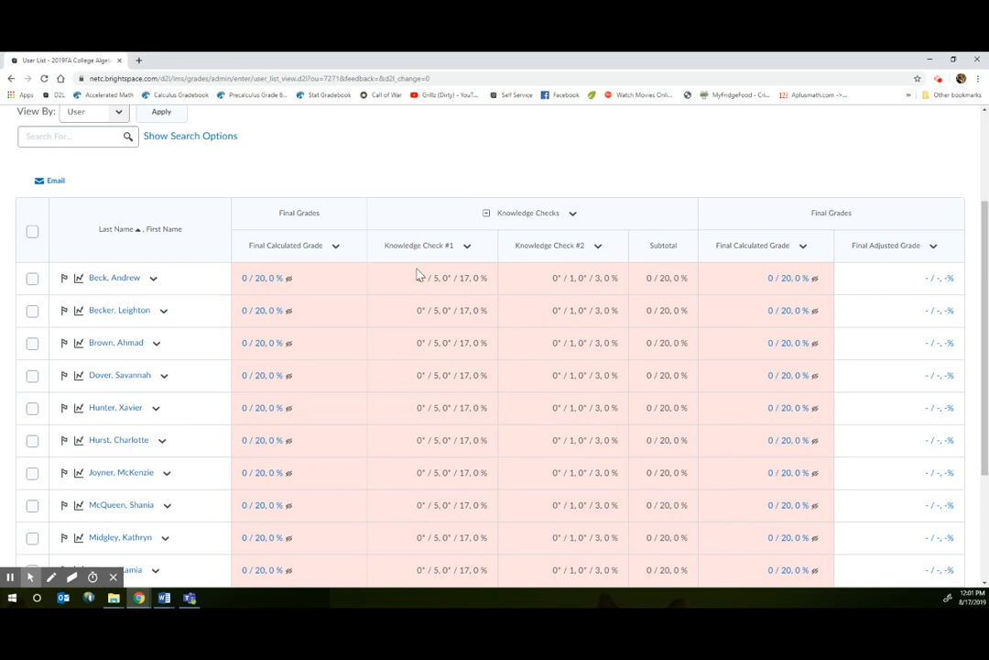
scroll(368, 407, "up", 3)
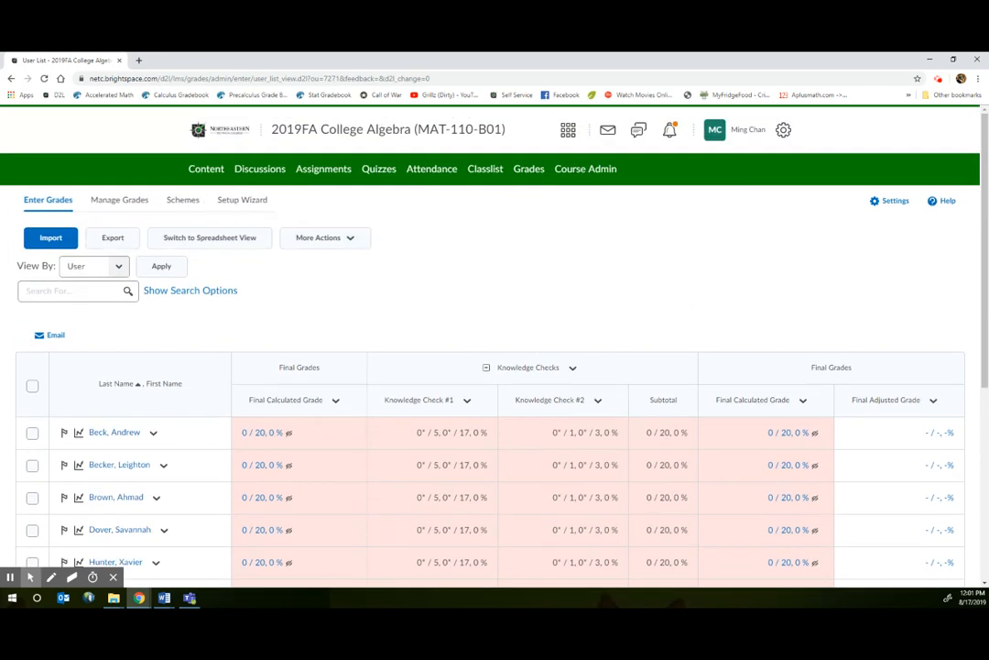
scroll(346, 295, "down", 2)
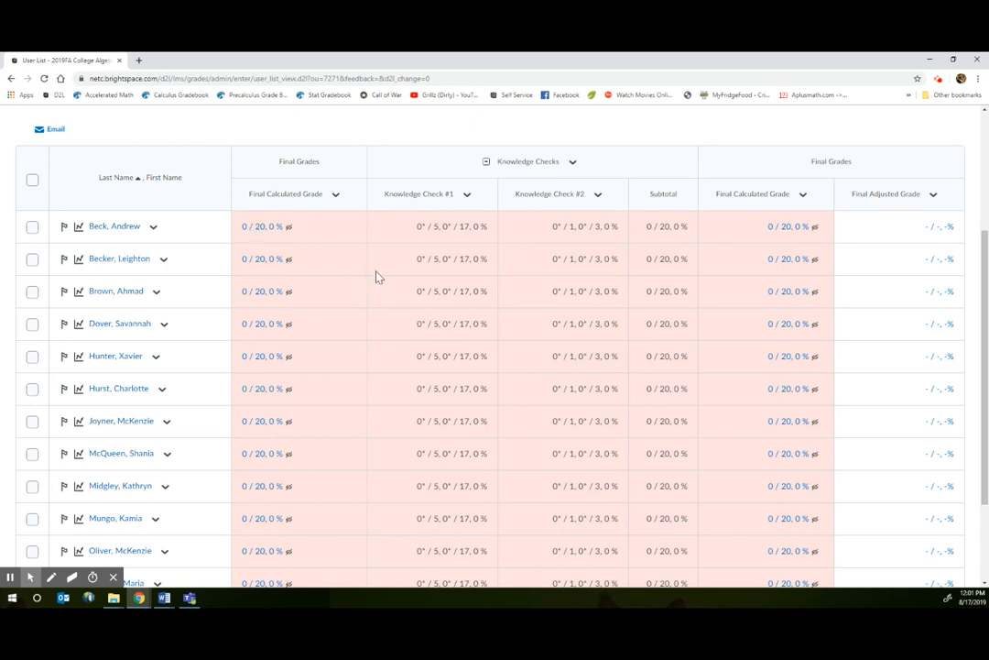
scroll(568, 367, "up", 1)
scroll(529, 337, "down", 1)
scroll(399, 314, "up", 5)
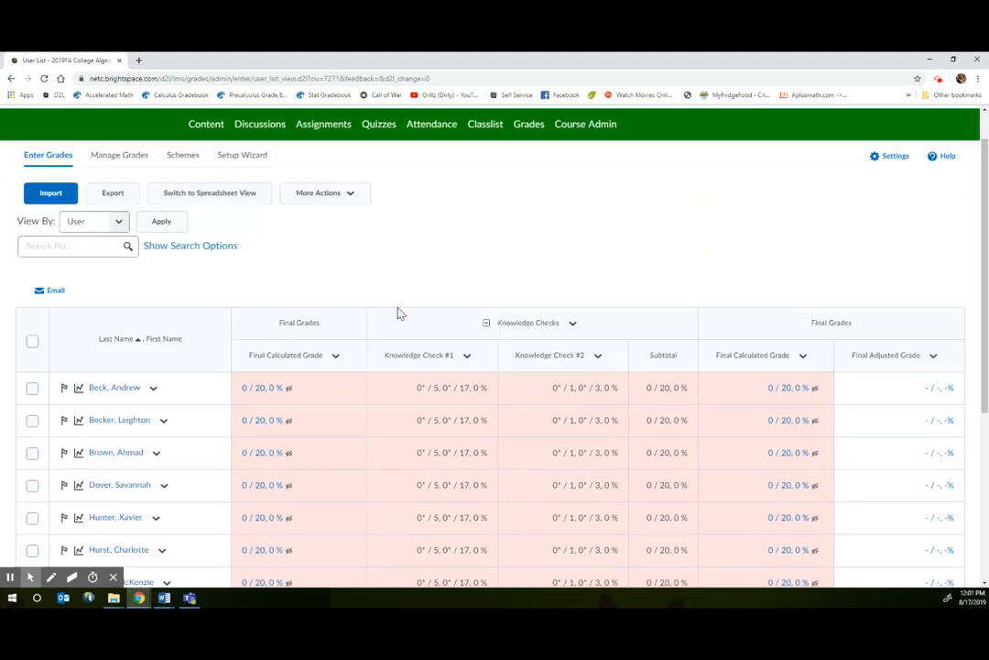
left_click(119, 203)
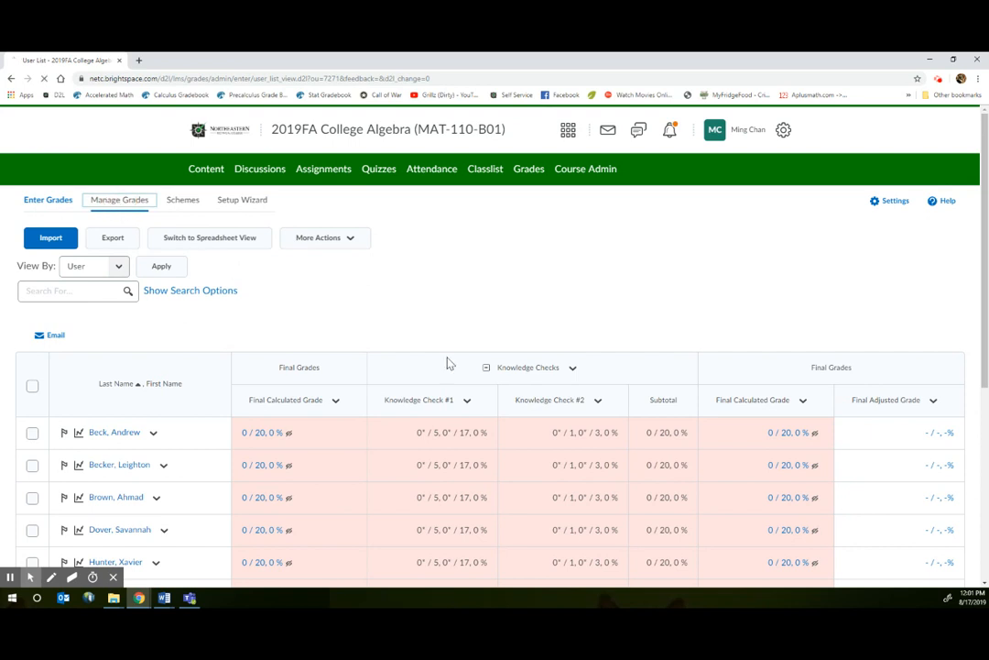
scroll(435, 403, "down", 1)
left_click(292, 433)
left_click(307, 303)
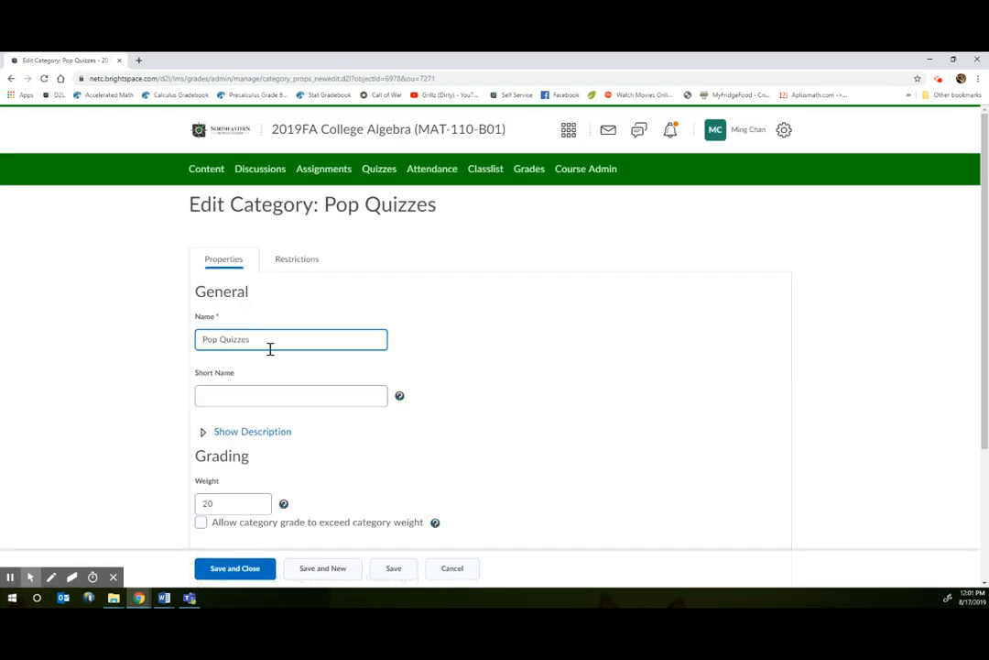
left_click(451, 570)
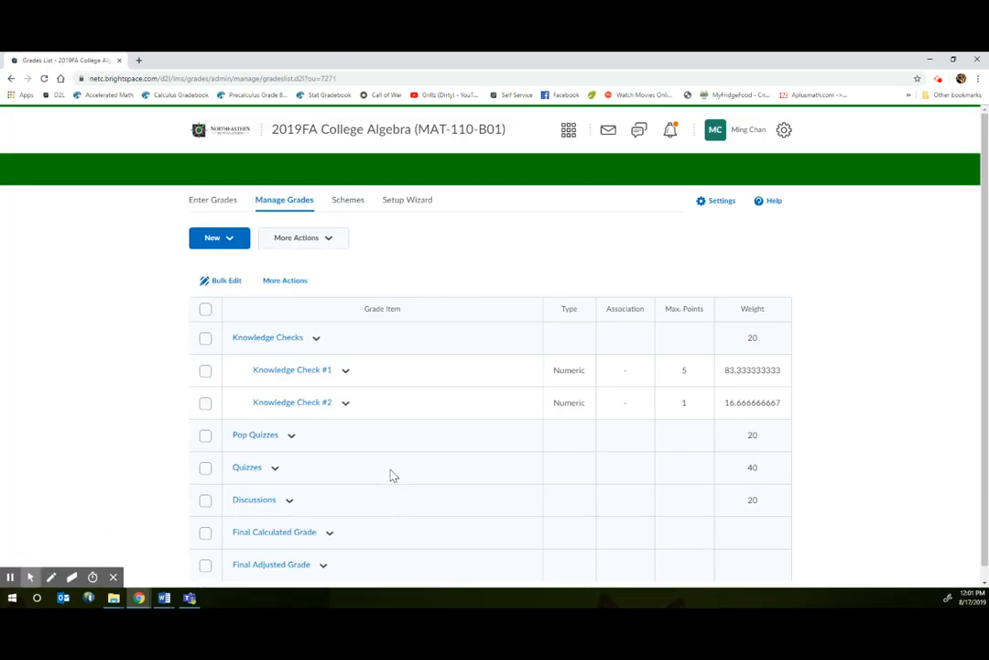
Start a new numeric grade item and name it Pop Quiz #1.
left_click(220, 222)
left_click(210, 257)
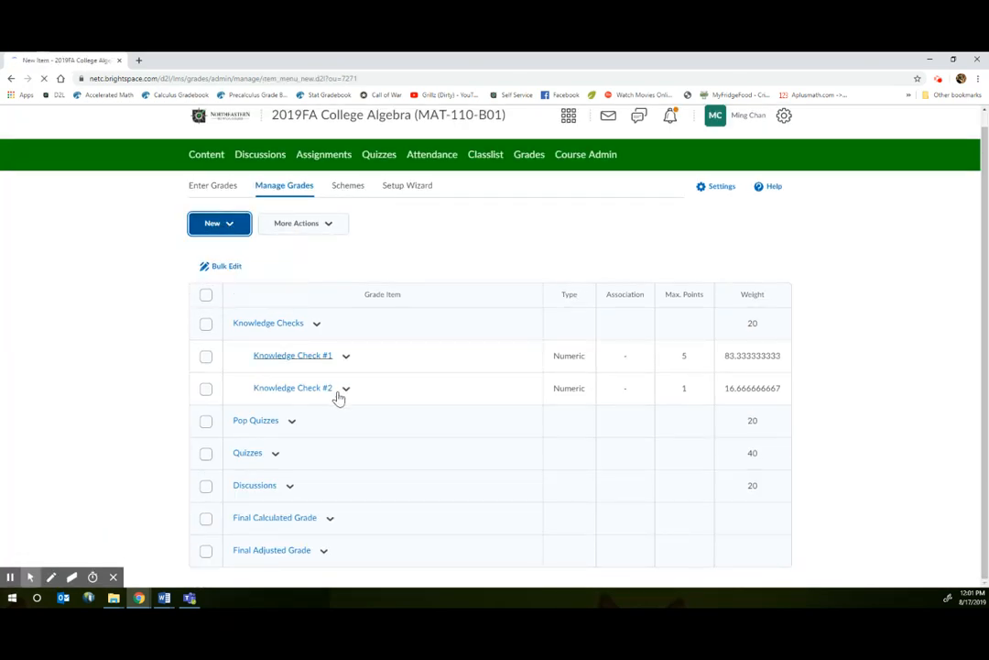
left_click(229, 287)
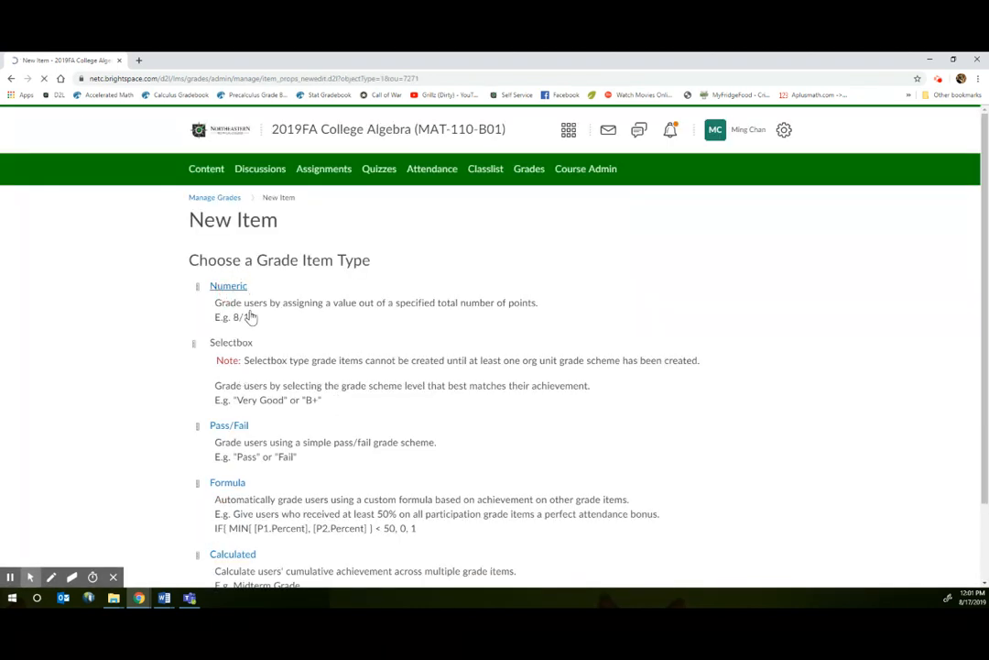
type("P")
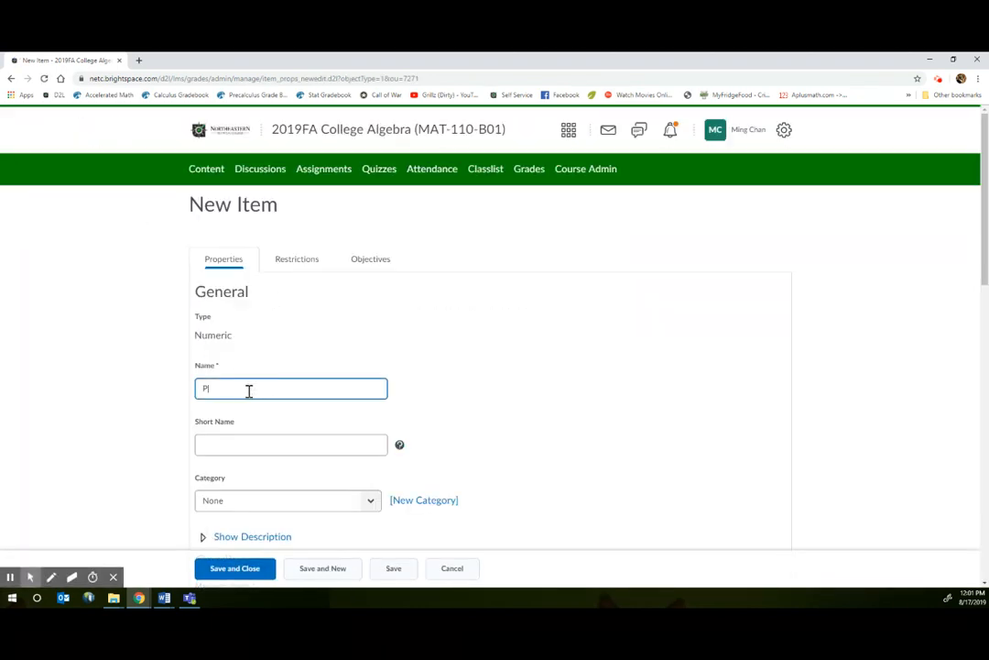
type("op Quiz")
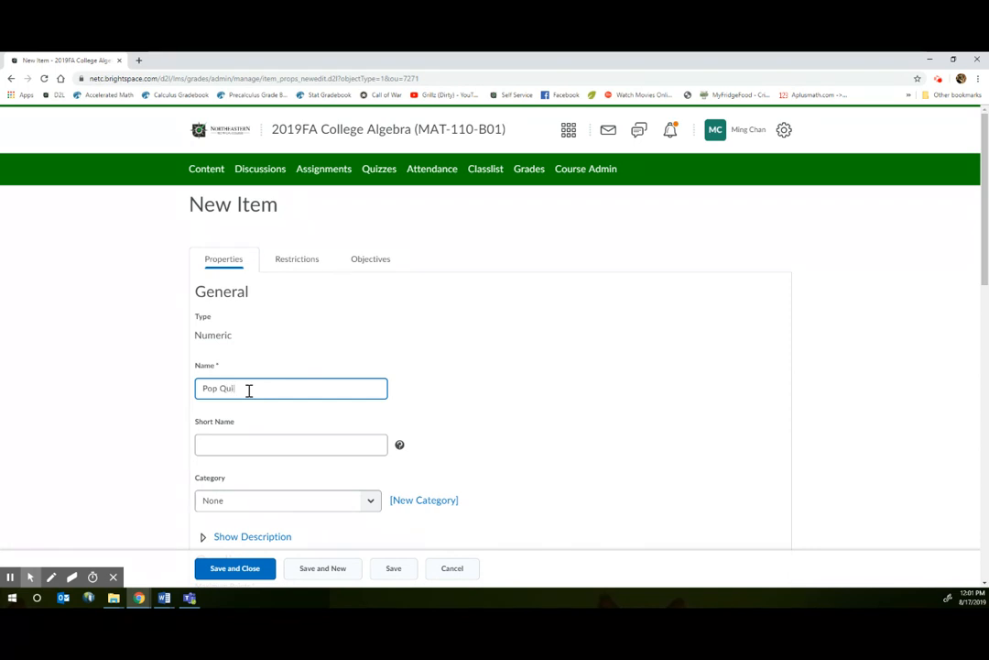
type(" #1")
Assign Pop Quiz #1 to the Pop Quizzes category with maximum points of 10, and save and close it.
scroll(261, 349, "down", 2)
left_click(266, 347)
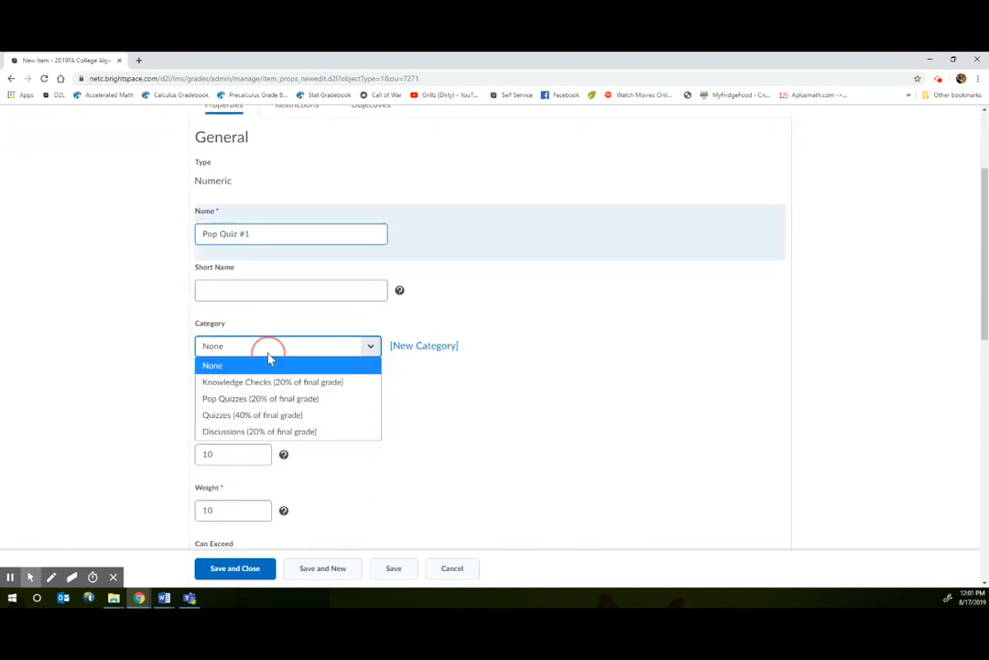
left_click(265, 399)
left_click(229, 455)
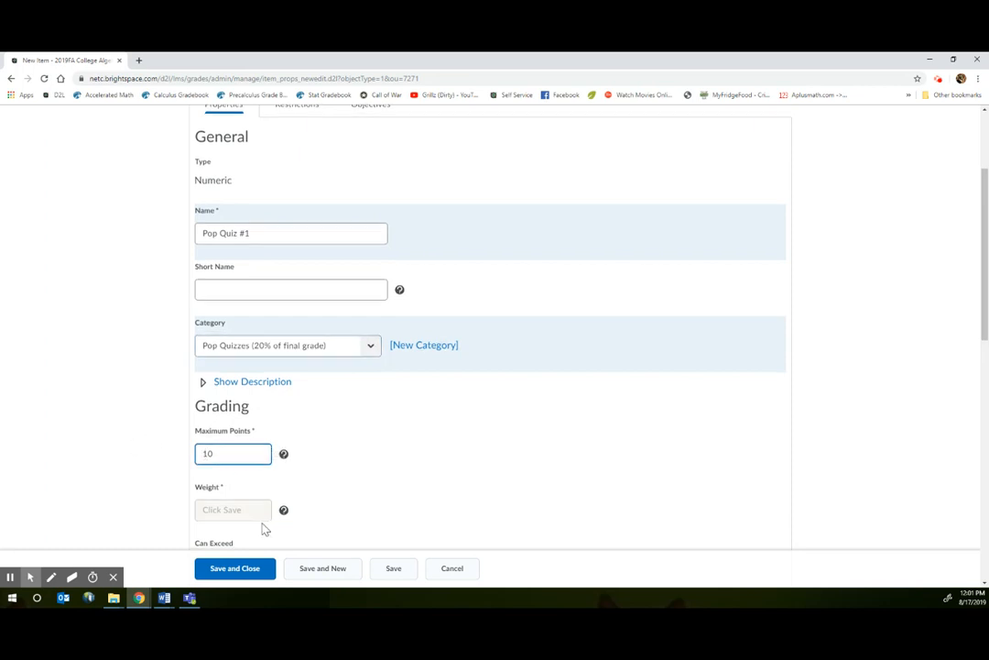
scroll(256, 541, "down", 1)
left_click(235, 568)
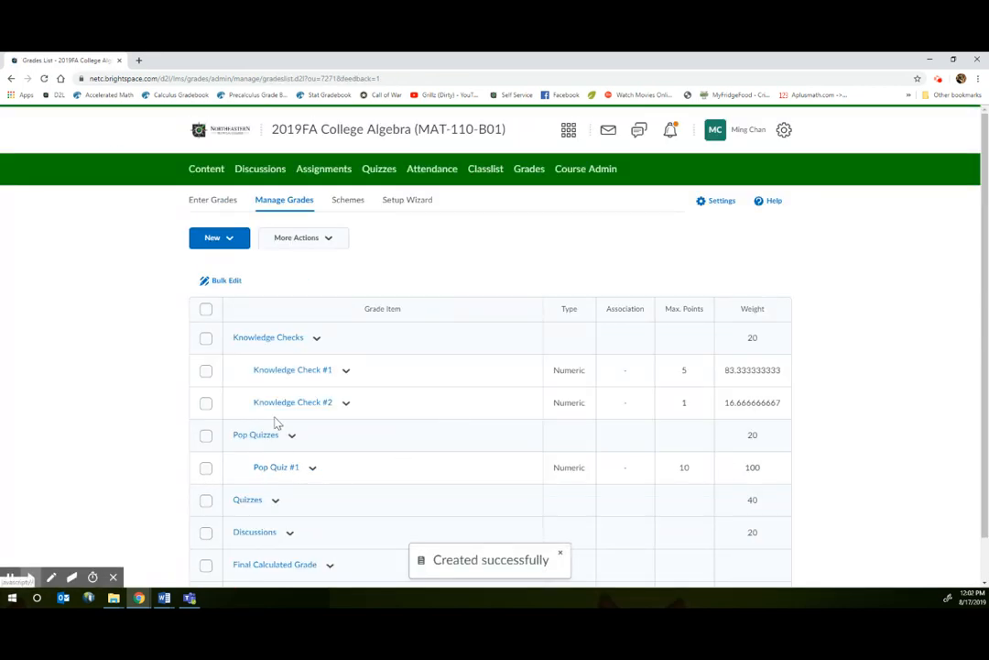
Start a new numeric grade item and name it Quiz #1.
scroll(284, 449, "down", 1)
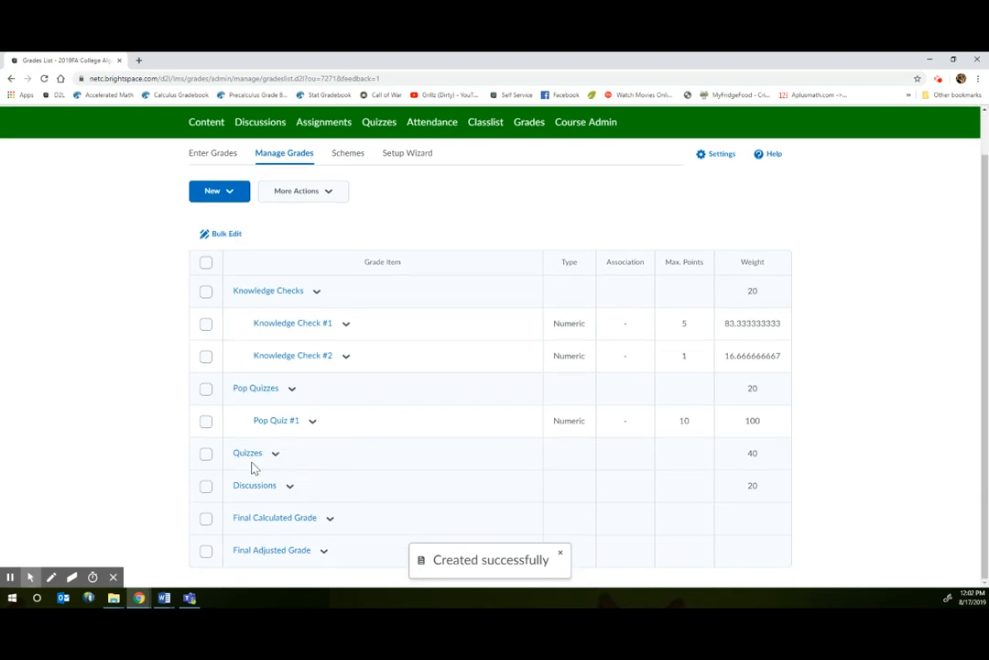
left_click(213, 192)
left_click(221, 225)
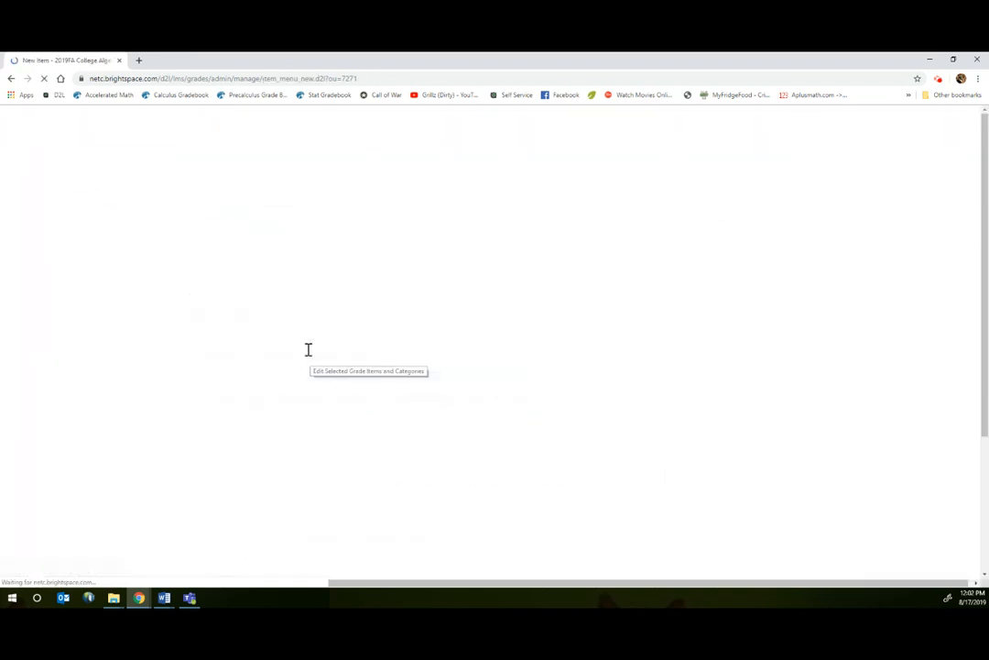
left_click(229, 288)
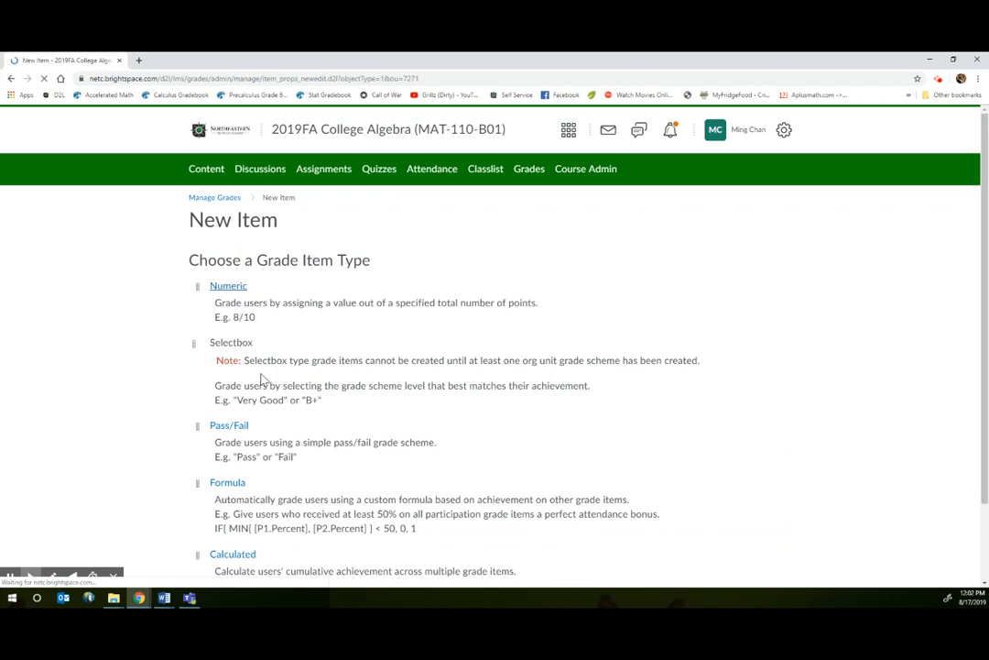
left_click(245, 386)
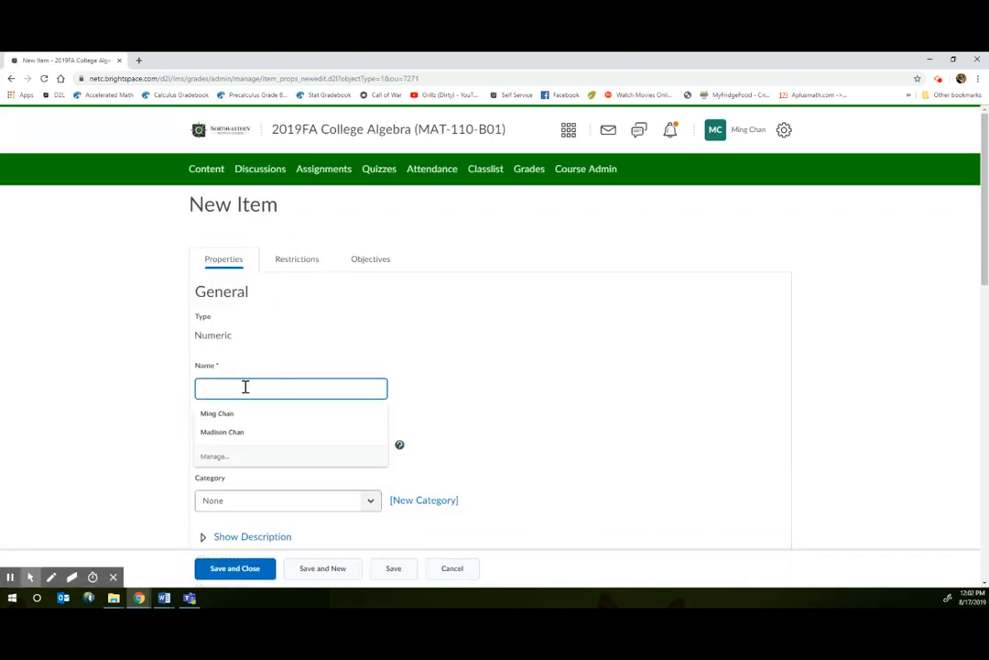
type("Quiz")
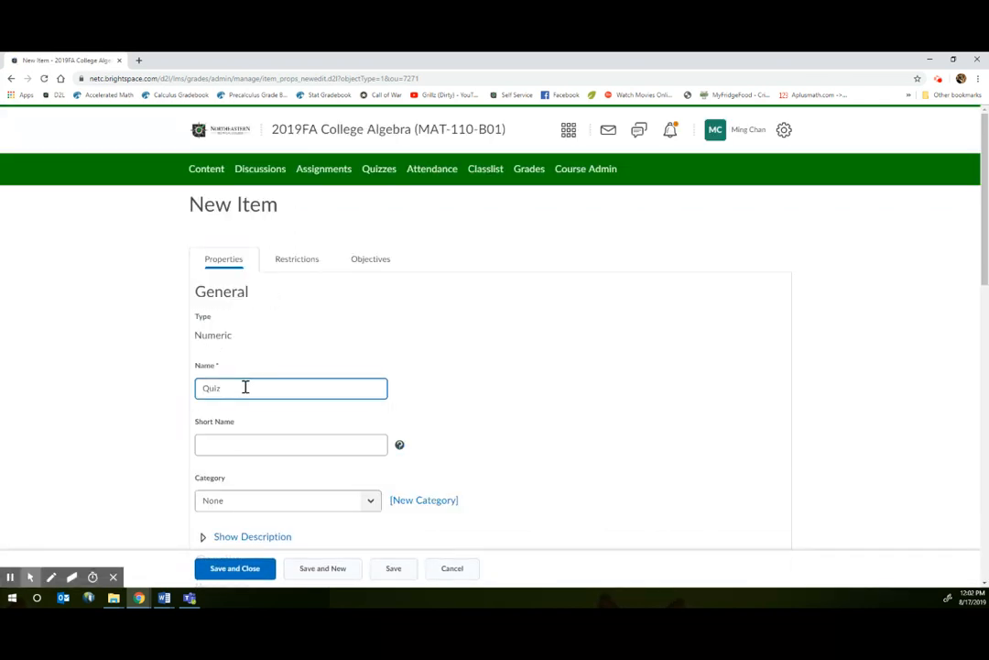
Assign Quiz #1 to the Quizzes category with maximum points of 3, and save and close it.
scroll(244, 388, "down", 3)
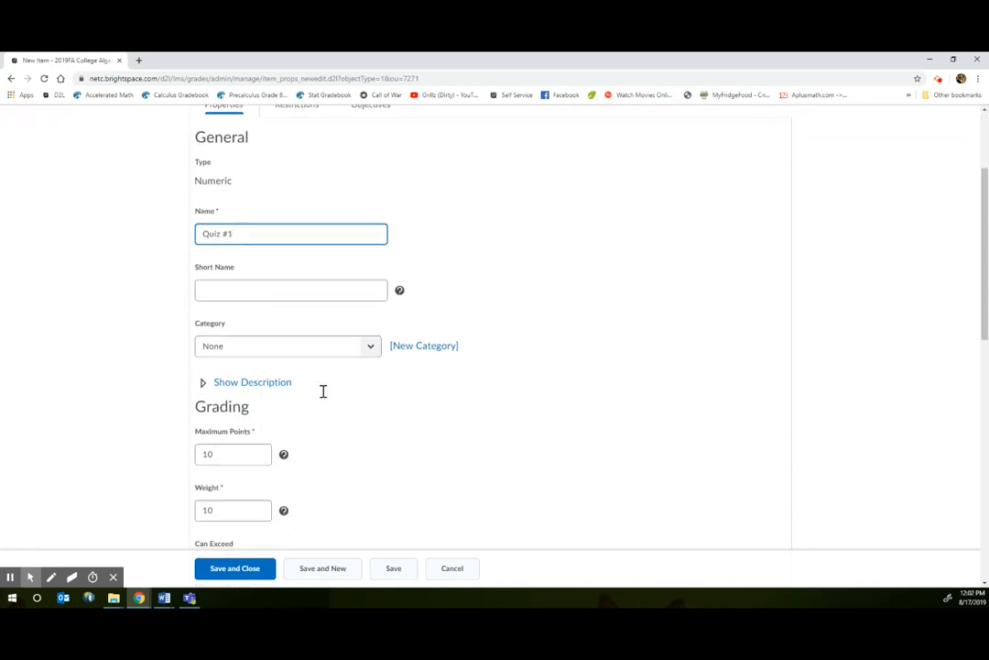
left_click(296, 346)
left_click(240, 417)
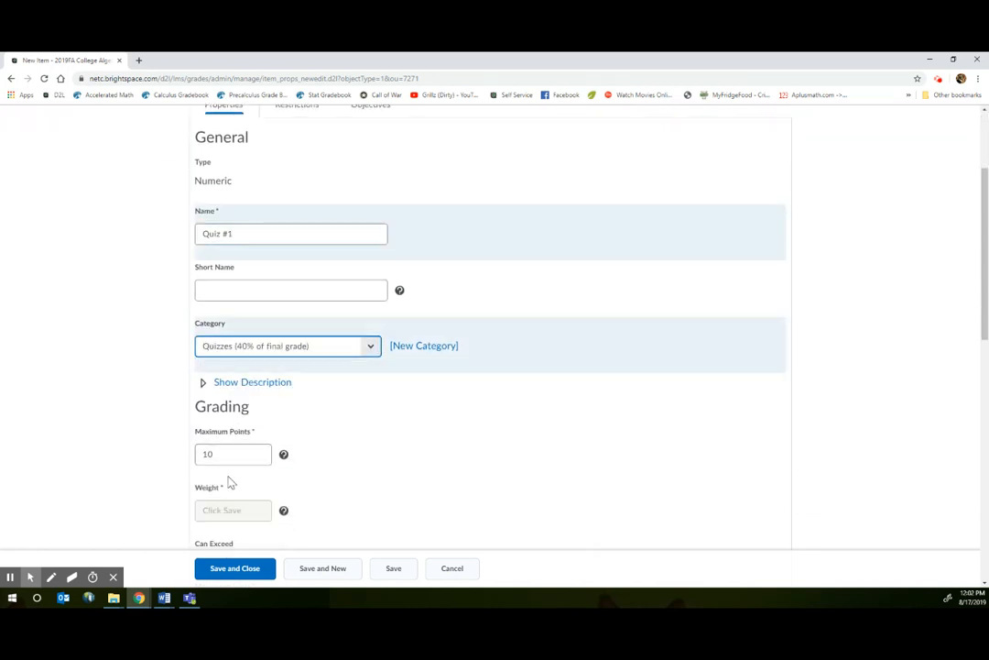
left_click(226, 456)
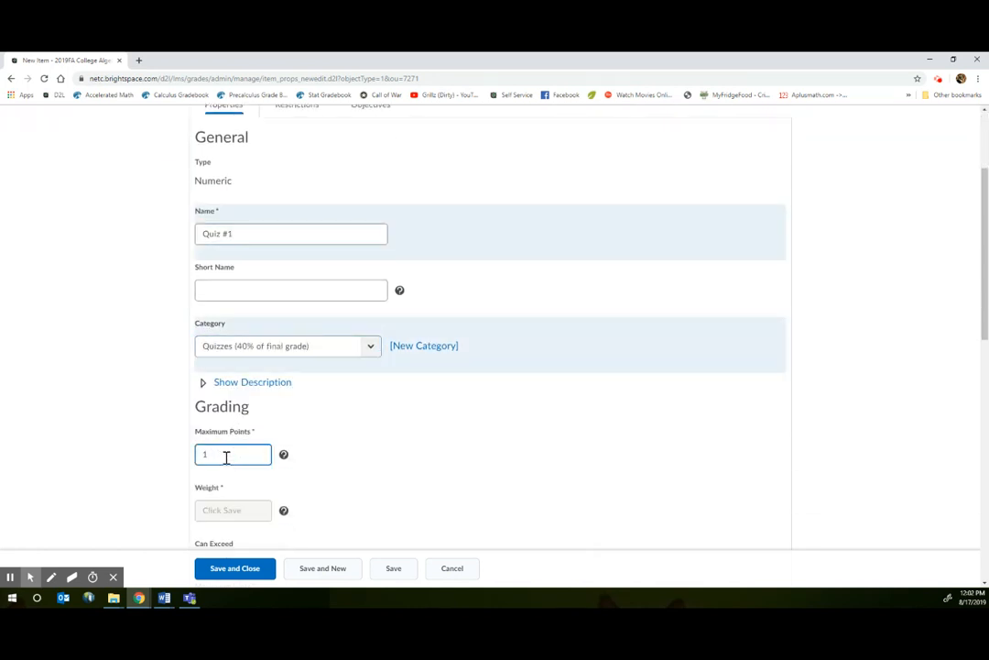
left_click(231, 574)
scroll(342, 475, "down", 2)
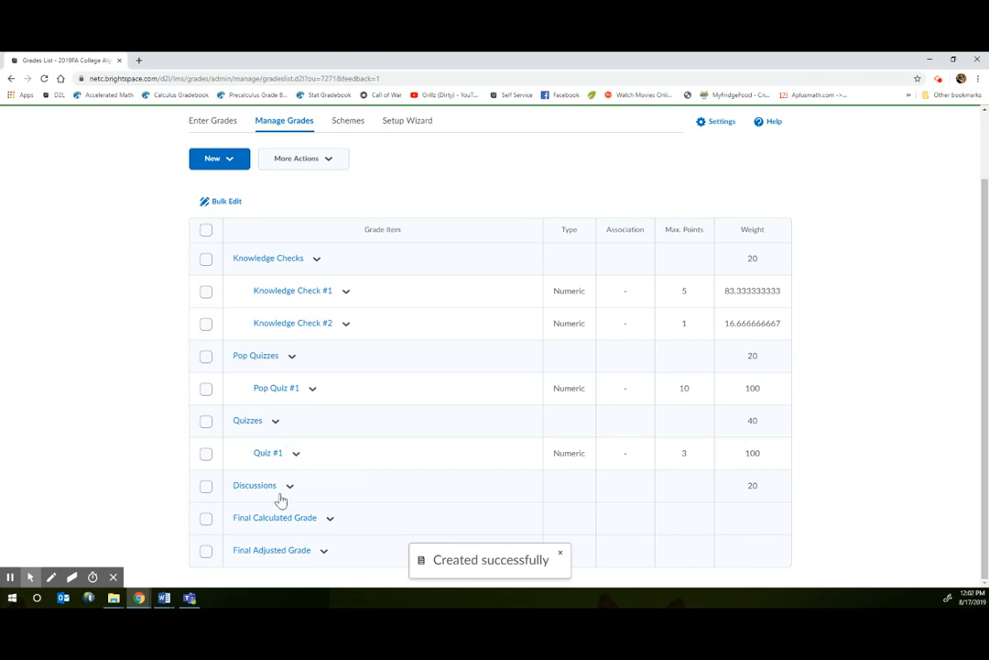
left_click(276, 422)
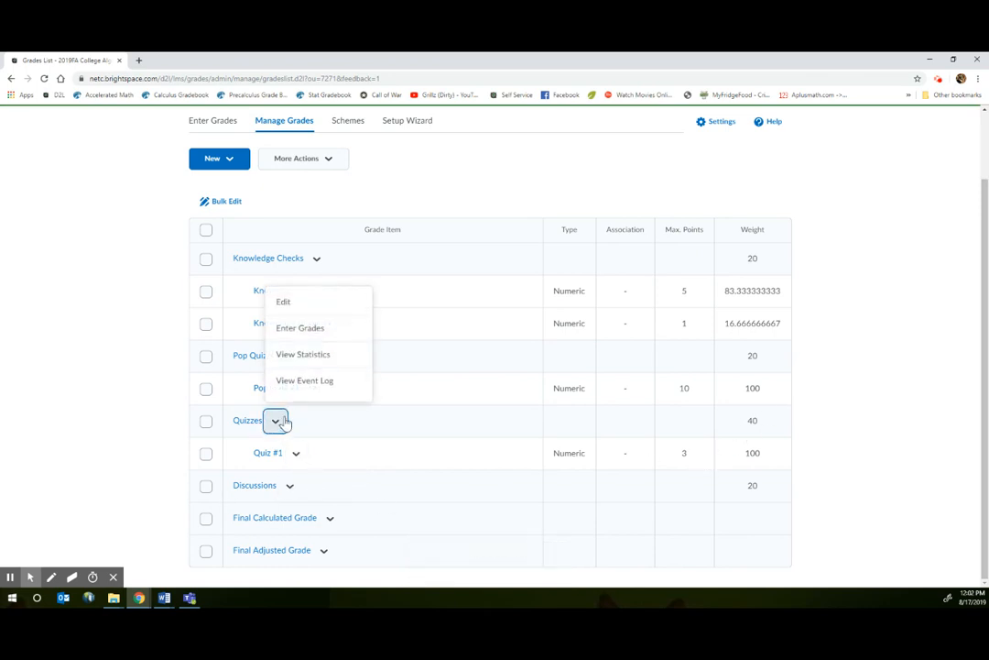
left_click(304, 303)
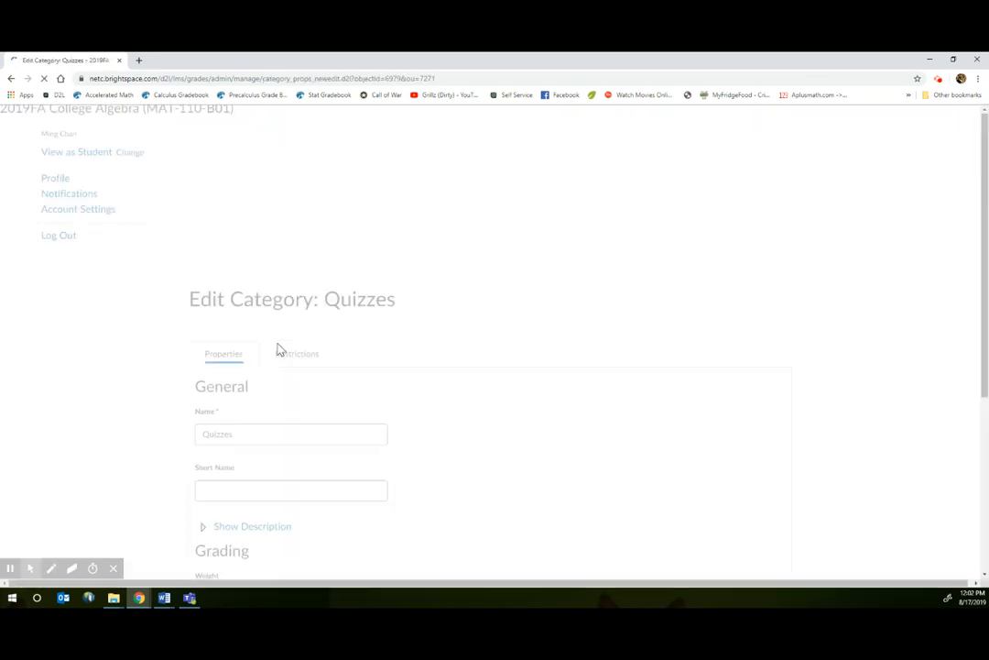
left_click(449, 569)
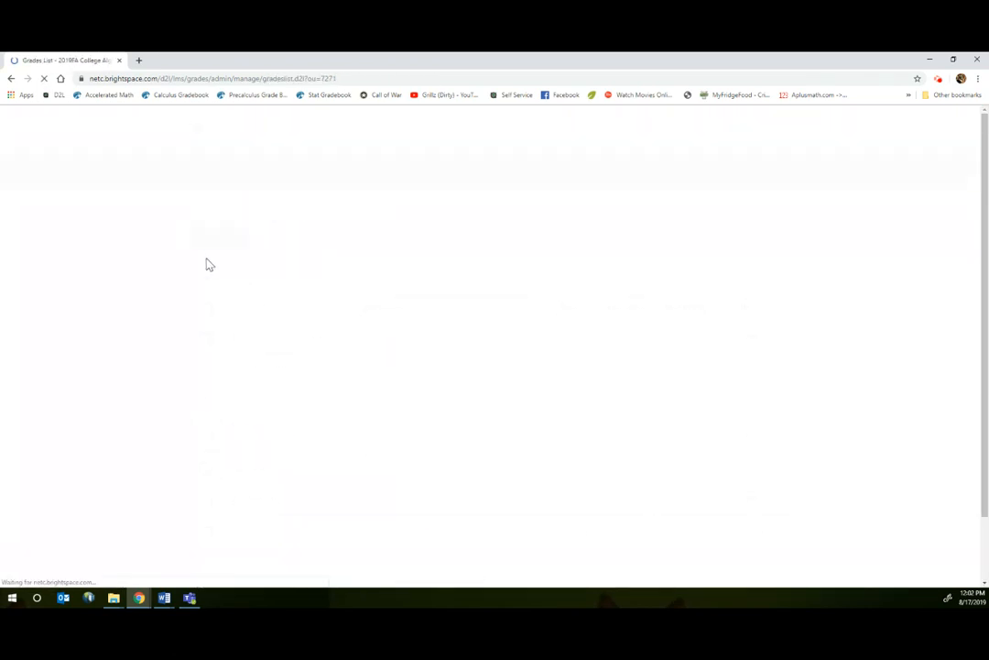
Start a new numeric grade item and name it Quiz #2.
left_click(213, 240)
left_click(220, 273)
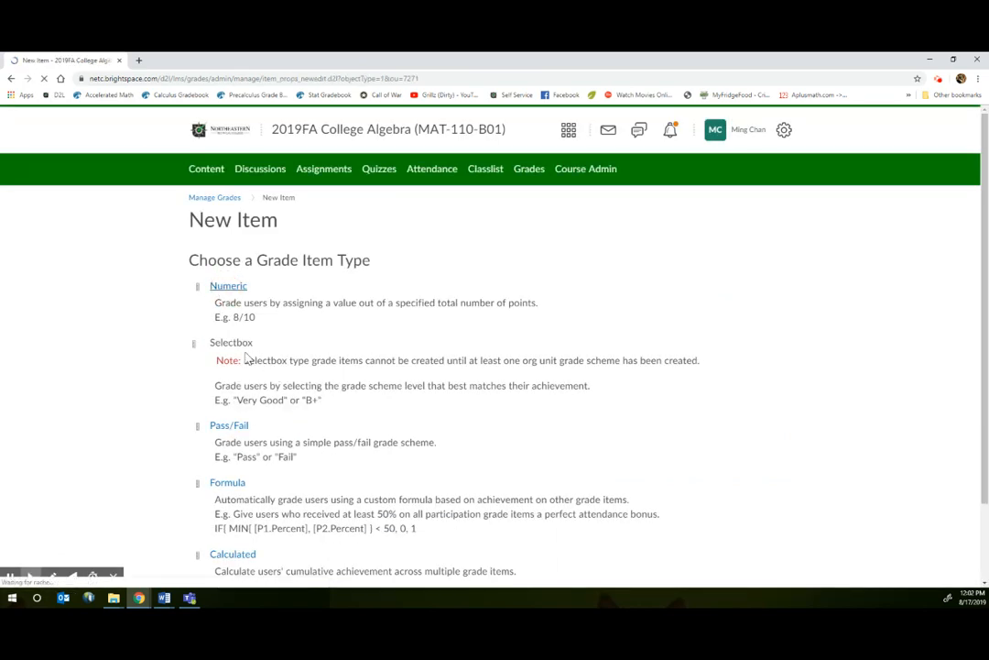
type("Quiz #")
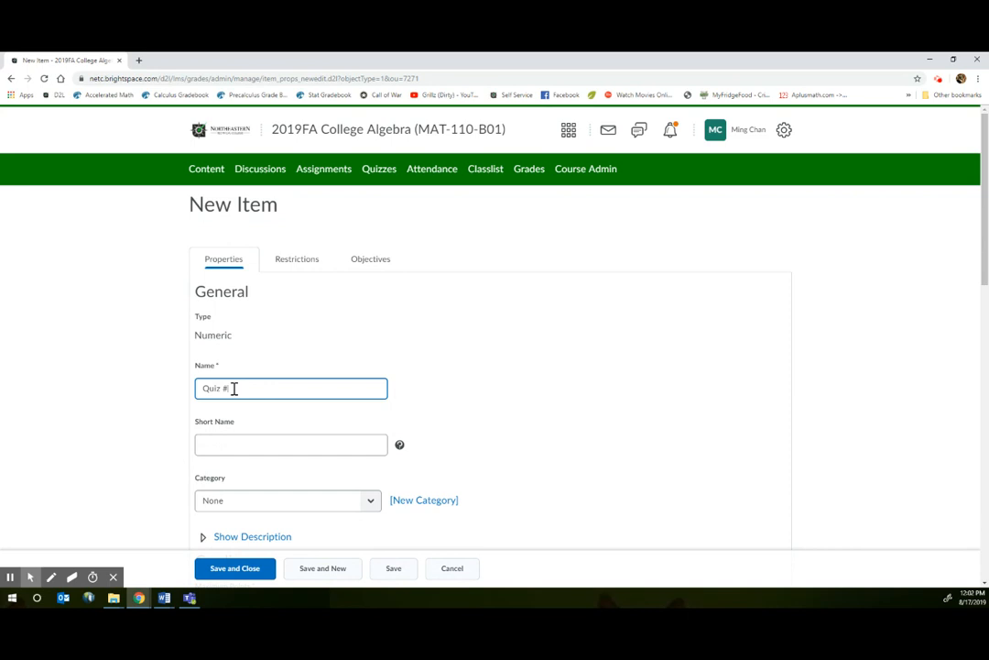
Assign Quiz #2 to the Quizzes category with maximum points of 5, and save and close it.
scroll(230, 394, "down", 4)
left_click(226, 291)
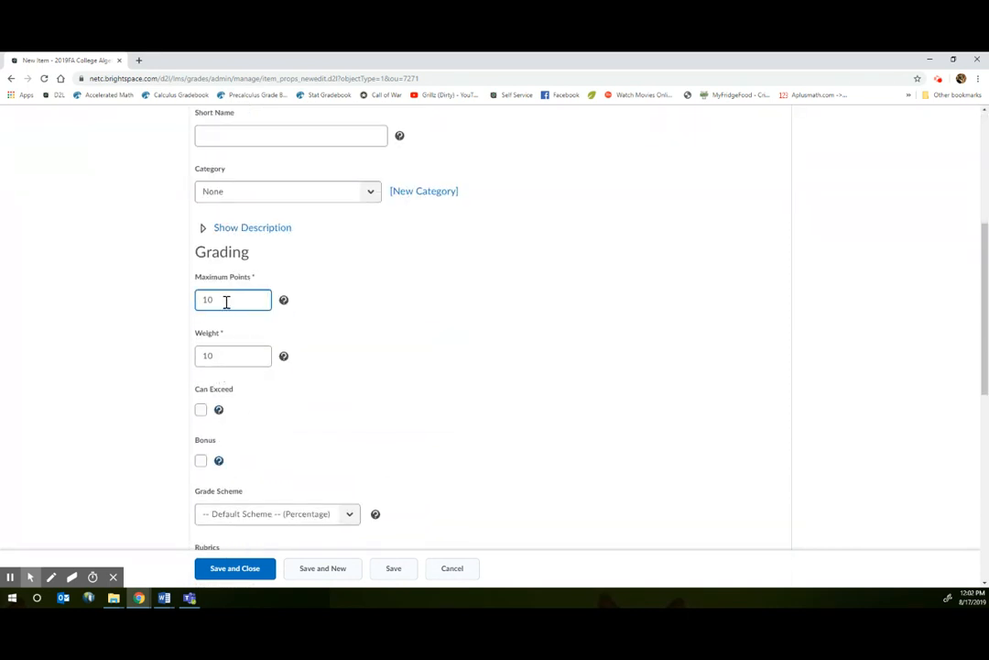
scroll(225, 311, "up", 1)
left_click(235, 295)
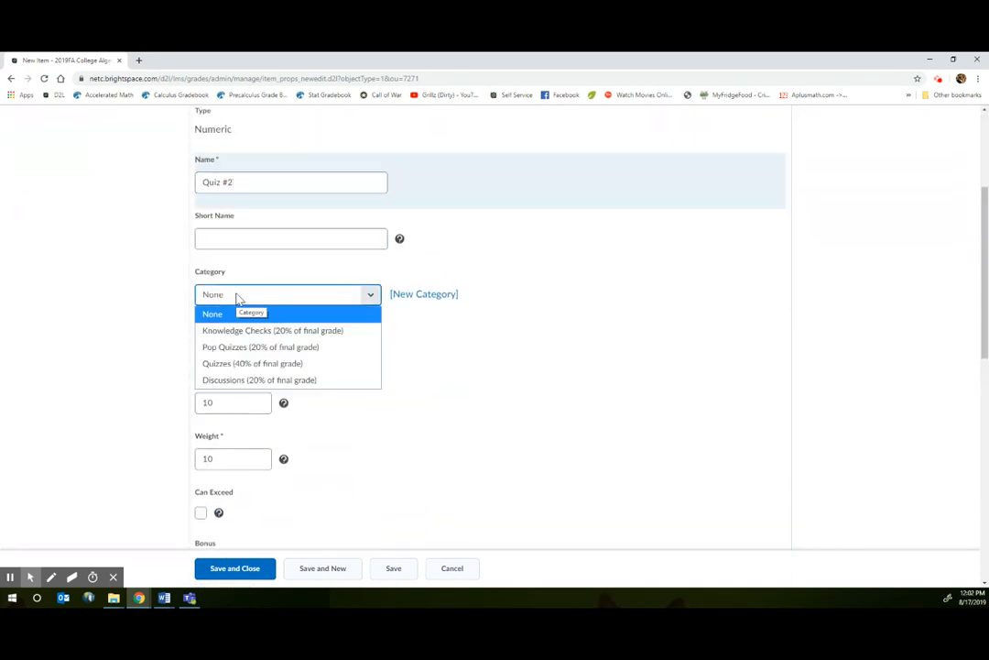
left_click(248, 365)
left_click_drag(235, 408, 192, 411)
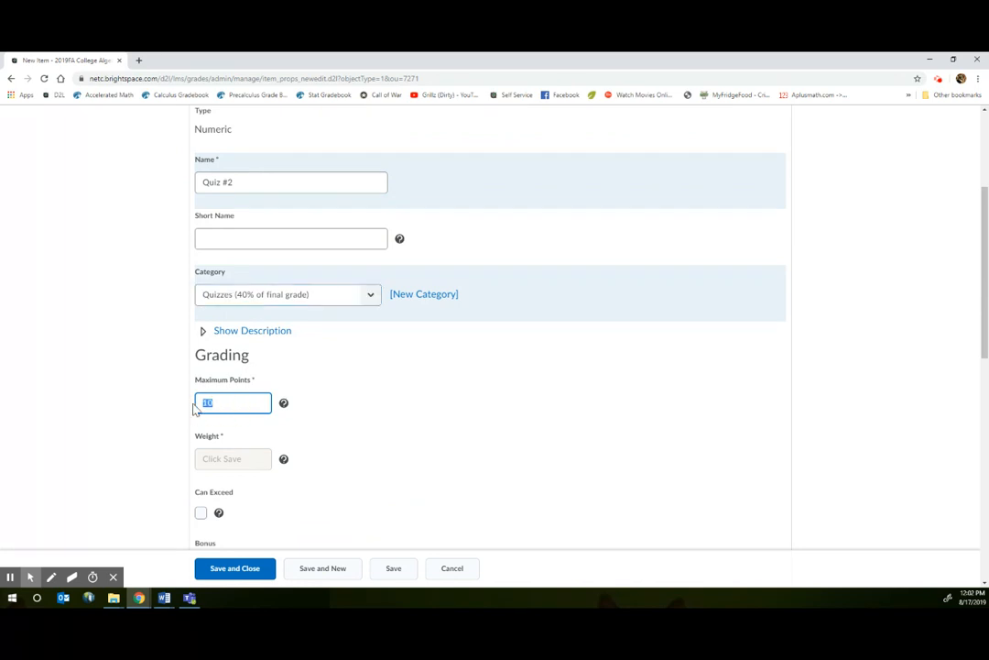
type("5")
left_click(243, 568)
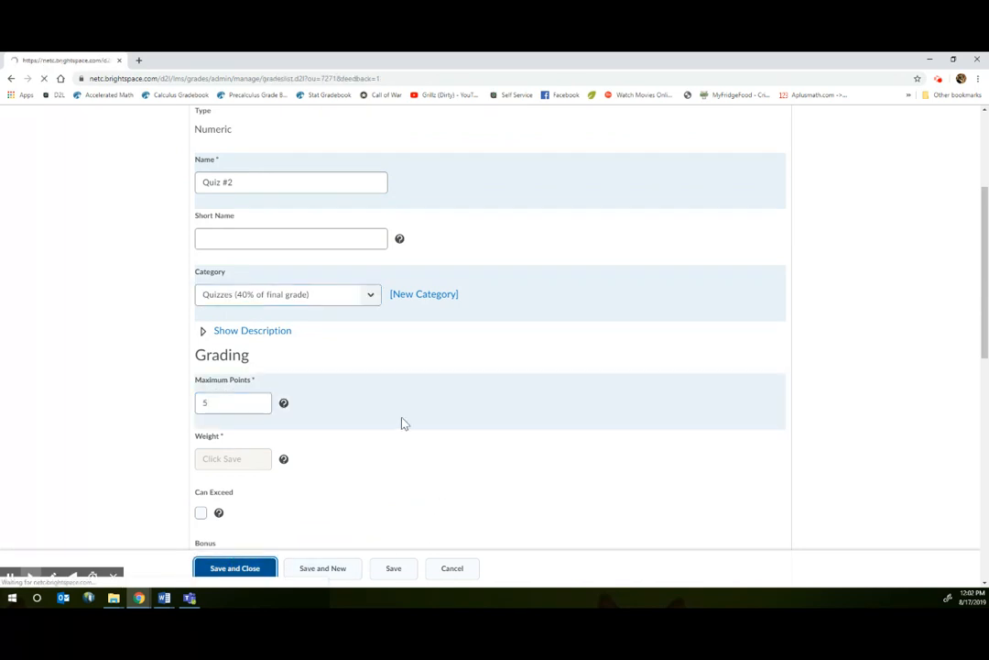
Start a new numeric grade item and name it Pop Quiz #2.
left_click(228, 239)
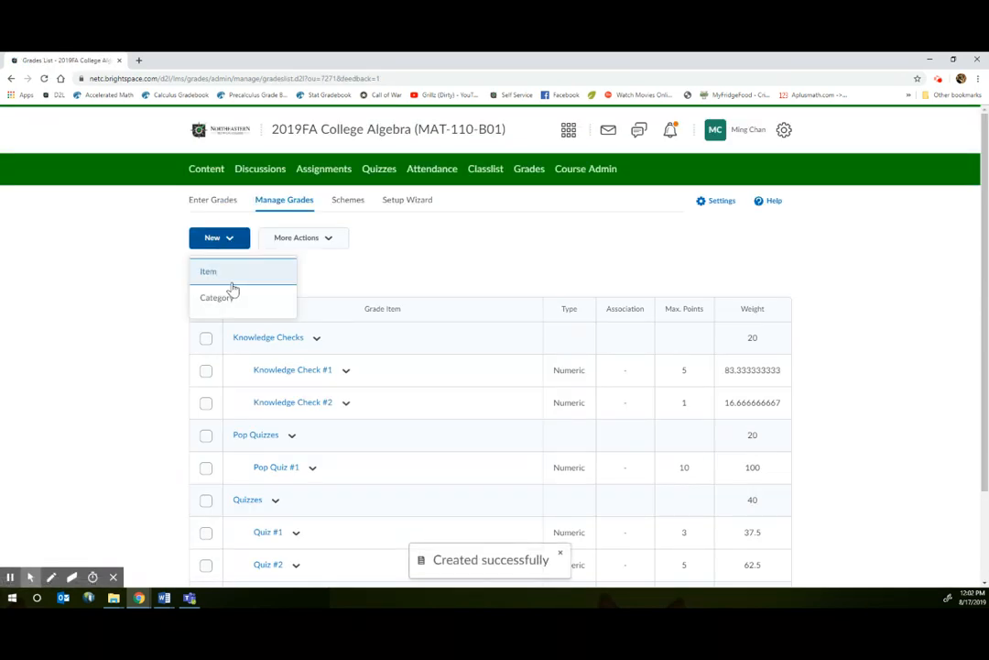
left_click(210, 272)
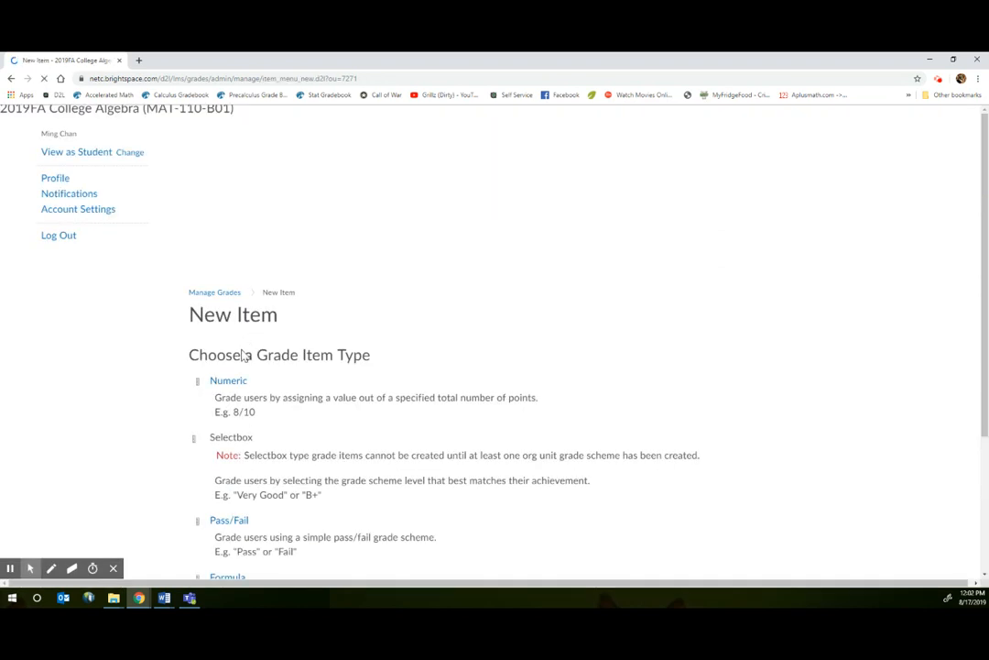
left_click(224, 289)
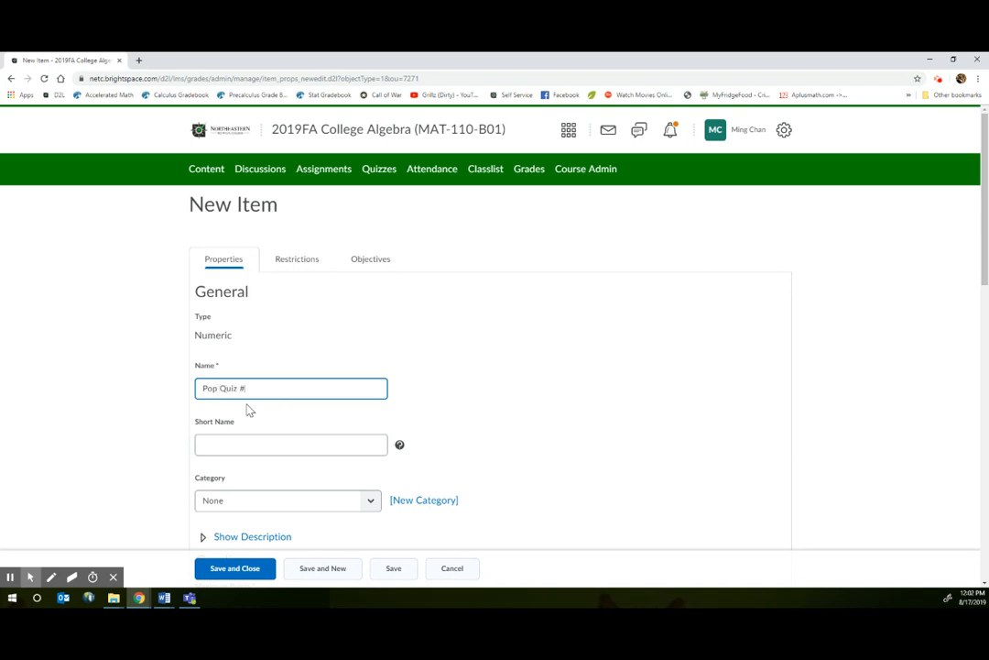
type("Pop Quiz #2")
Assign Pop Quiz #2 to the Pop Quizzes category with maximum points of 7, and save and close it.
scroll(248, 410, "down", 2)
left_click(252, 350)
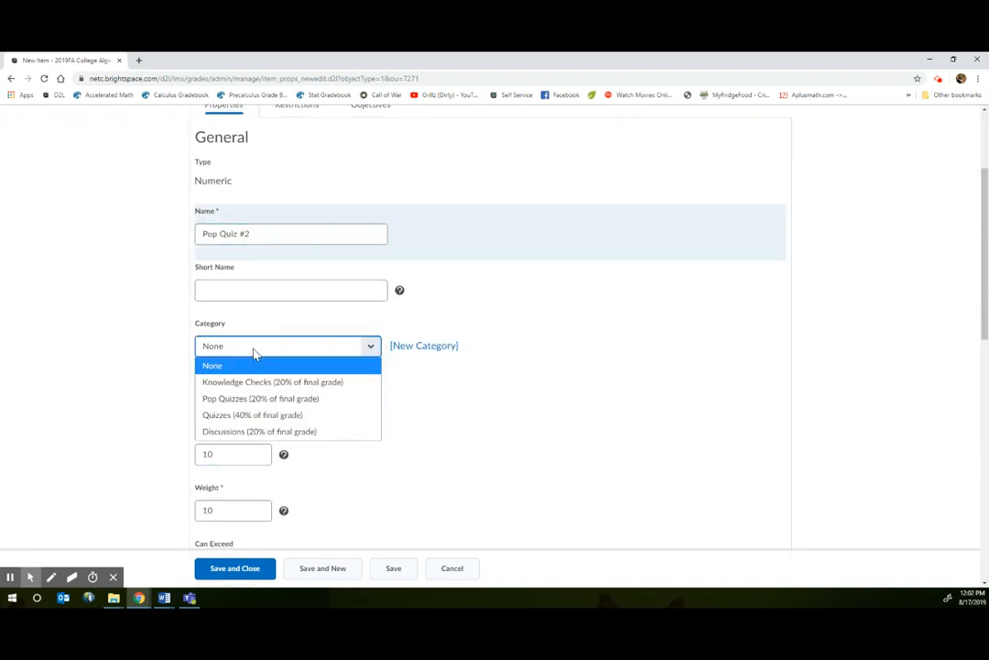
left_click(244, 403)
double_click(228, 456)
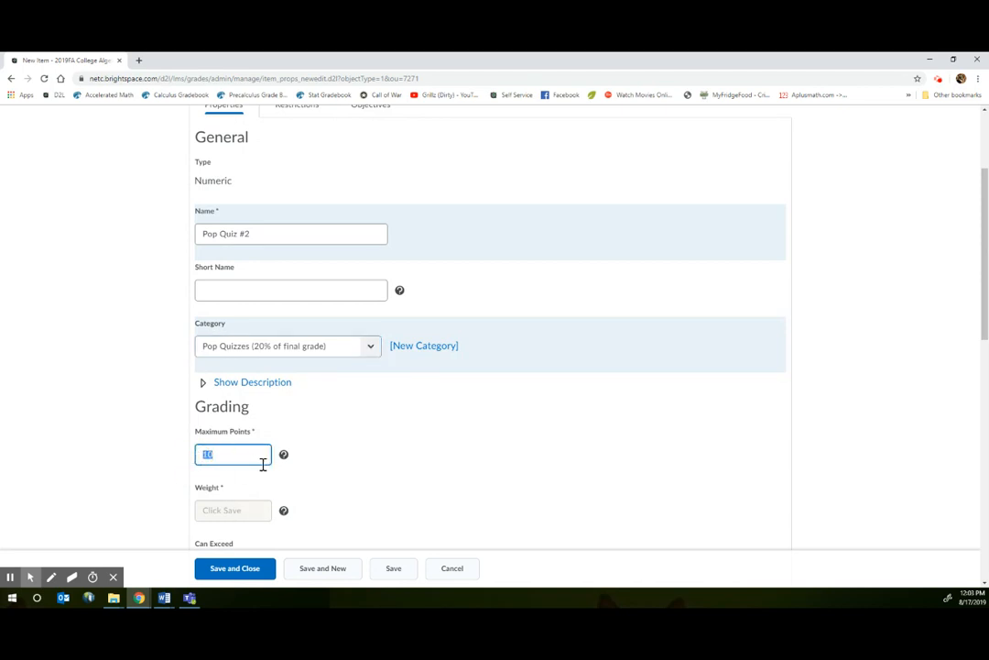
type("7")
left_click(235, 570)
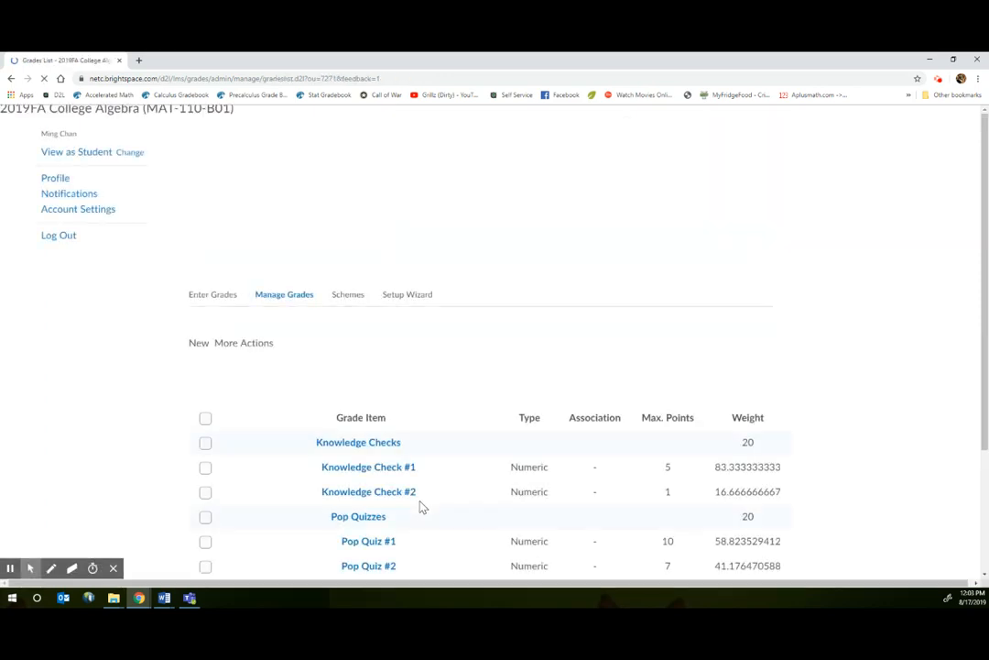
scroll(424, 488, "down", 1)
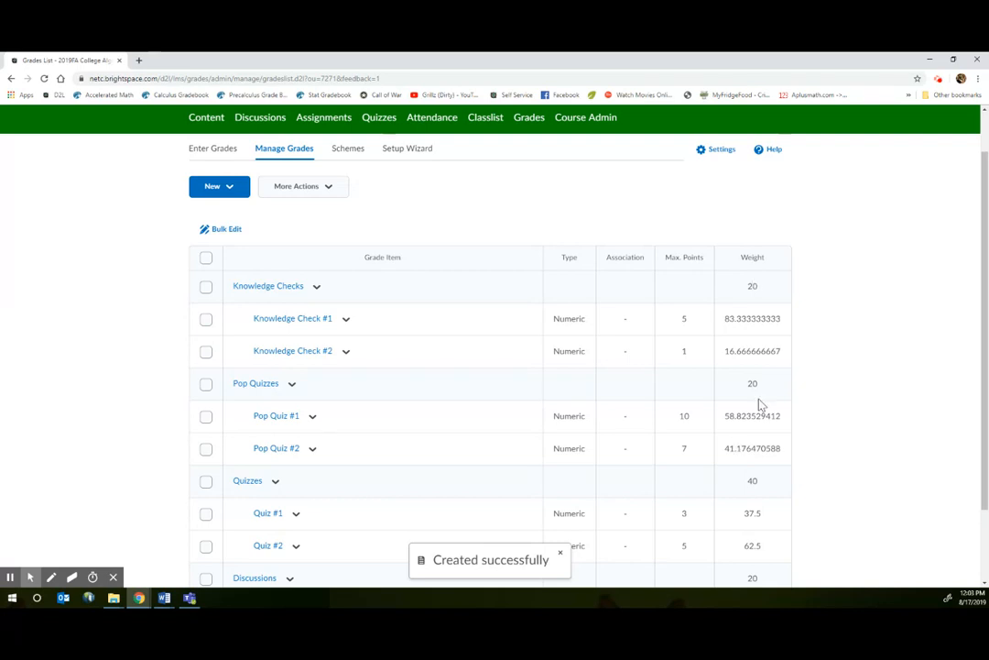
scroll(758, 357, "down", 2)
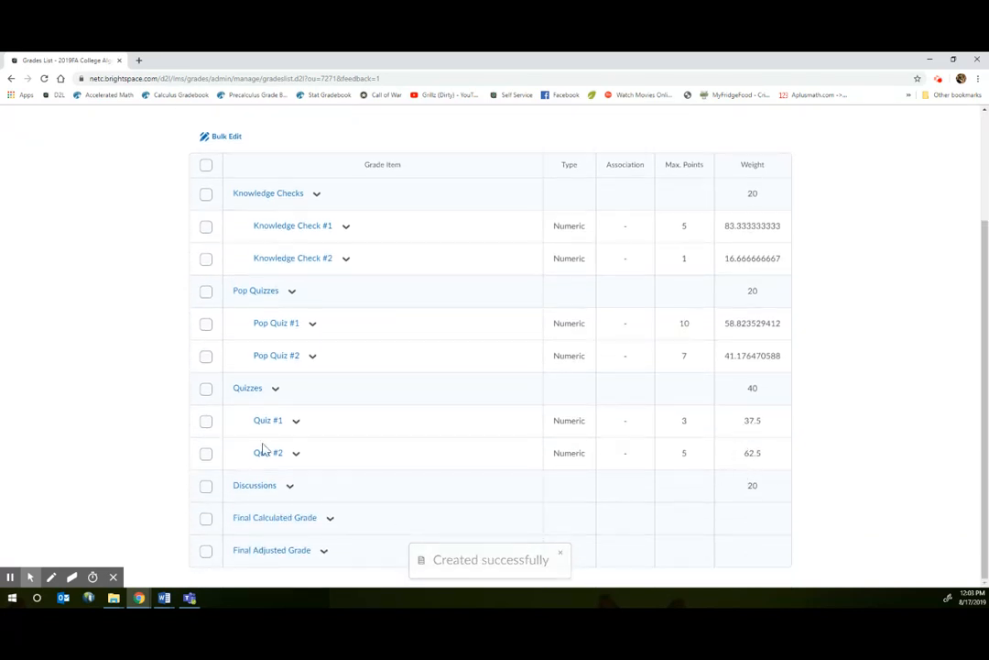
left_click(289, 491)
left_click(463, 488)
scroll(440, 496, "up", 3)
Start a new numeric grade item and name it Discussion #1.
left_click(231, 241)
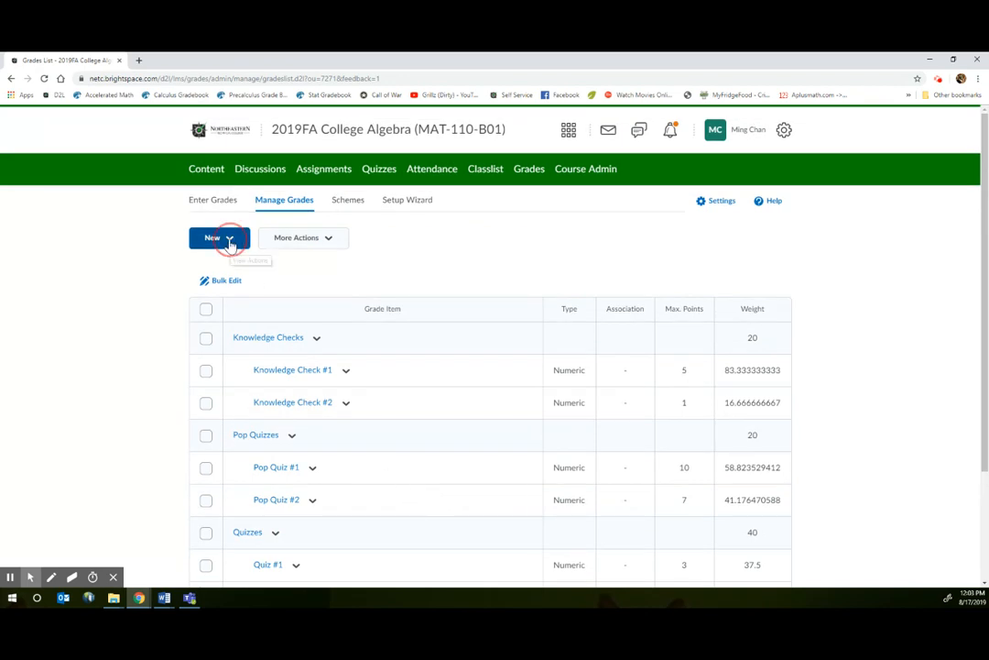
left_click(221, 268)
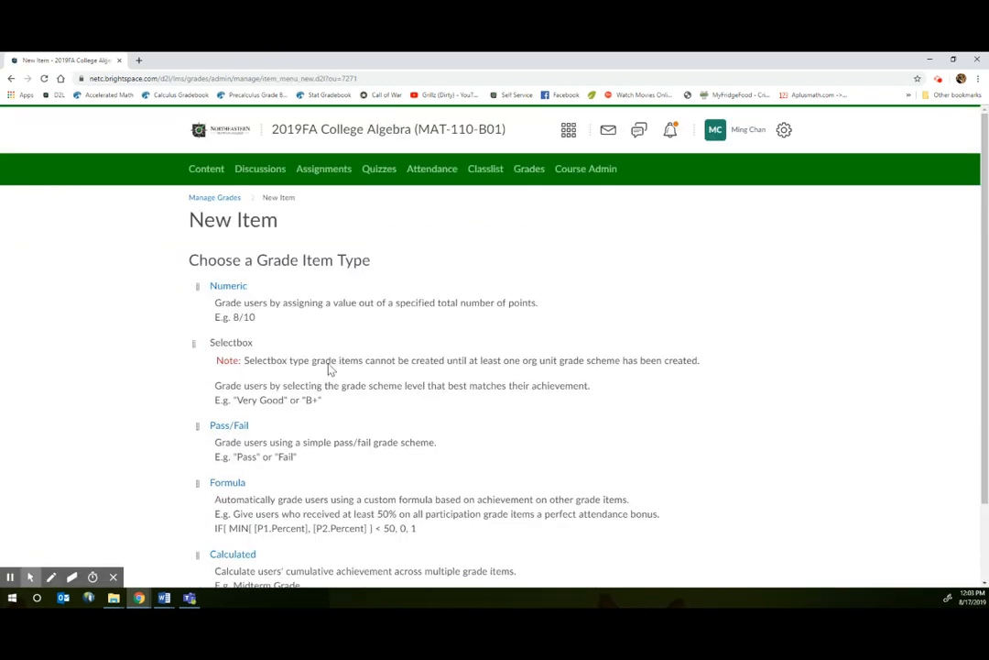
left_click(229, 292)
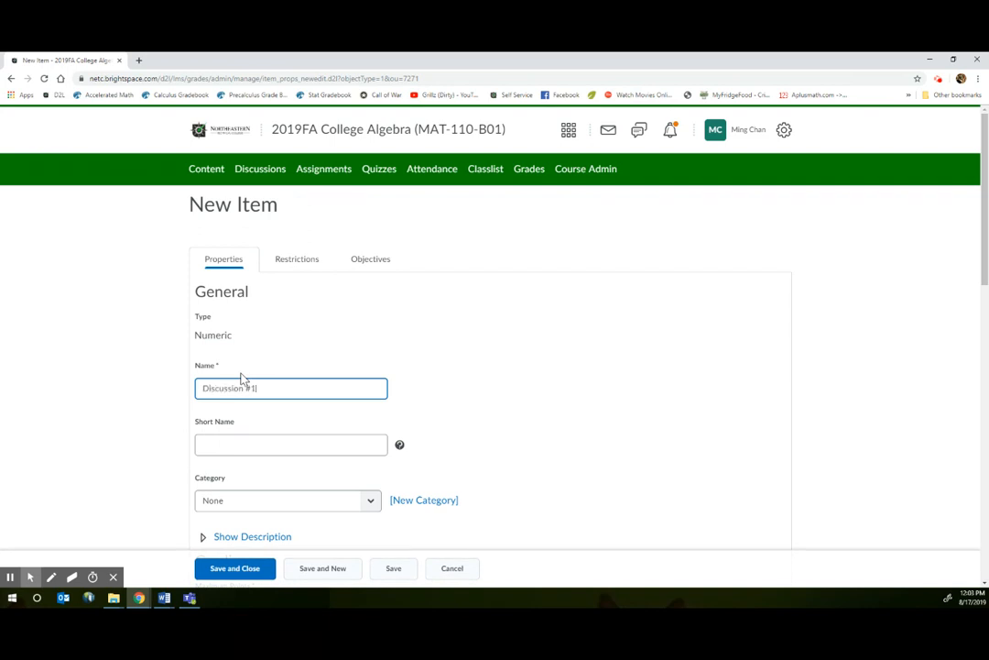
left_click_drag(303, 387, 166, 395)
left_click(604, 454)
Assign Discussion #1 to the Discussions category with maximum points of 100, and save and close it.
scroll(604, 454, "down", 6)
left_click(218, 302)
left_click(229, 354)
scroll(262, 316, "up", 2)
left_click(291, 294)
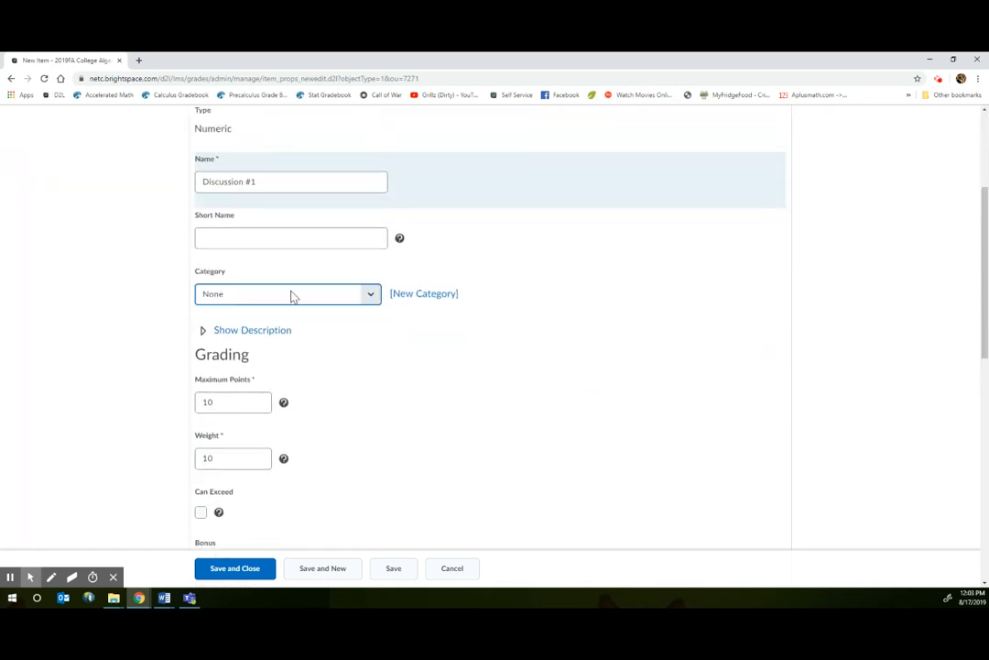
left_click(334, 295)
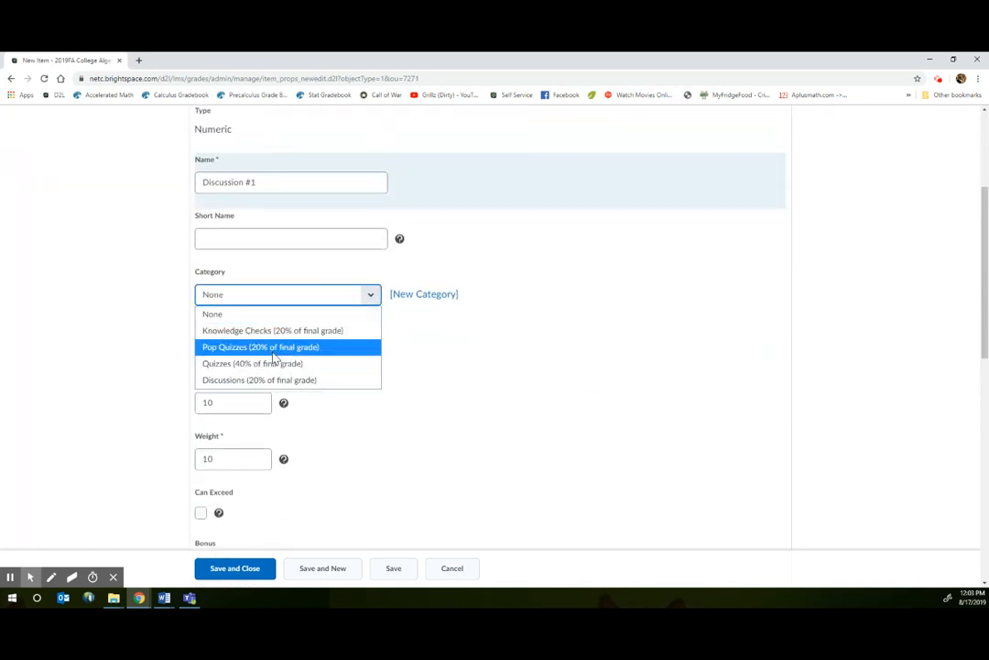
left_click(274, 379)
left_click(209, 402)
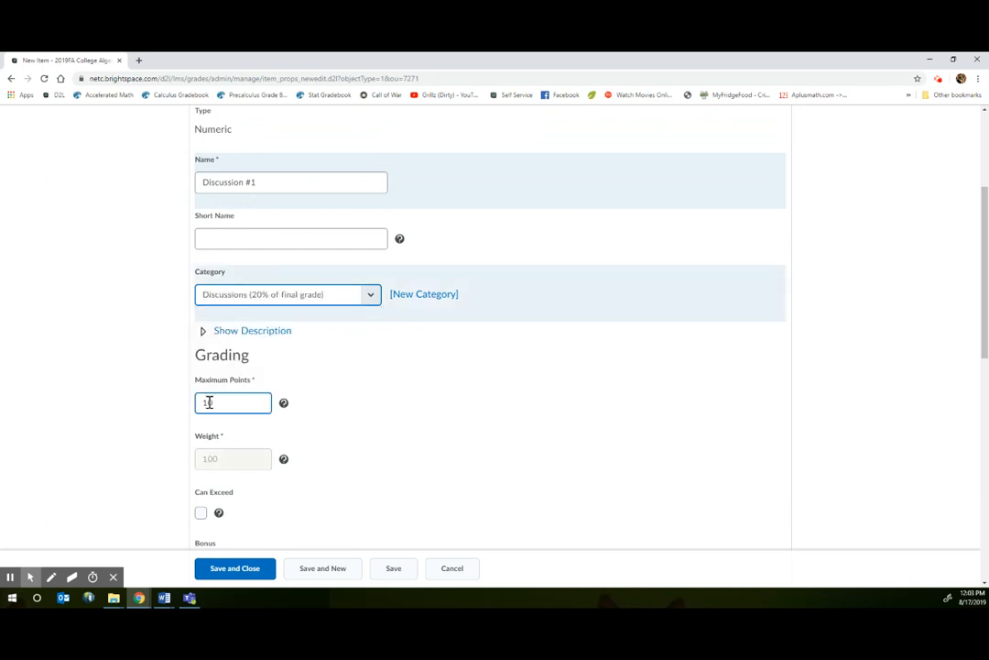
scroll(240, 429, "down", 1)
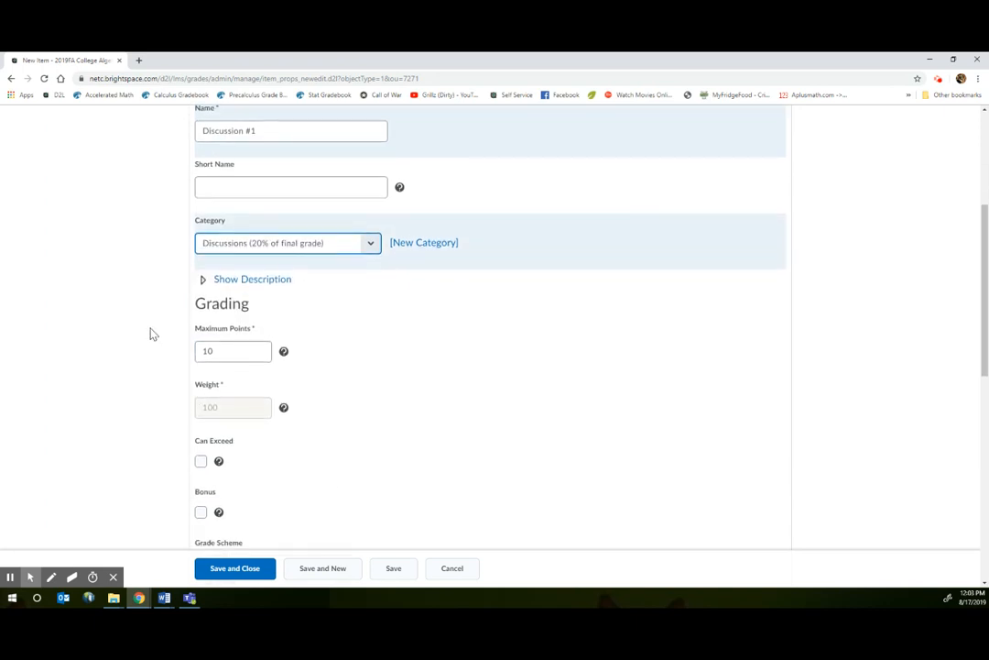
left_click(221, 350)
type("0")
left_click(249, 570)
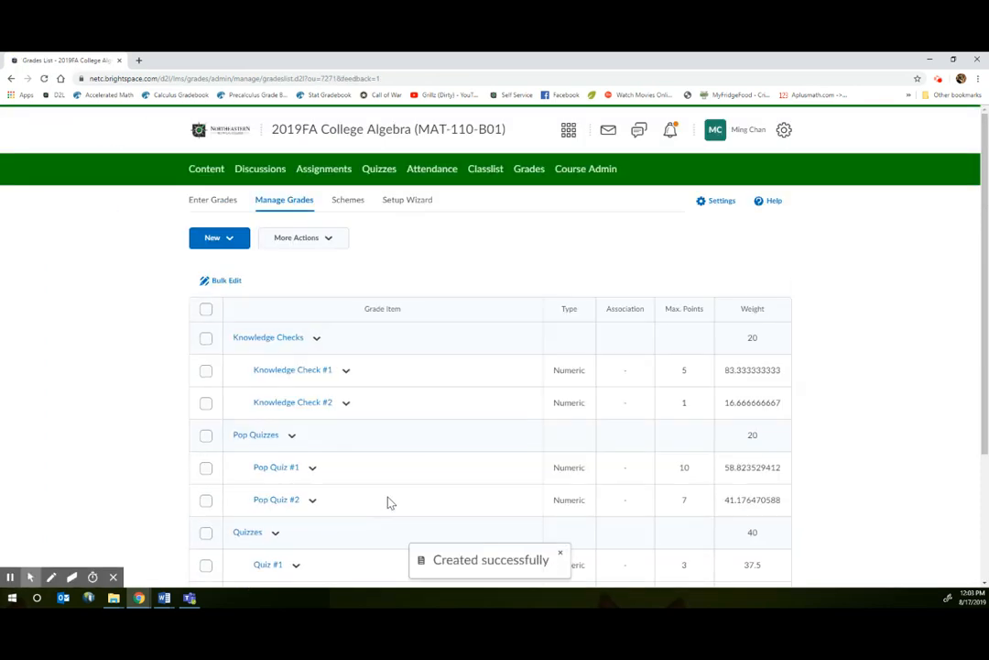
Start a new numeric grade item and name it Discussion #2.
scroll(524, 482, "down", 2)
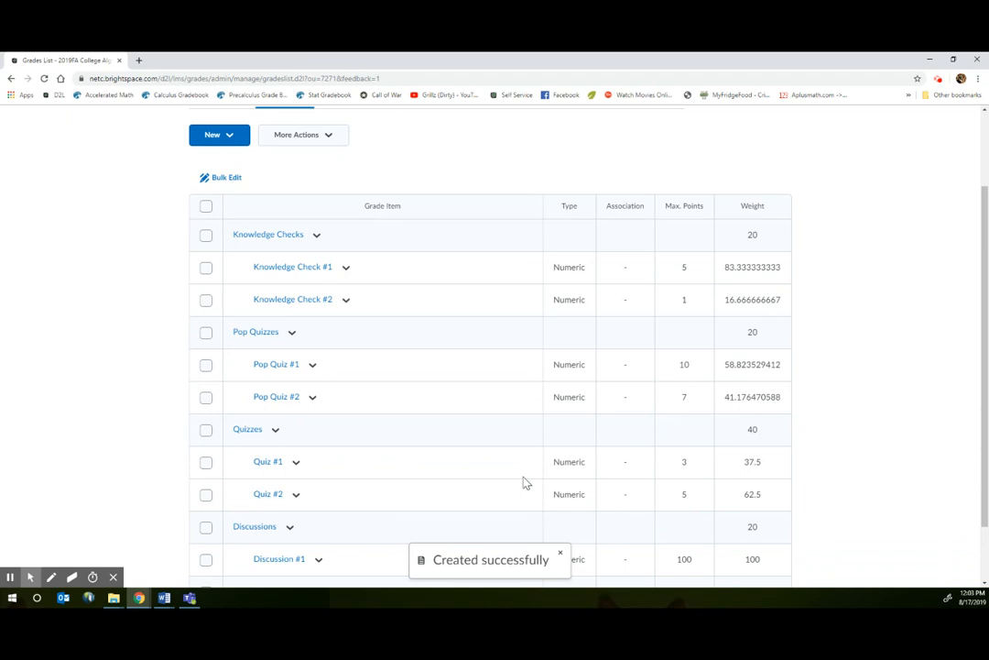
scroll(524, 483, "down", 2)
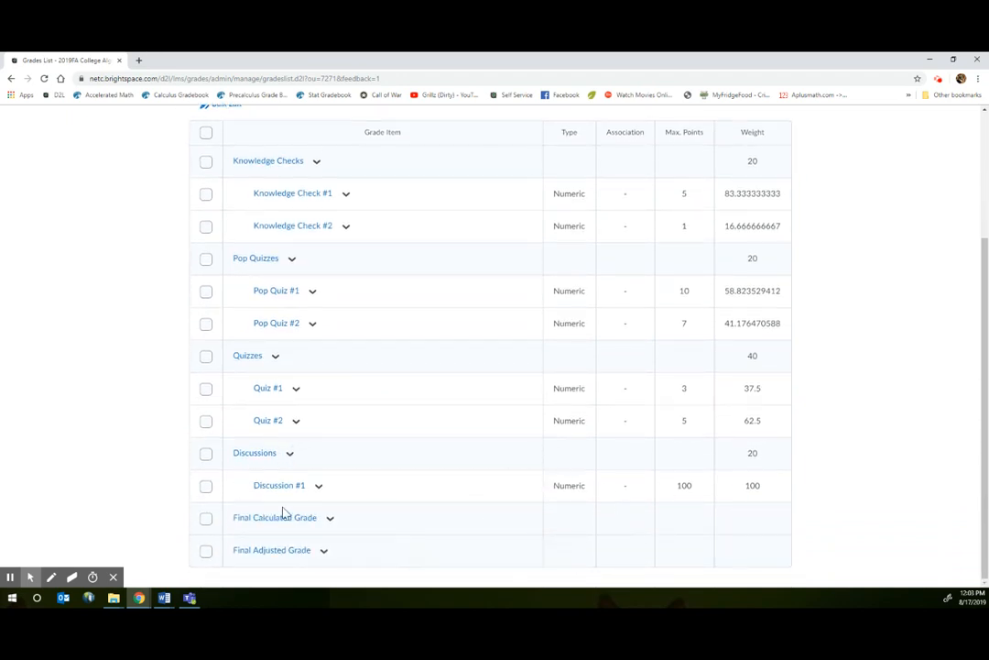
scroll(342, 471, "up", 3)
left_click(220, 245)
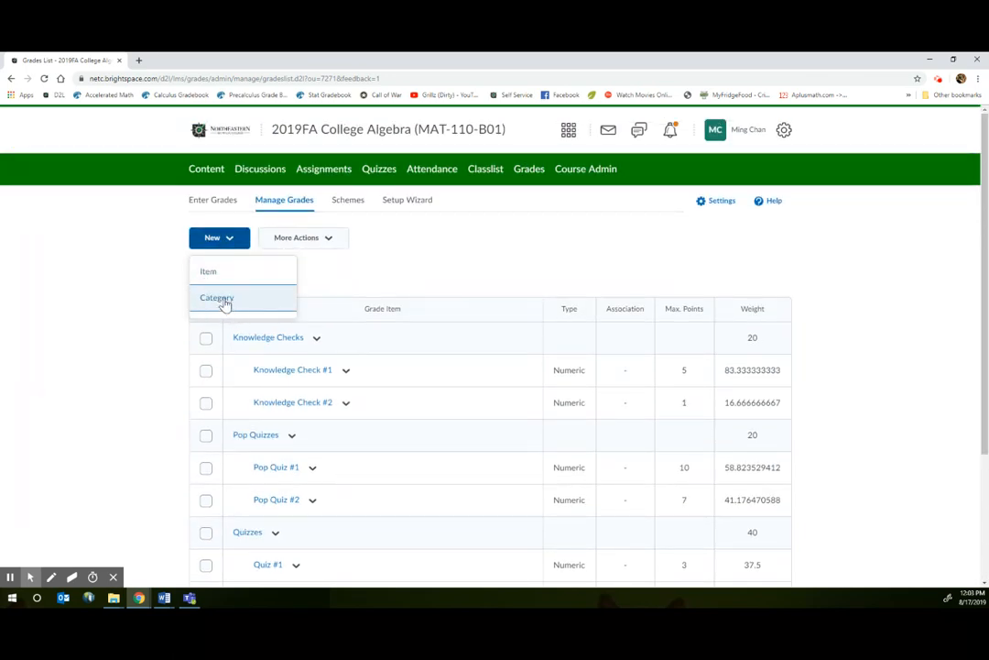
left_click(221, 271)
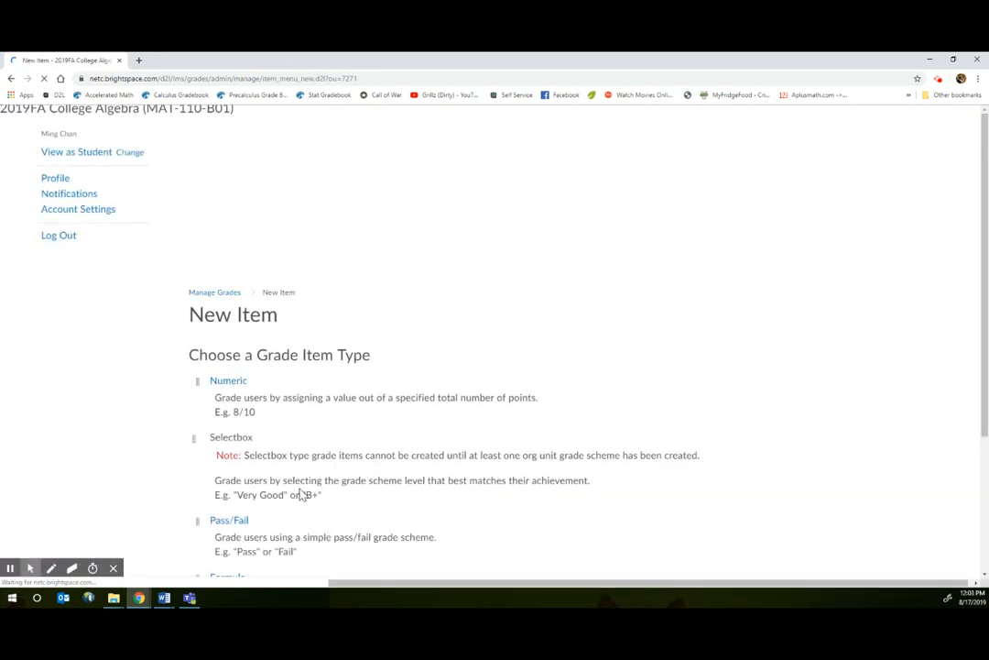
left_click(224, 286)
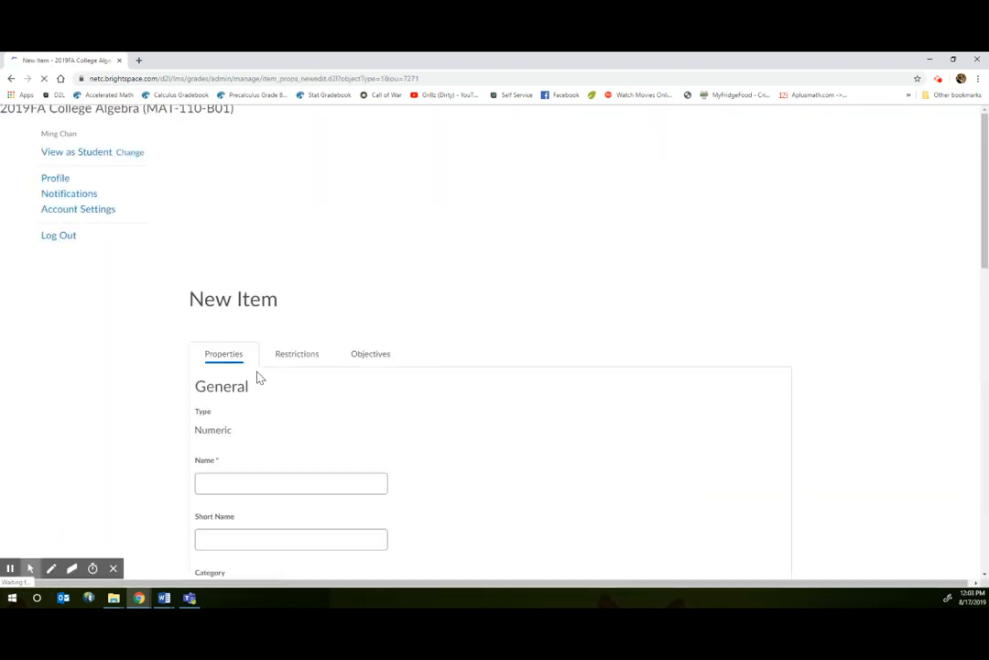
left_click(249, 395)
type("Discussion #12")
Assign Discussion #2 to the Discussions category, and save and close it.
scroll(316, 398, "down", 2)
left_click(284, 346)
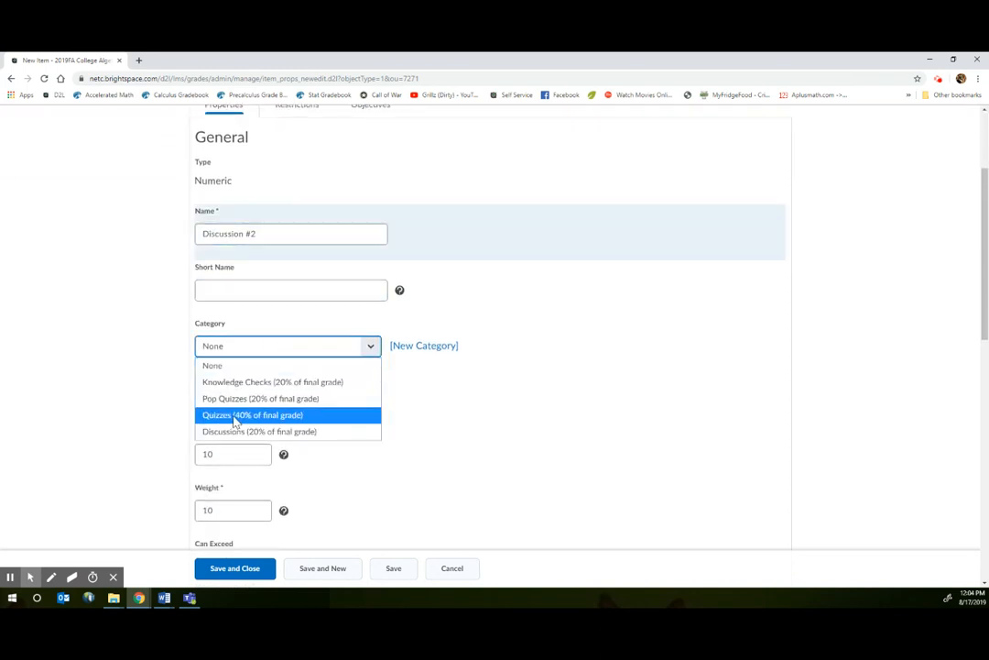
left_click(249, 431)
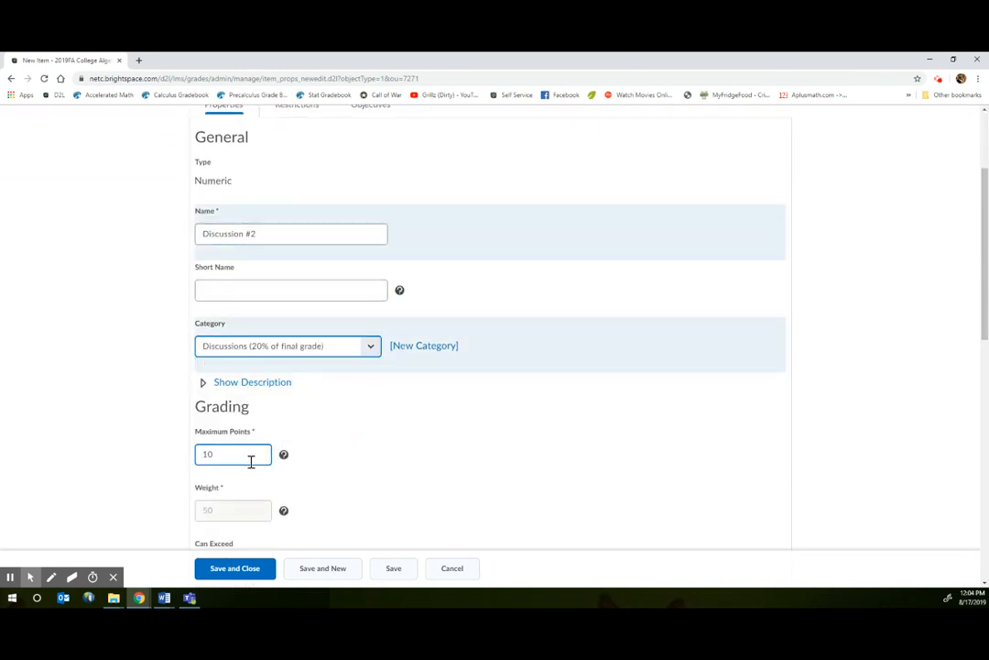
left_click(252, 576)
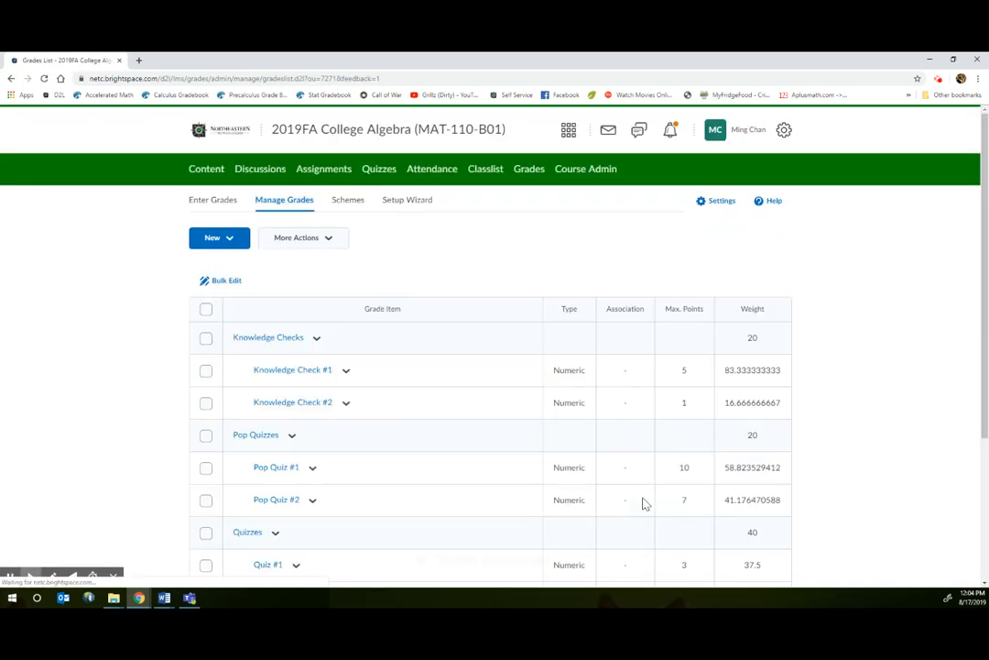
Check the weight distribution setting of the Discussions category and leave its edit page without saving.
scroll(644, 503, "down", 3)
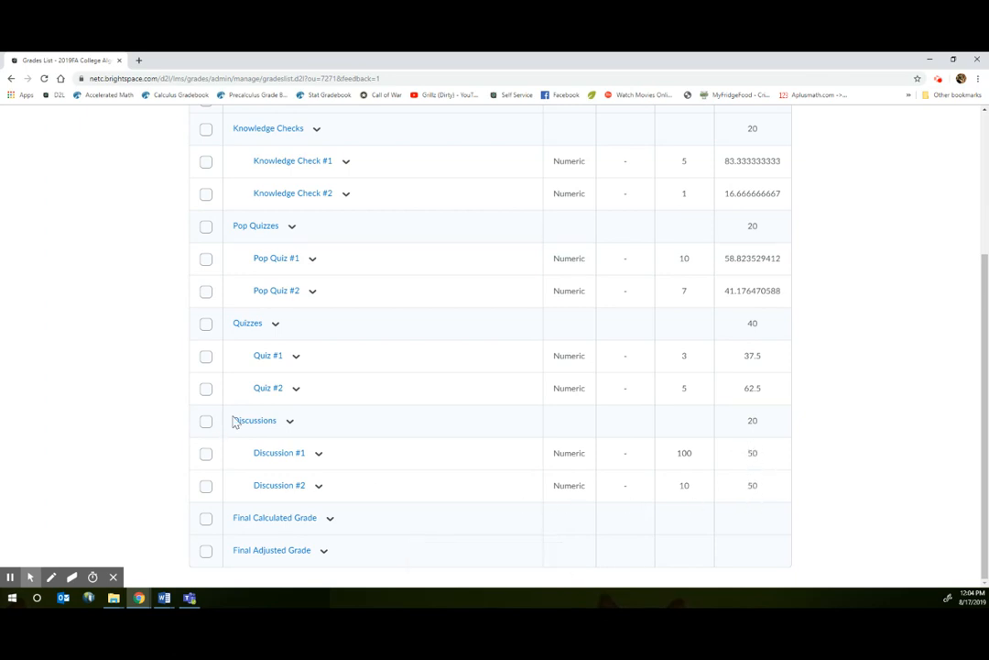
left_click(289, 423)
left_click(300, 300)
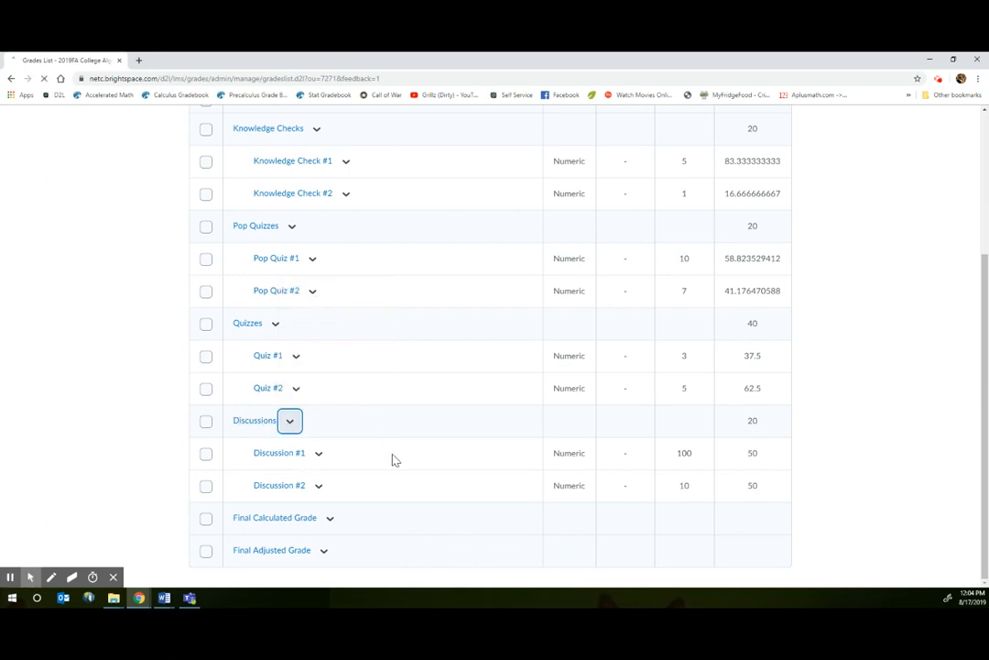
scroll(374, 490, "down", 3)
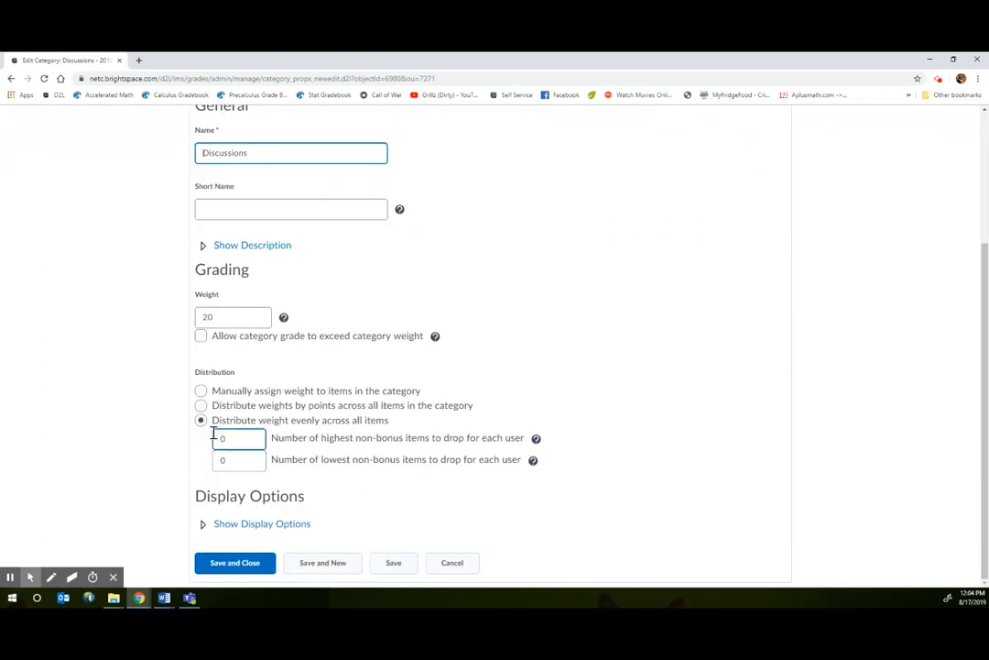
left_click(457, 569)
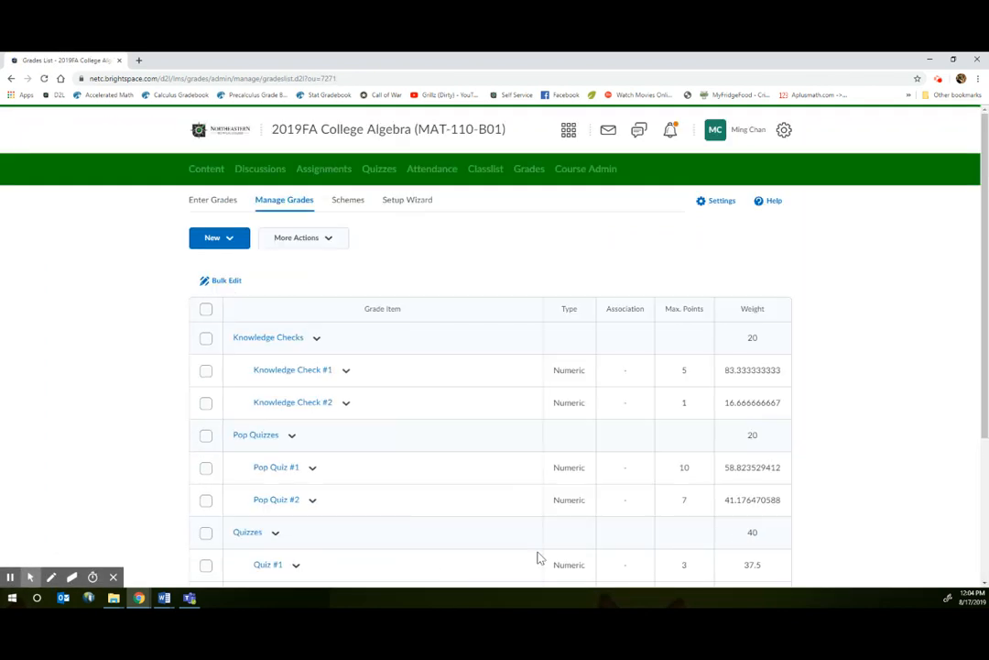
Edit Discussion #2 to set its maximum points to 100, and save and close it.
scroll(550, 559, "down", 3)
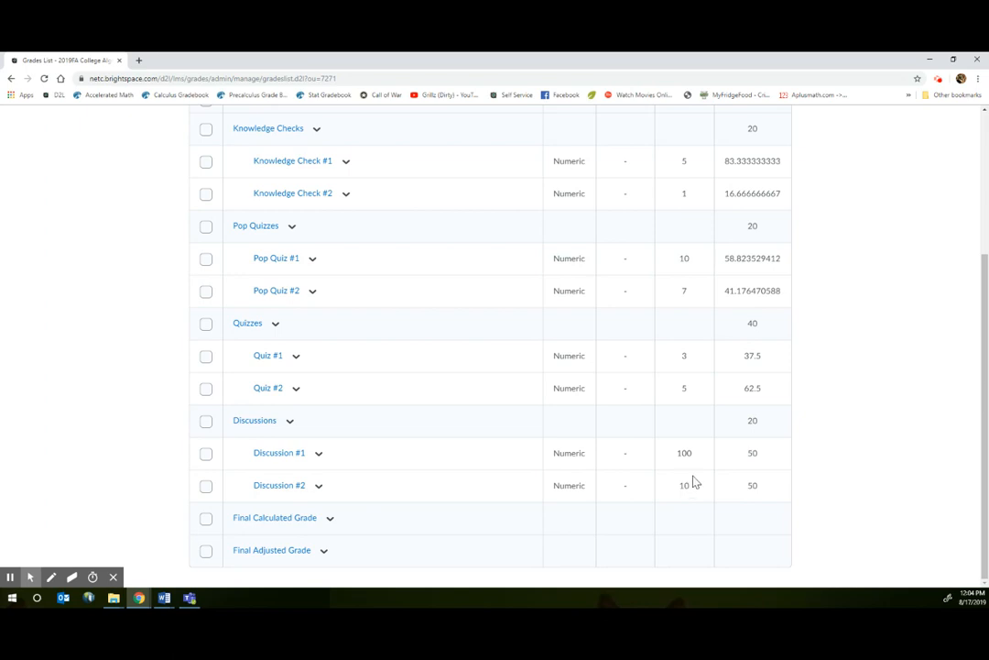
left_click(320, 490)
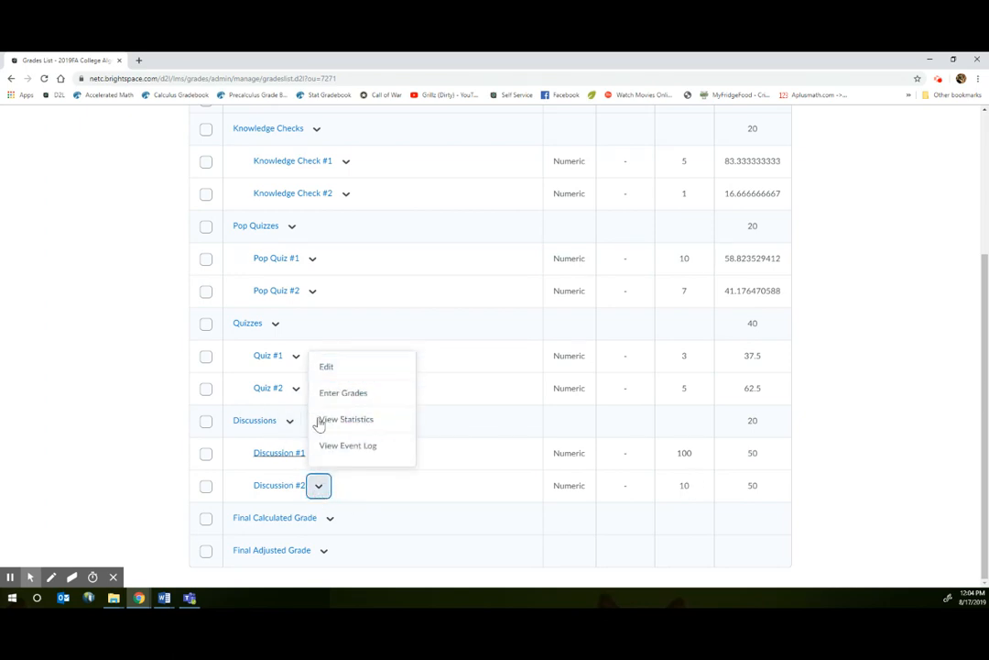
left_click(339, 370)
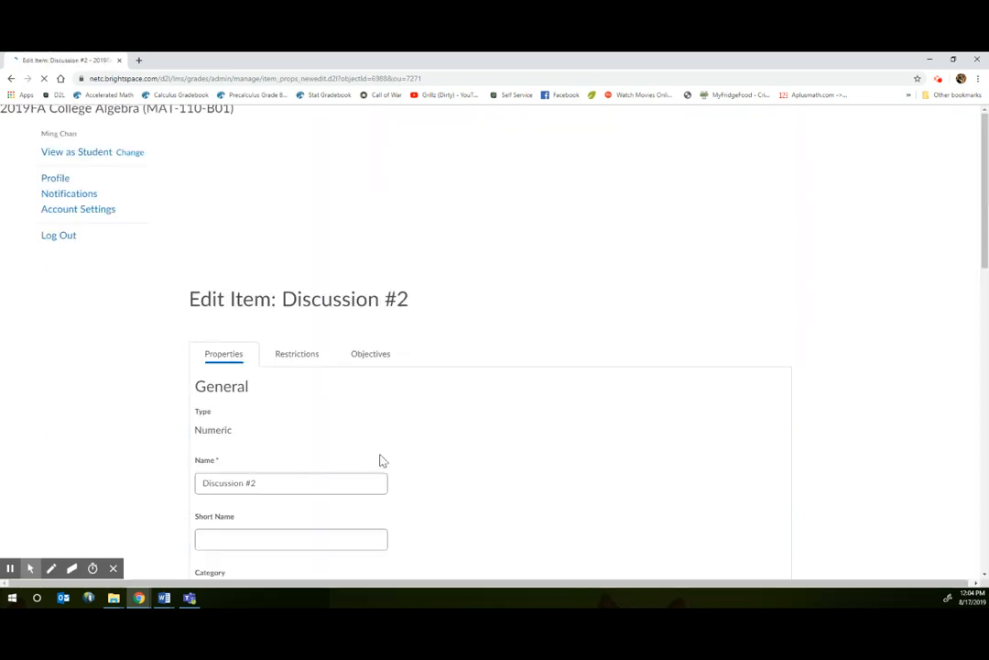
scroll(274, 477, "down", 5)
scroll(221, 309, "up", 3)
left_click(229, 302)
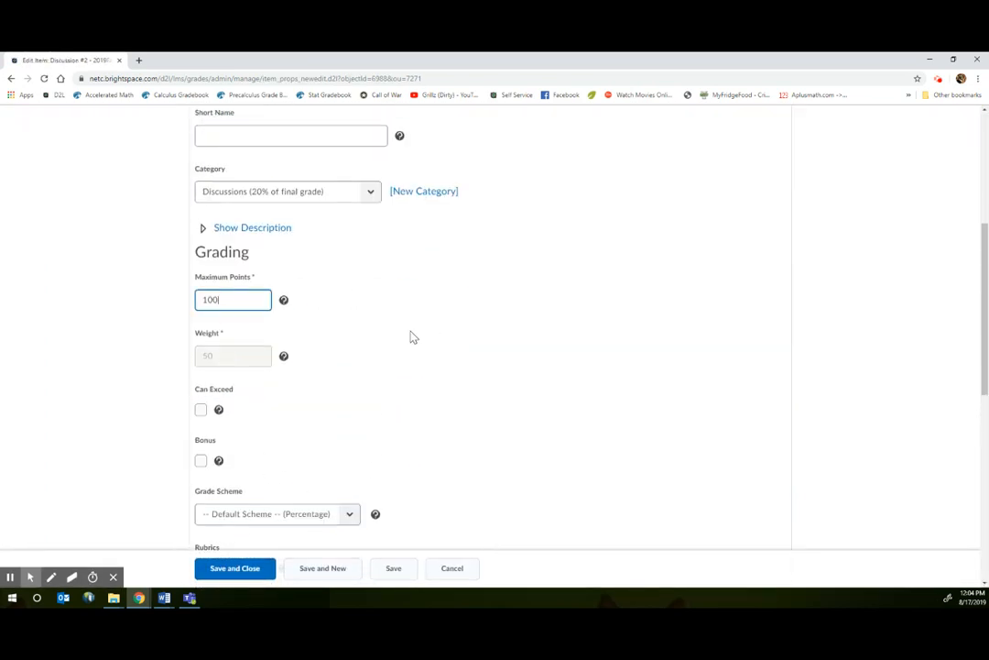
left_click(262, 569)
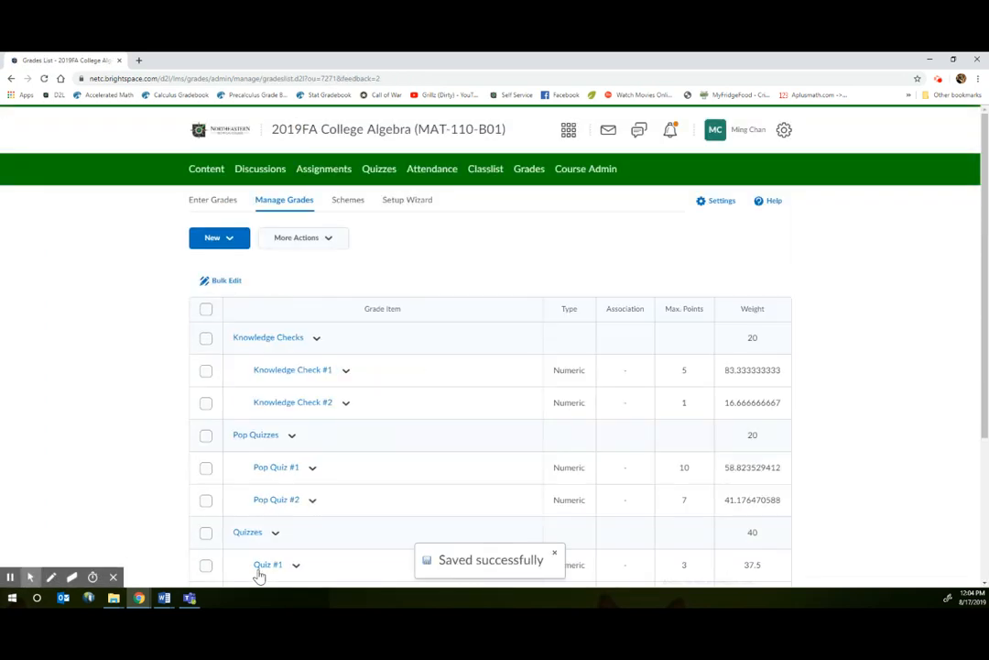
Open the Quizzes category for editing.
scroll(389, 451, "down", 3)
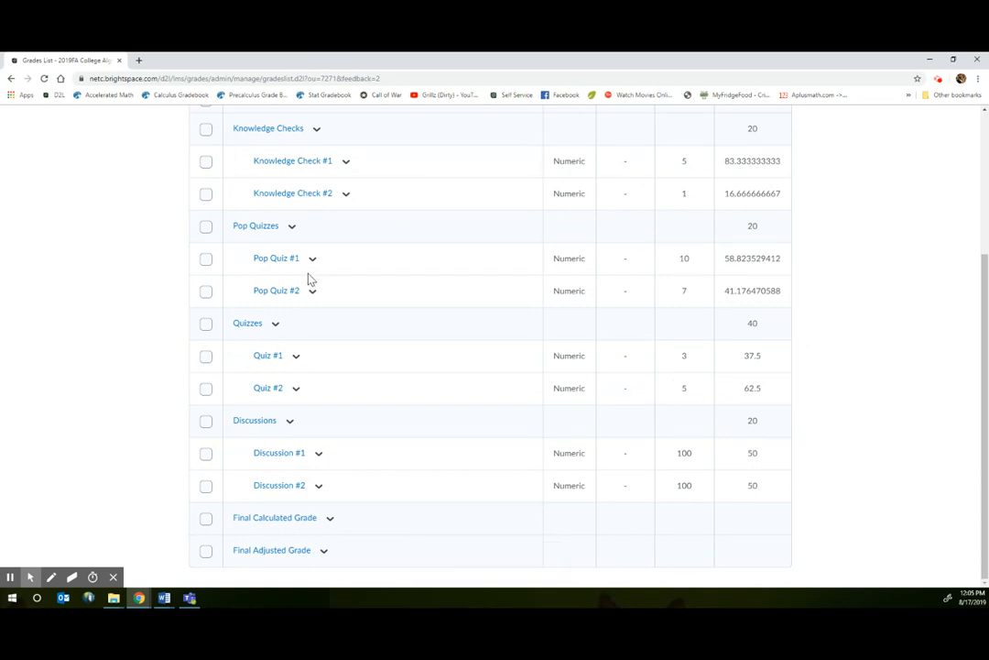
left_click(275, 323)
left_click(302, 357)
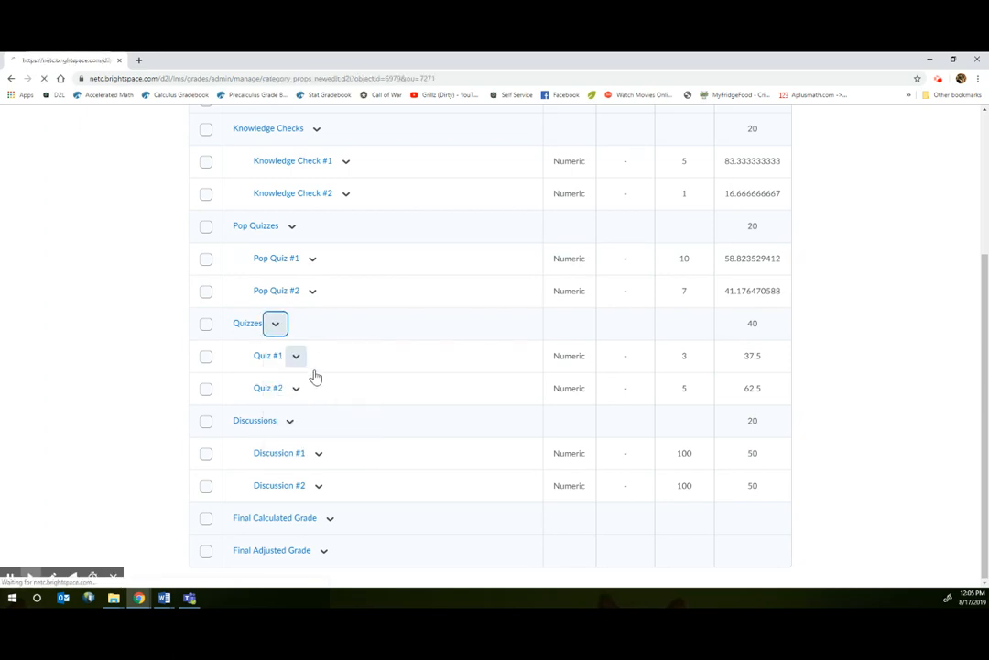
Review the Quizzes category's weight and distribution settings, leaving them without saving.
scroll(408, 431, "down", 2)
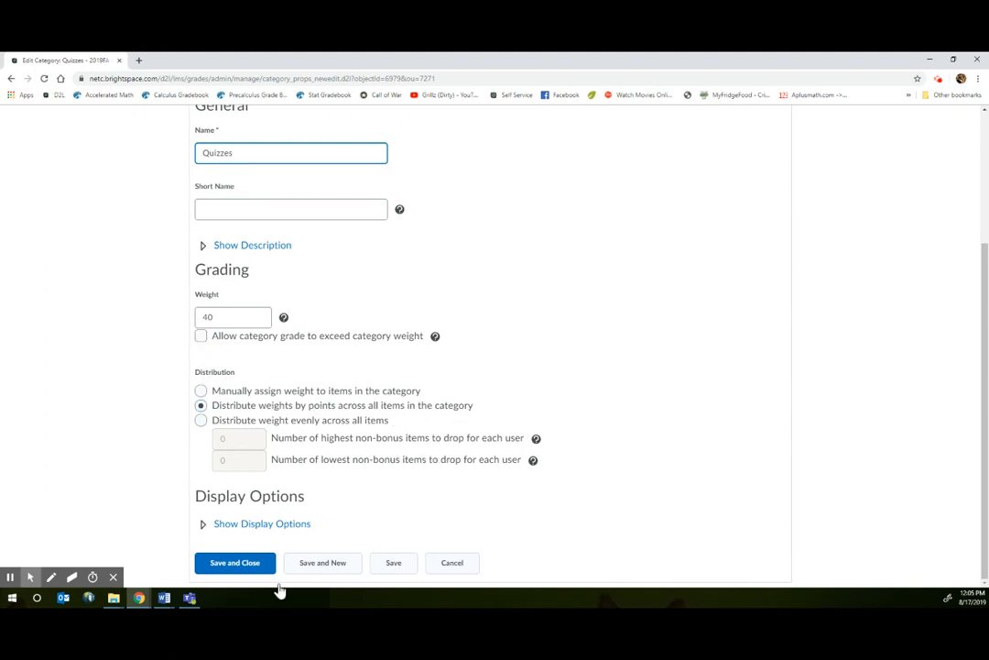
left_click(453, 565)
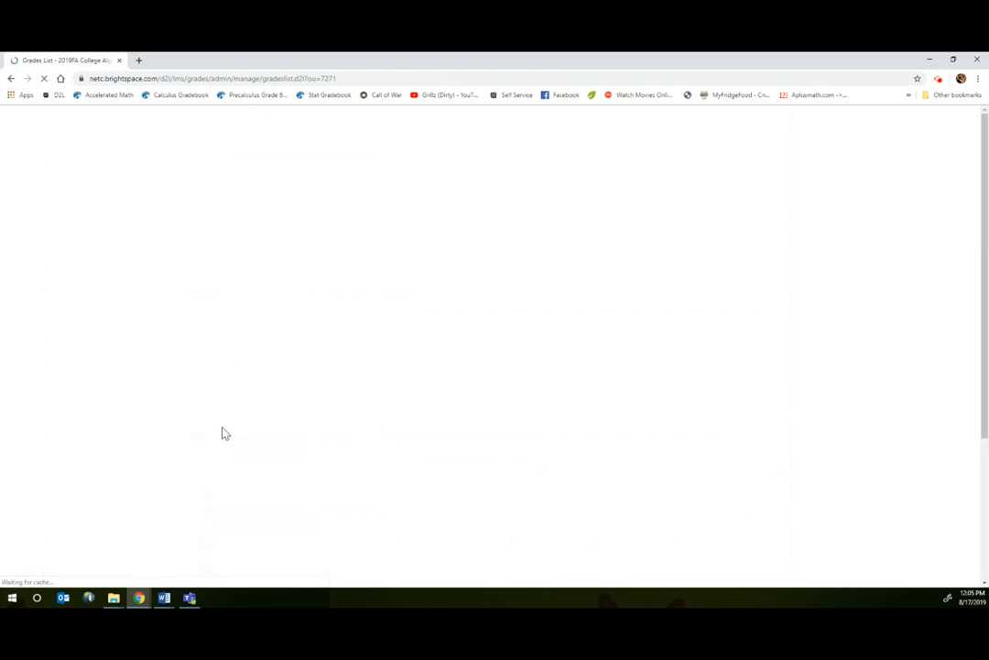
Set the maximum points of the Quiz #1 grade item to 100 and save it.
scroll(221, 415, "down", 4)
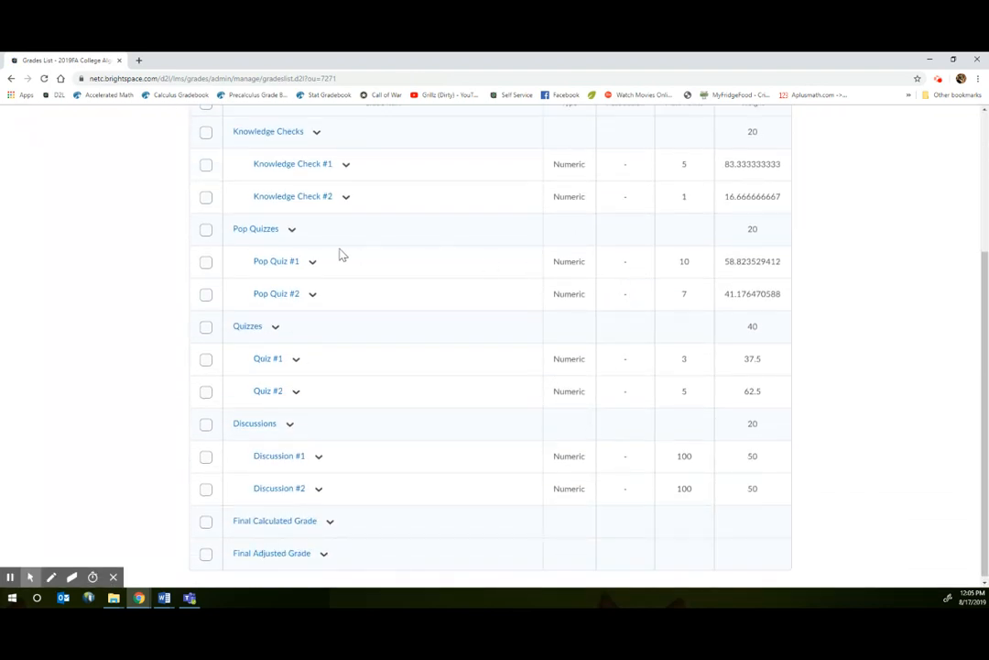
left_click(296, 359)
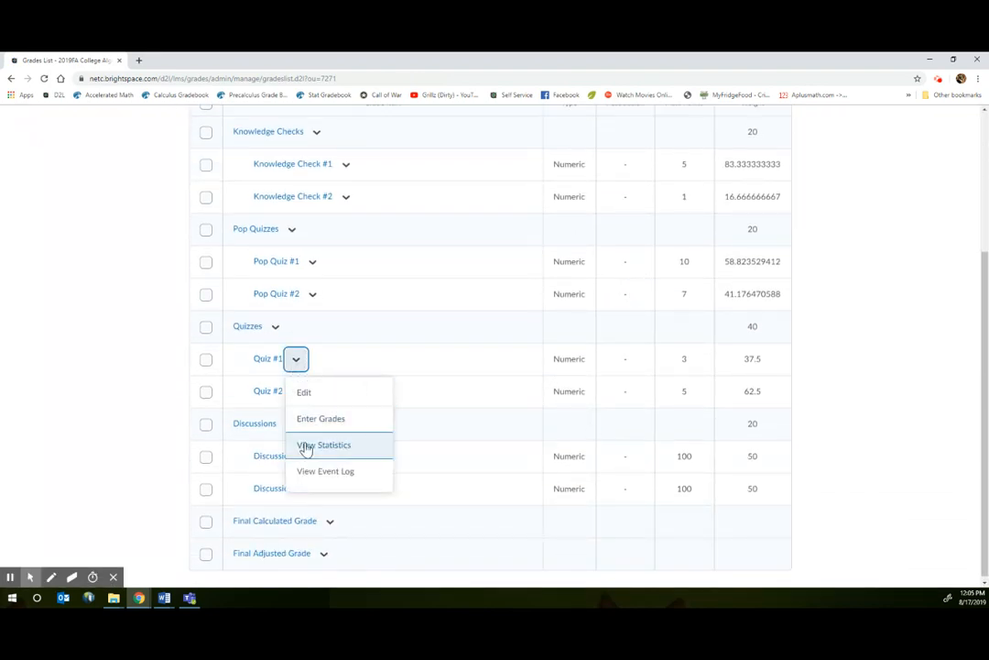
left_click(308, 393)
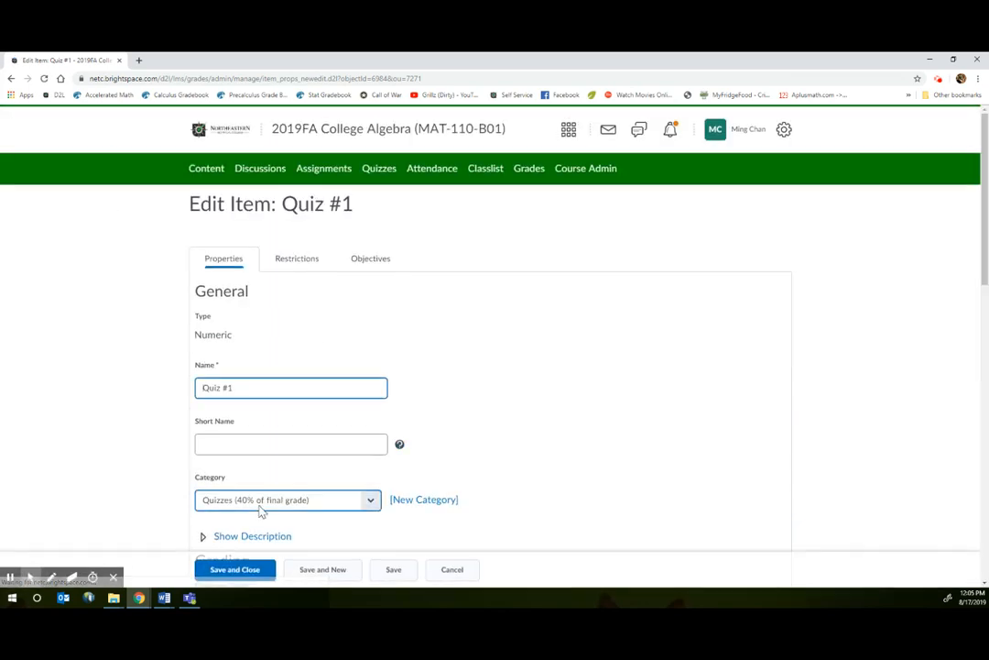
scroll(260, 511, "down", 10)
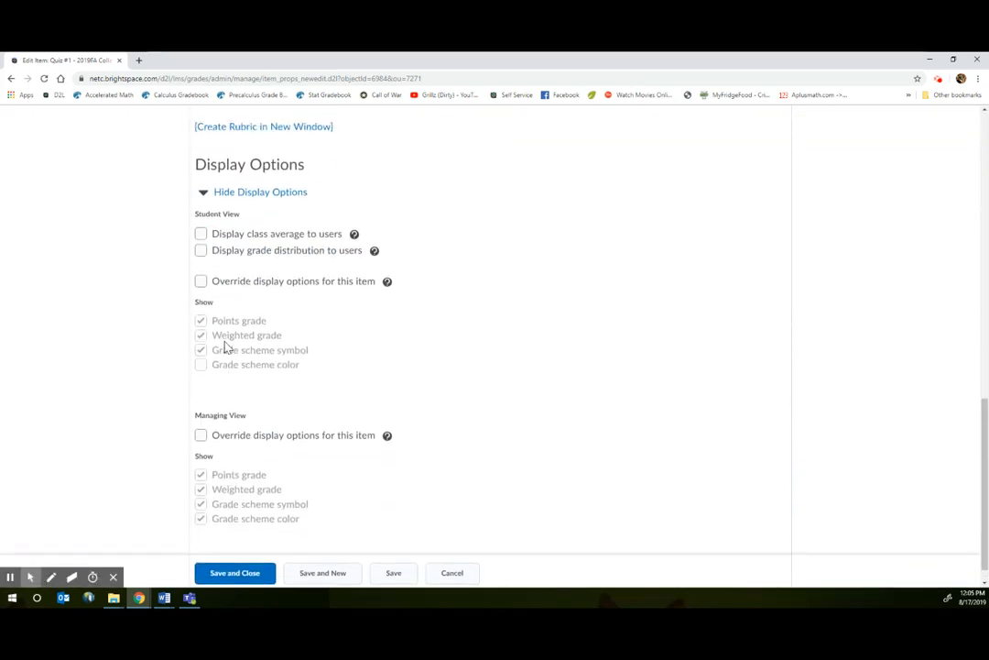
scroll(259, 435, "up", 5)
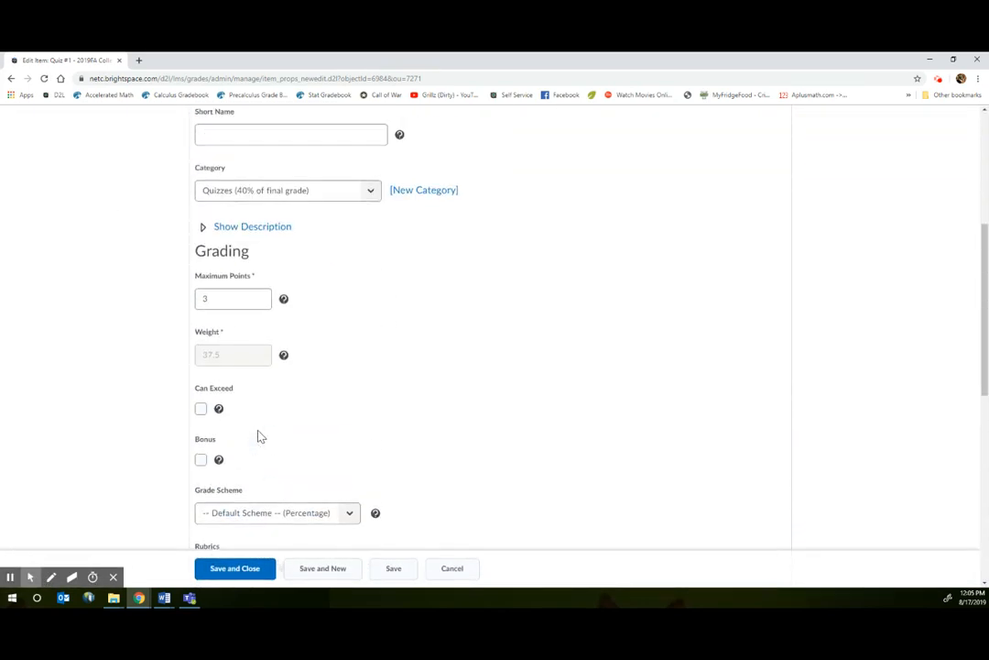
scroll(258, 437, "up", 2)
left_click_drag(248, 453, 120, 453)
type("100")
left_click(236, 569)
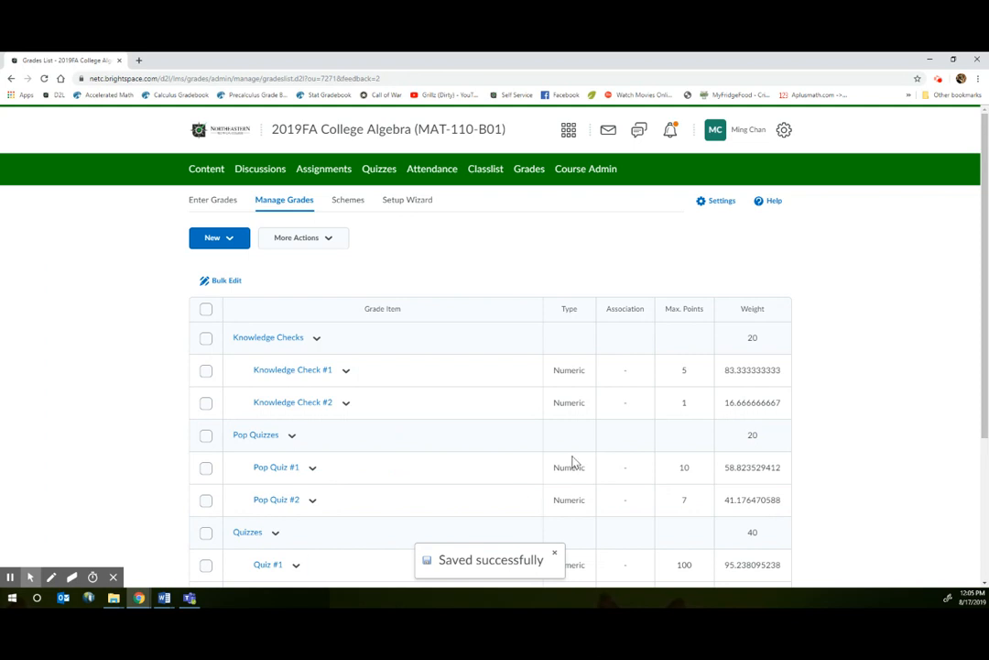
Set the maximum points of the Quiz #2 grade item to 100 and save it.
scroll(717, 495, "down", 3)
left_click(296, 388)
left_click(332, 427)
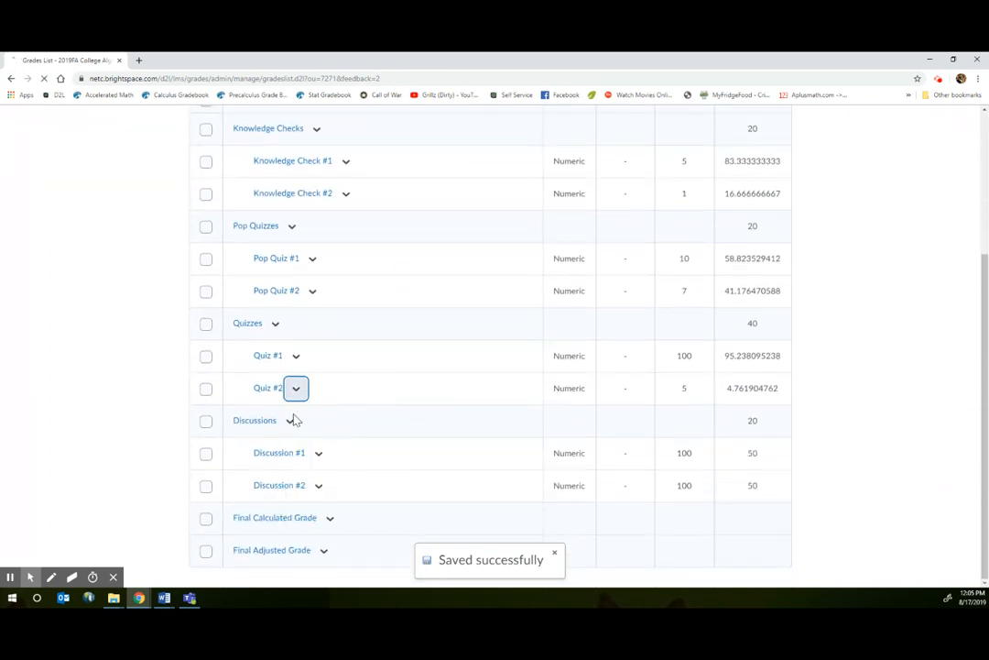
scroll(245, 433, "down", 3)
scroll(245, 433, "down", 3)
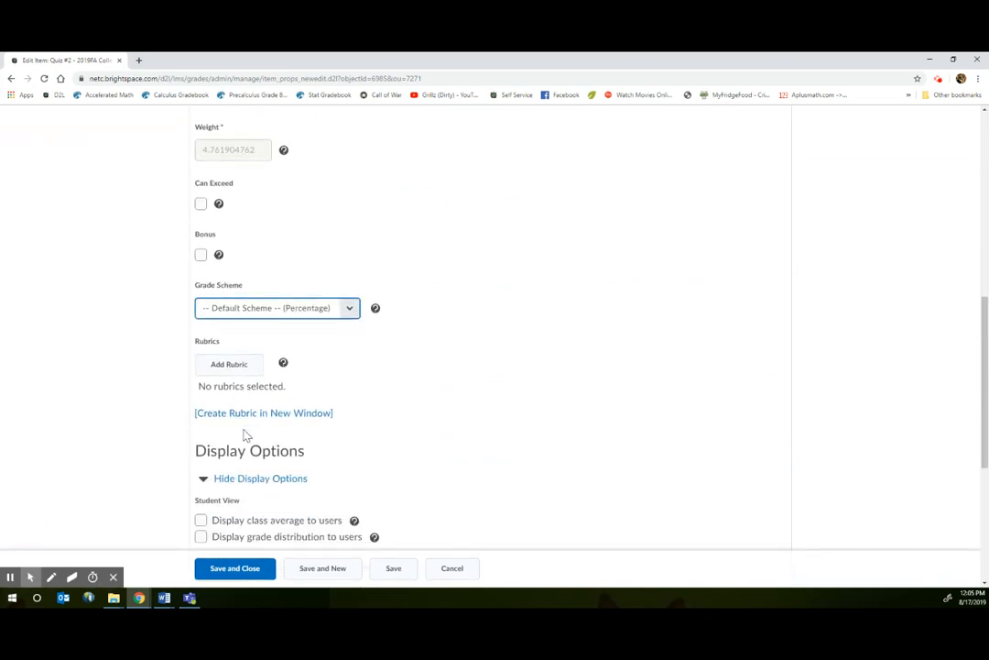
scroll(238, 315, "up", 2)
left_click(203, 250)
type("00")
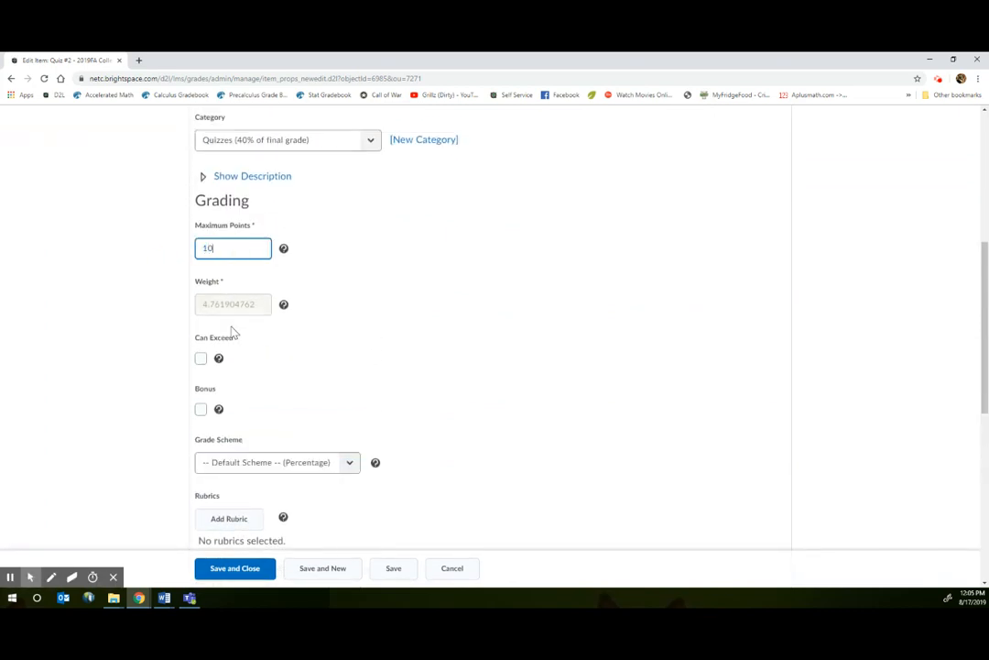
left_click(225, 568)
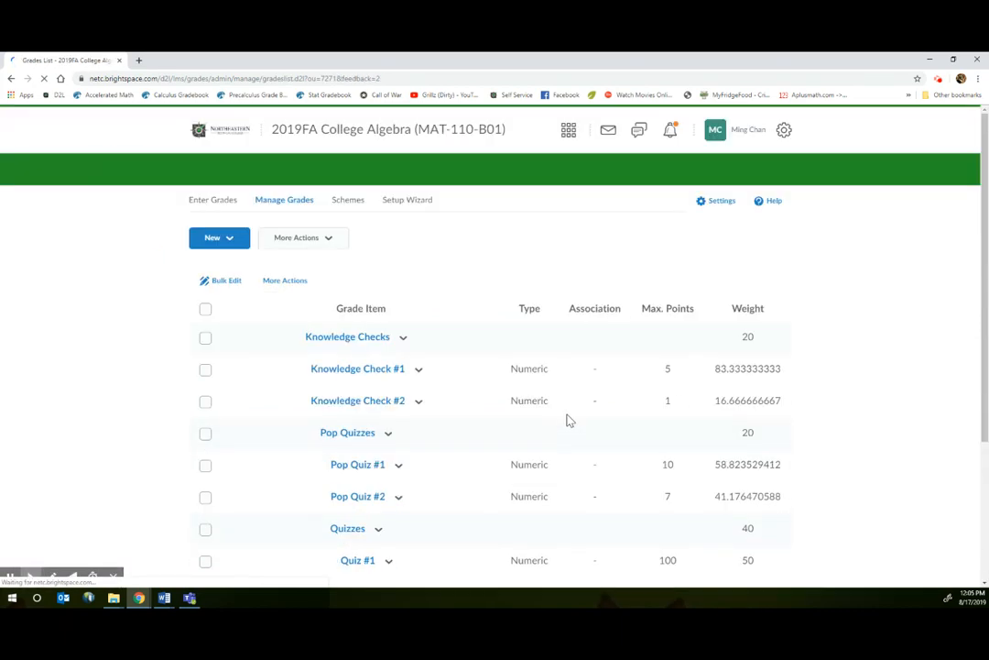
Check how the Quizzes category distributes weight across its items, and close the category without saving.
scroll(772, 484, "down", 3)
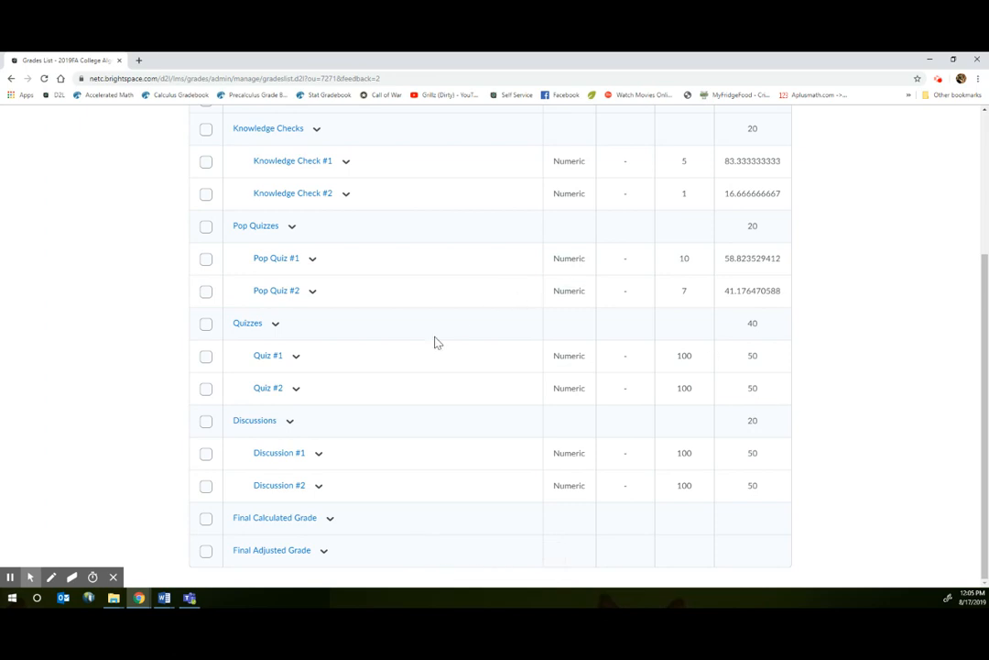
left_click(275, 324)
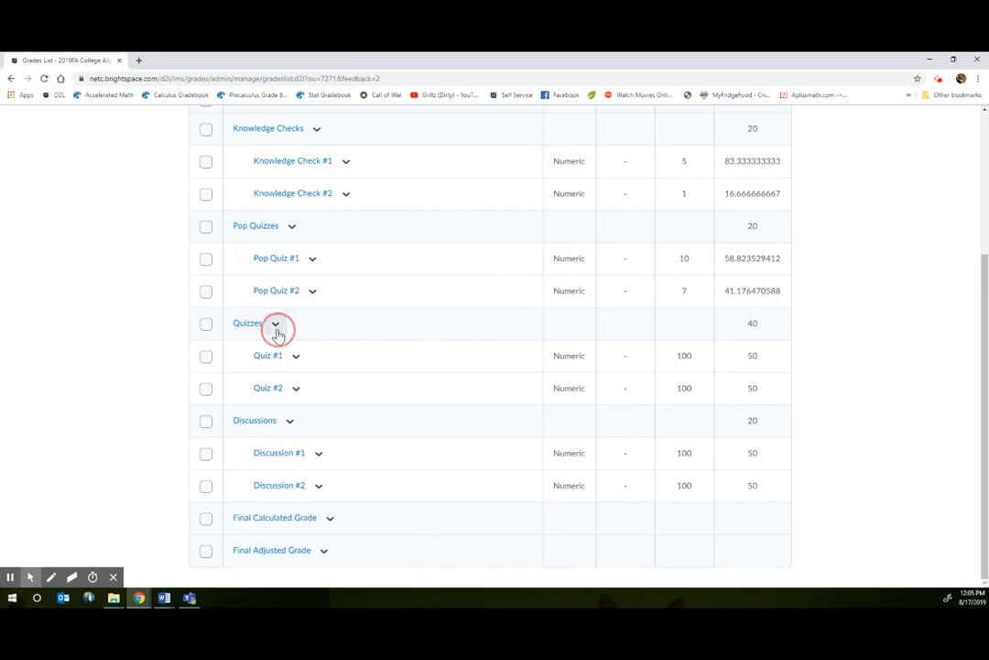
left_click(300, 358)
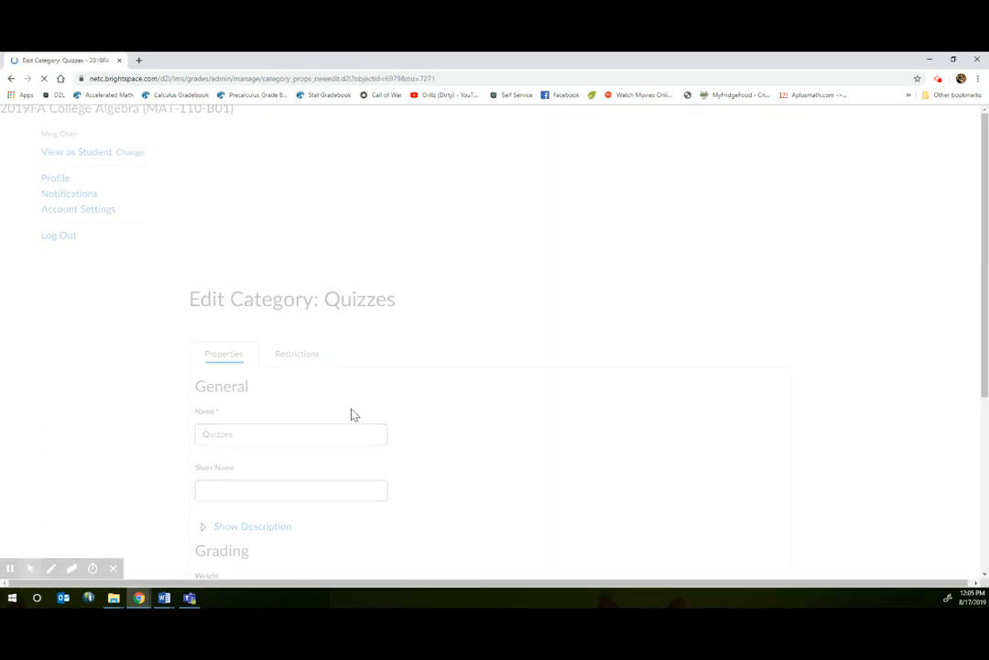
scroll(311, 448, "down", 3)
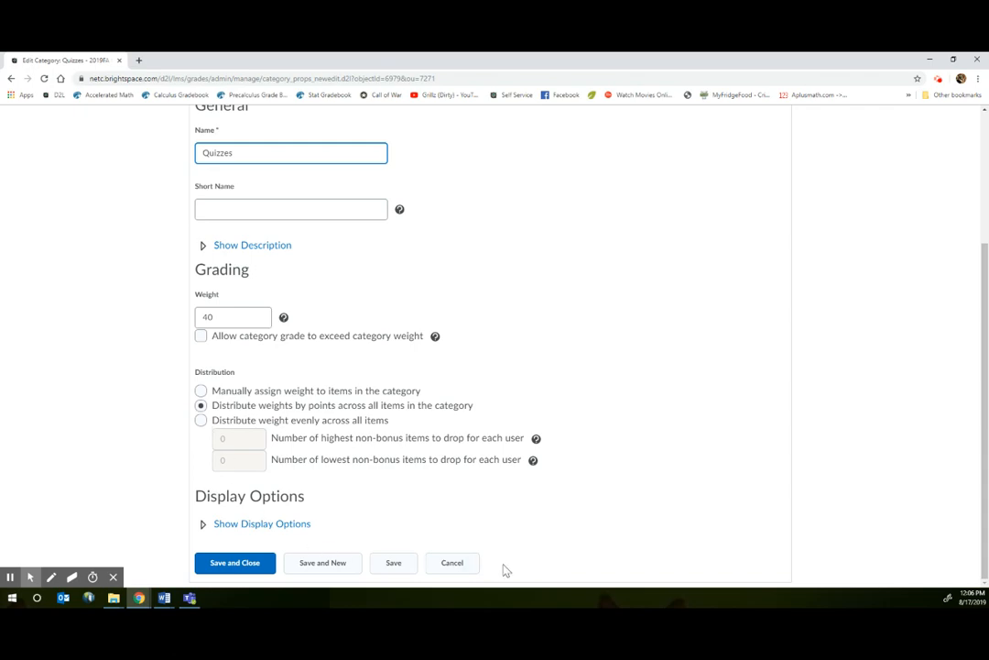
left_click(472, 564)
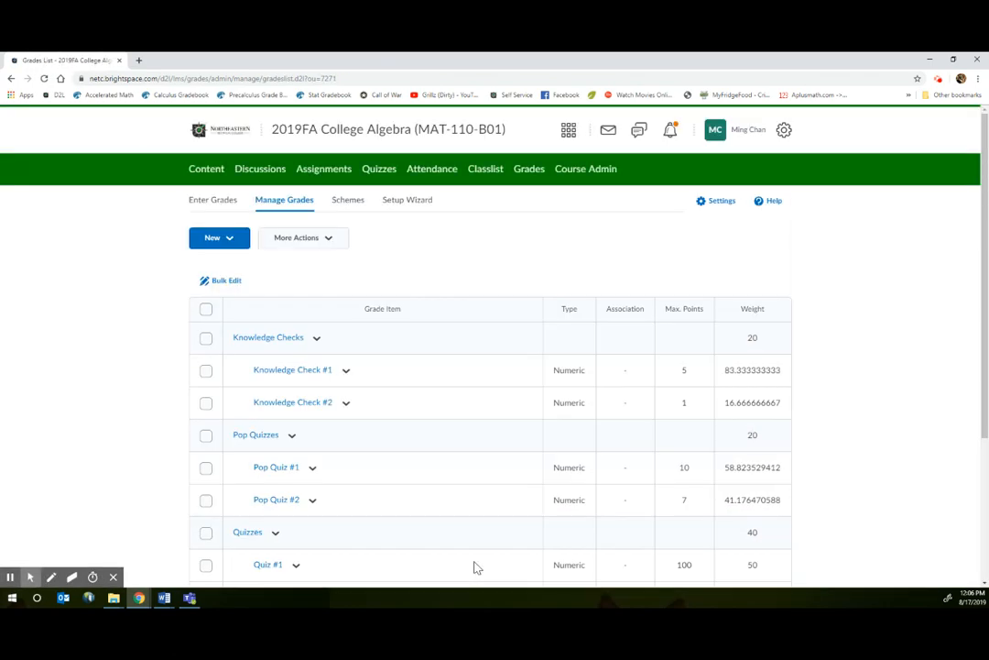
Open the grade entry view and look over the students' grades across the categories.
scroll(503, 482, "down", 3)
scroll(506, 501, "up", 3)
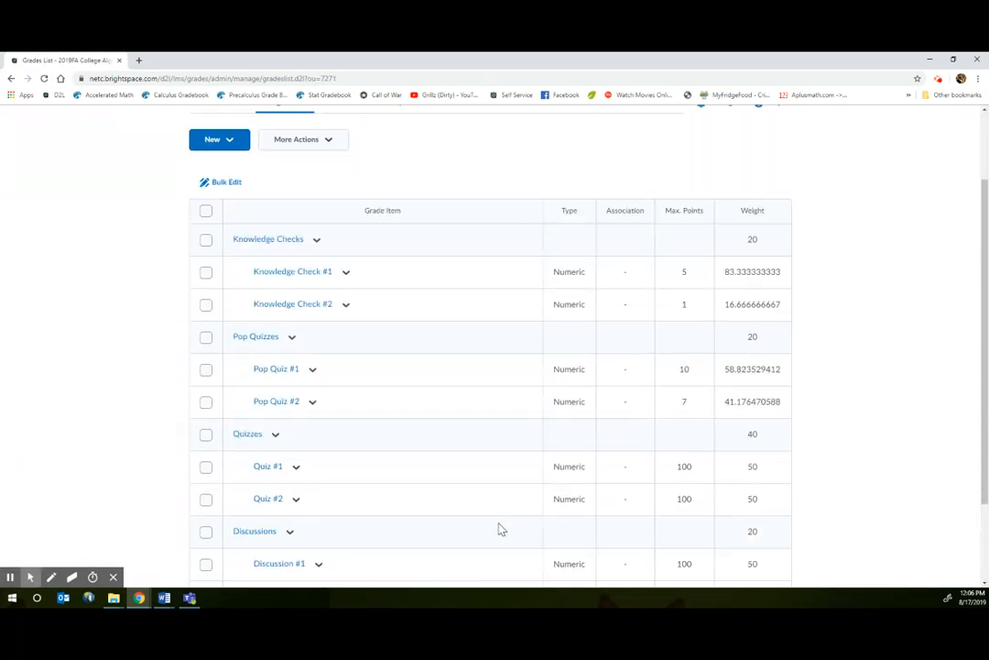
left_click(222, 200)
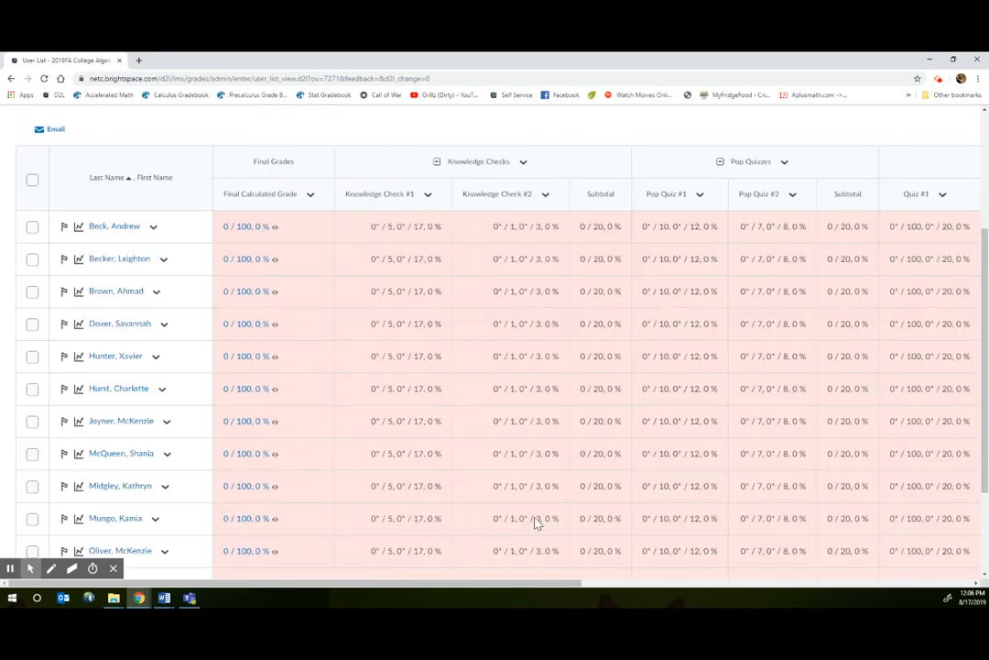
scroll(553, 464, "down", 3)
scroll(553, 471, "up", 4)
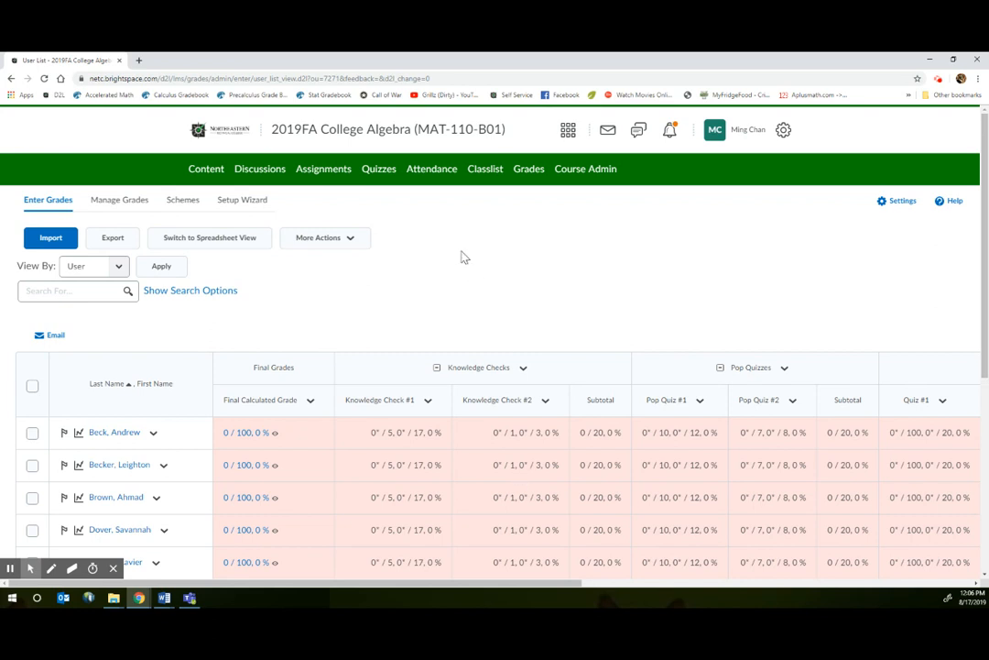
Open the table of contents in the course content and look through the weekly modules down to Week 15.
left_click(203, 173)
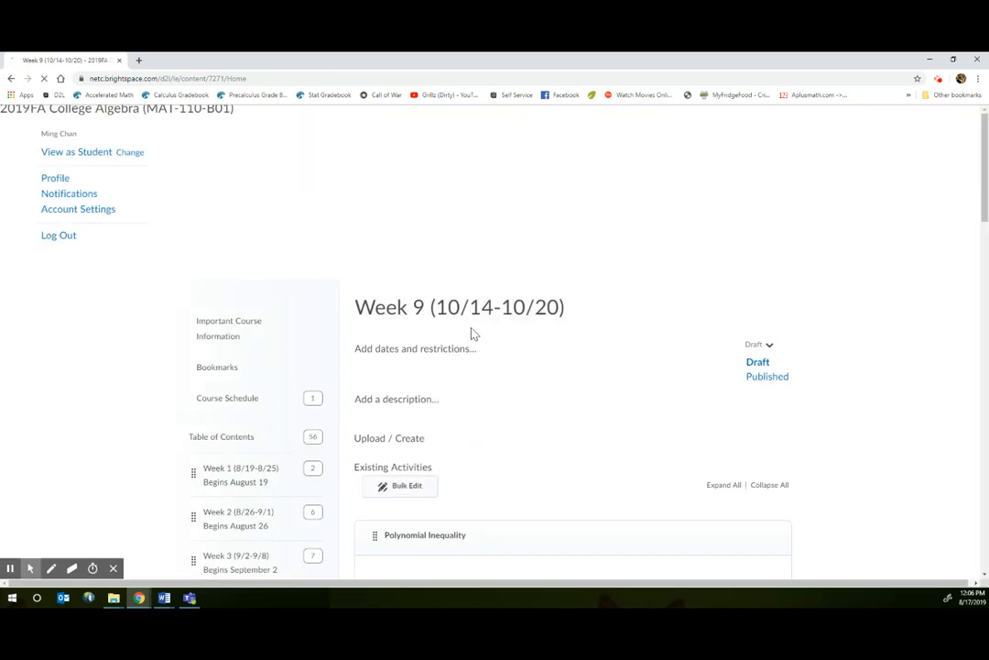
scroll(468, 449, "down", 3)
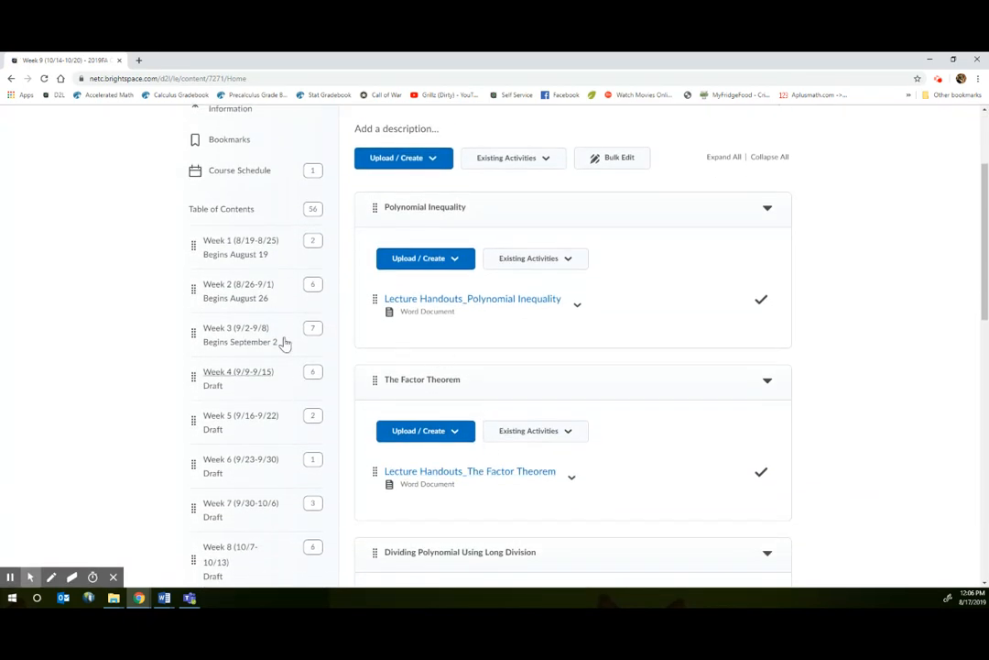
scroll(230, 227, "up", 3)
left_click(223, 365)
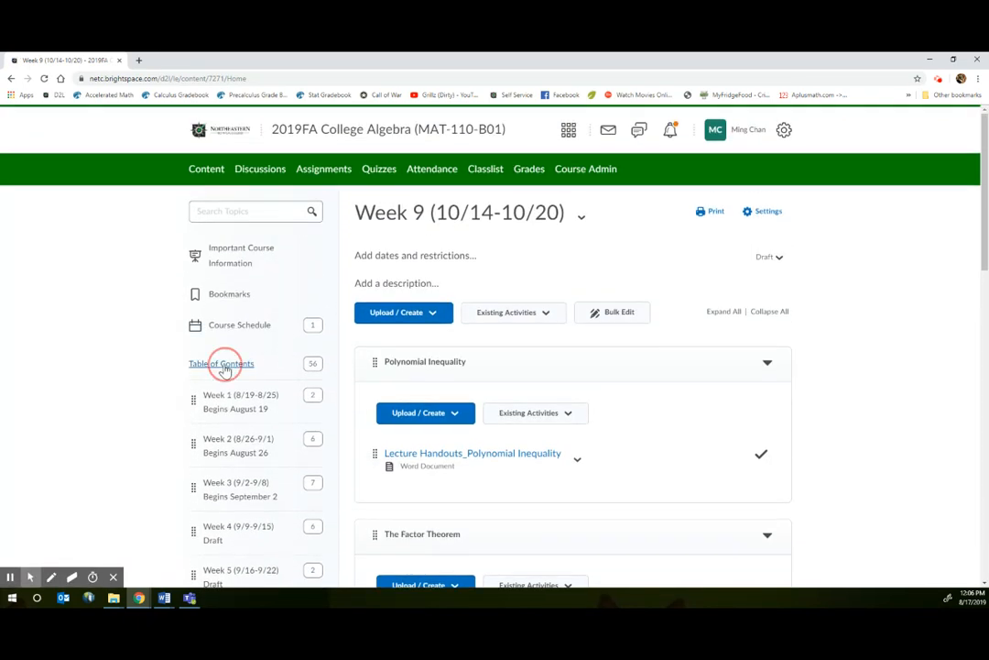
scroll(643, 509, "down", 10)
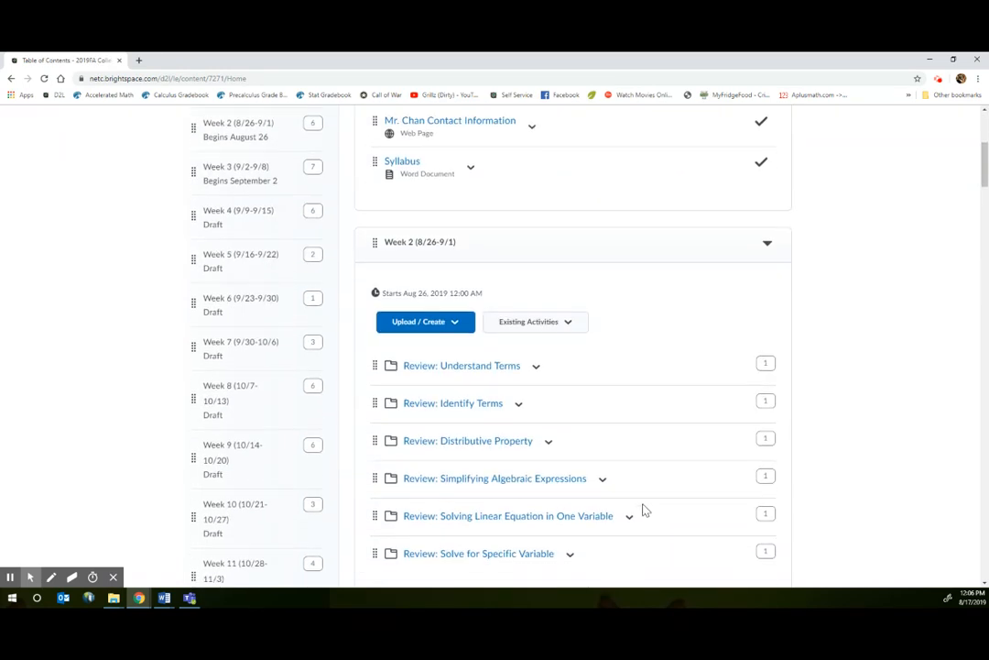
scroll(656, 531, "down", 15)
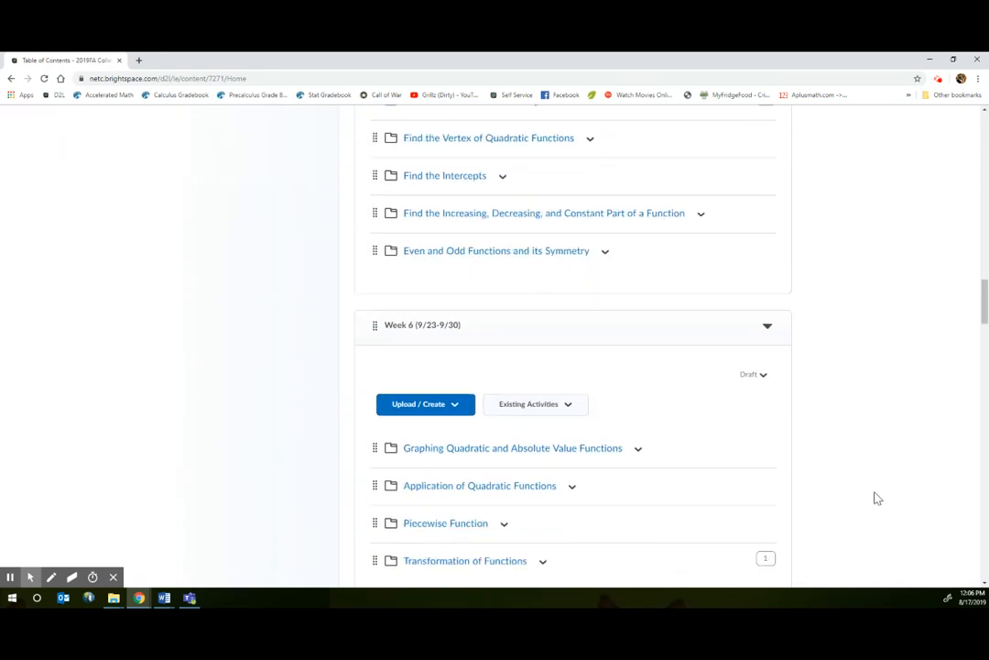
left_click_drag(984, 321, 984, 568)
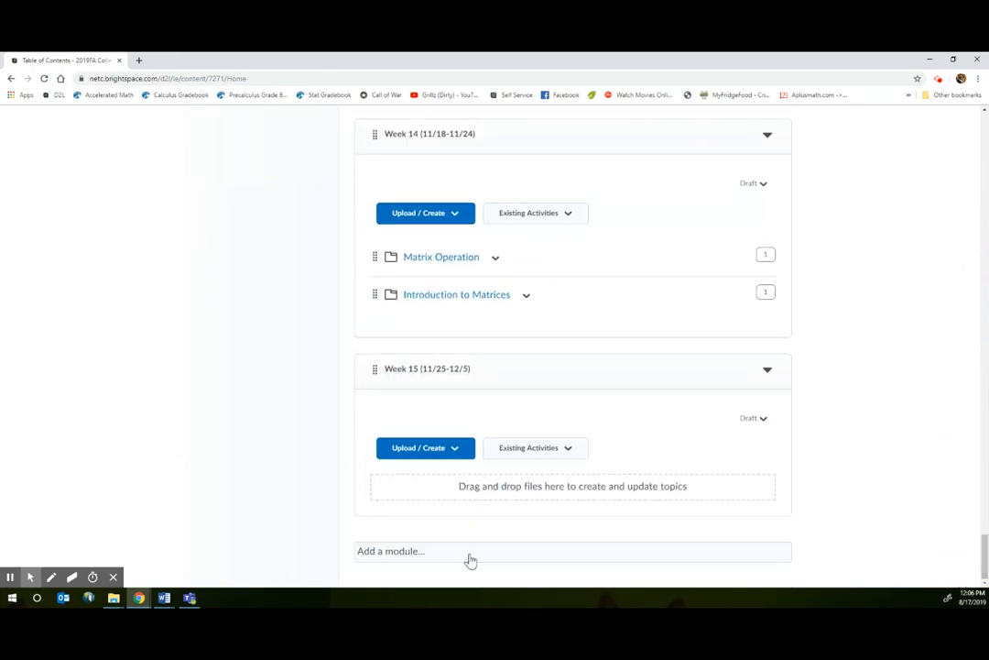
left_click_drag(978, 557, 978, 188)
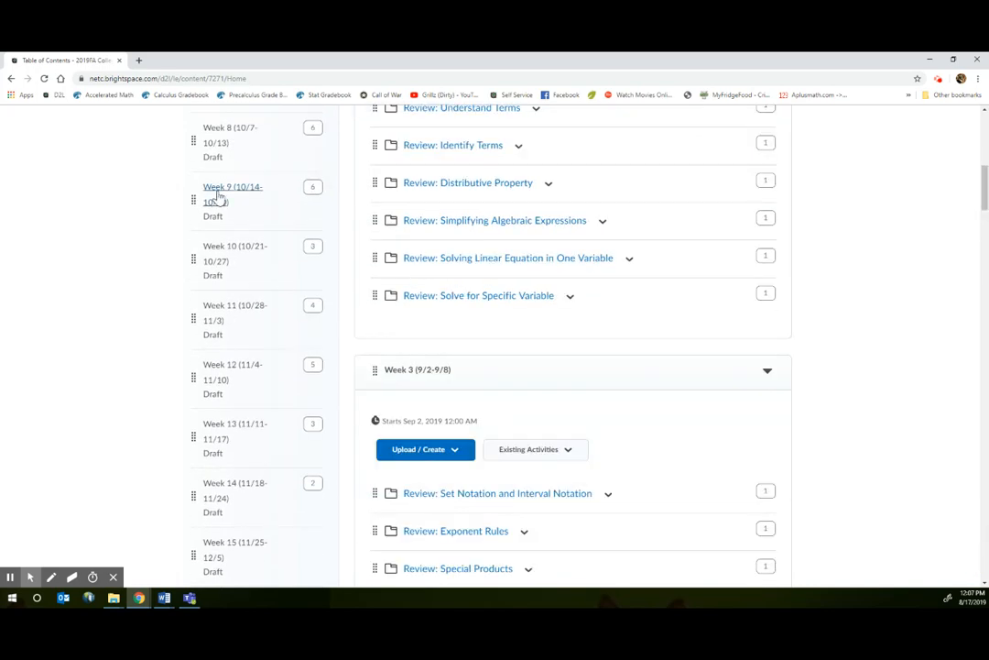
Open the Week 1 (8/19-8/25) module and show its Draft and Published status options.
scroll(234, 556, "up", 5)
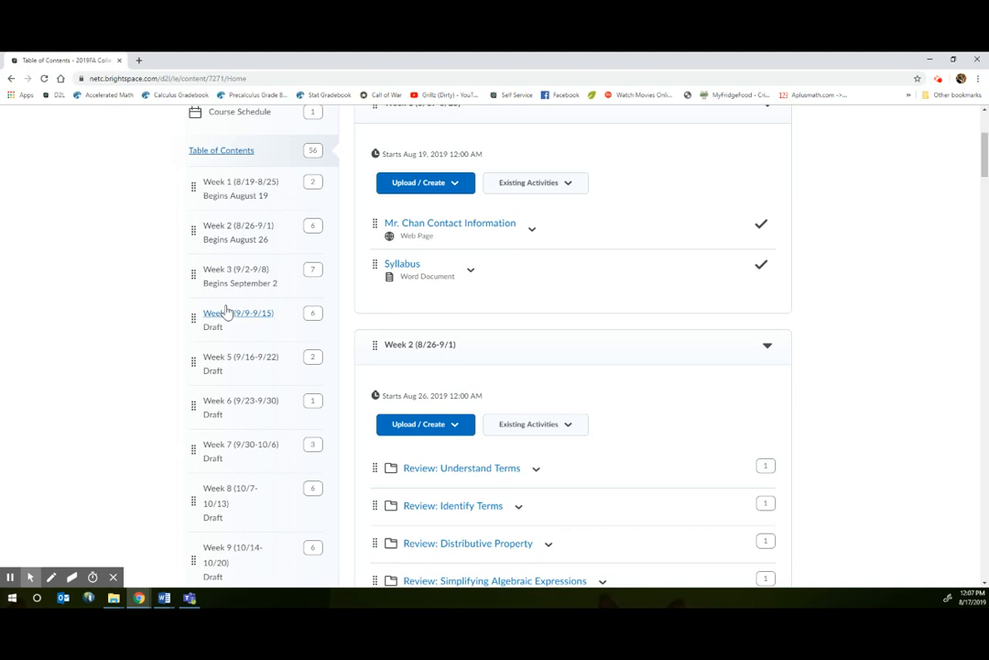
scroll(330, 229, "up", 3)
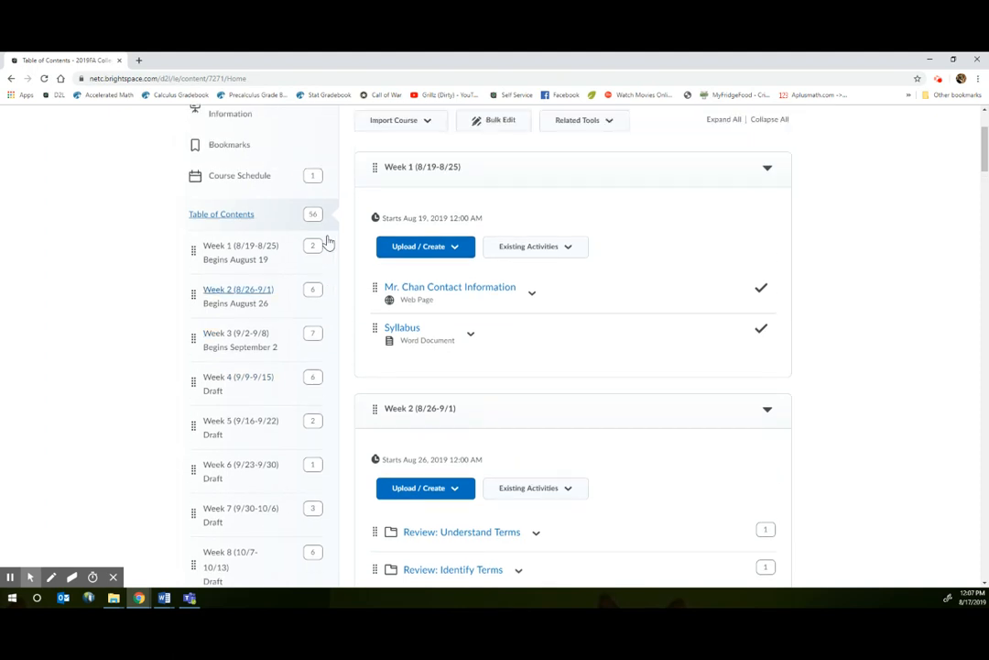
scroll(489, 342, "down", 2)
left_click(219, 243)
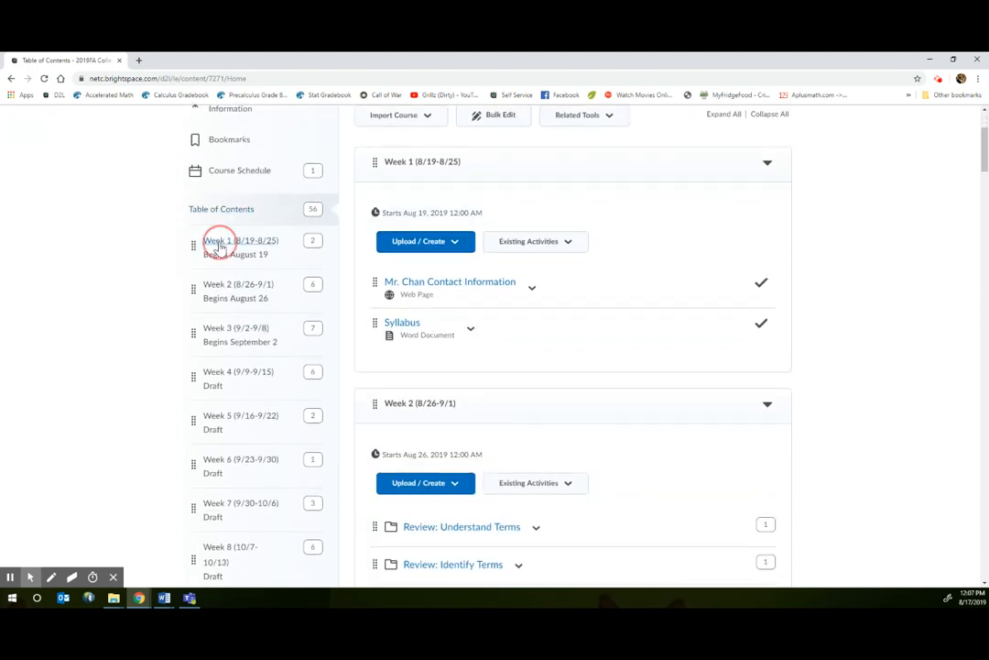
scroll(923, 322, "up", 2)
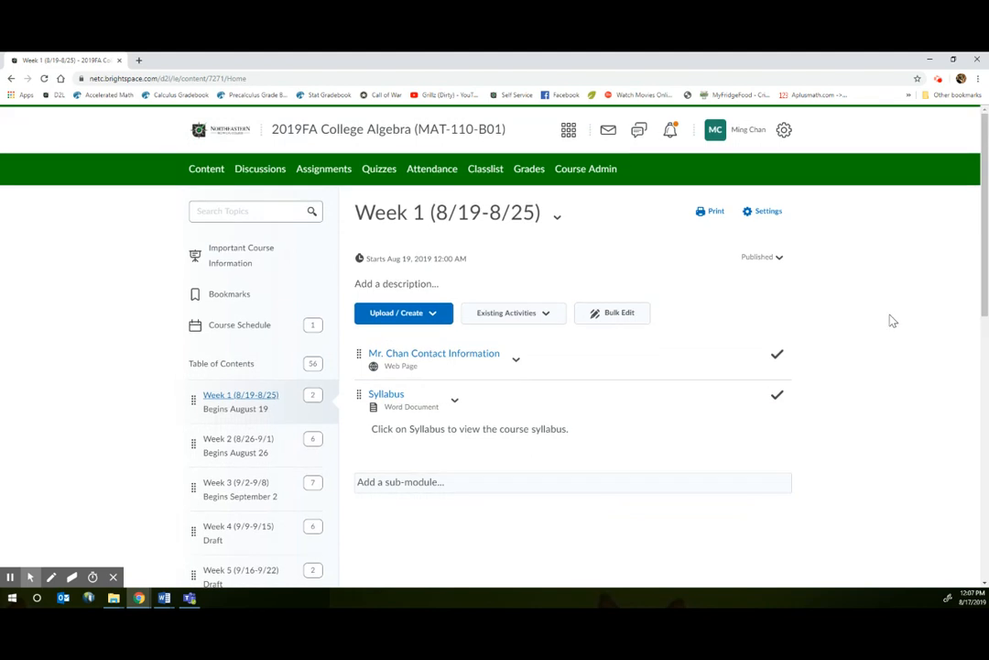
left_click(780, 263)
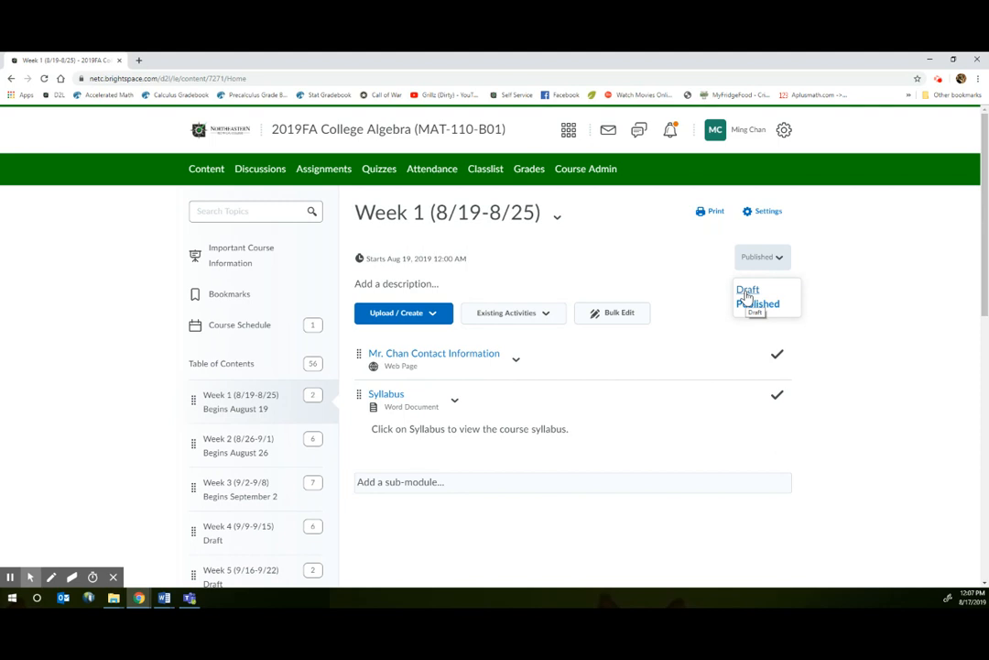
Open the Week 2 (8/26-9/1) module, check its Draft and Published status options, and view its review sub-modules.
left_click(221, 449)
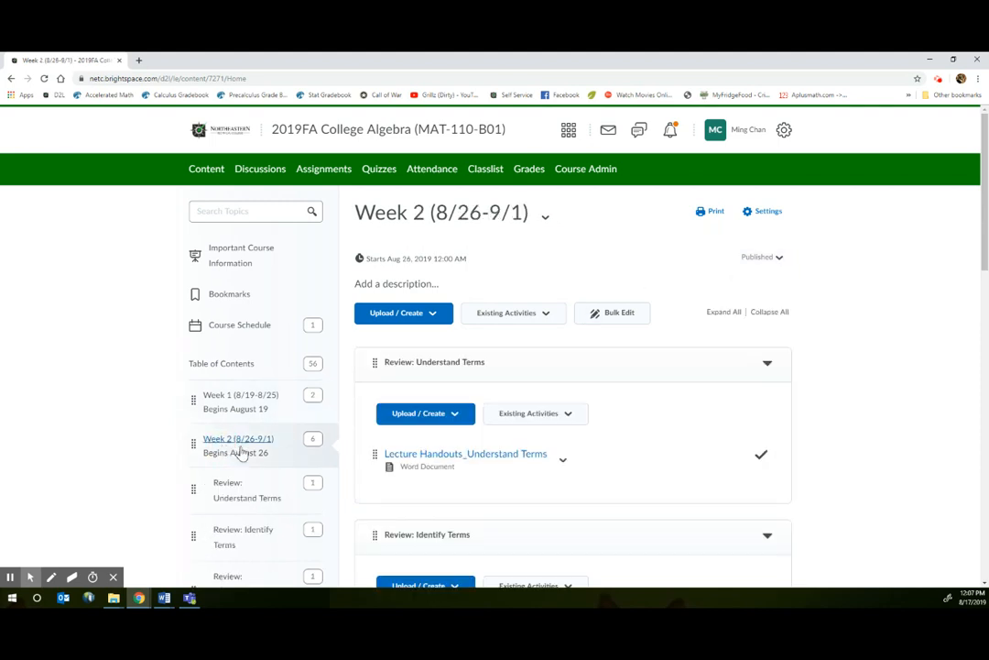
left_click(777, 257)
left_click(758, 306)
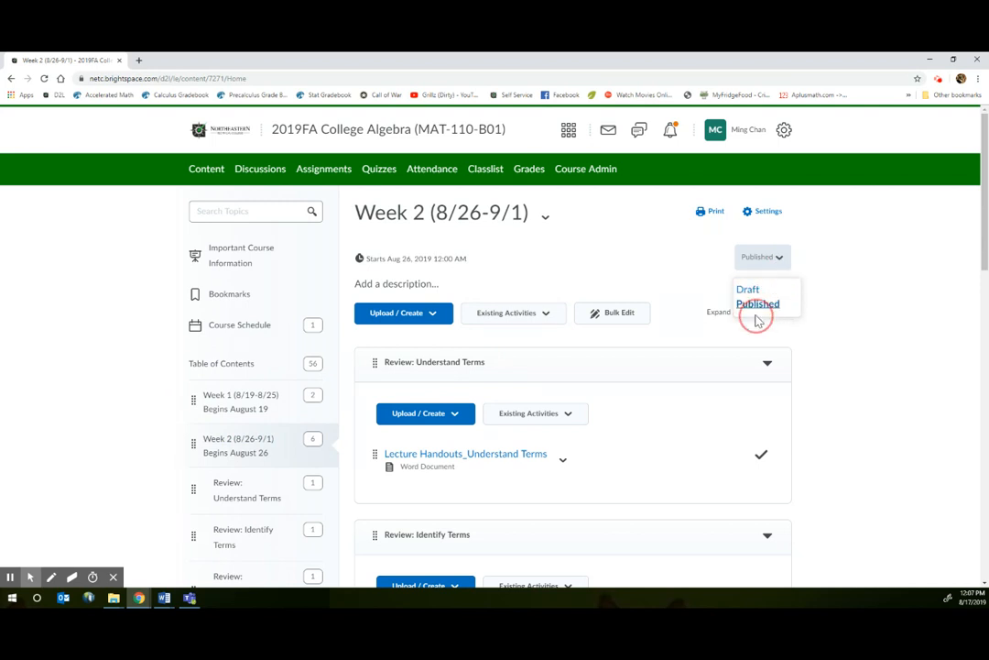
left_click(746, 300)
scroll(880, 379, "down", 2)
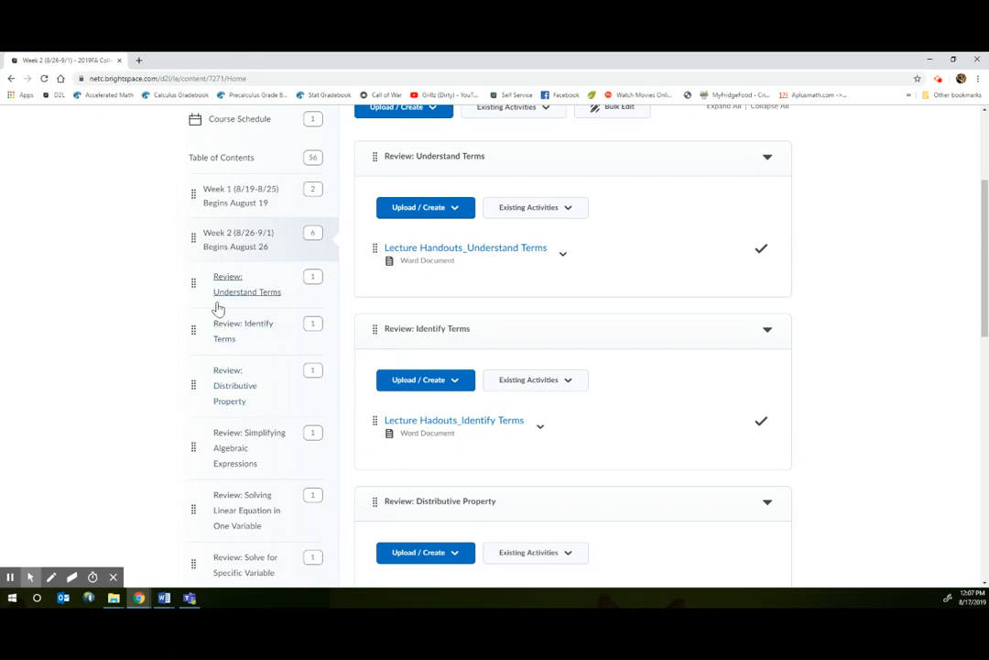
Open the Week 3 (9/2-9/8) module and look through its review sub-modules and lecture handouts.
scroll(252, 408, "down", 2)
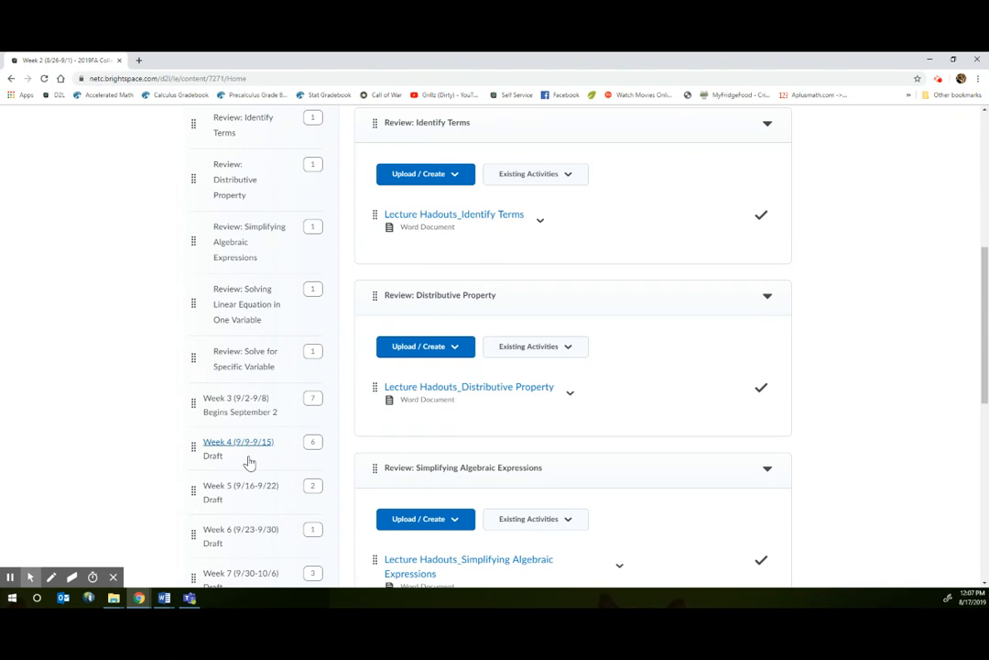
left_click(223, 402)
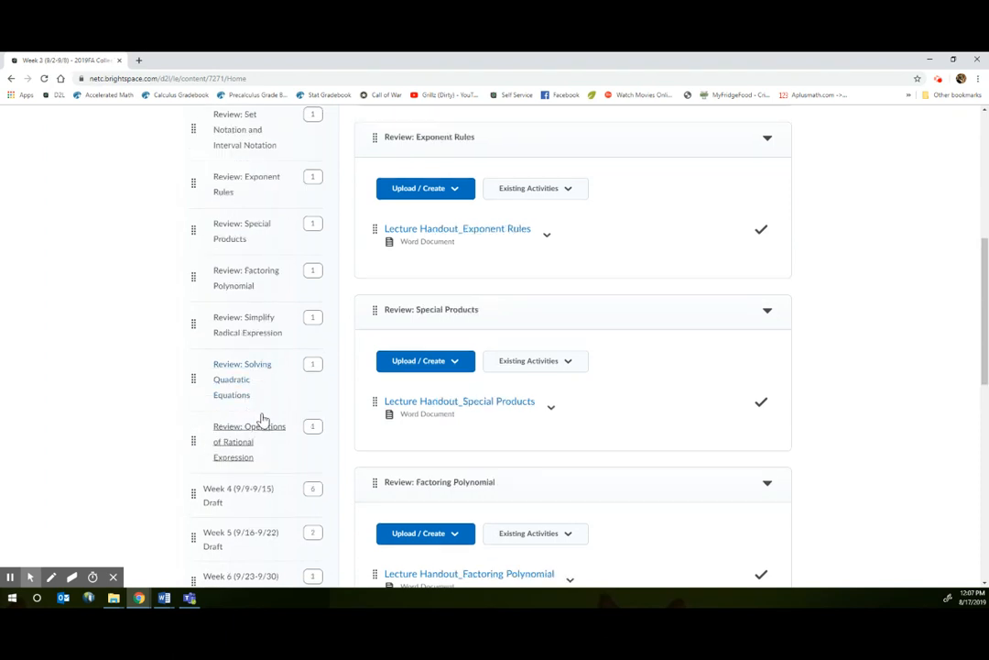
scroll(263, 418, "up", 2)
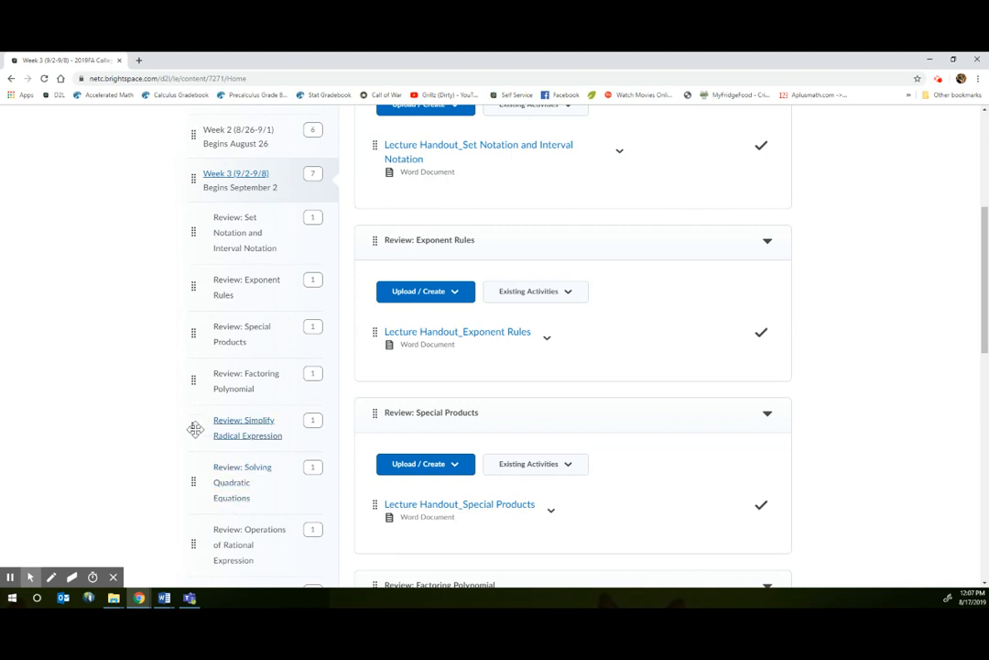
scroll(265, 568, "down", 2)
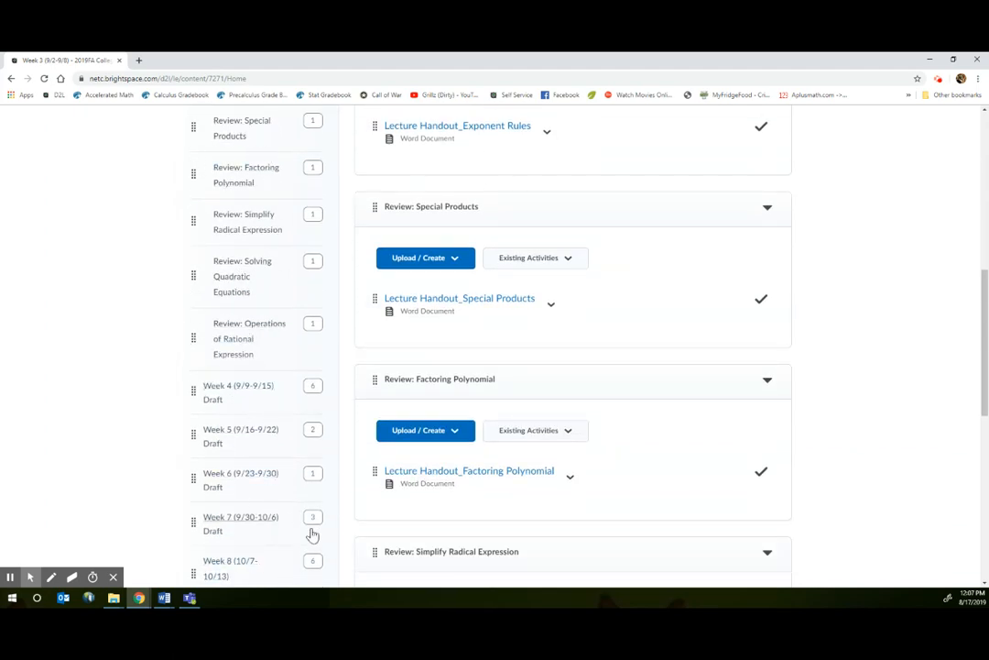
scroll(267, 492, "up", 5)
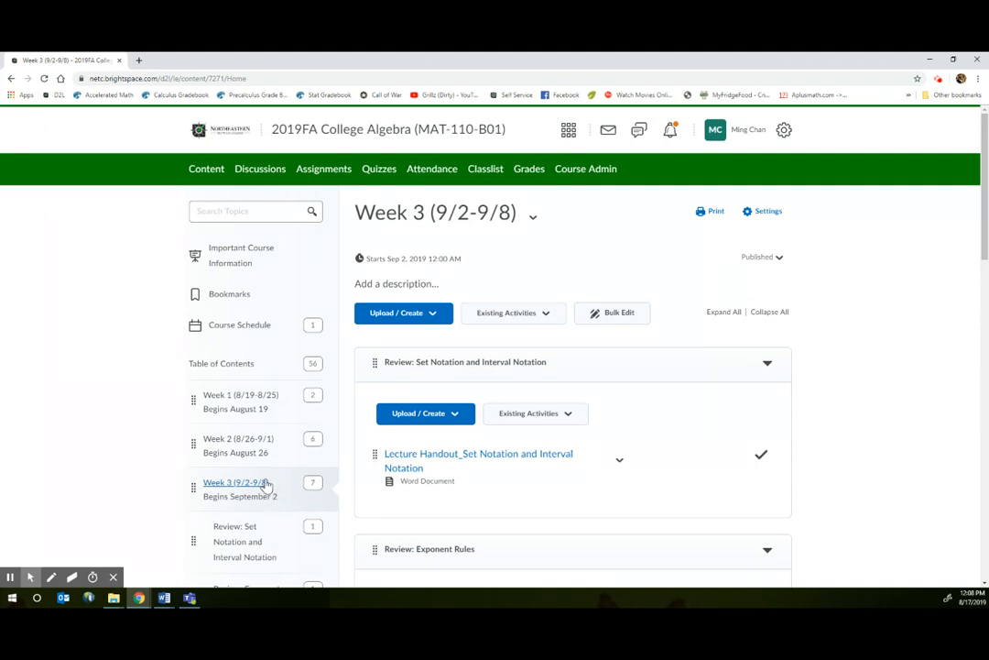
scroll(269, 468, "down", 2)
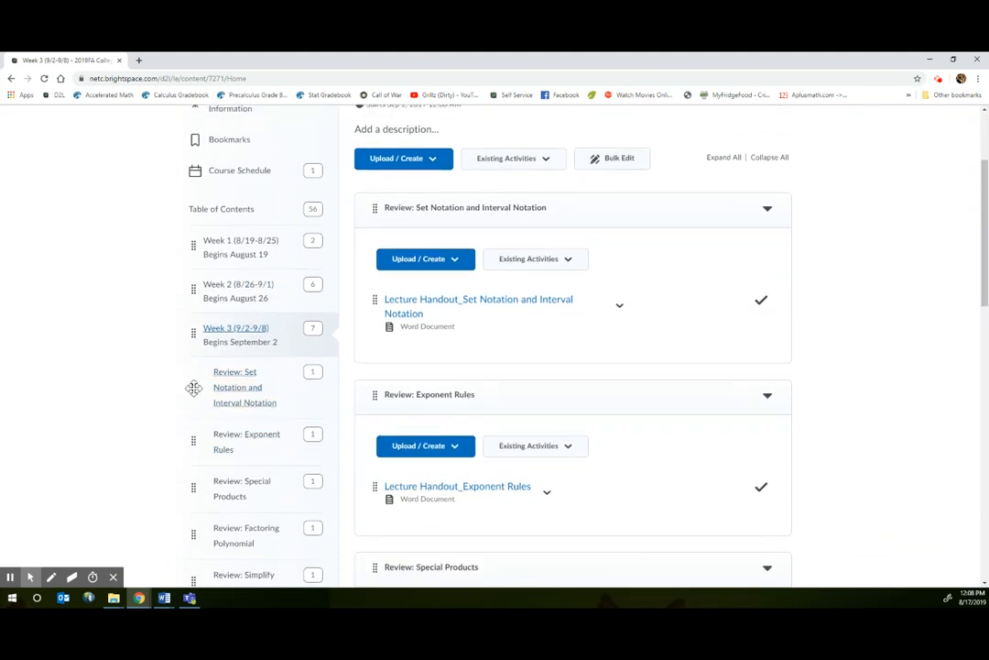
scroll(214, 407, "up", 2)
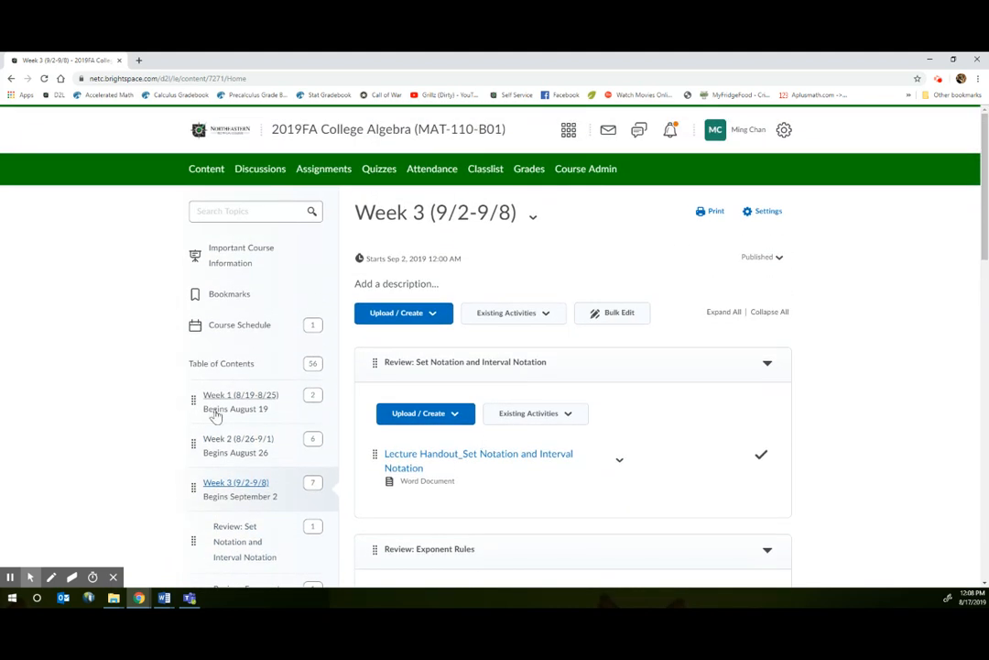
Open the Week 1 (8/19-8/25) module and then the Week 2 (8/26-9/1) module to compare their contents.
left_click(211, 403)
scroll(257, 365, "down", 2)
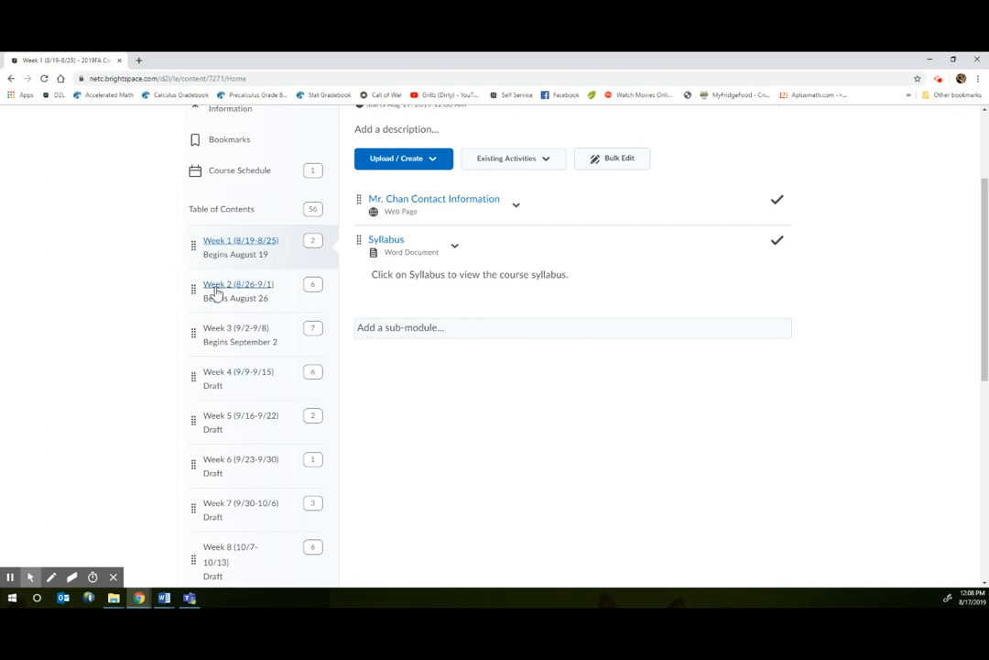
left_click(222, 292)
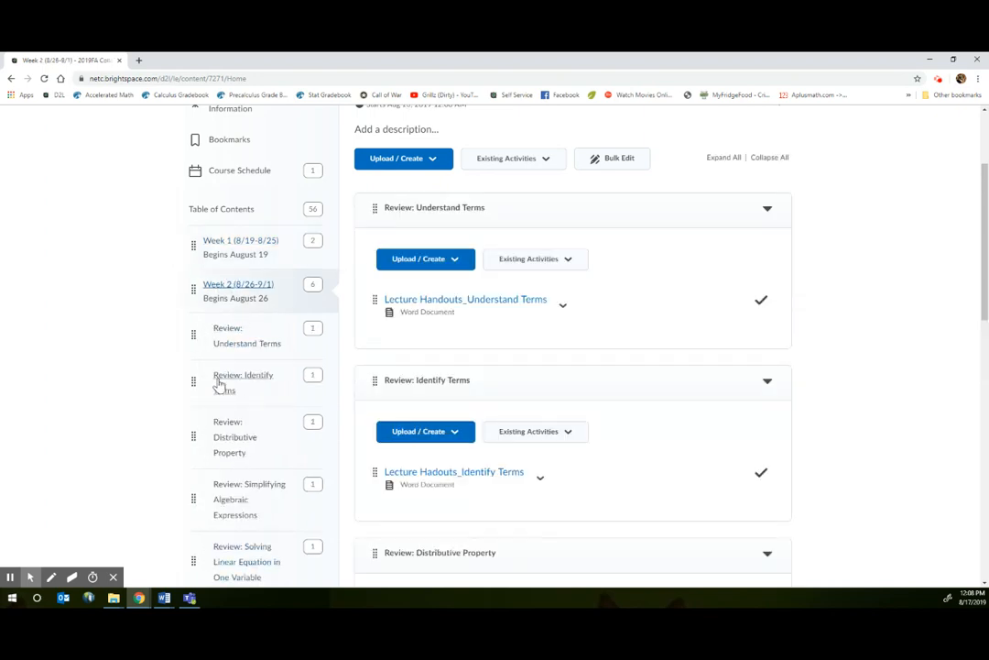
scroll(210, 310, "up", 2)
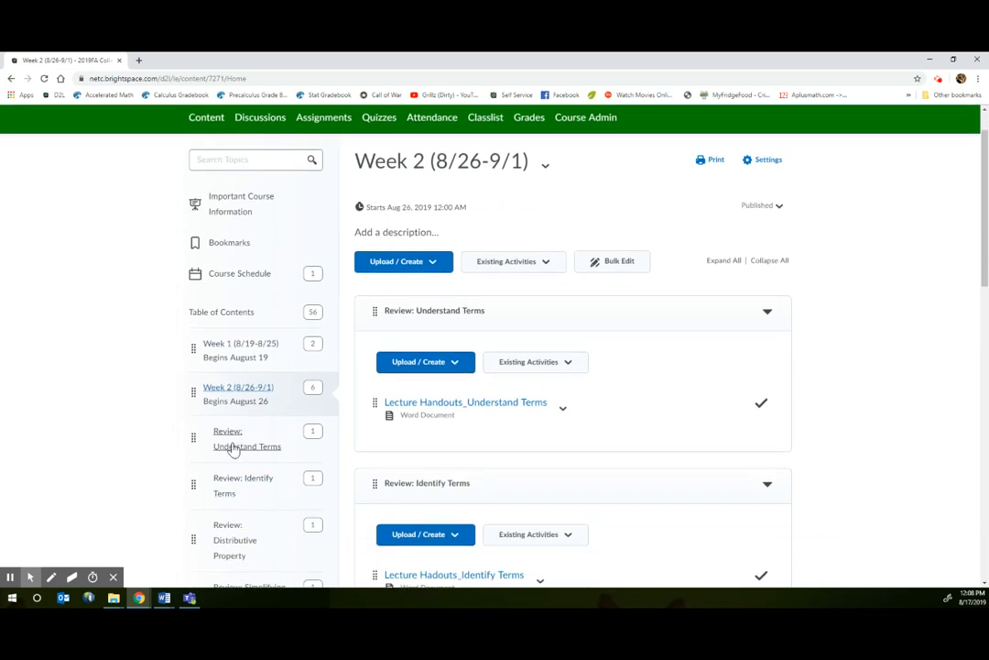
Open the Course Builder from the Table of Contents and look over the weekly course outline.
left_click(221, 315)
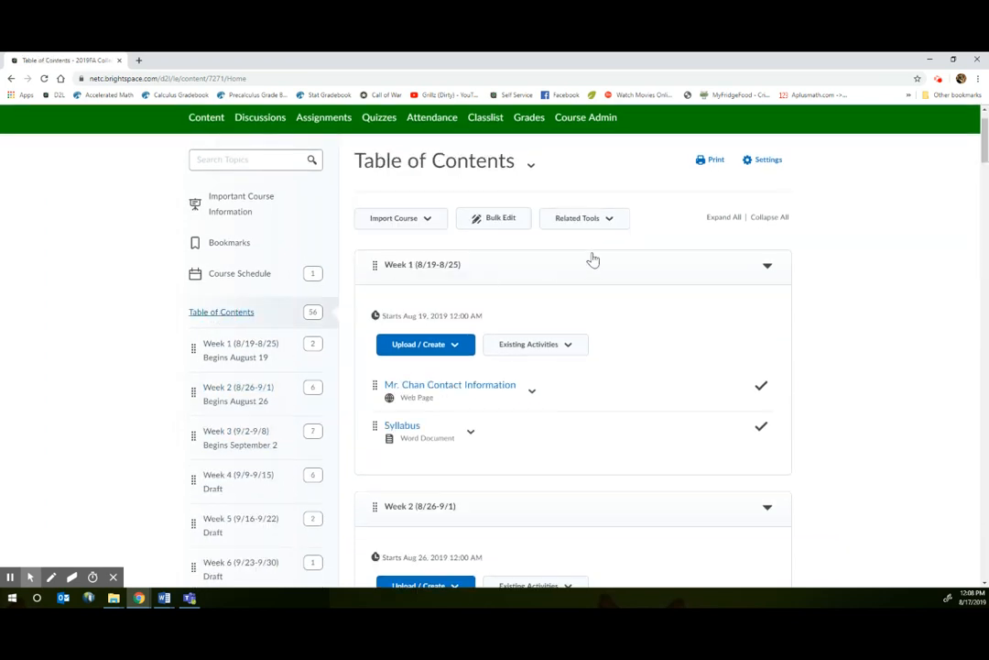
left_click(612, 220)
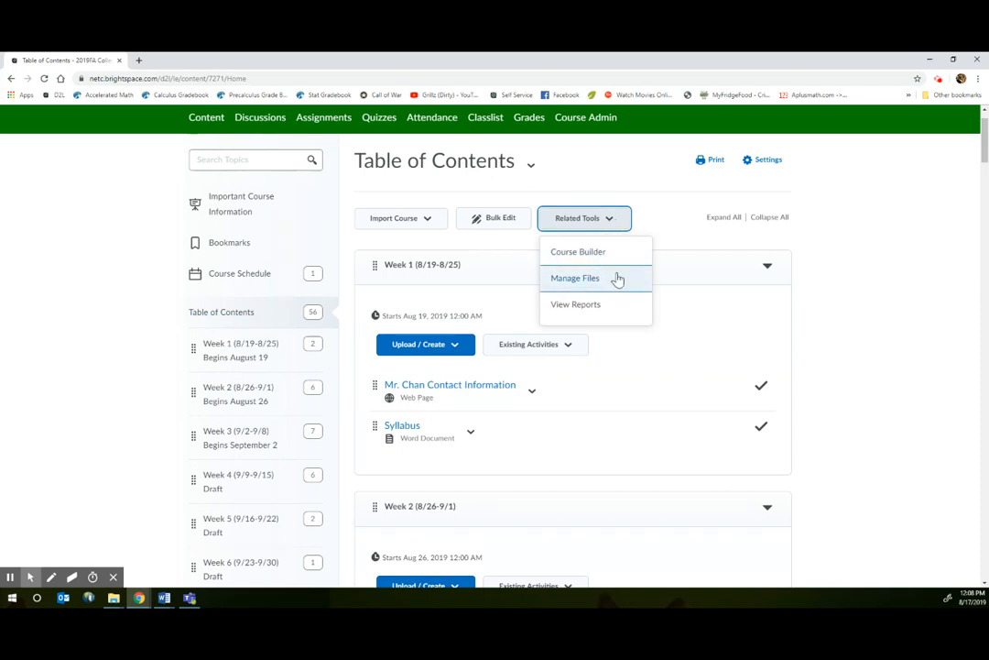
left_click(597, 257)
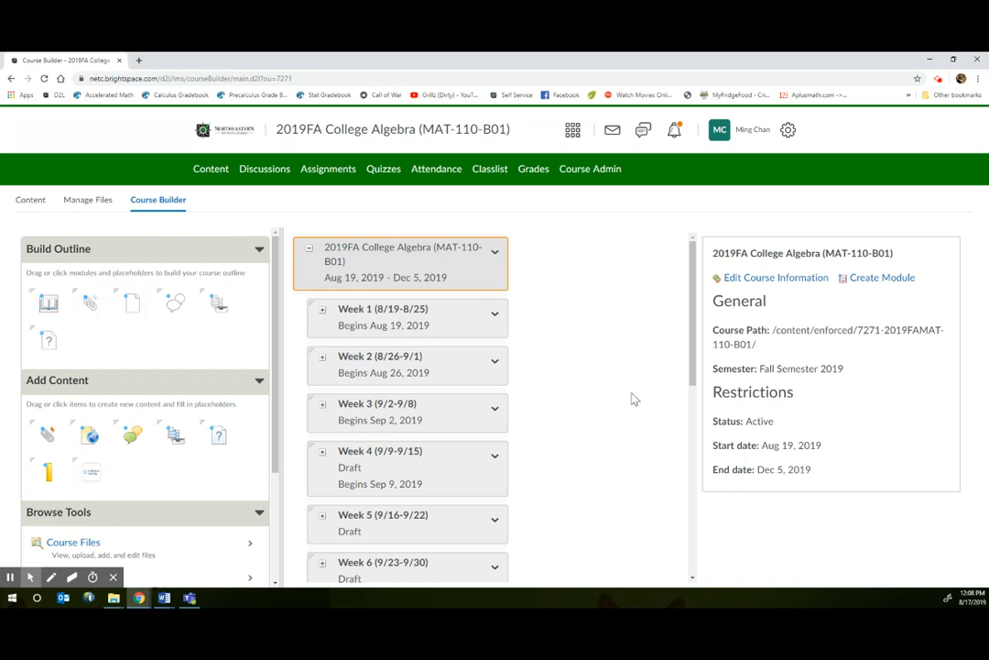
scroll(556, 408, "down", 2)
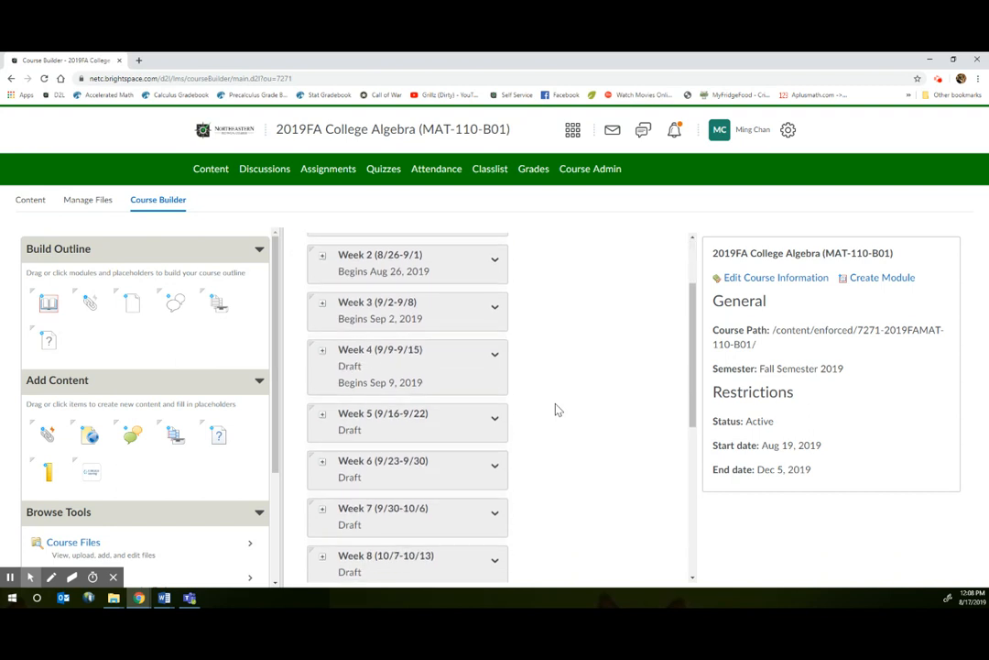
scroll(557, 409, "up", 2)
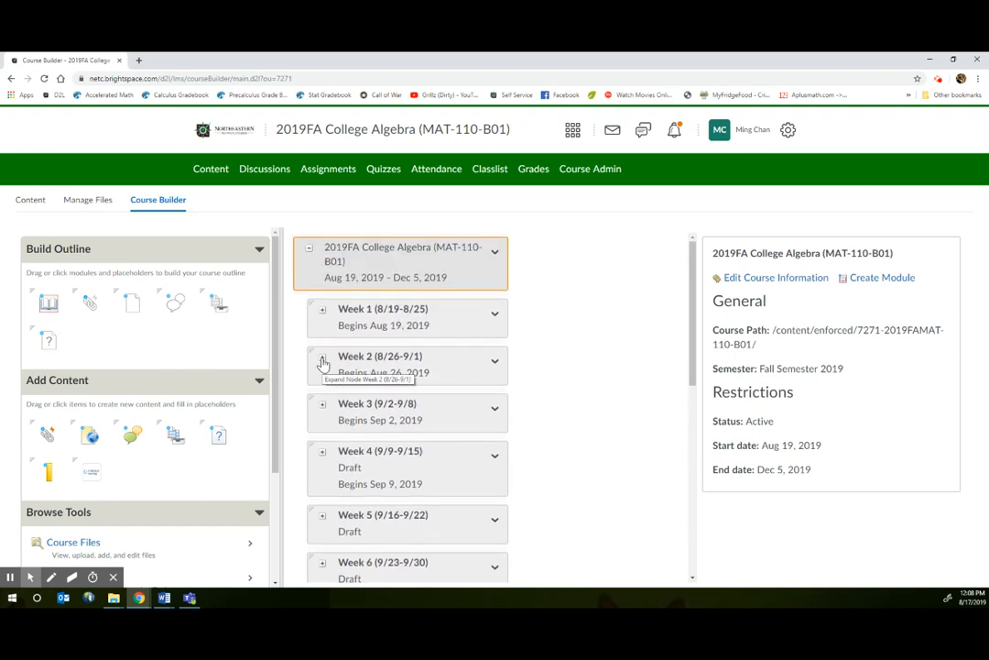
Expand the Week 2 and Week 3 modules in the course outline to show their review sub-modules.
left_click(322, 364)
scroll(475, 426, "down", 2)
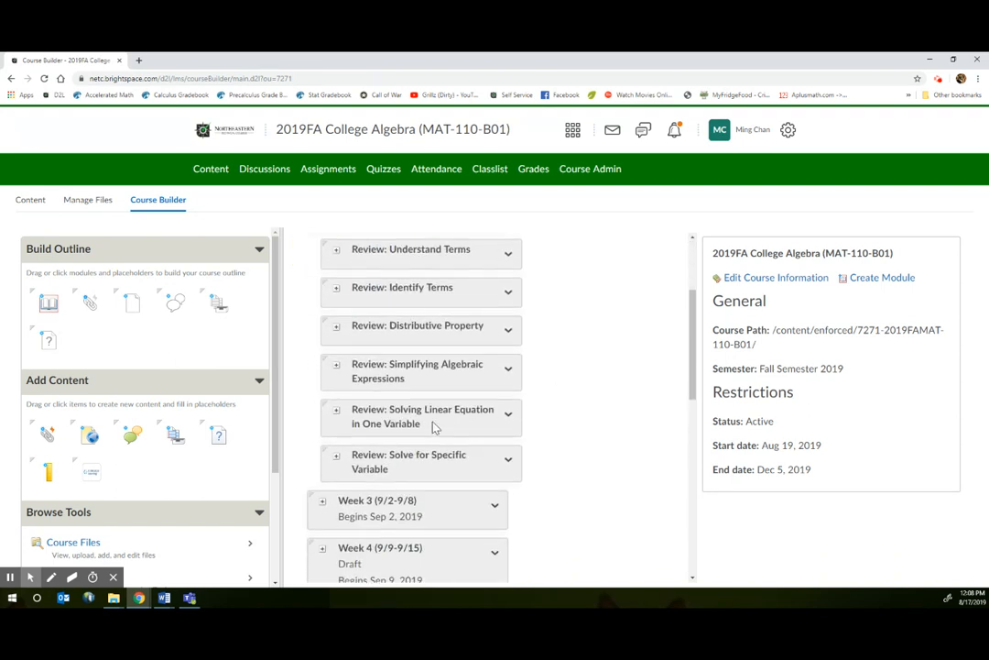
left_click(382, 468)
left_click_drag(382, 468, 537, 499)
scroll(446, 530, "down", 3)
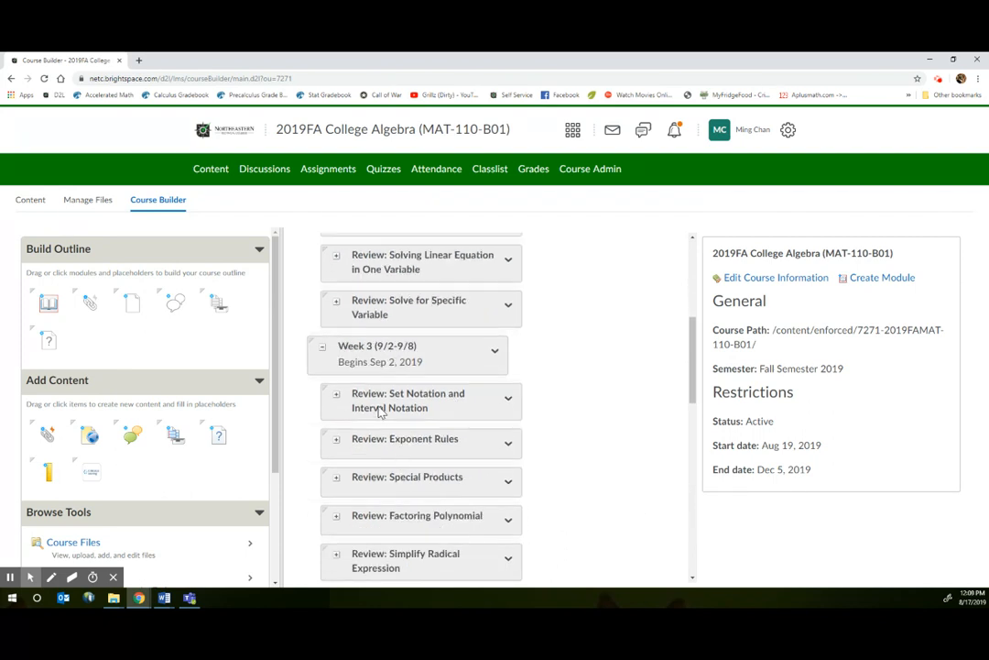
Move the "Review: Set Notation and Interval Notation" sub-module from Week 3 to the end of Week 2.
left_click_drag(394, 410, 452, 335)
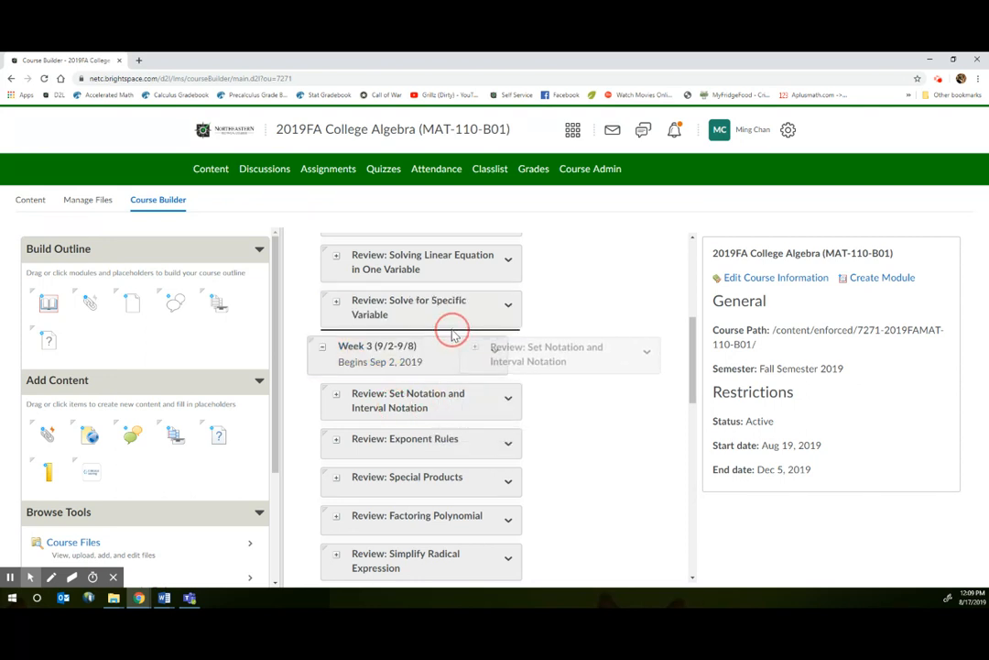
left_click_drag(452, 335, 452, 335)
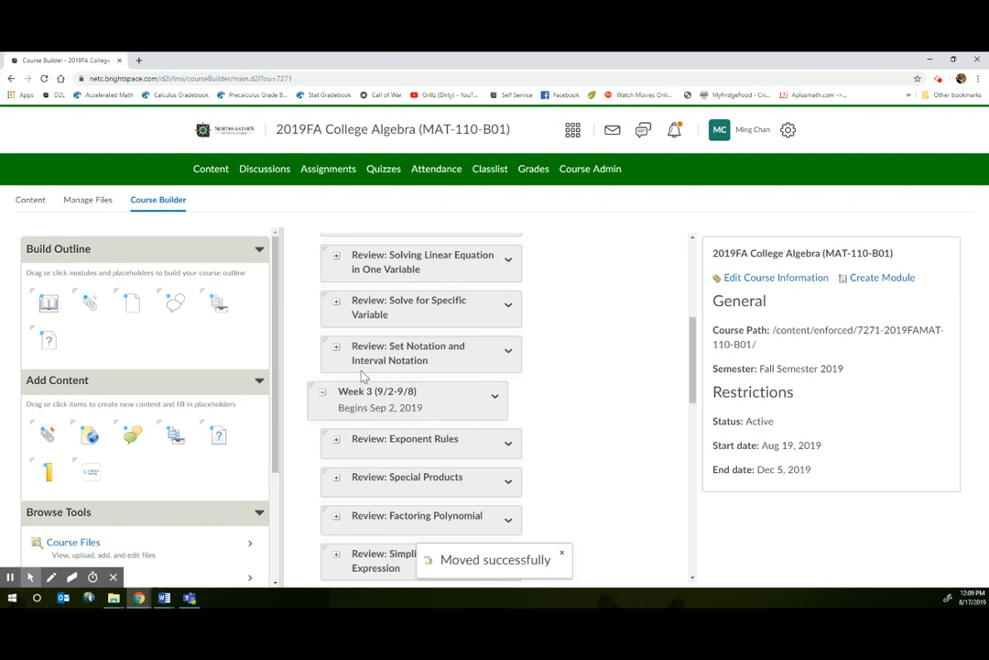
scroll(457, 495, "down", 4)
scroll(457, 495, "up", 4)
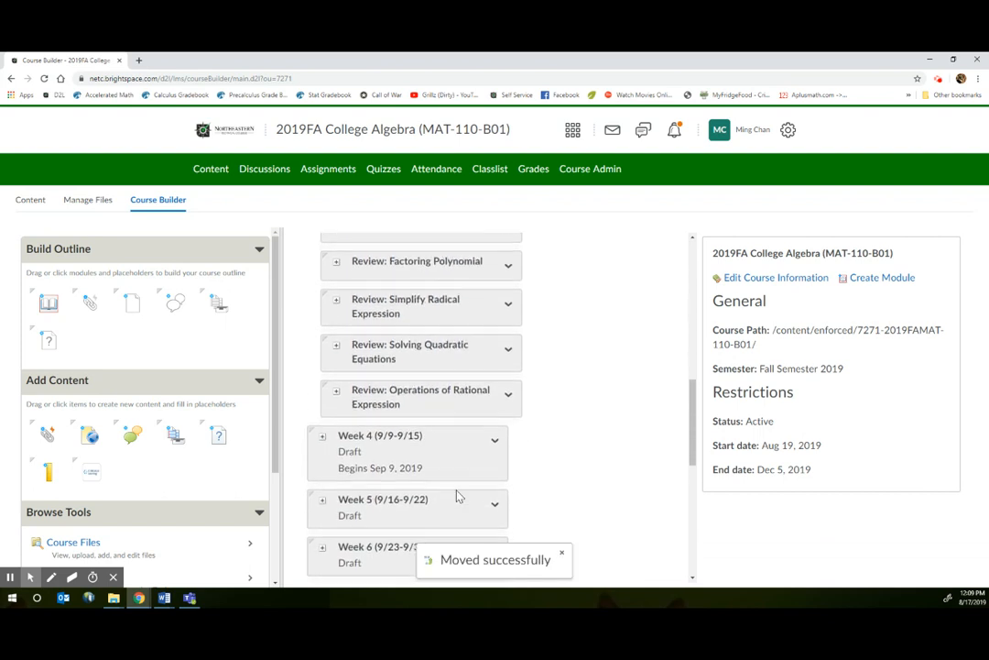
Move "Review: Set Notation and Interval Notation" back to Week 3, directly above "Review: Exponent Rules".
left_click_drag(393, 349, 348, 428)
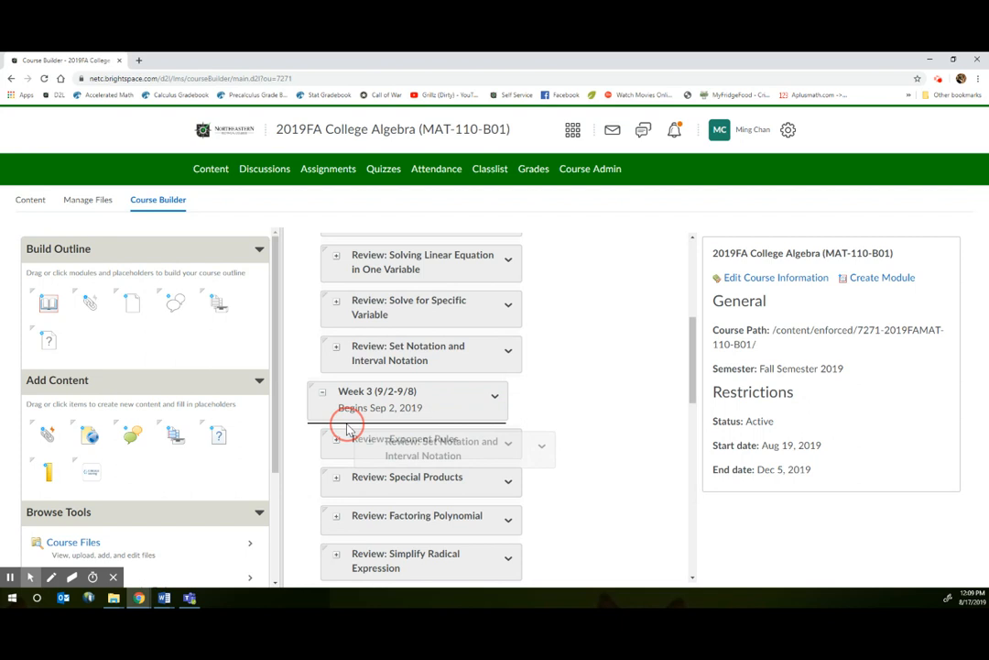
left_click_drag(348, 428, 357, 433)
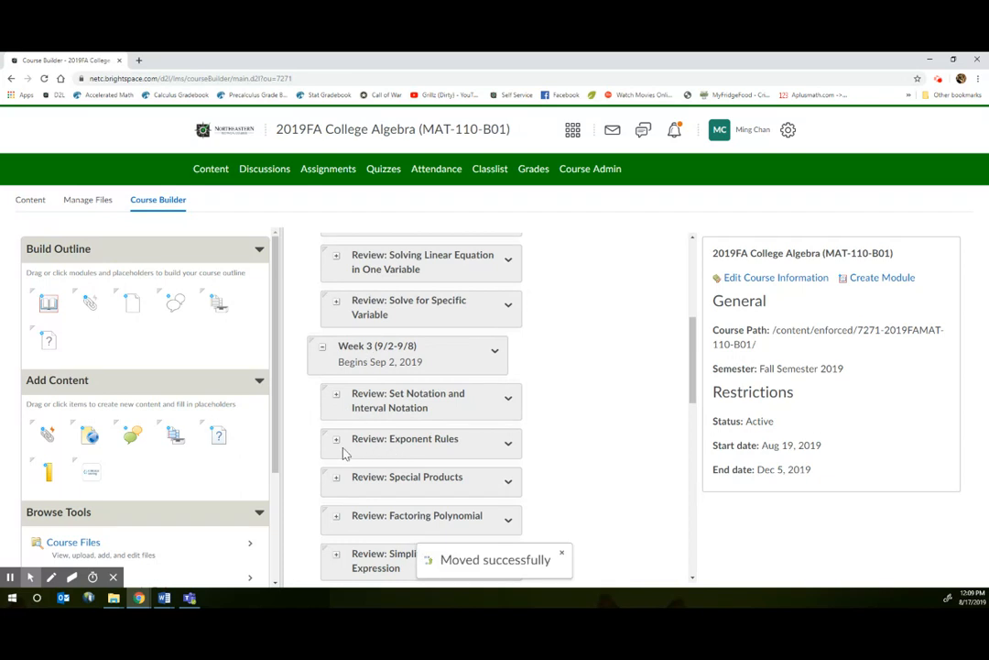
scroll(397, 405, "down", 10)
scroll(554, 497, "up", 5)
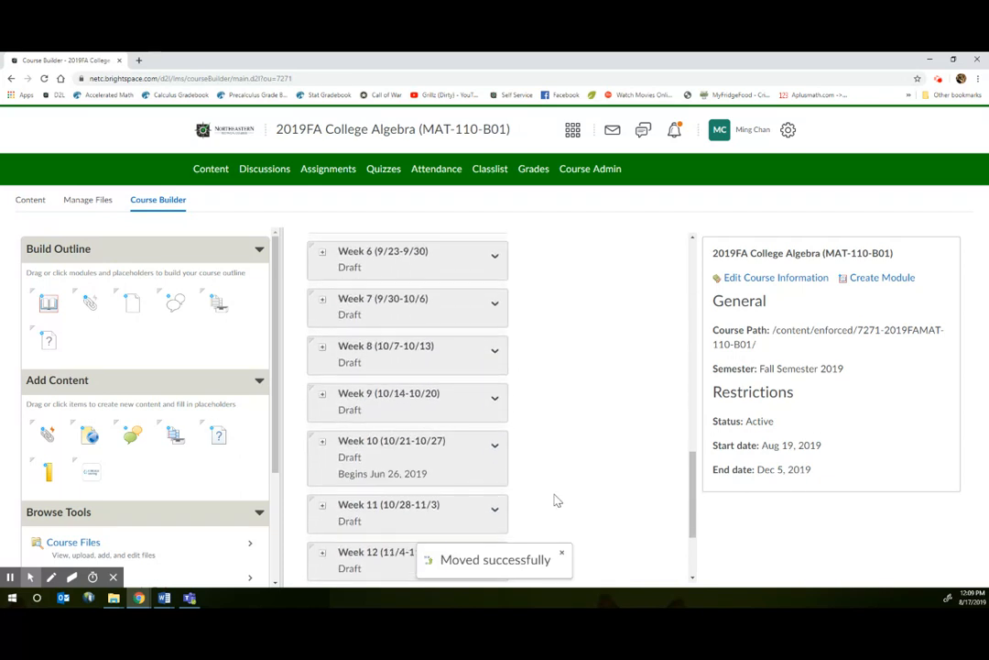
scroll(539, 495, "up", 3)
Return to the course content, open the Week 1 Syllabus topic and show its options such as Change File.
left_click(33, 200)
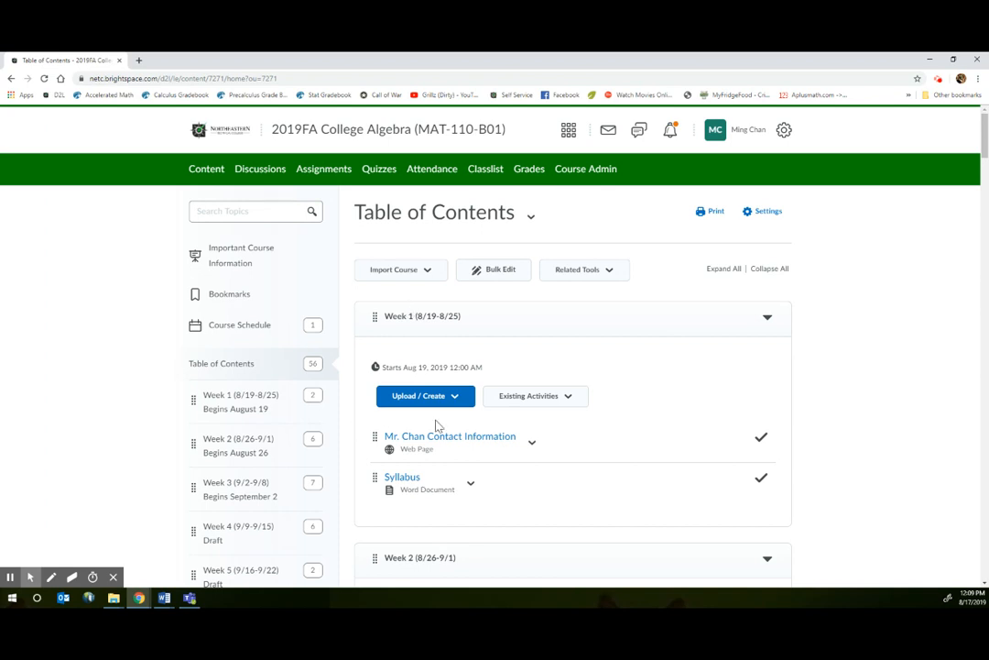
left_click(471, 483)
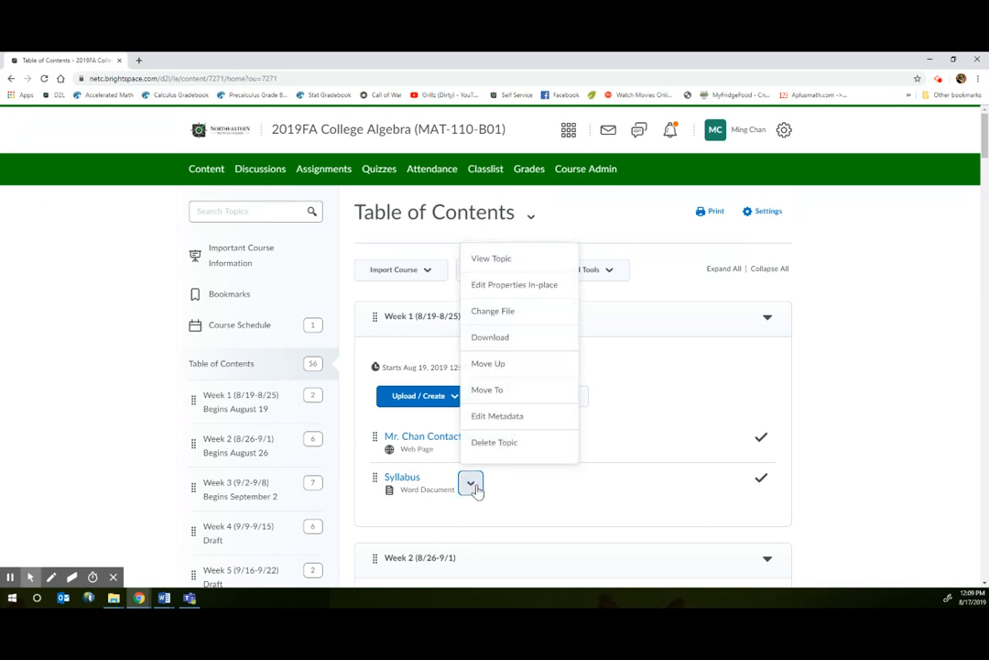
left_click(402, 477)
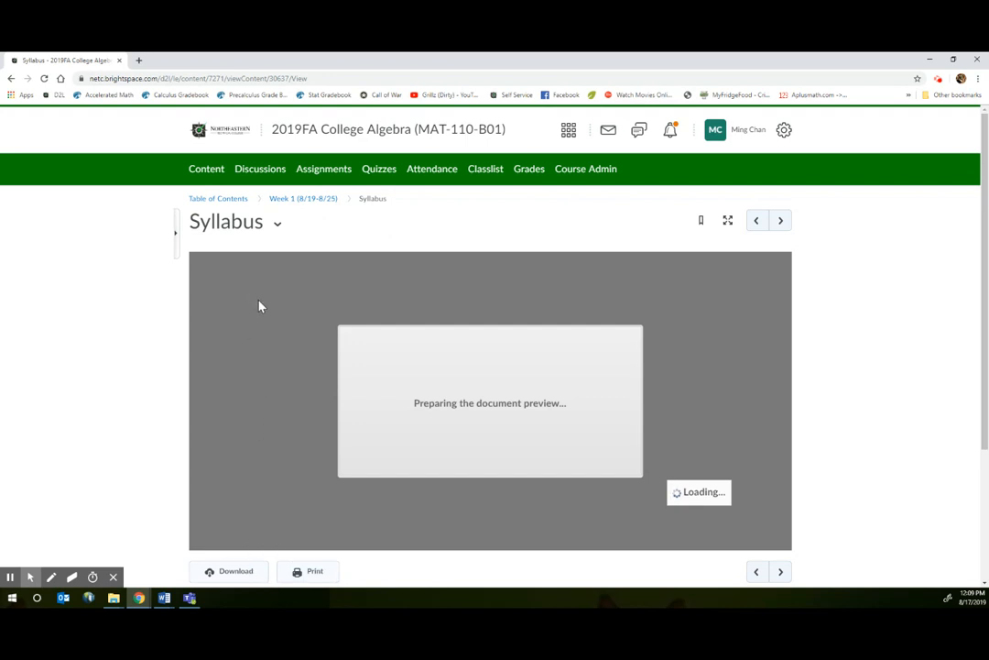
left_click(278, 224)
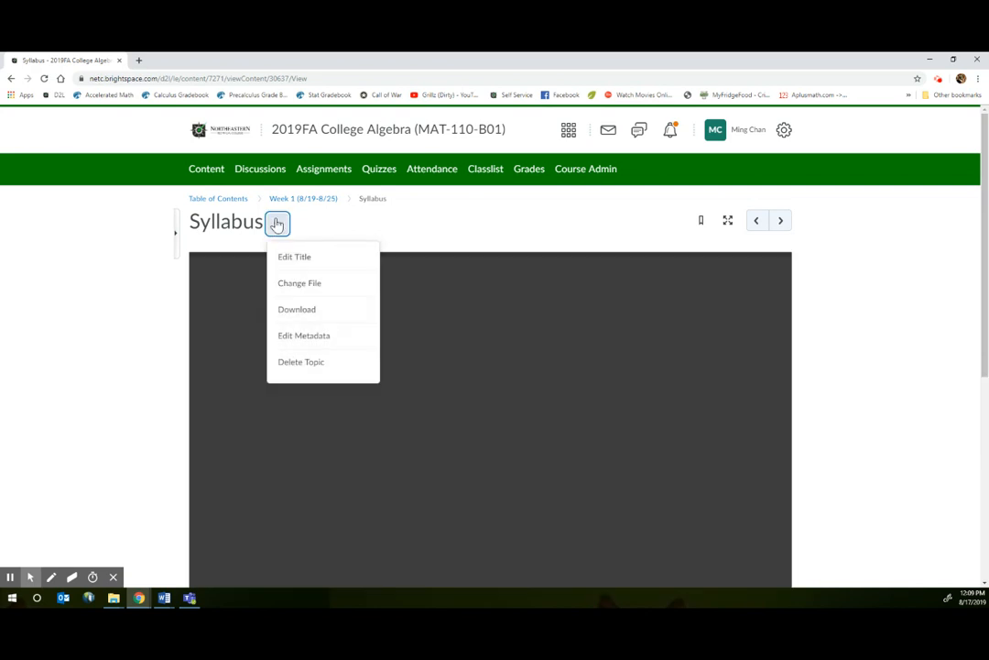
left_click(915, 407)
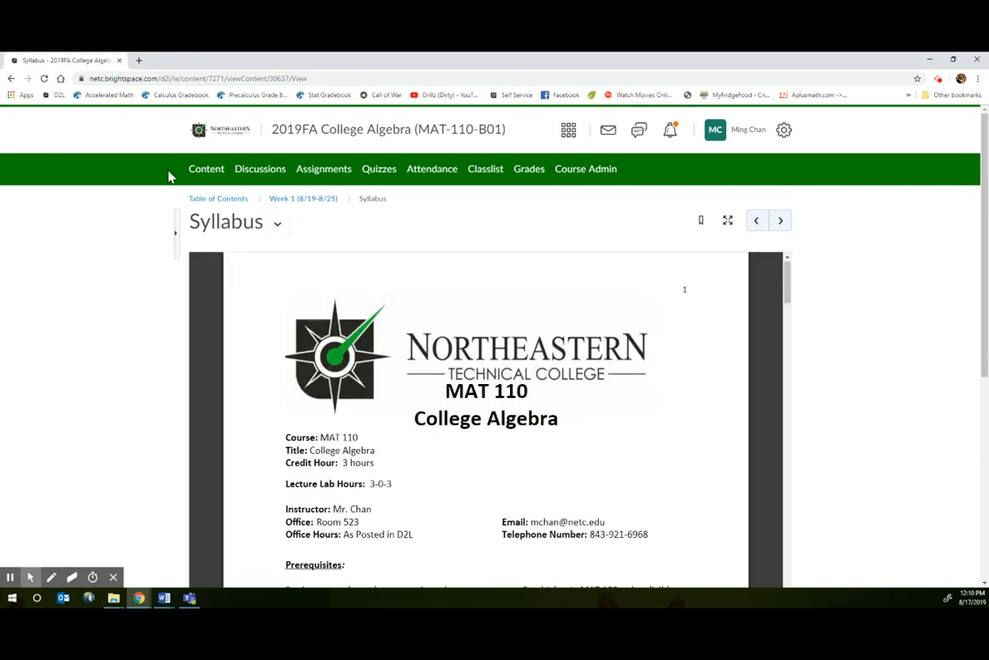
Return to the Week 1 module, then switch to File Explorer and select "MAT 110 15 Week Syllabus_Rev 08-2019" in the NETC folder.
left_click(282, 203)
scroll(405, 430, "down", 2)
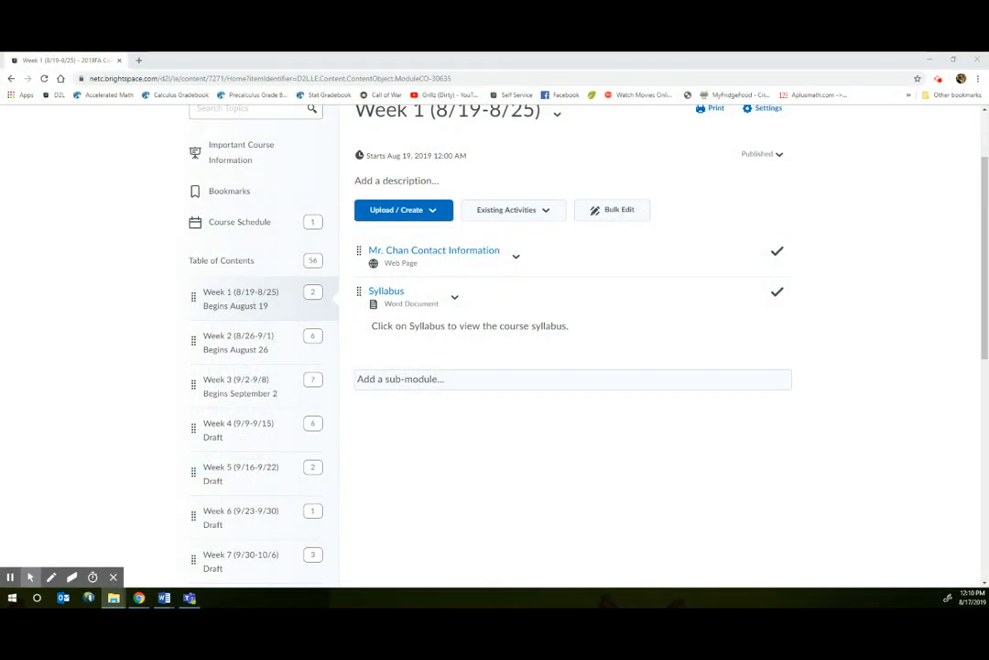
left_click_drag(0, 303, 724, 198)
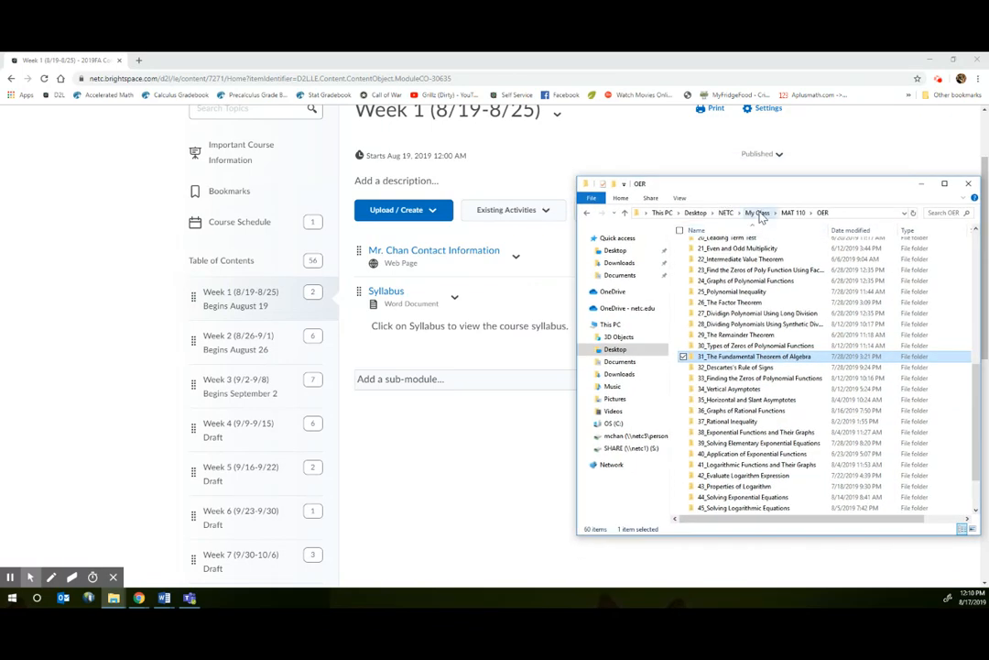
left_click(757, 213)
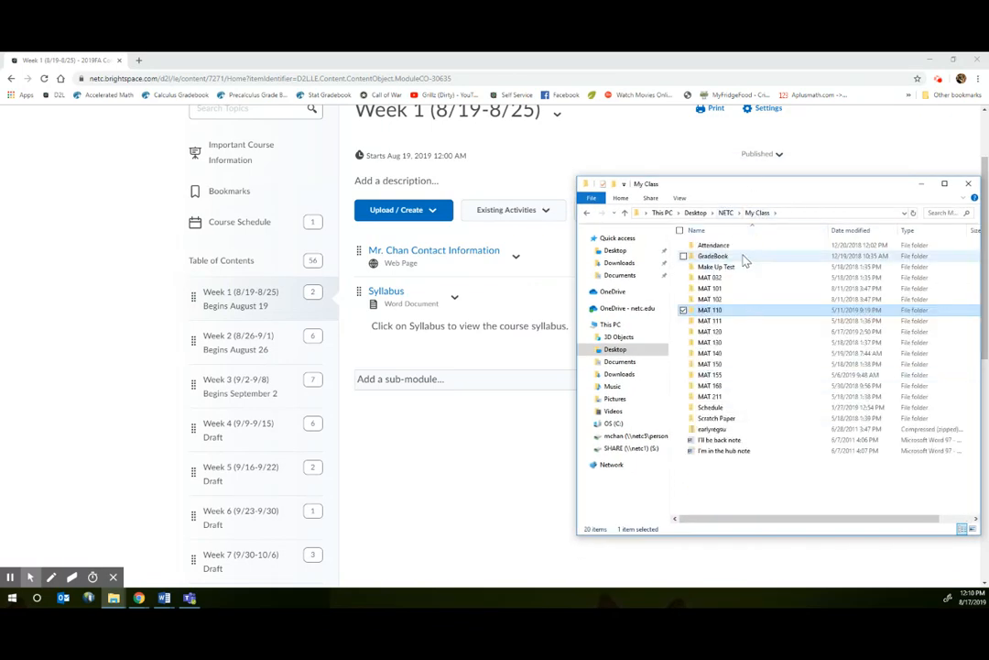
left_click(730, 214)
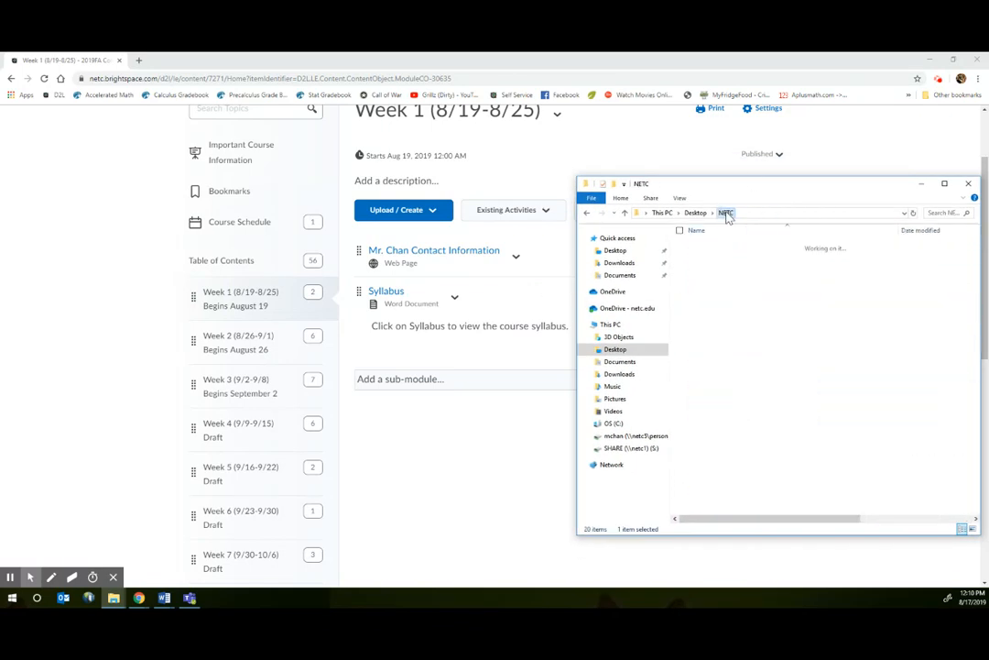
scroll(733, 440, "down", 5)
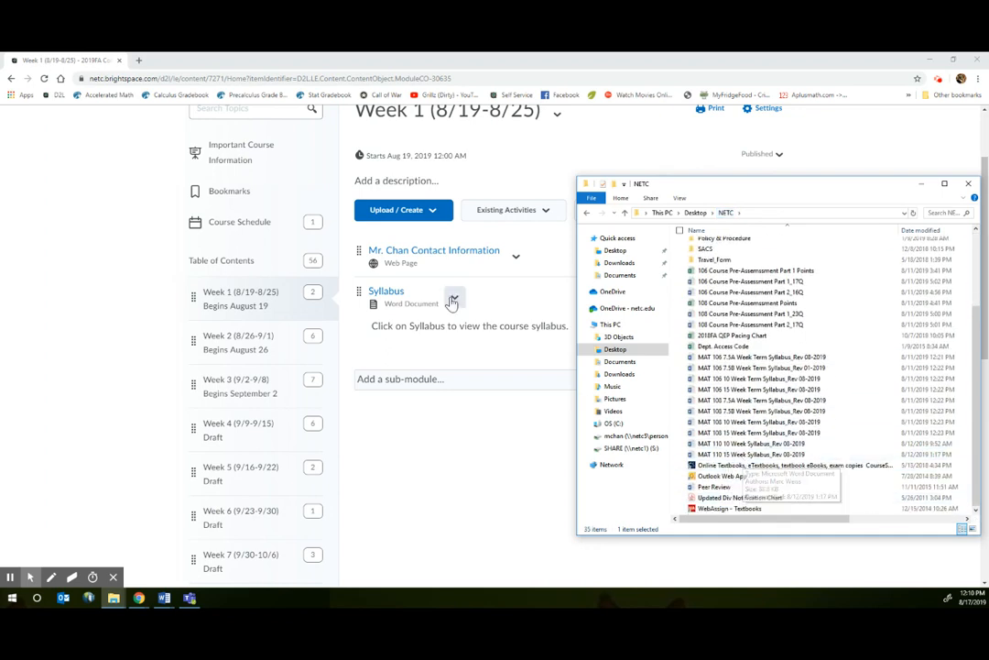
left_click(733, 457)
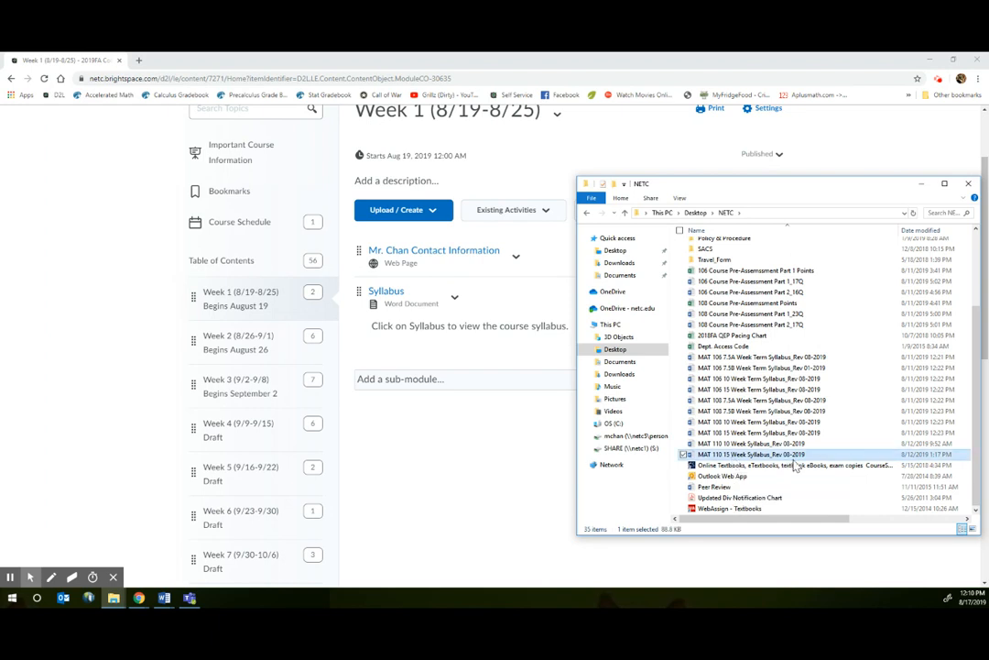
left_click(439, 353)
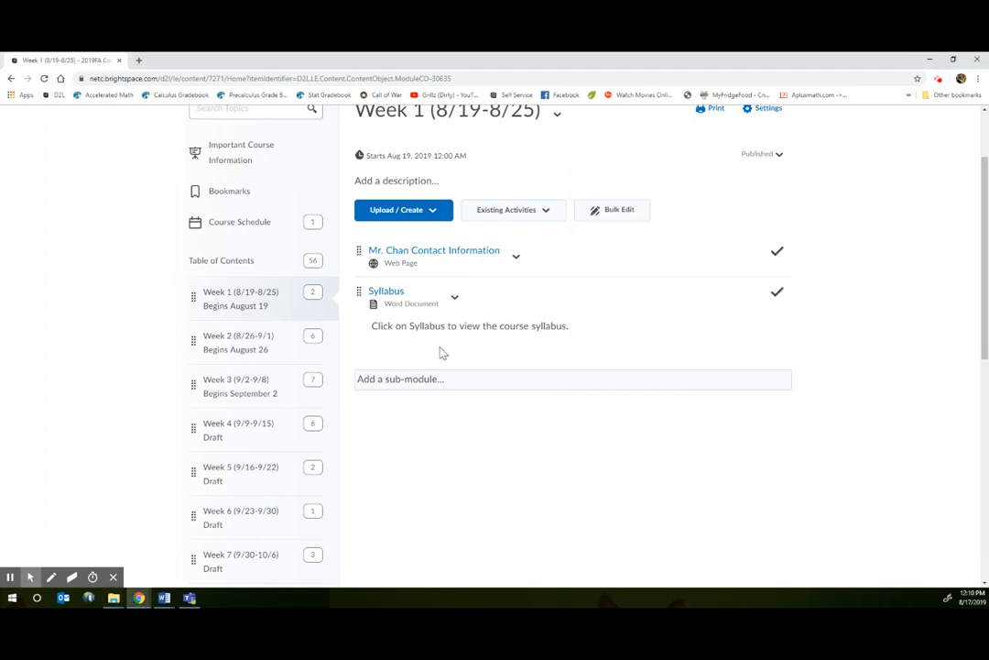
Replace the Week 1 Syllabus file with "MAT 110 15 Week Syllabus_Rev 08-2019" from the NETC folder and check the updated topic.
left_click(455, 299)
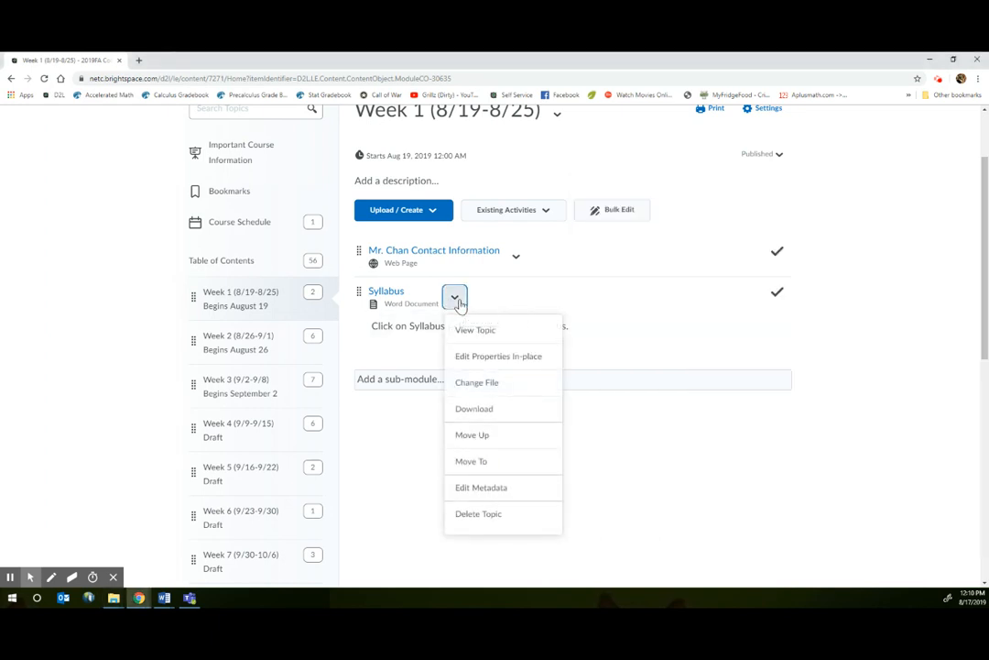
left_click(491, 390)
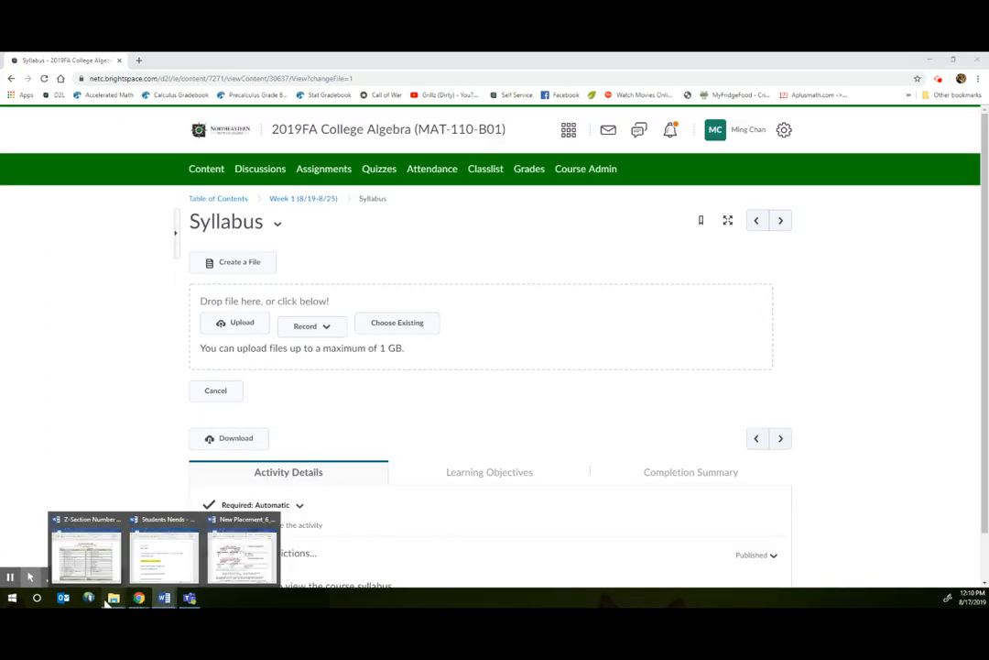
left_click(68, 562)
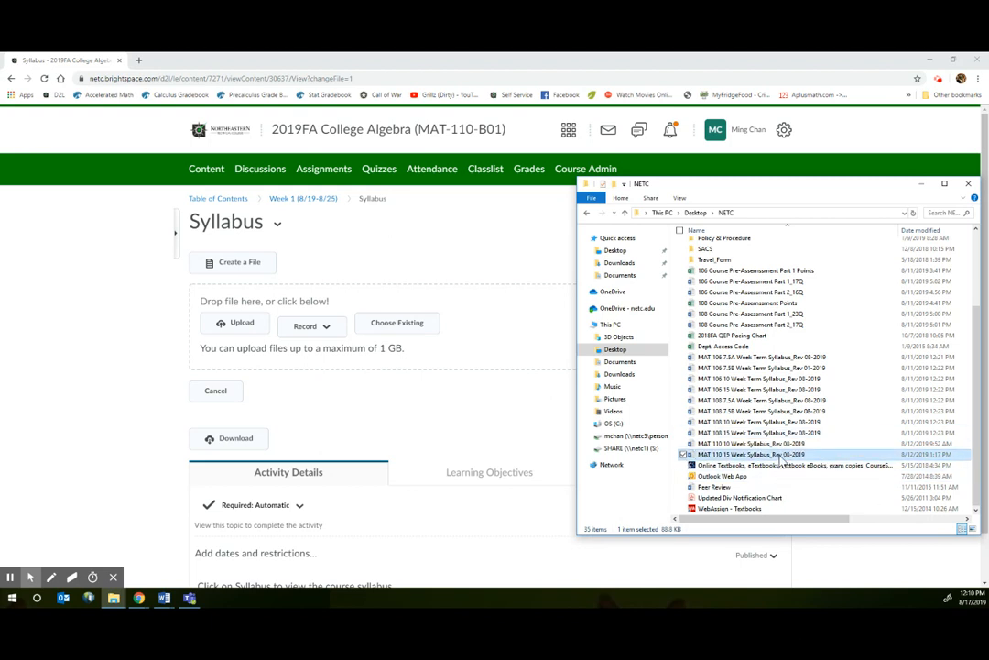
left_click_drag(780, 463, 296, 344)
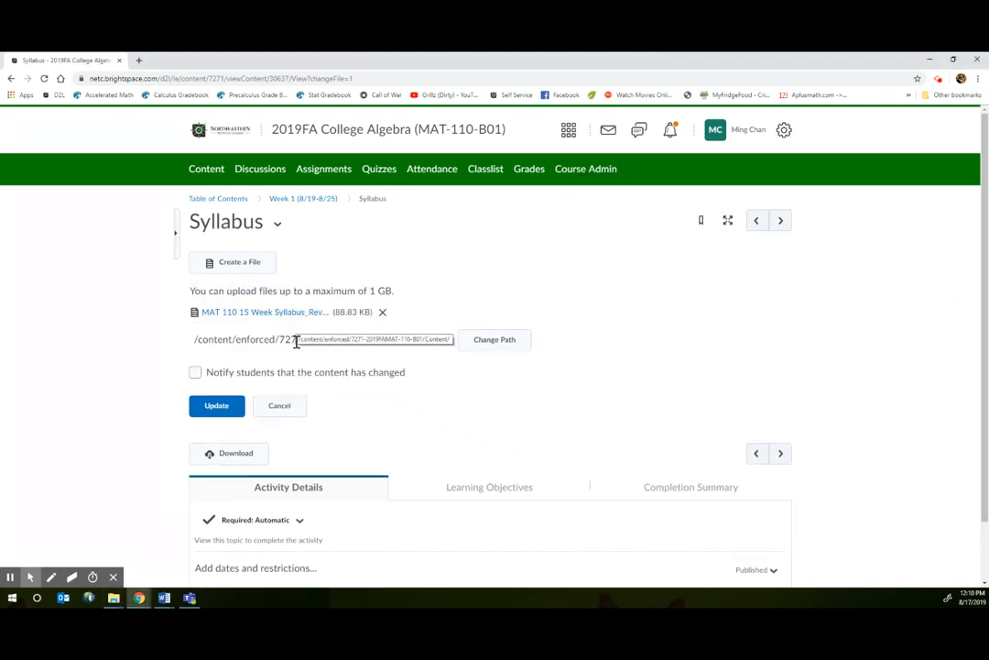
scroll(462, 449, "down", 1)
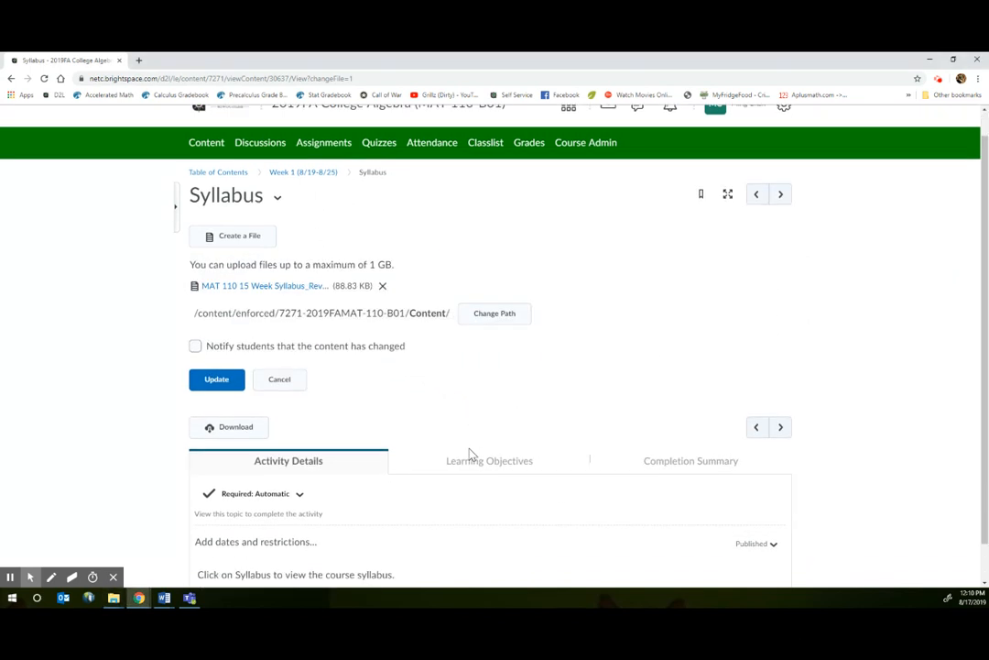
left_click(214, 357)
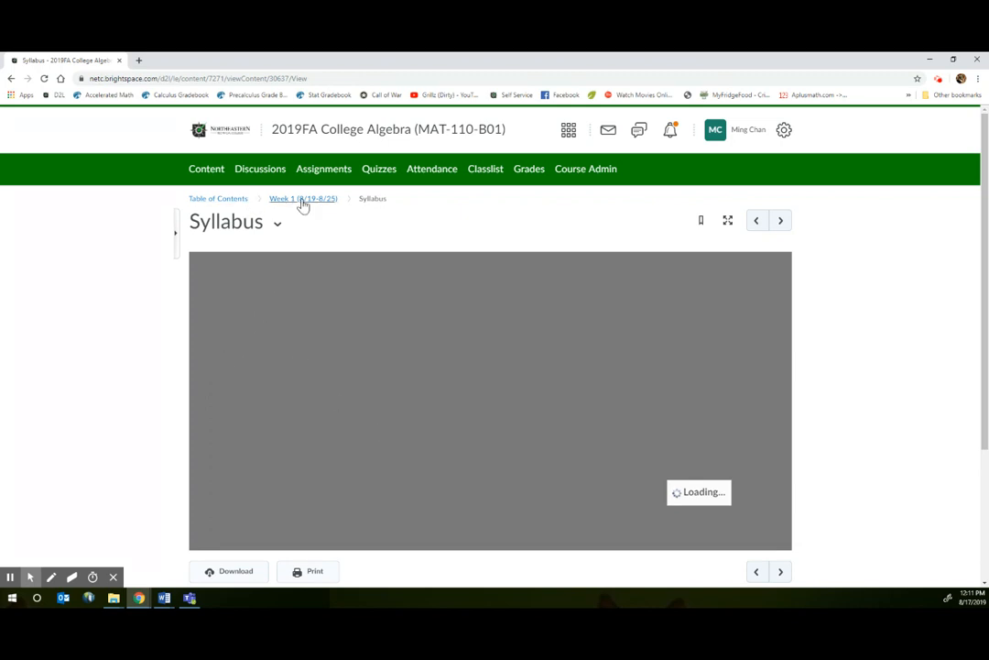
scroll(435, 440, "down", 3)
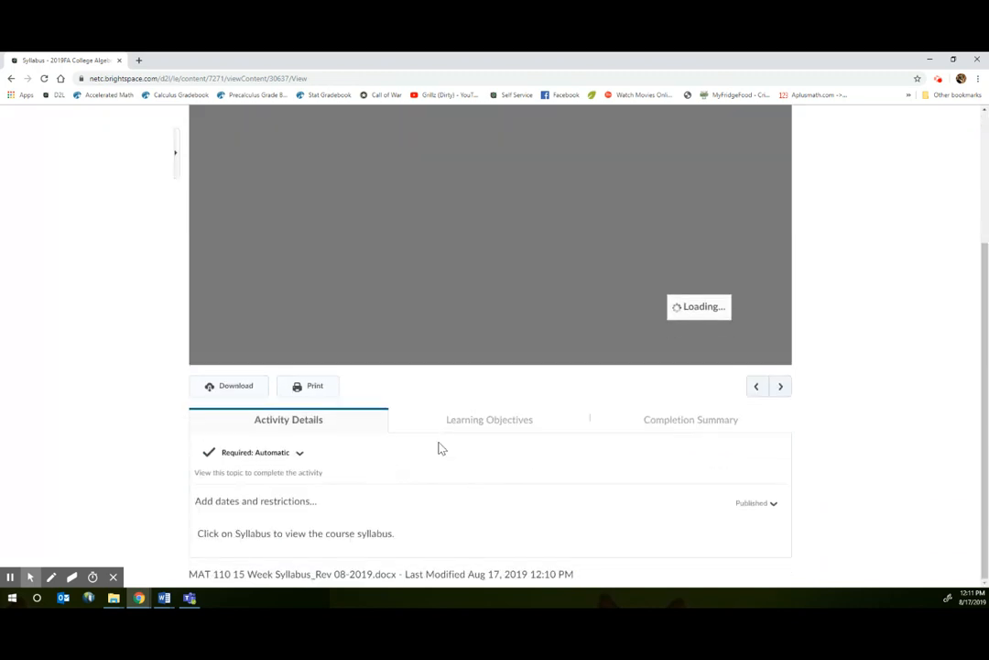
scroll(438, 448, "up", 3)
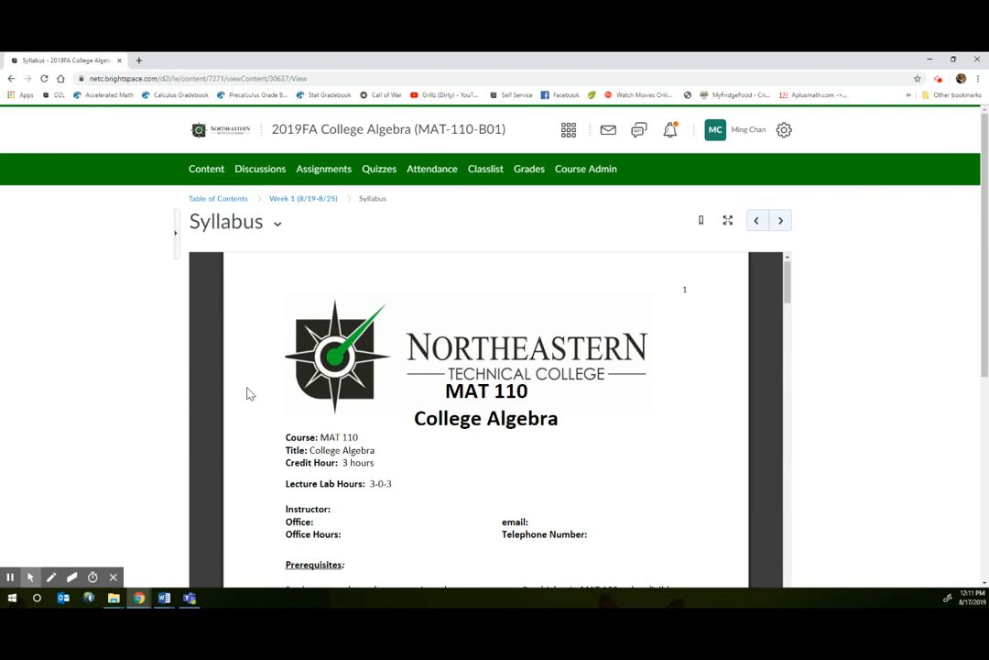
View the file replacement options for Lecture Handouts_Understand Terms in Week 2's "Review: Understand Terms", and return to the Table of Contents.
left_click(288, 201)
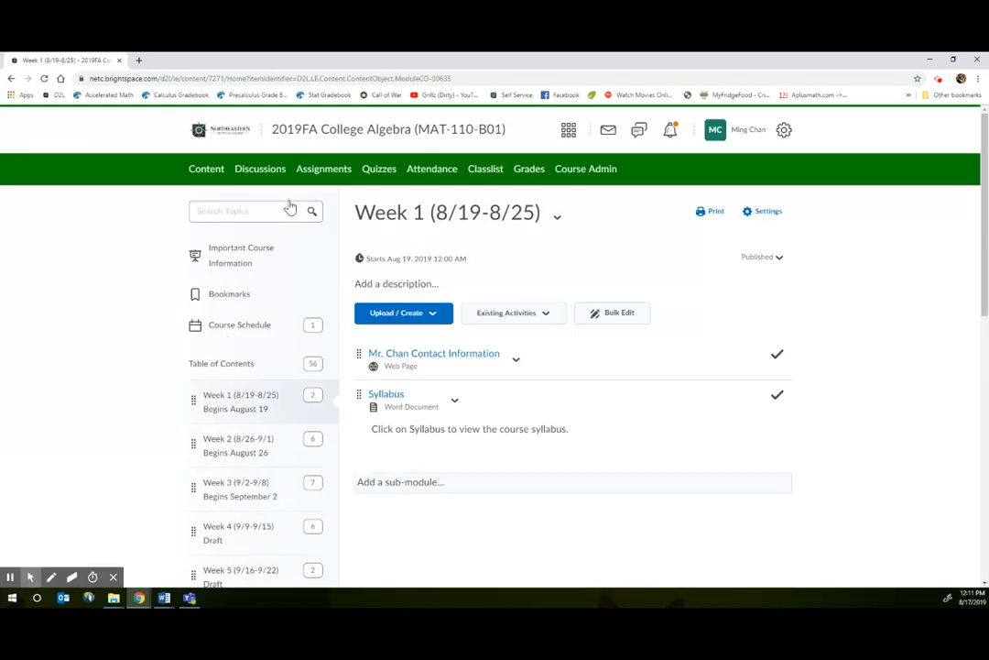
left_click(229, 437)
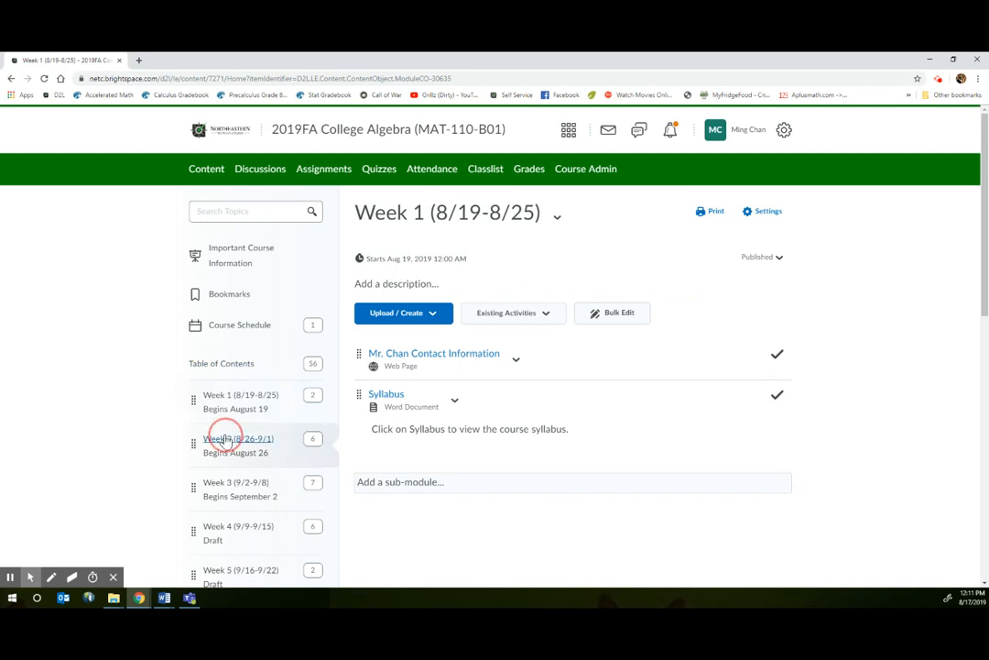
scroll(325, 462, "down", 2)
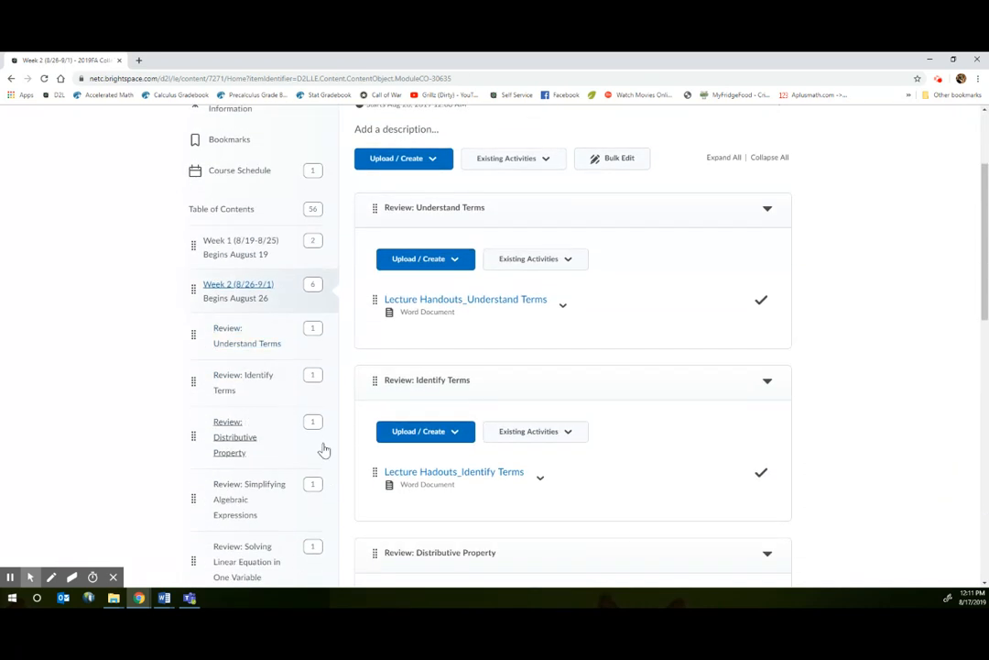
left_click(230, 343)
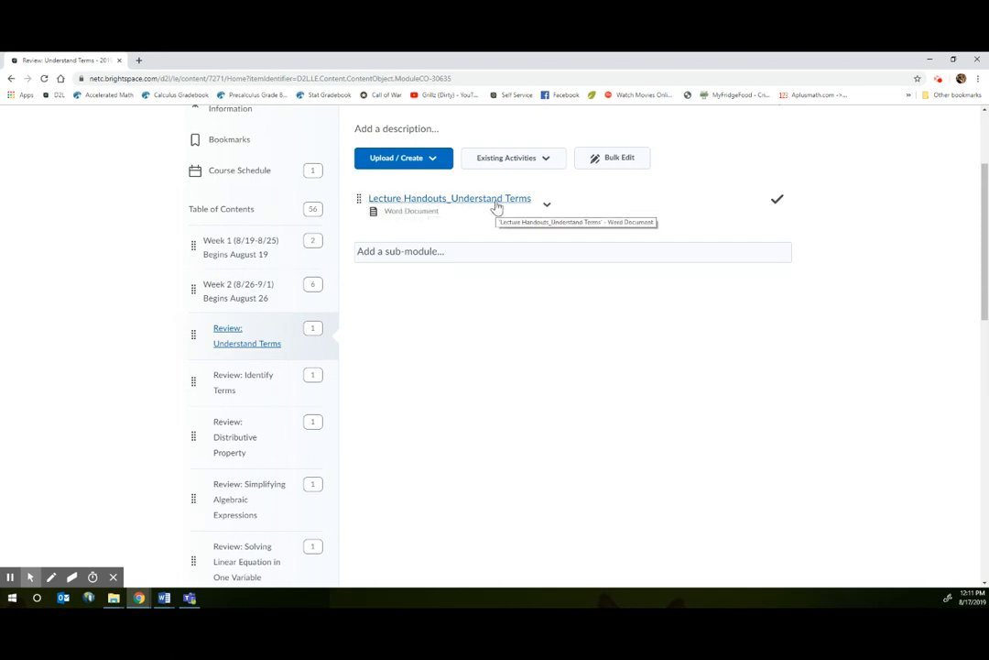
scroll(496, 248, "up", 3)
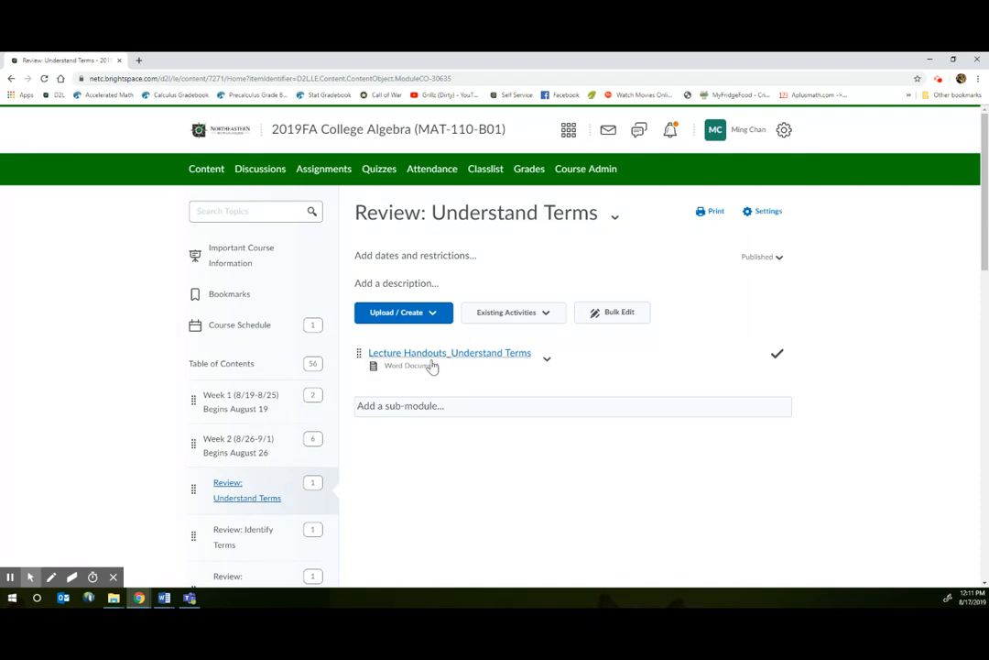
left_click(546, 359)
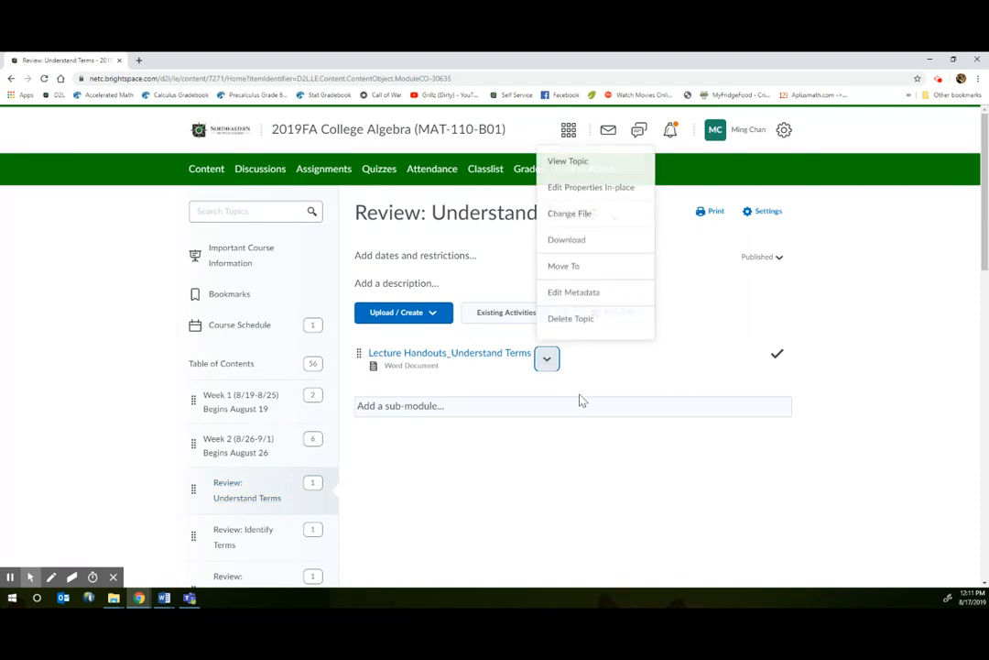
left_click(575, 220)
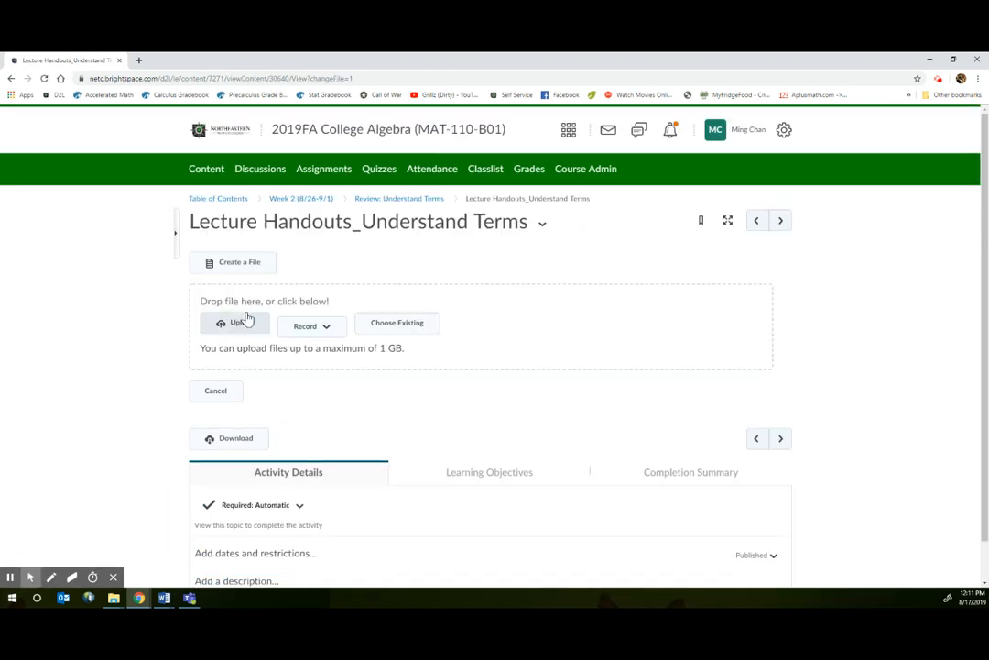
left_click(220, 199)
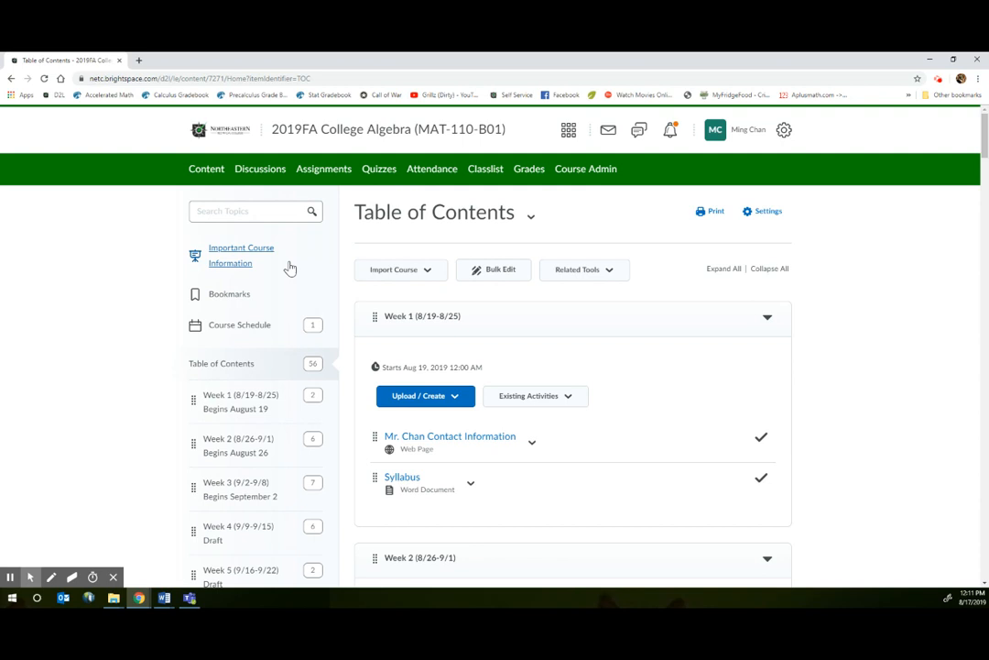
Open the instructor's contact information page in Week 1 and make its title editable.
scroll(656, 473, "down", 2)
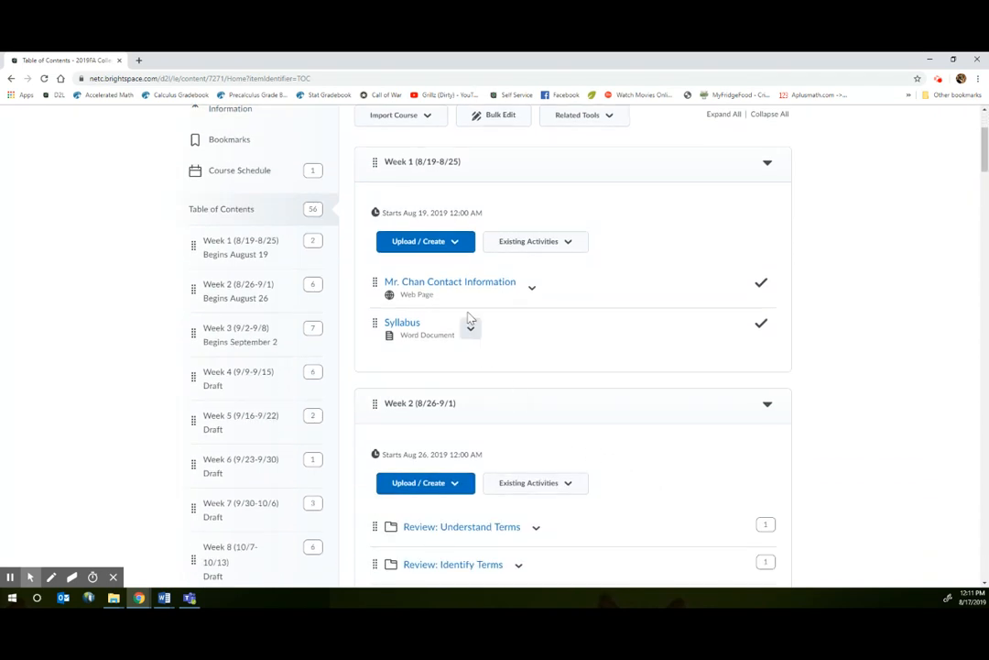
left_click(530, 292)
left_click(557, 326)
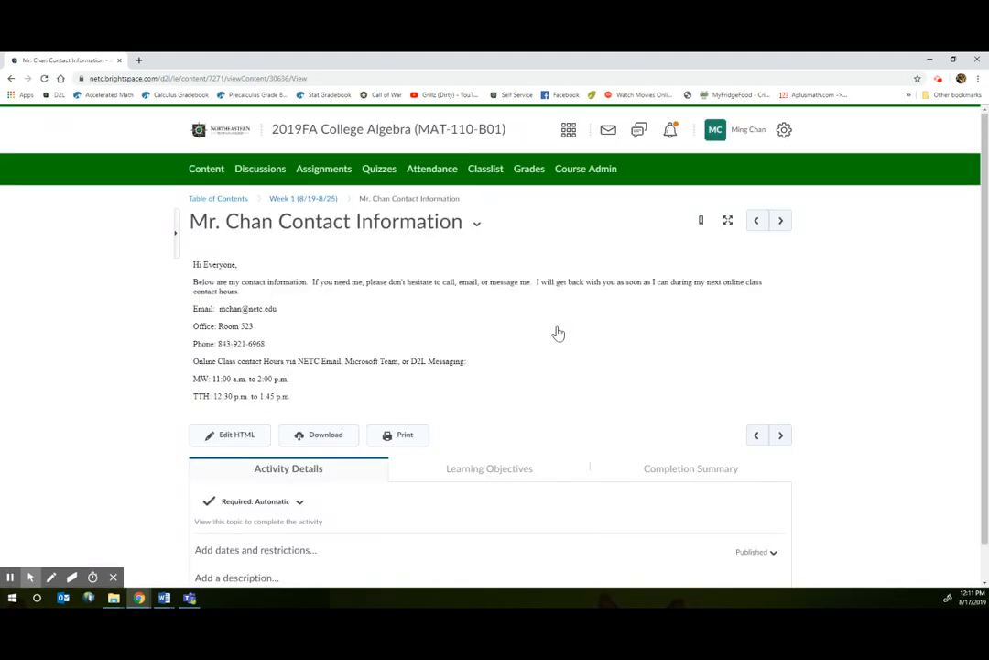
left_click(252, 224)
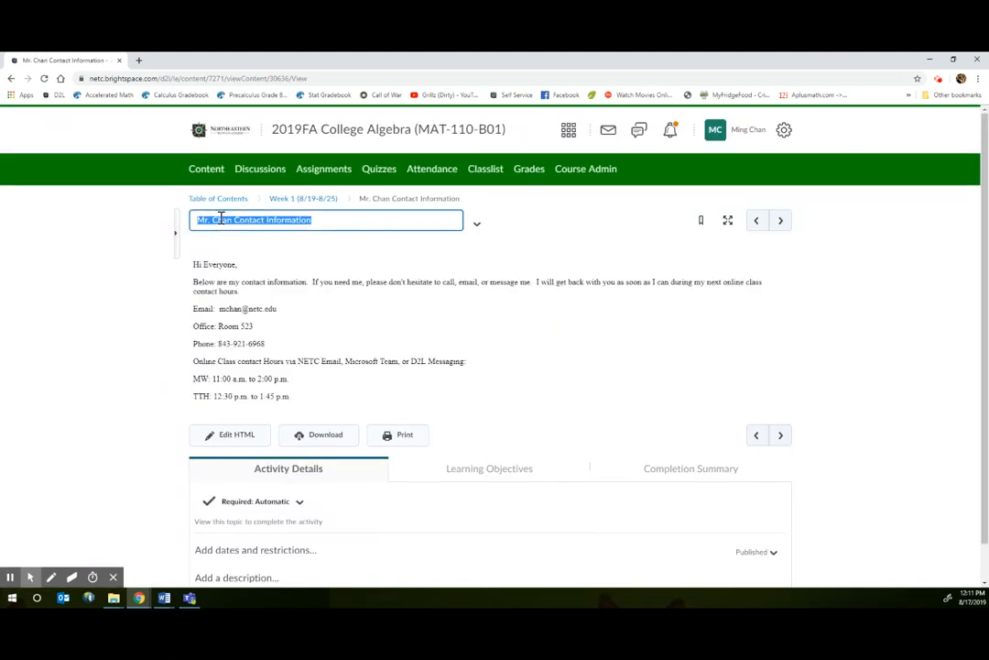
left_click(364, 230)
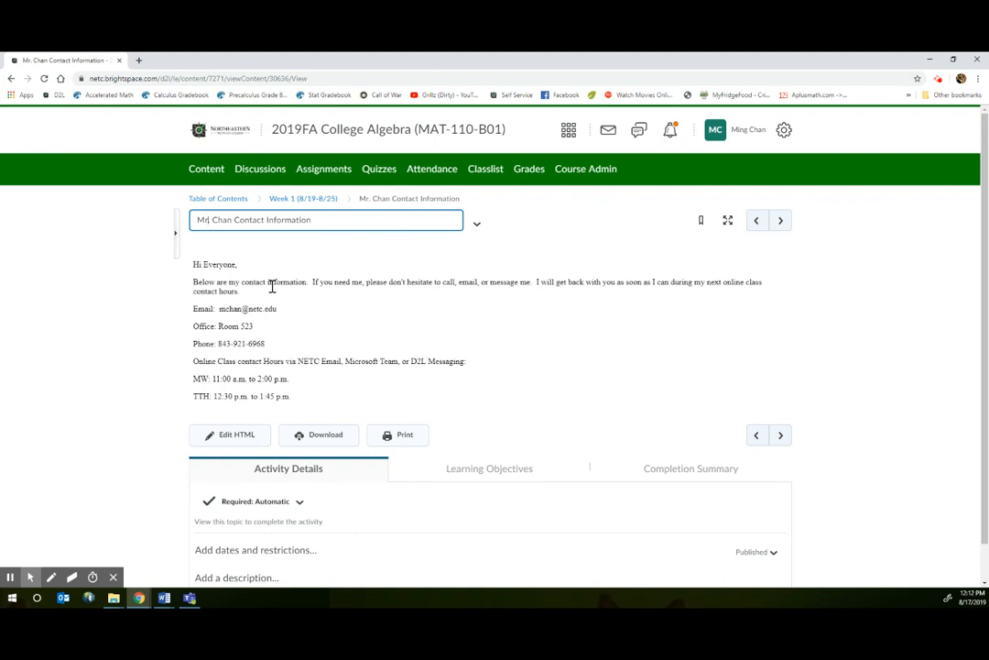
Edit the contact page's HTML, replacing the greeting and introductory paragraph with a blank line above the email line.
left_click(220, 440)
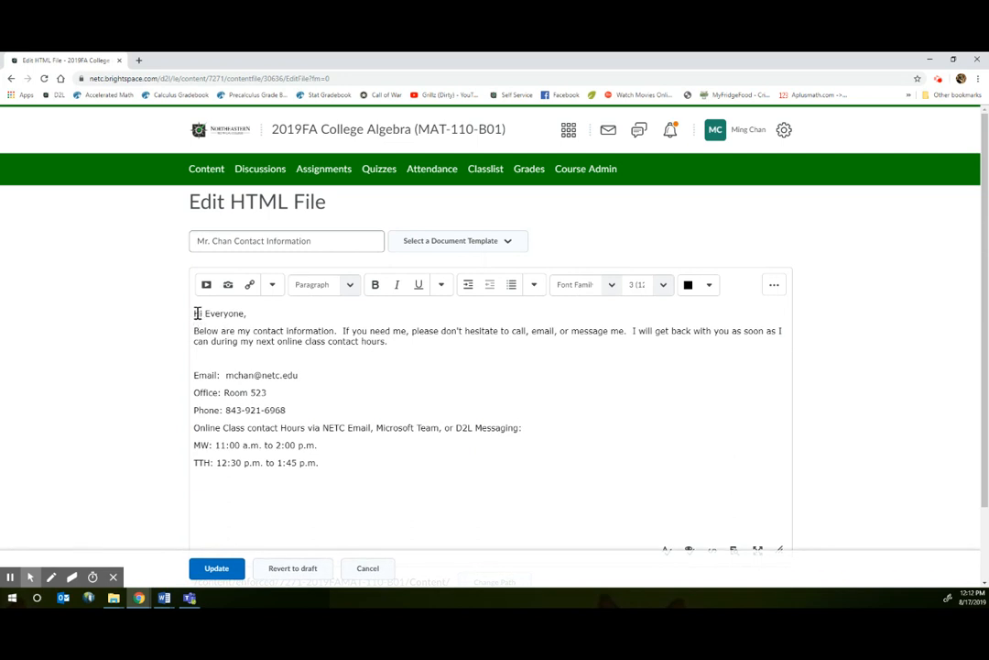
left_click_drag(195, 313, 626, 497)
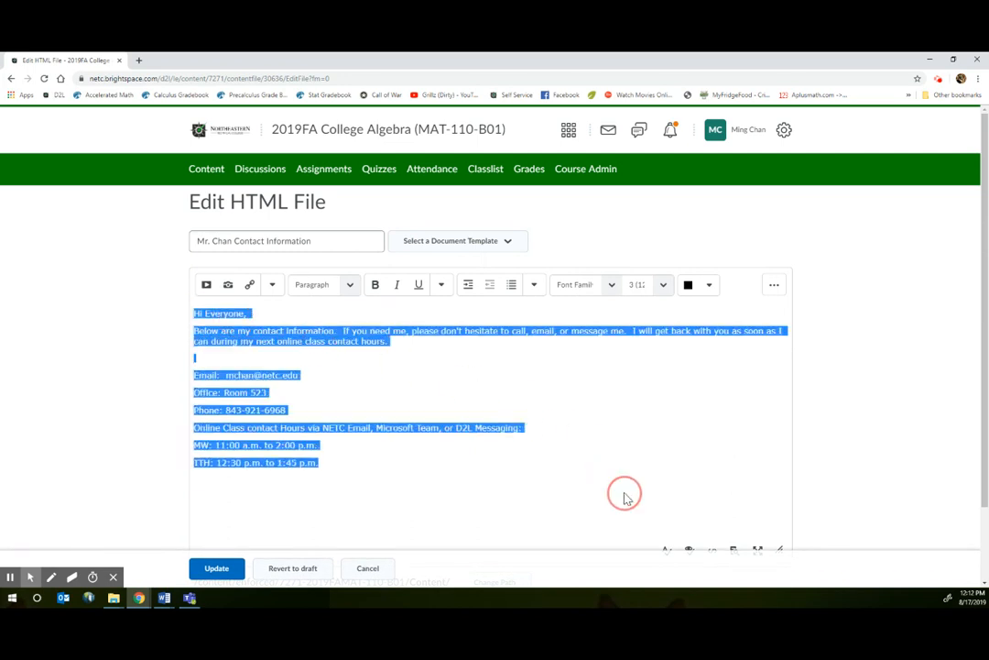
left_click(375, 420)
left_click_drag(195, 332, 541, 358)
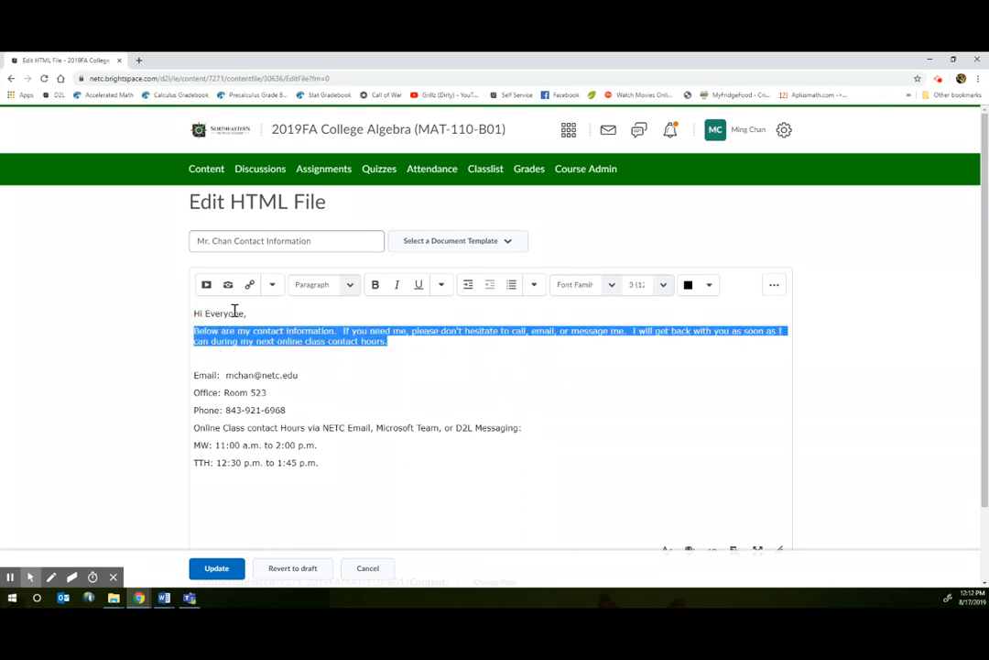
left_click_drag(197, 311, 453, 349)
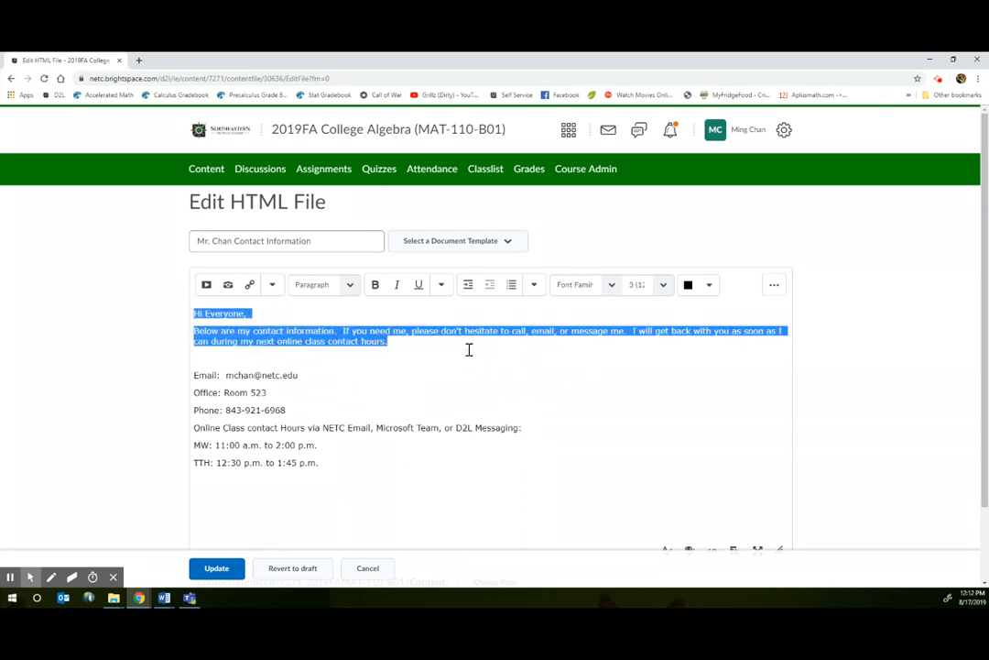
key("Delete")
key("Delete")
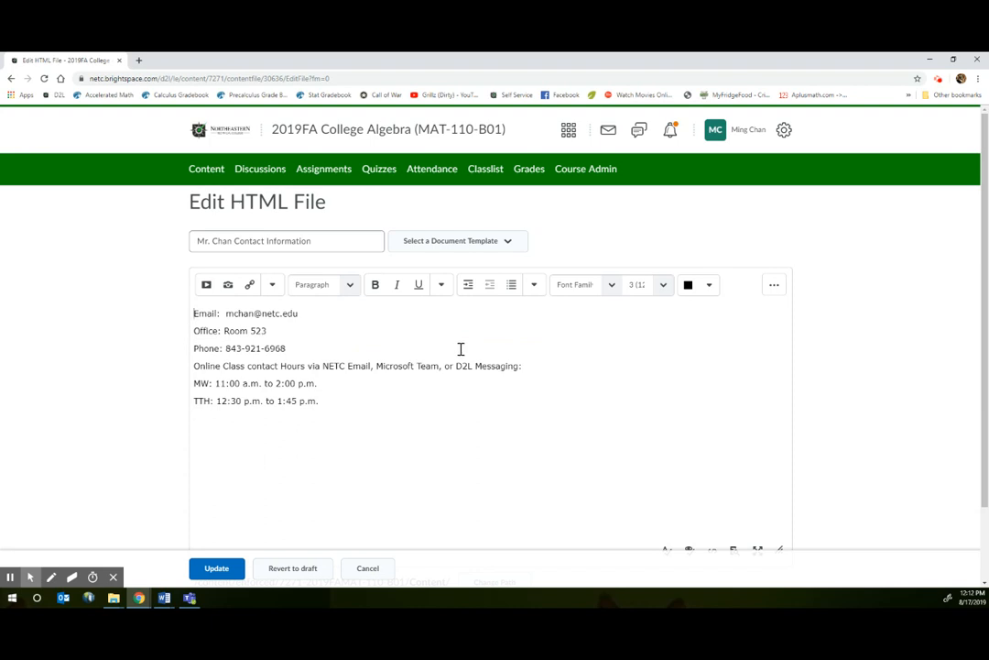
key("Return")
Clear the email address, office room and phone number, keeping the Email, Office and Phone labels.
left_click_drag(226, 332, 323, 334)
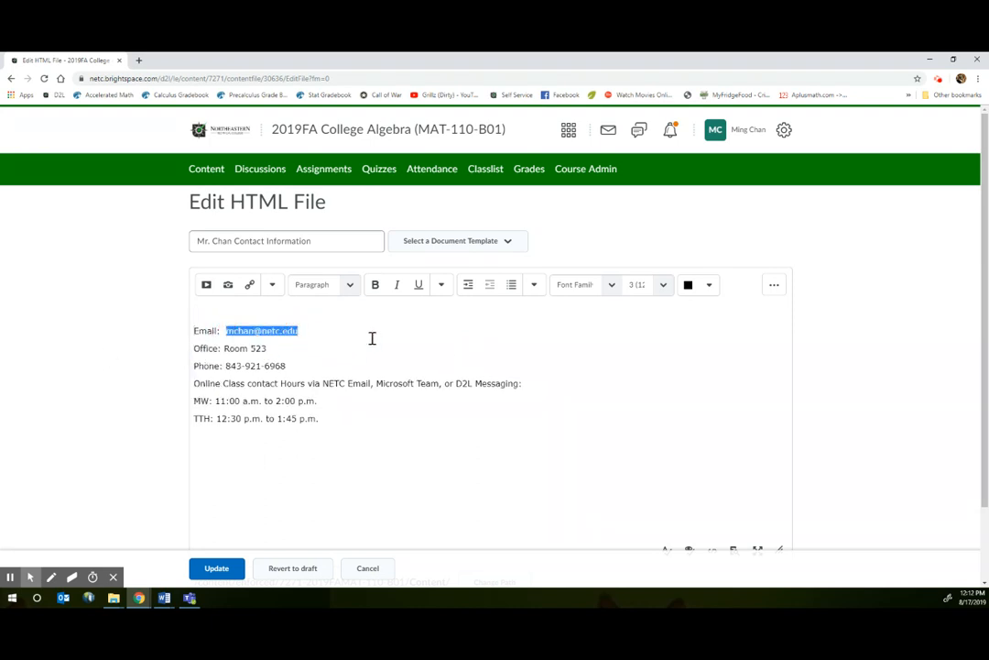
key("Delete")
left_click_drag(223, 350, 293, 368)
key("Delete")
key("Delete")
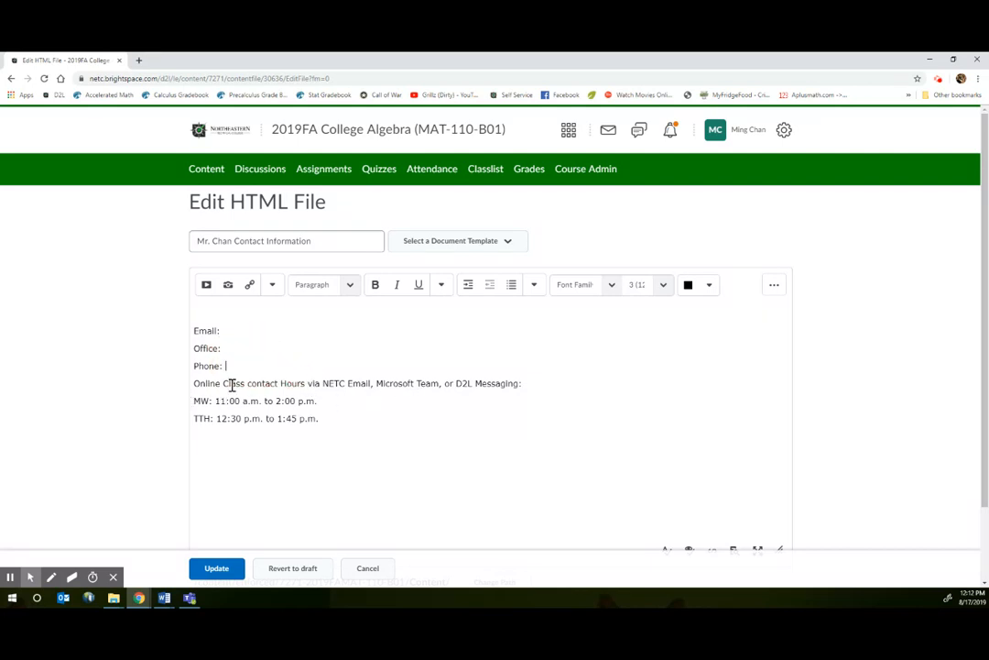
Delete the online class contact hours line and the MW and TTH times, save the page and return to Week 1.
left_click_drag(194, 383, 284, 383)
key("BackSpace")
key("BackSpace")
left_click_drag(218, 383, 338, 386)
key("BackSpace")
left_click_drag(218, 403, 342, 400)
key("BackSpace")
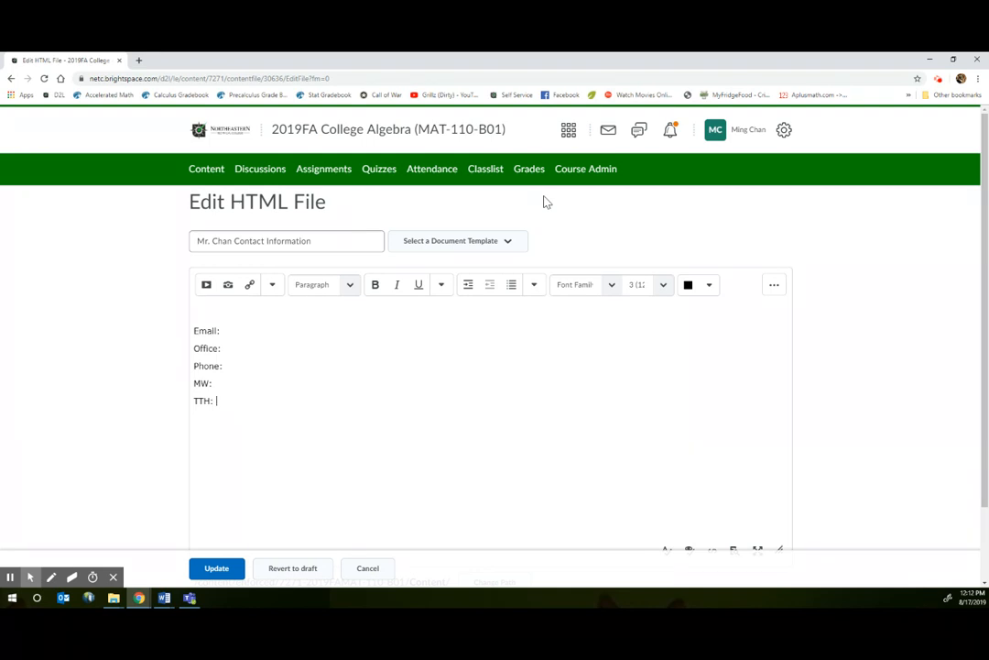
left_click(213, 569)
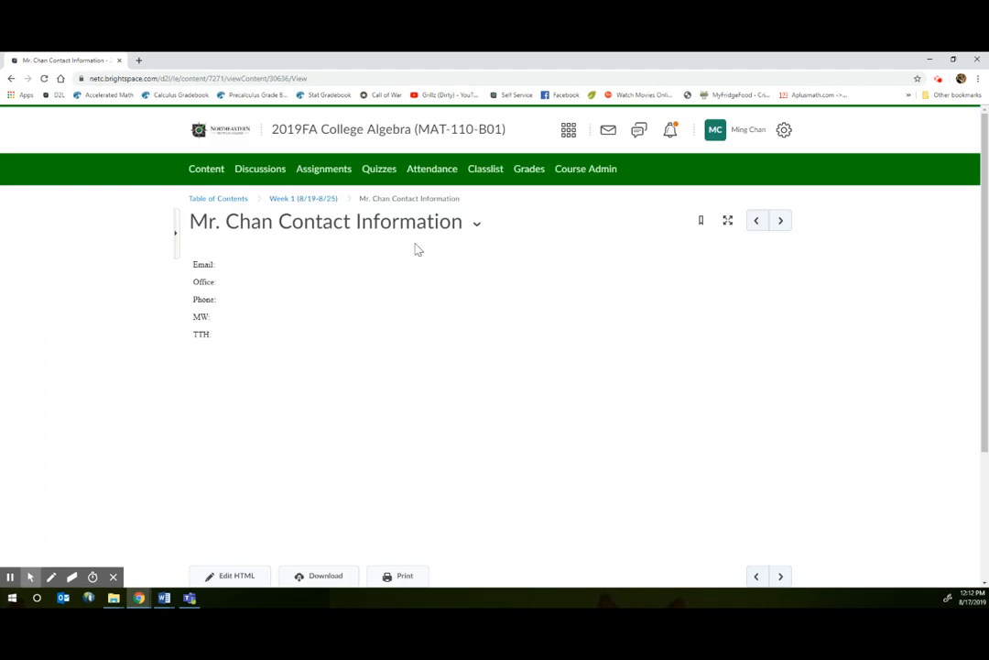
left_click(304, 201)
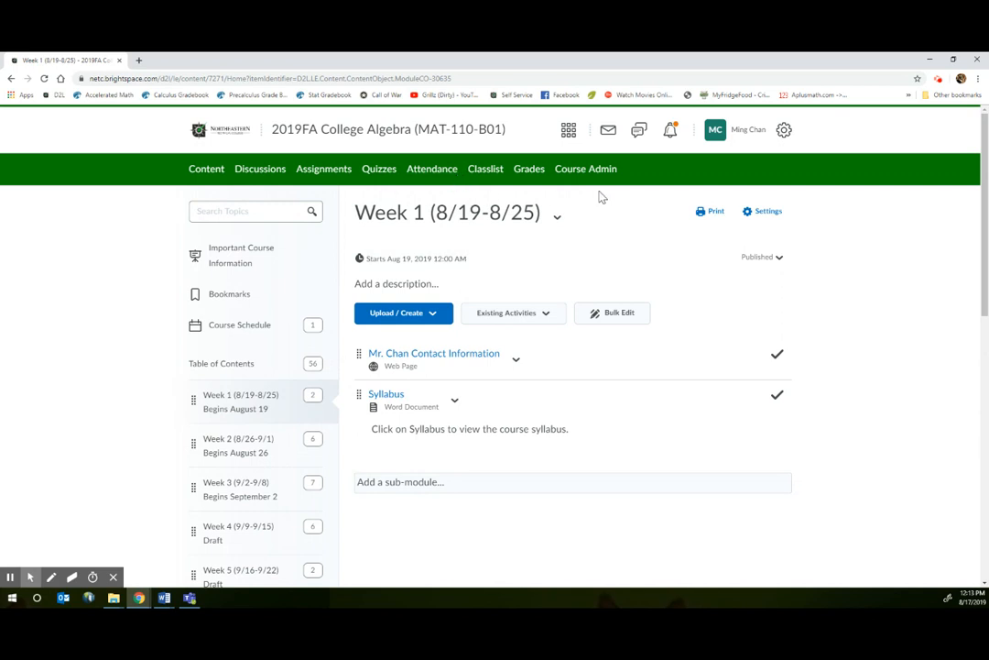
Open the gradebook's list of grade items for management and examine the Association column for the knowledge checks and quizzes.
left_click(530, 171)
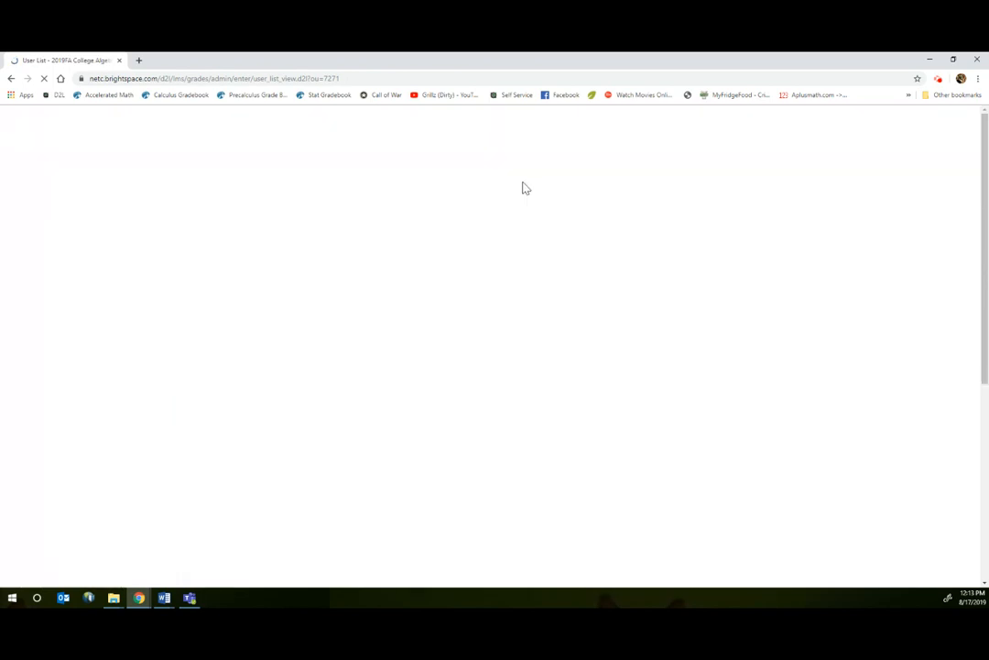
left_click(119, 199)
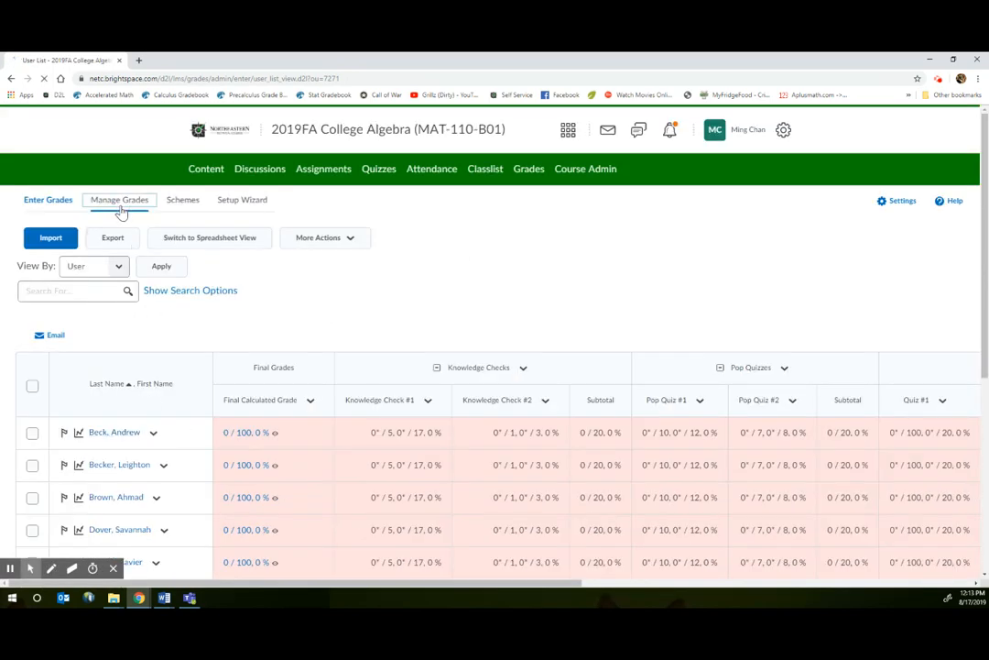
scroll(316, 399, "down", 2)
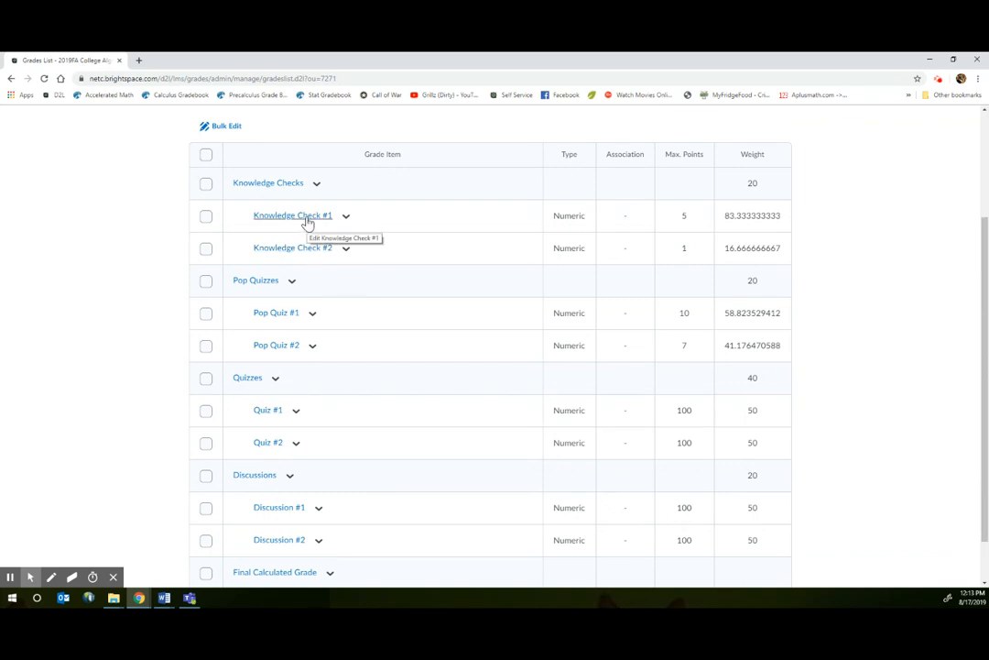
scroll(586, 262, "up", 1)
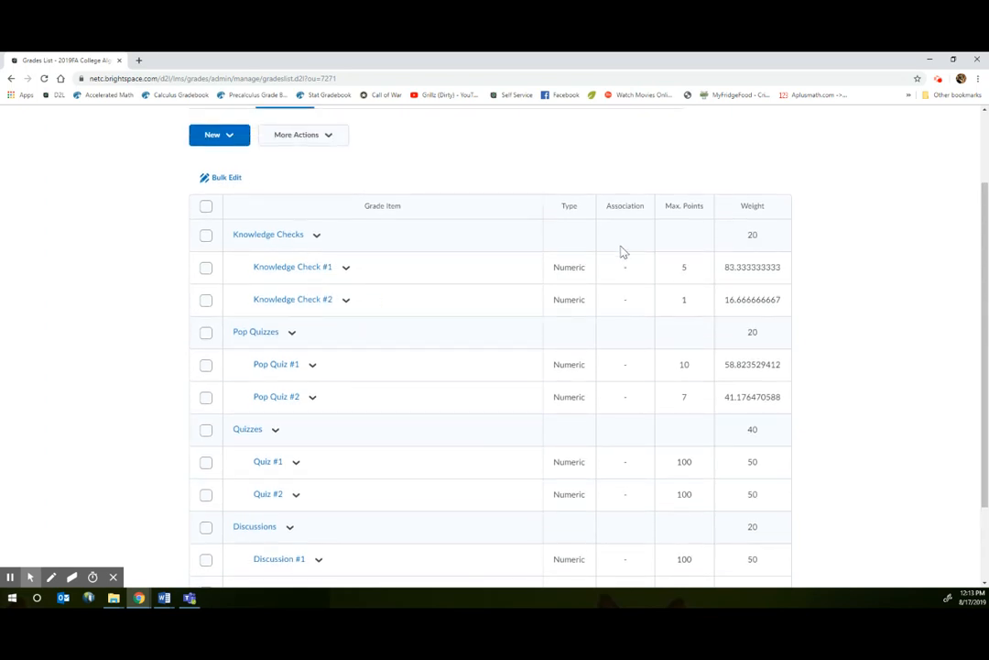
left_click_drag(609, 208, 653, 212)
scroll(313, 392, "up", 2)
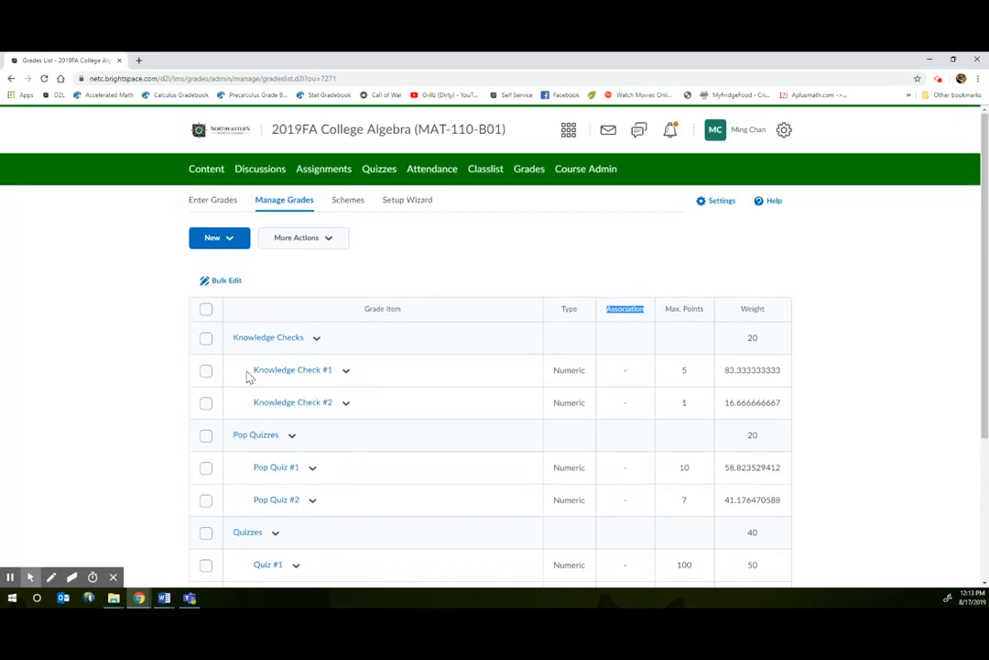
Examine the Knowledge Check #1 grade item and the course's Quizzes and Assignments areas.
left_click_drag(248, 372, 385, 375)
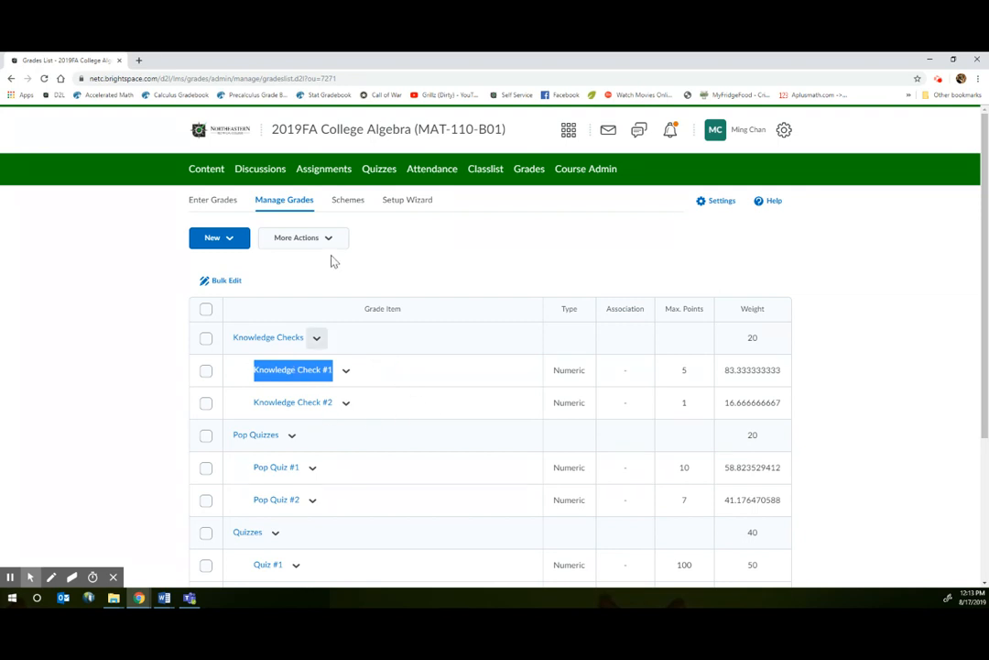
left_click(386, 176)
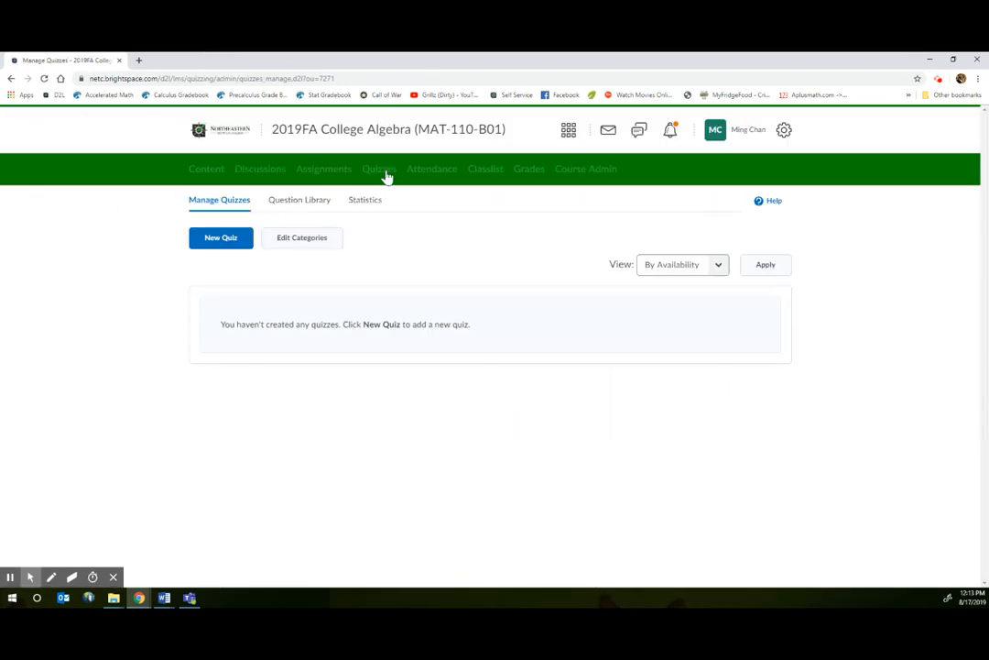
left_click(333, 179)
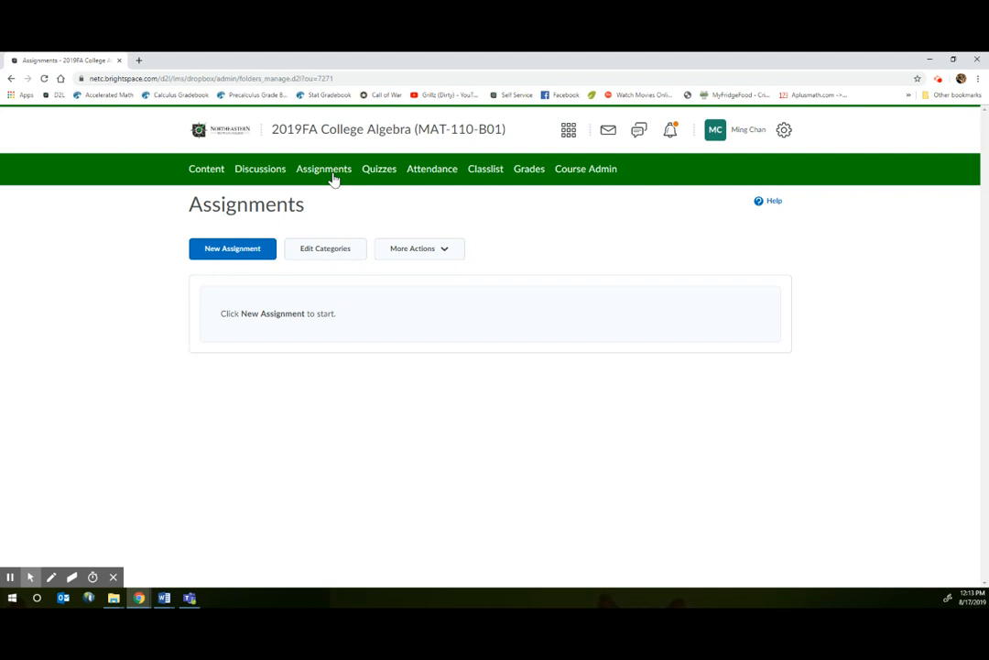
Create a new quiz in the course's Quizzes area and name it Knowledge Check #1.
left_click(373, 178)
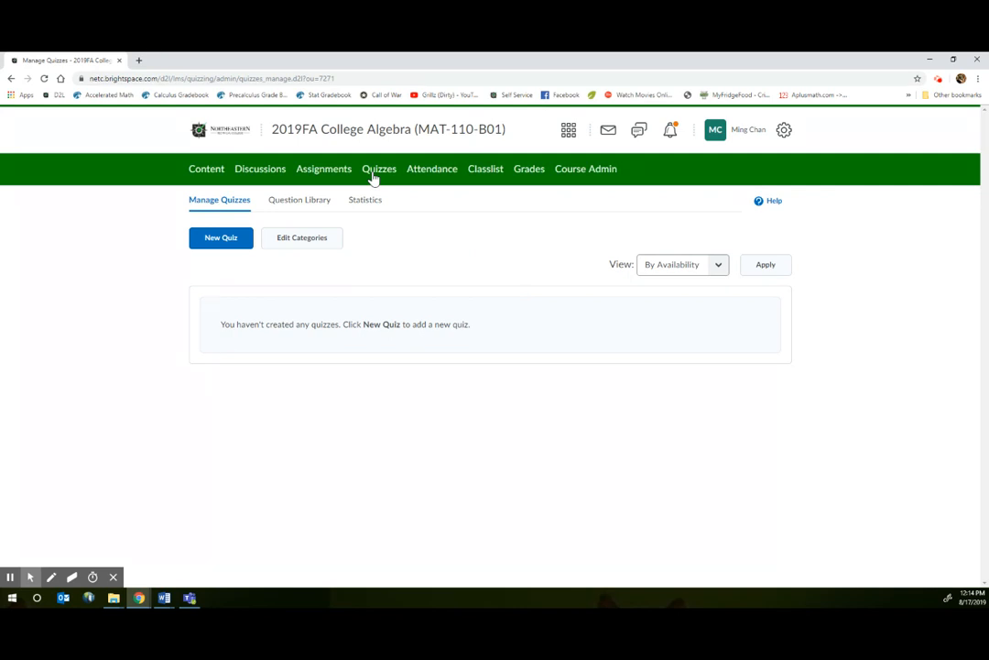
left_click(235, 246)
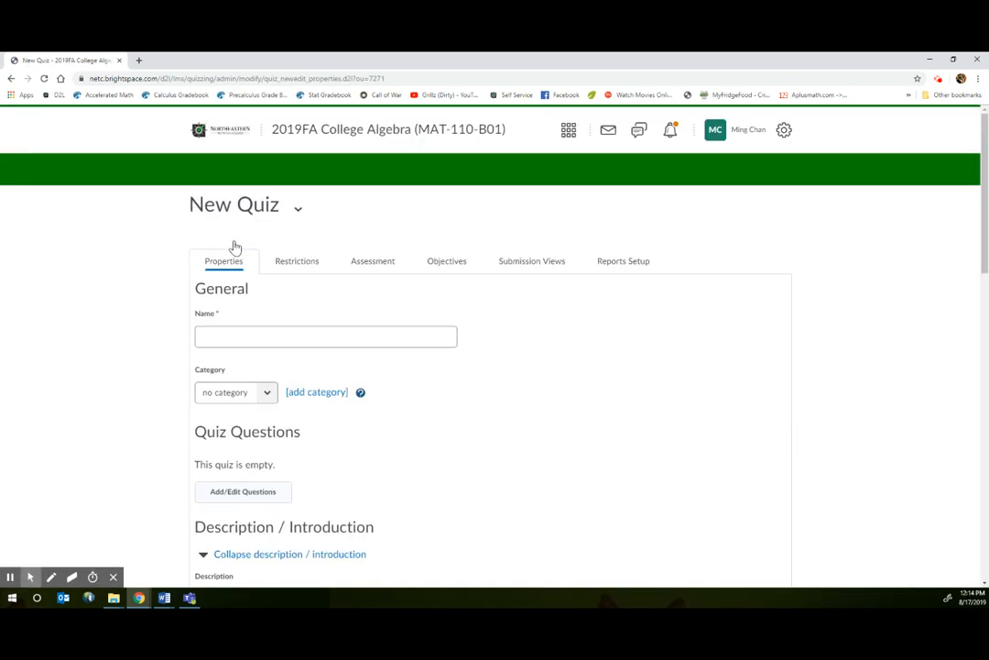
left_click(223, 341)
left_click(224, 341)
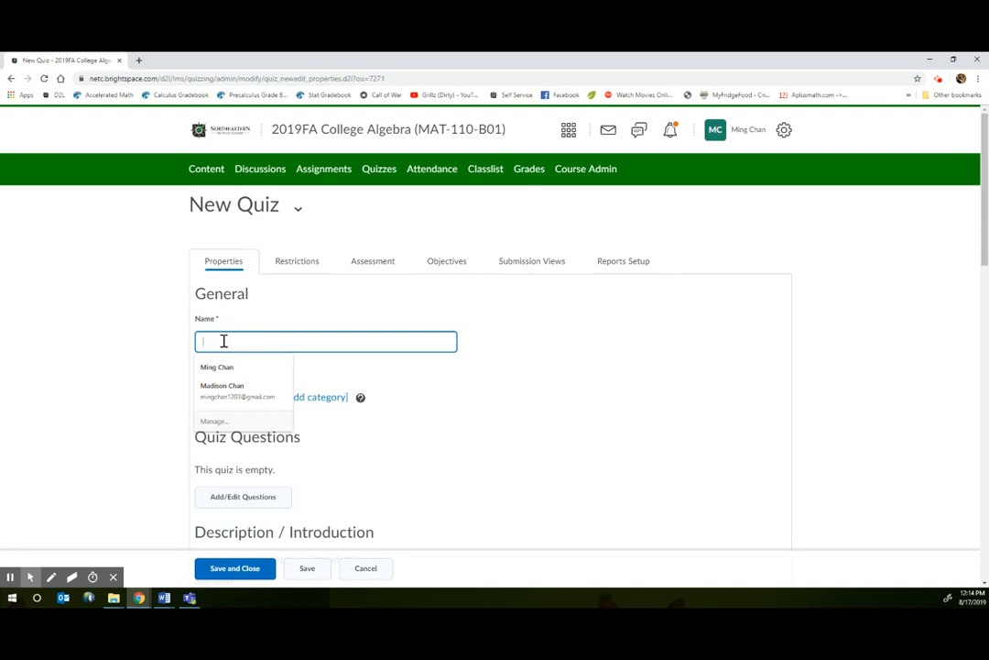
type("Knowledge Check #1")
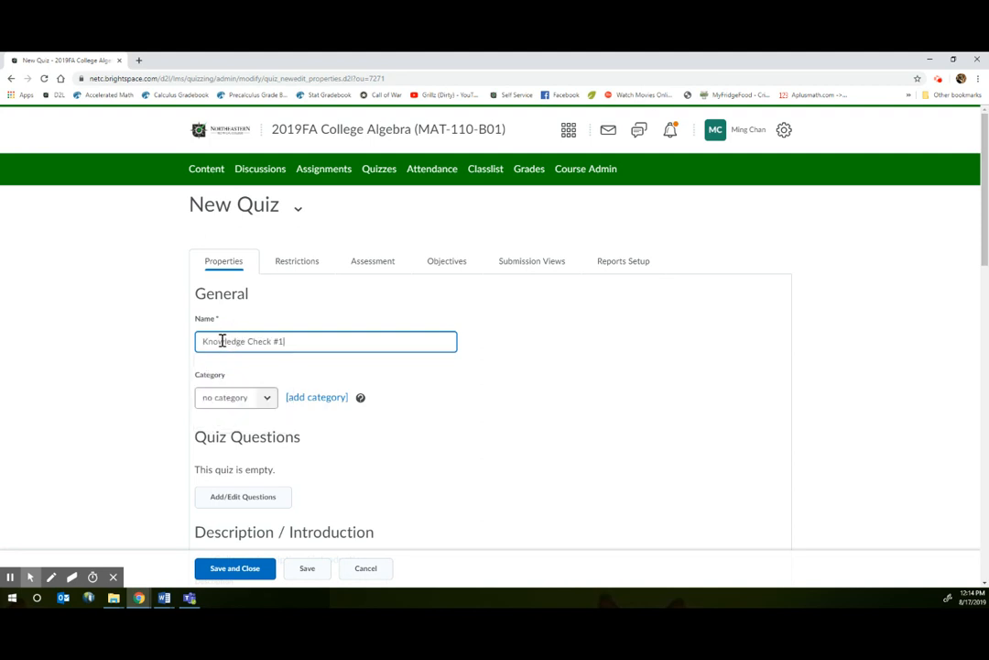
scroll(261, 413, "down", 1)
scroll(261, 412, "down", 1)
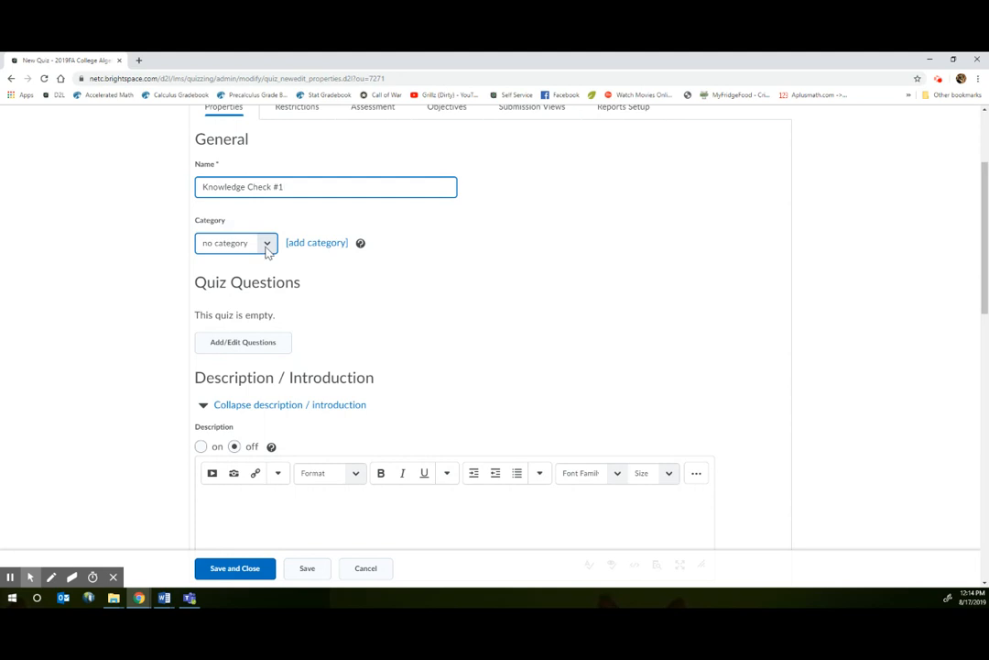
scroll(232, 260, "up", 2)
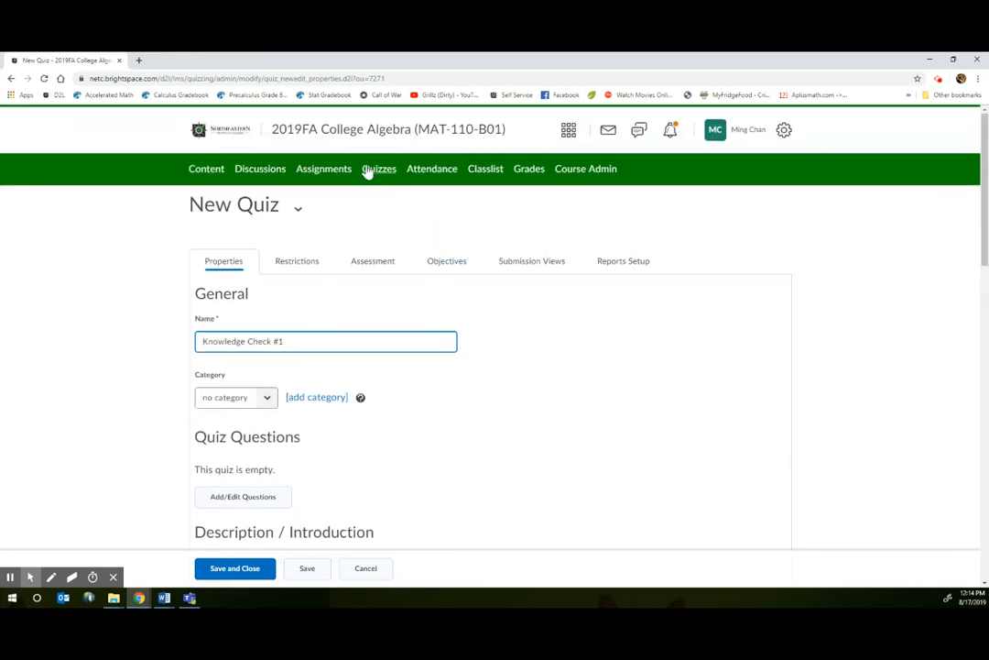
scroll(330, 330, "down", 2)
left_click(266, 243)
left_click(506, 304)
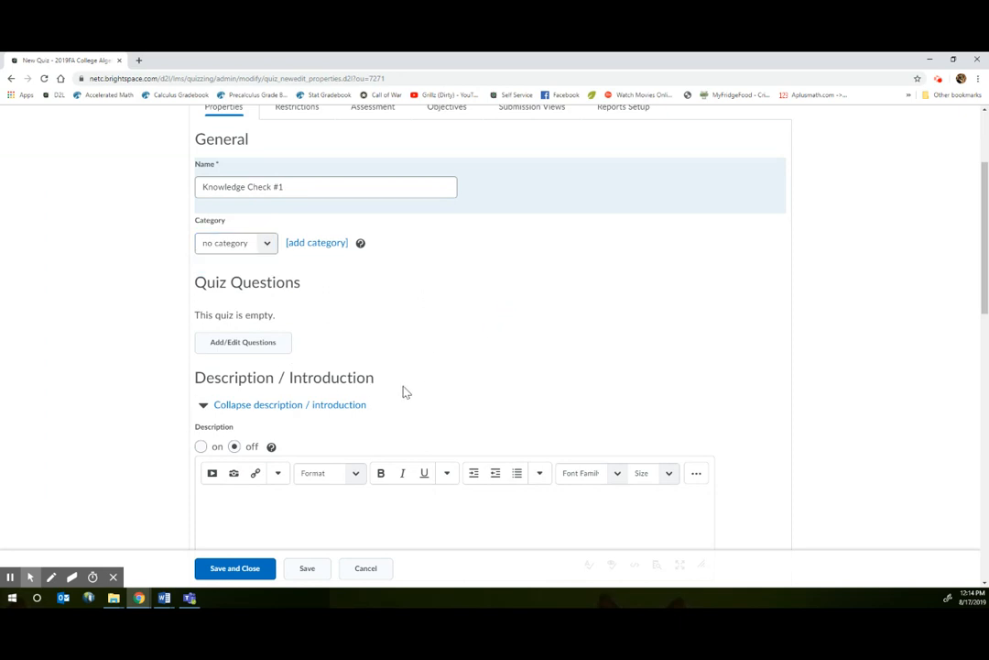
Open the question editor for the quiz and browse the question library for questions to import.
left_click(248, 349)
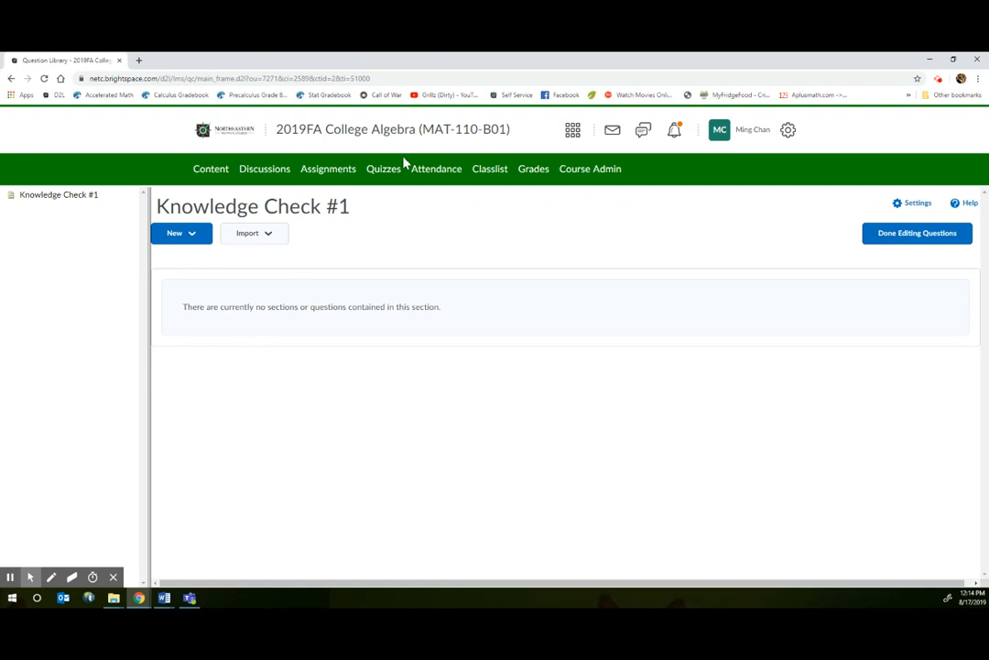
left_click(200, 236)
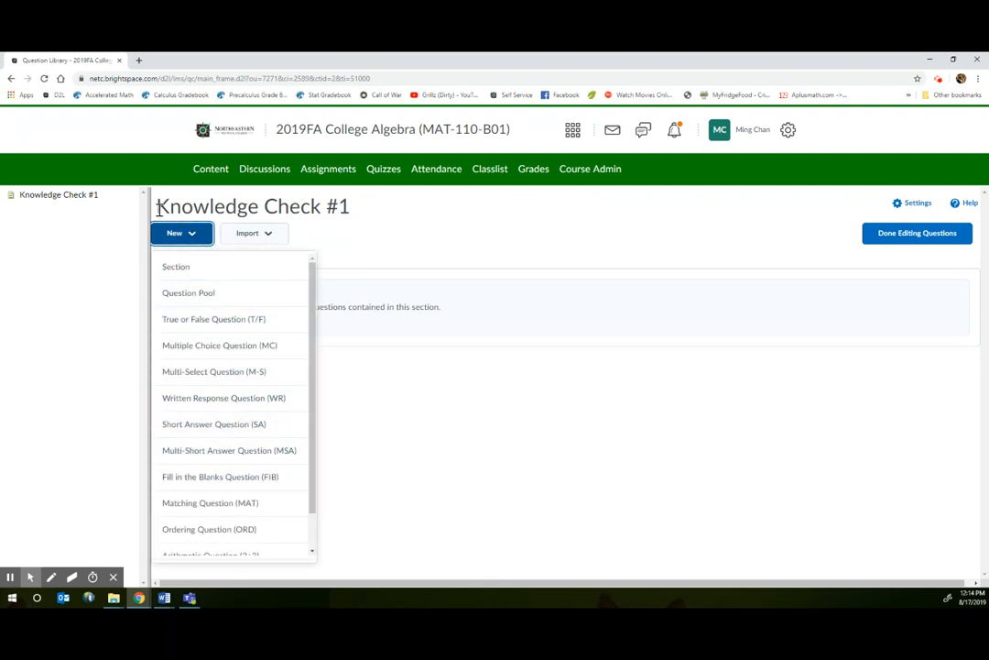
left_click(381, 226)
left_click(271, 236)
left_click(254, 298)
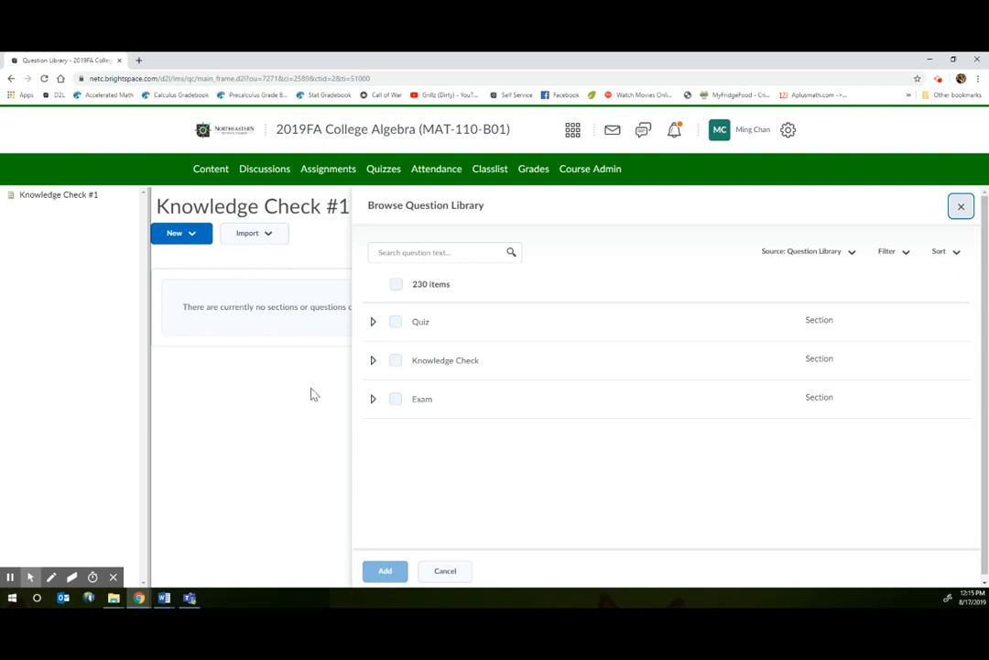
Import all questions from the Knowledge Check: Syllabus section into the quiz, leaving the section itself unselected.
left_click(374, 361)
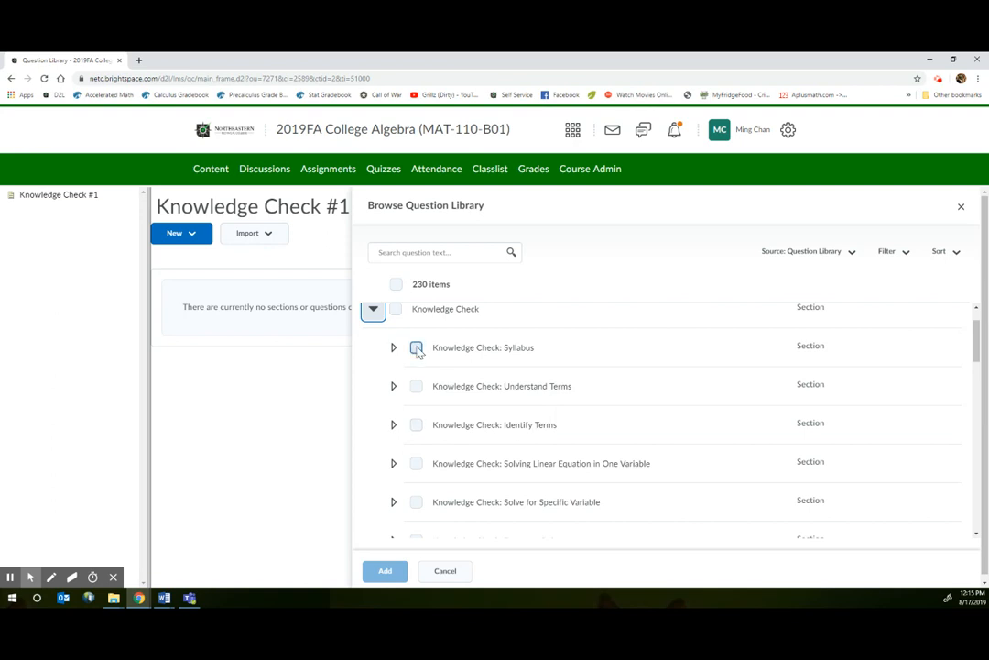
left_click(393, 347)
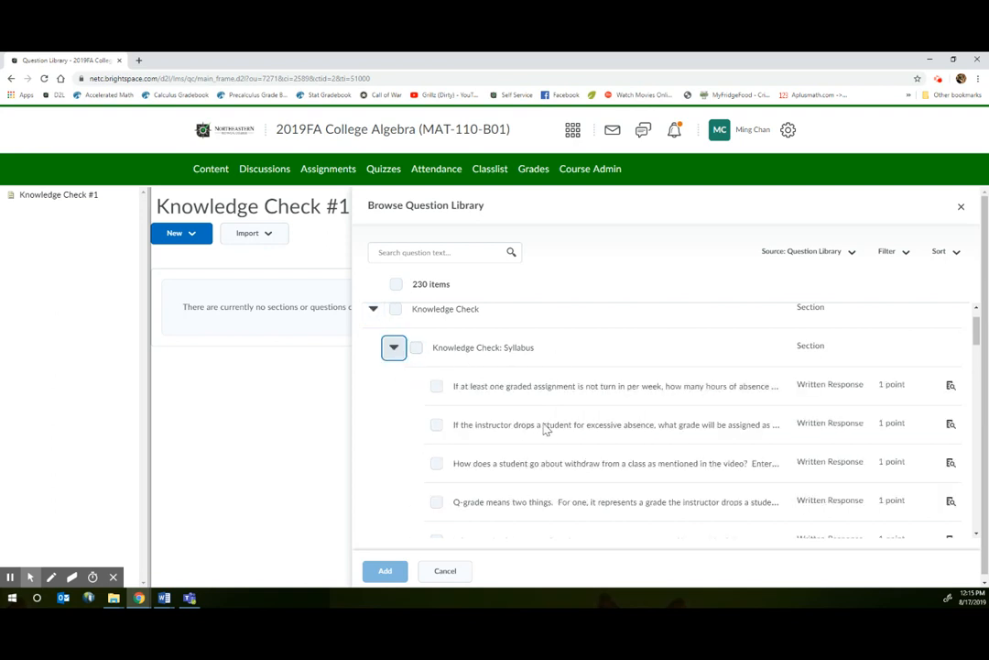
left_click(437, 385)
left_click(437, 424)
left_click(417, 347)
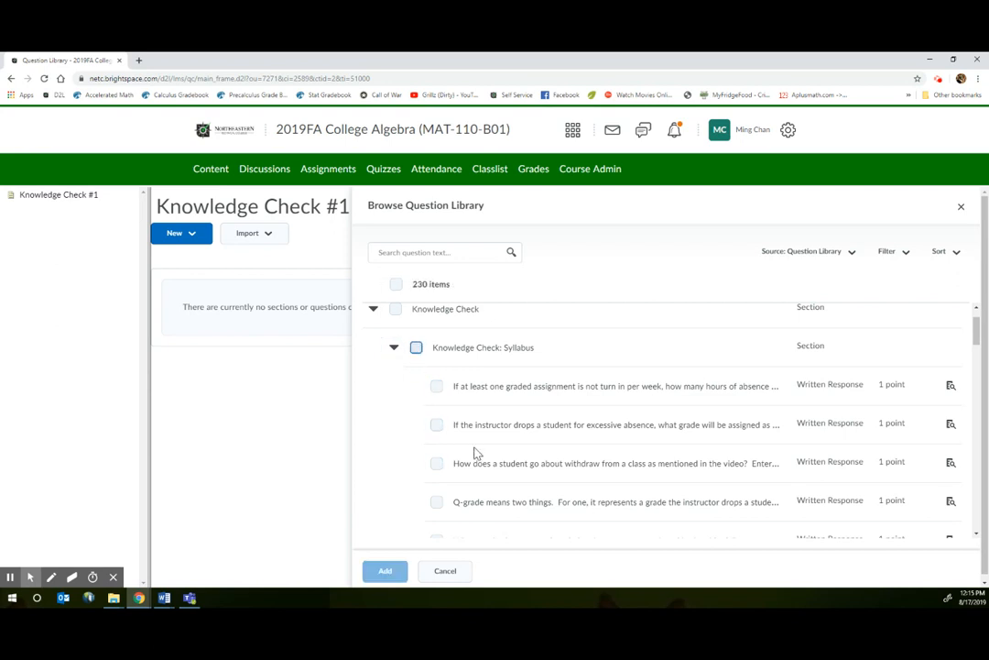
scroll(443, 400, "down", 1)
scroll(443, 400, "up", 1)
left_click(415, 400)
scroll(505, 443, "down", 3)
scroll(511, 516, "up", 2)
scroll(511, 515, "up", 1)
left_click(416, 348)
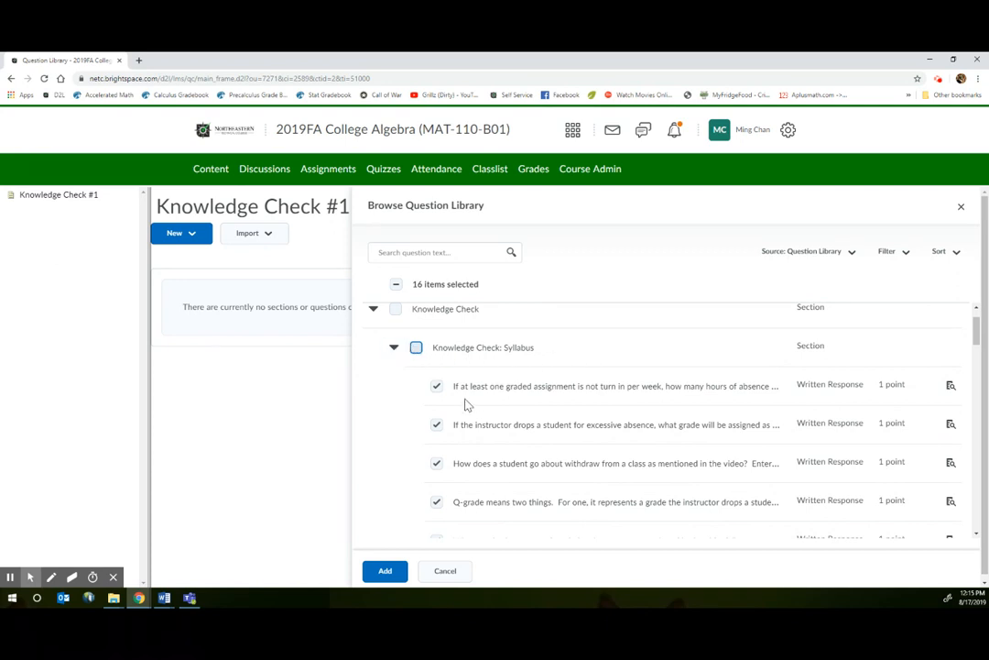
left_click(385, 576)
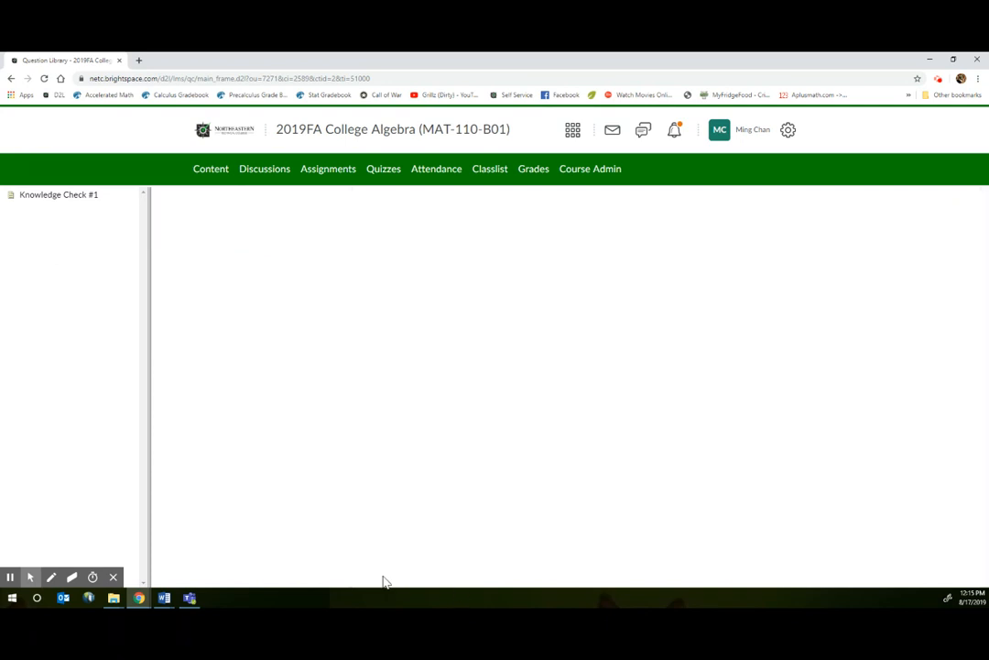
Review the imported questions, finish editing them and return to the quiz's properties.
scroll(762, 458, "down", 3)
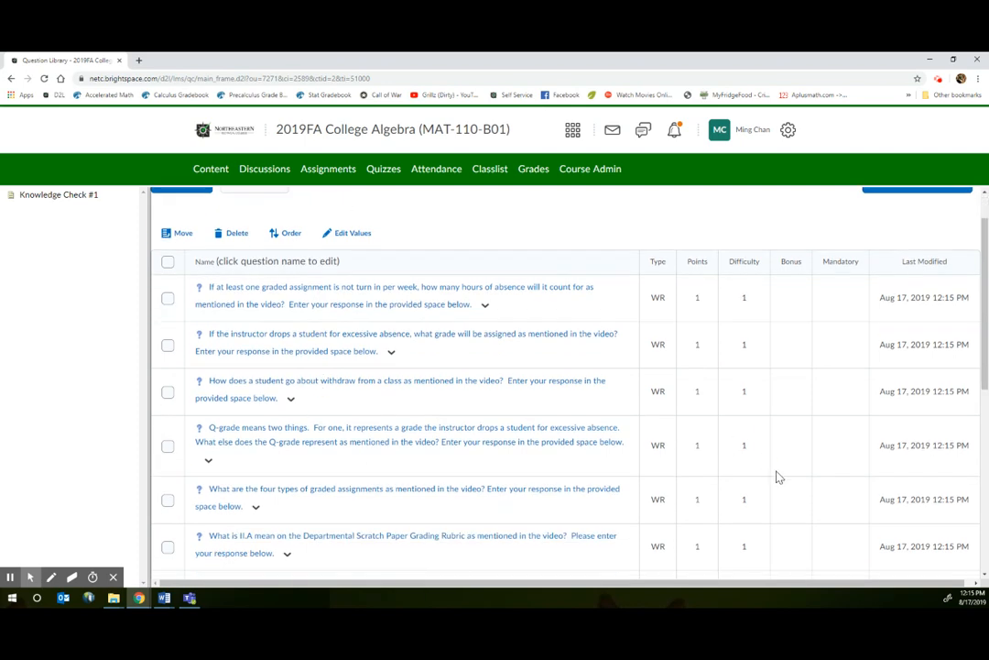
scroll(792, 508, "up", 2)
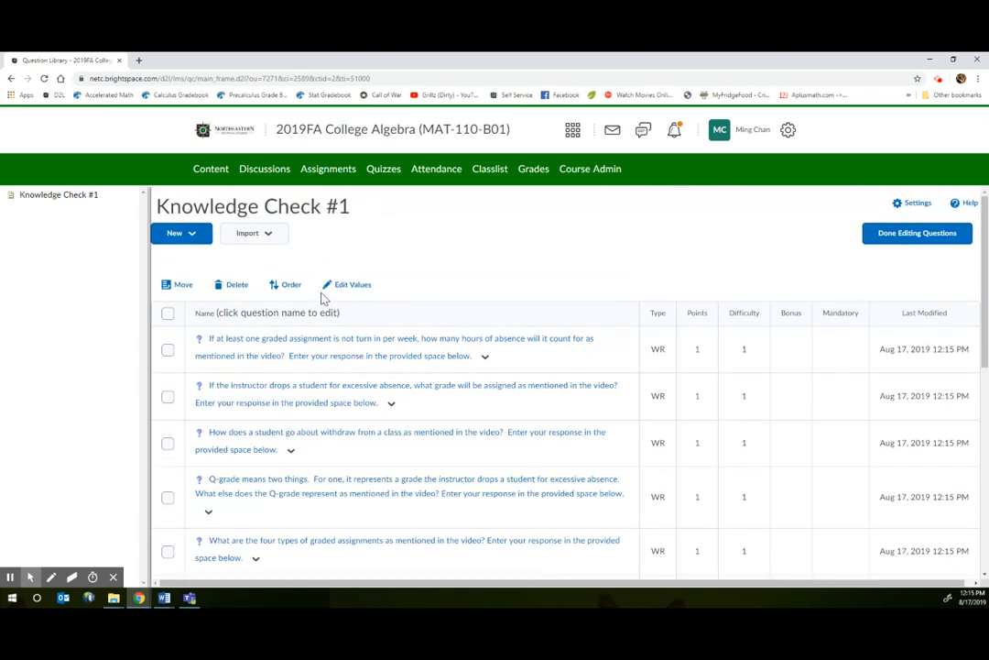
scroll(549, 426, "down", 1)
scroll(641, 403, "up", 1)
left_click(917, 238)
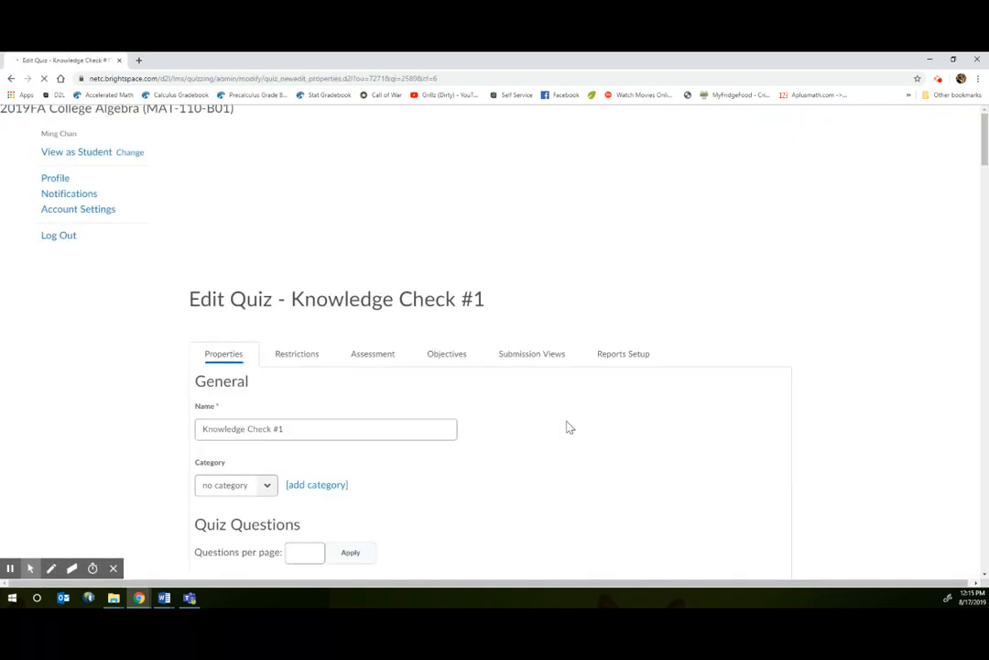
Set the quiz to 2 questions per page and apply the setting.
scroll(568, 427, "down", 1)
left_click(305, 362)
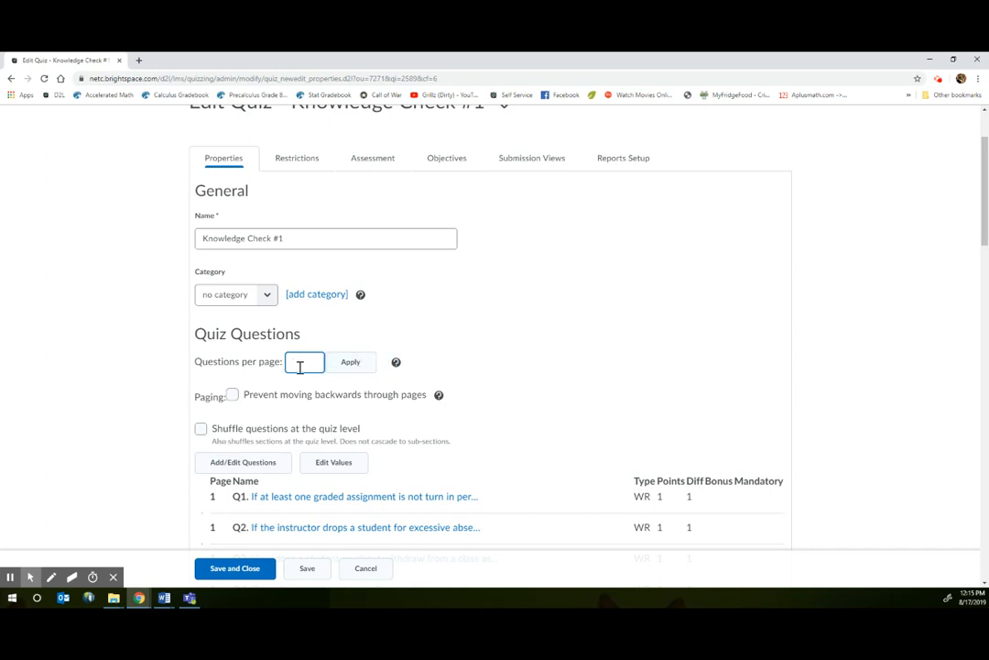
type("2")
left_click(351, 362)
left_click(201, 428)
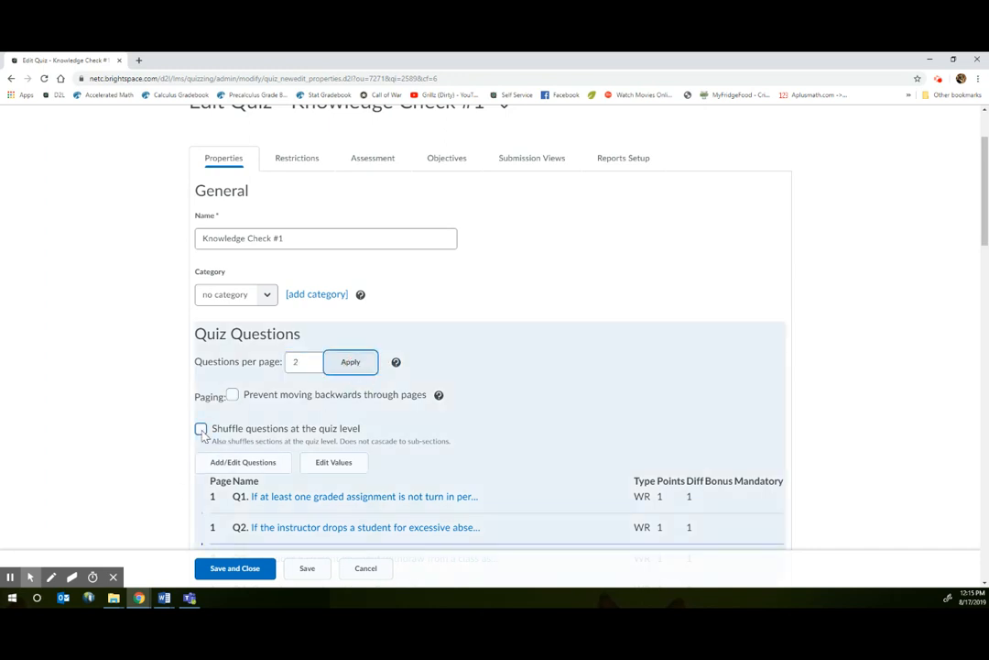
scroll(476, 475, "down", 5)
left_click(200, 325)
scroll(346, 479, "down", 10)
scroll(346, 479, "down", 7)
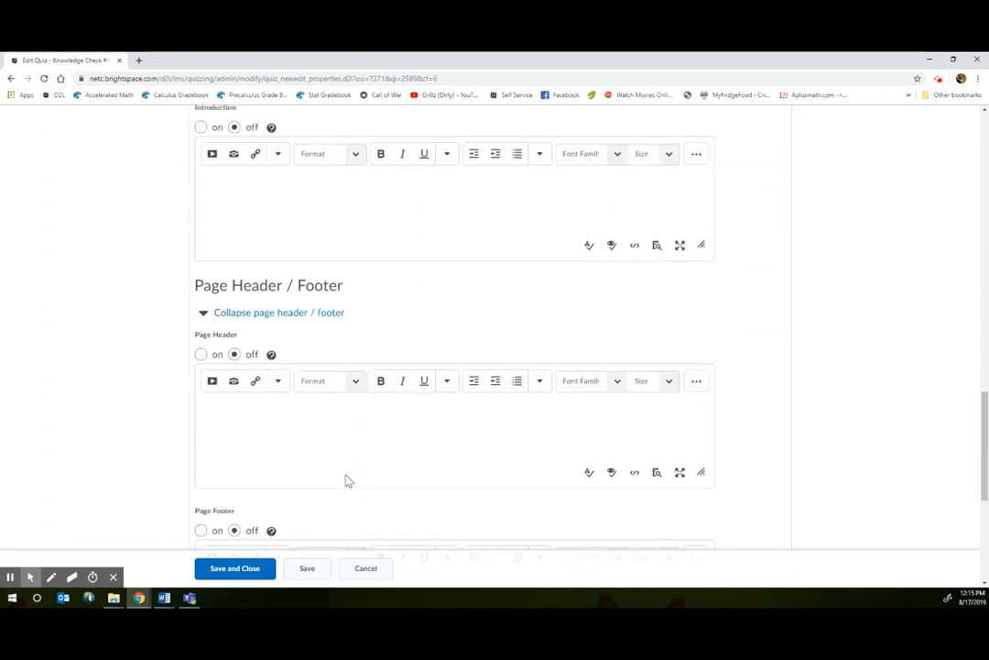
scroll(346, 479, "up", 20)
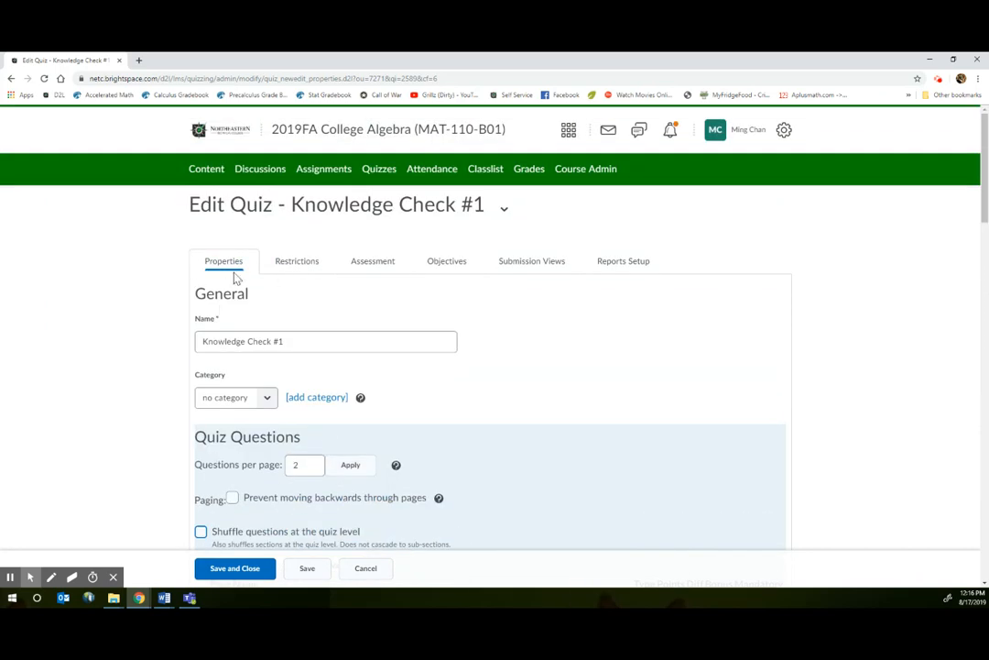
Set the quiz's status to Active in its restrictions.
left_click(295, 263)
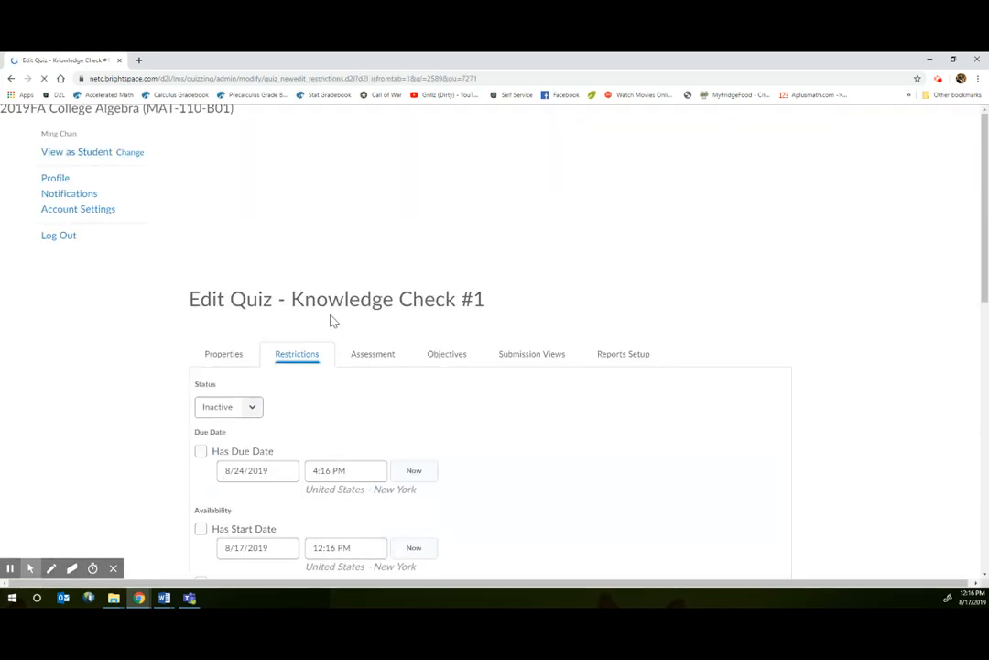
scroll(284, 293, "down", 1)
left_click(250, 265)
left_click(249, 286)
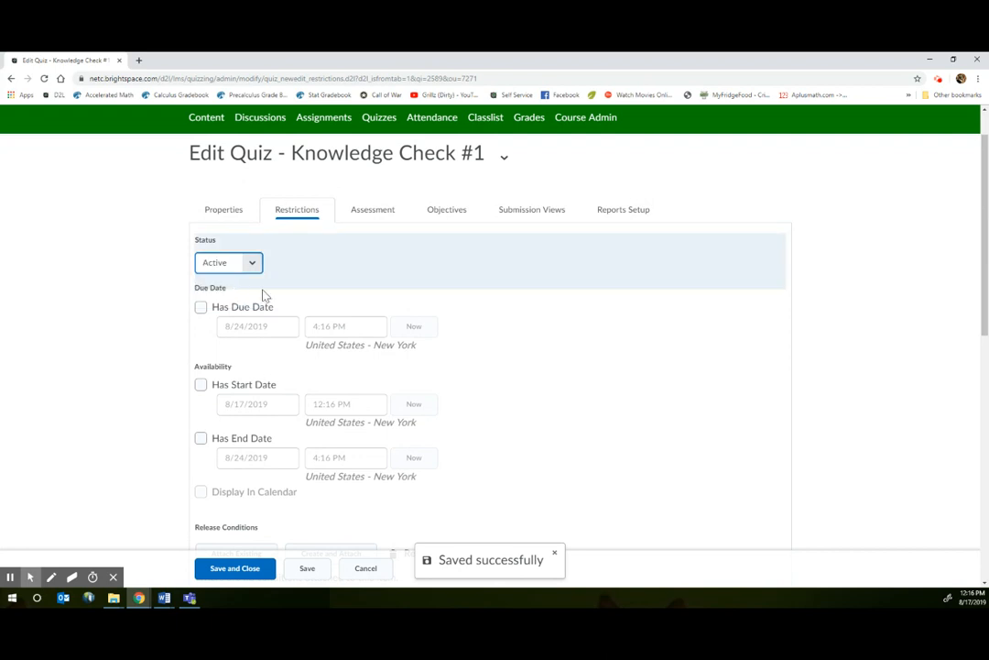
left_click(200, 306)
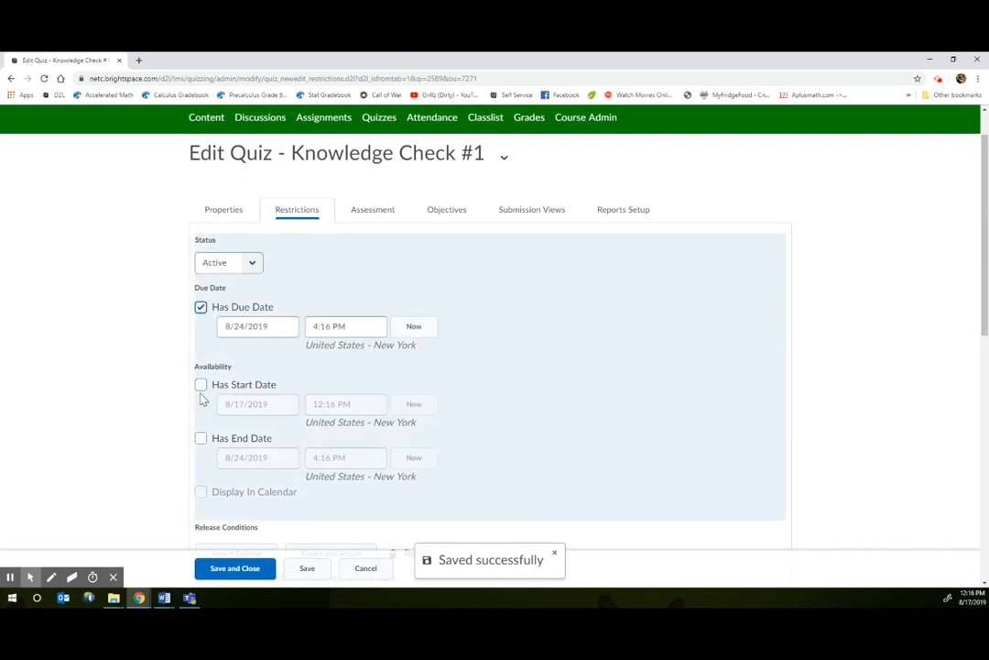
left_click(201, 438)
left_click(194, 499)
left_click(196, 496)
left_click(201, 438)
left_click(201, 308)
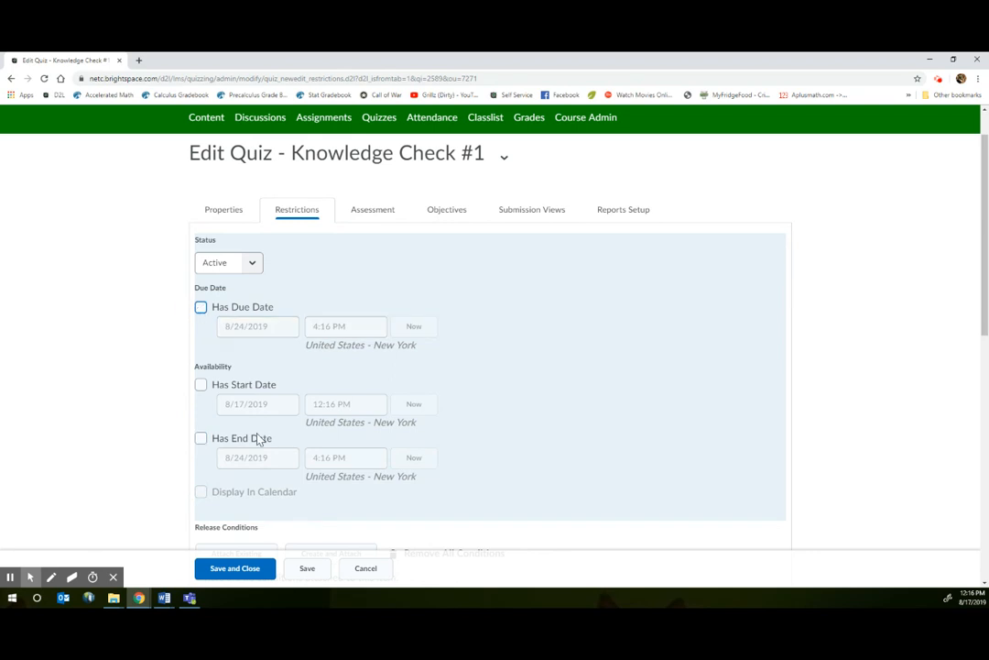
Enforce a 30-minute time limit and prevent students from making further changes once it is exceeded.
scroll(322, 424, "down", 9)
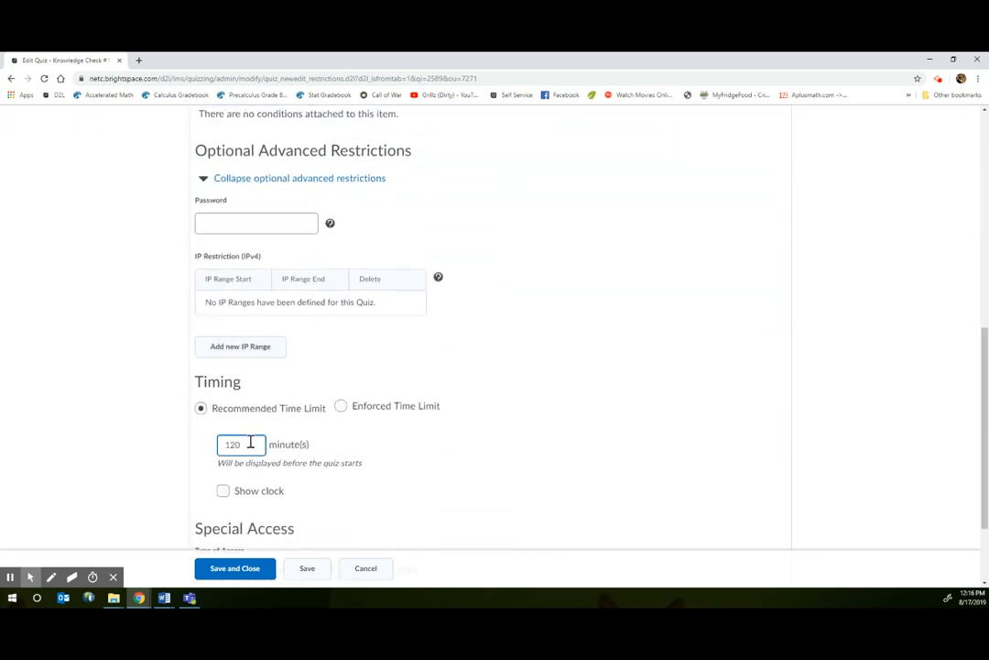
left_click(340, 406)
scroll(271, 470, "down", 3)
left_click_drag(254, 310, 140, 309)
type("30")
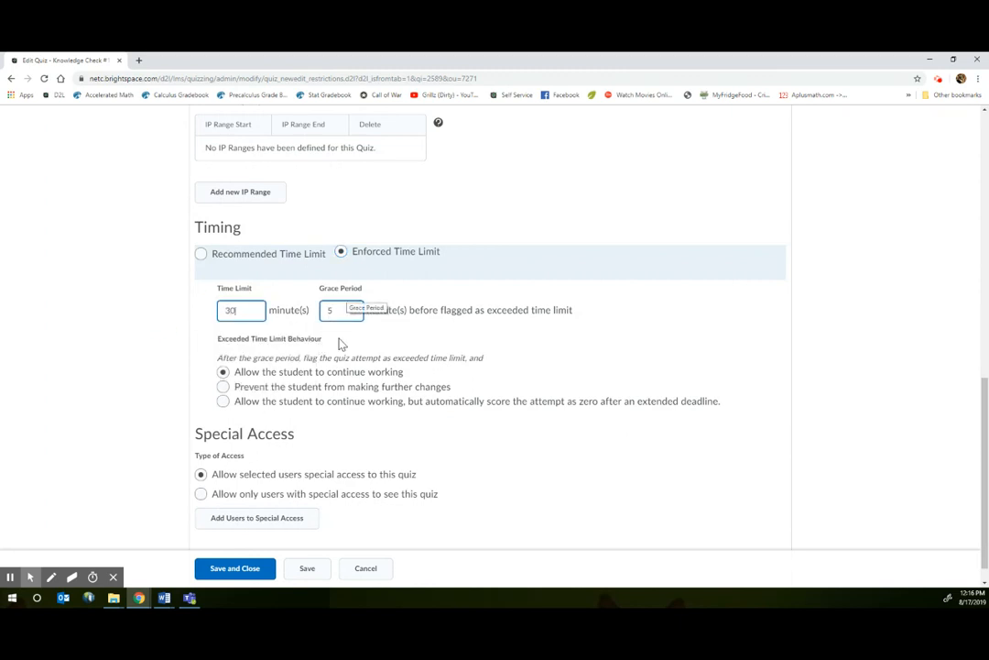
left_click(223, 387)
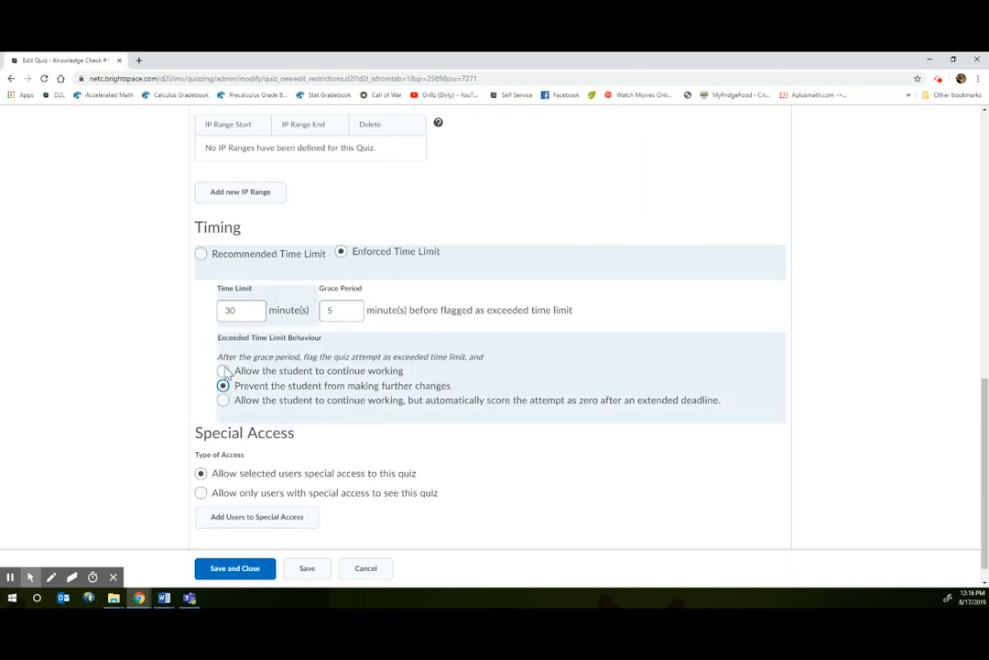
Open the quiz's assessment settings and associate it with the Knowledge Check #1 grade item.
scroll(218, 408, "up", 5)
scroll(394, 446, "up", 2)
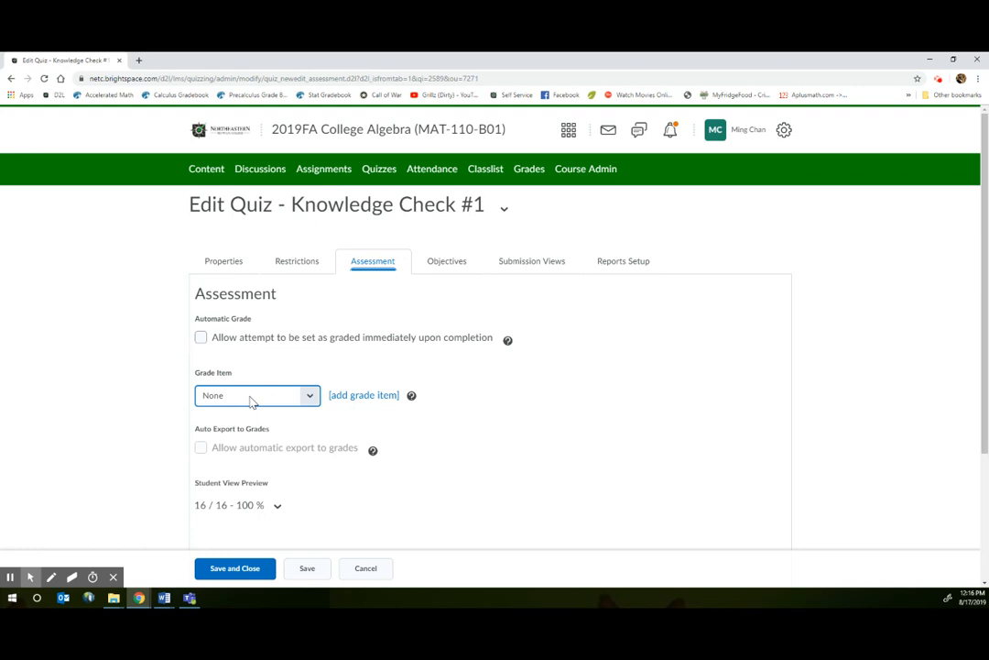
left_click(309, 395)
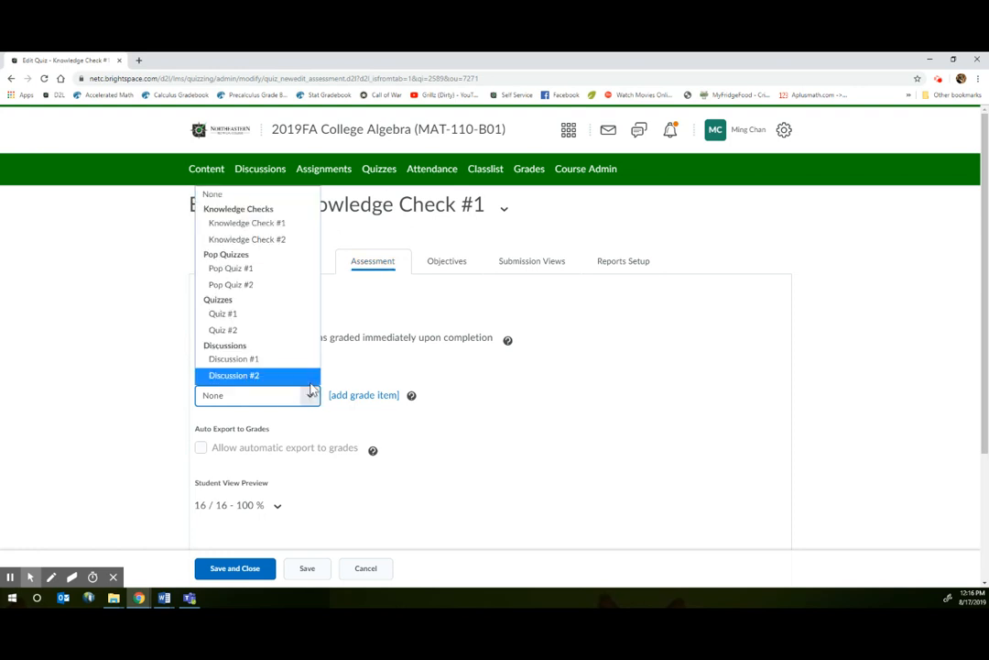
left_click(298, 227)
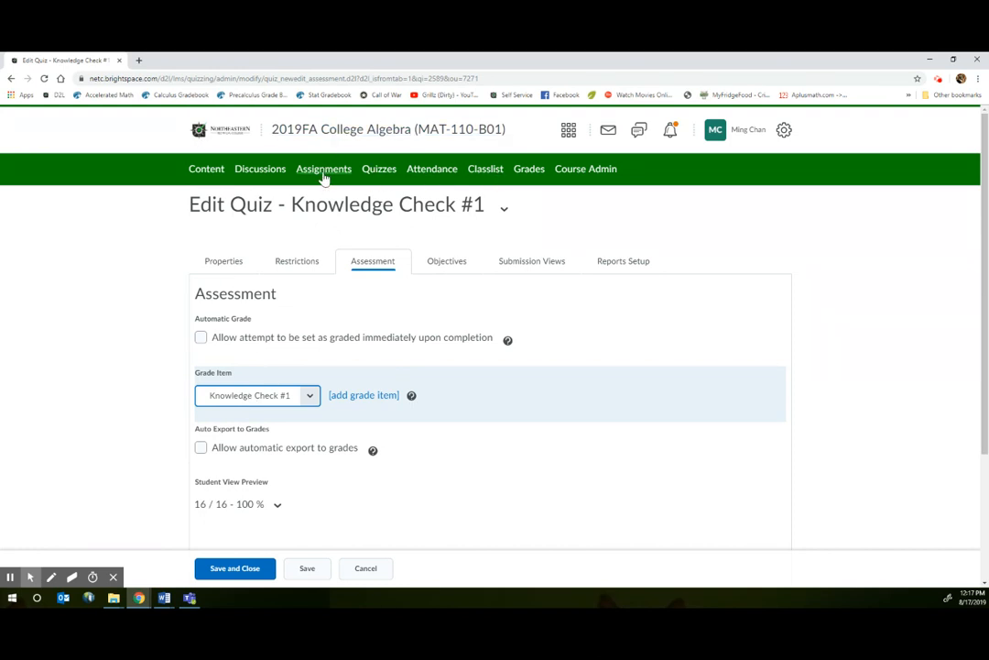
Allow automatic export to grades for the quiz and save its assessment settings with one attempt allowed and Highest Attempt grade calculation.
scroll(316, 457, "down", 1)
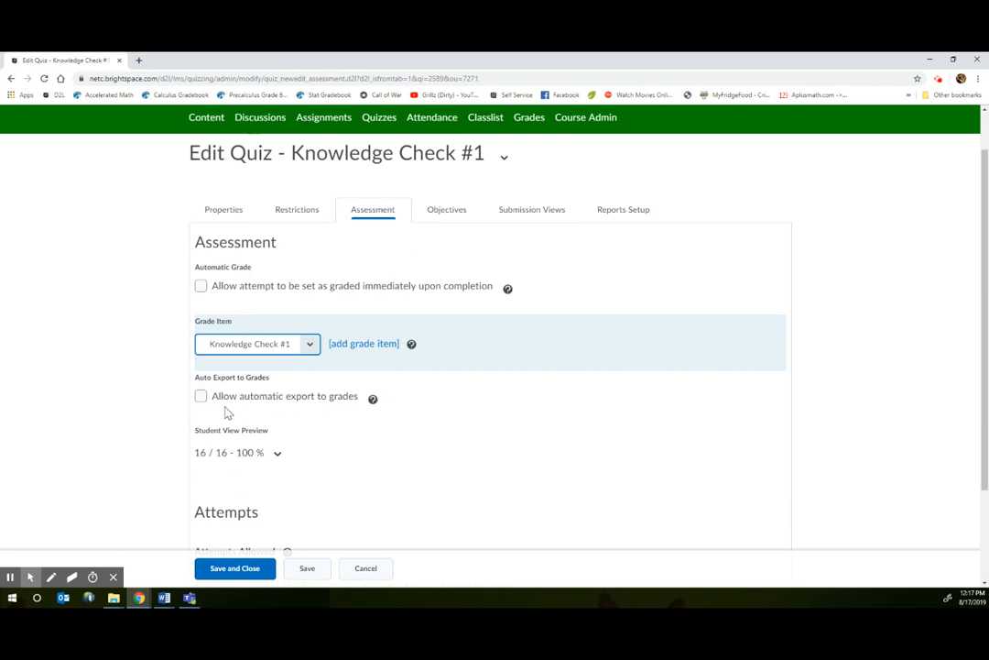
left_click(202, 398)
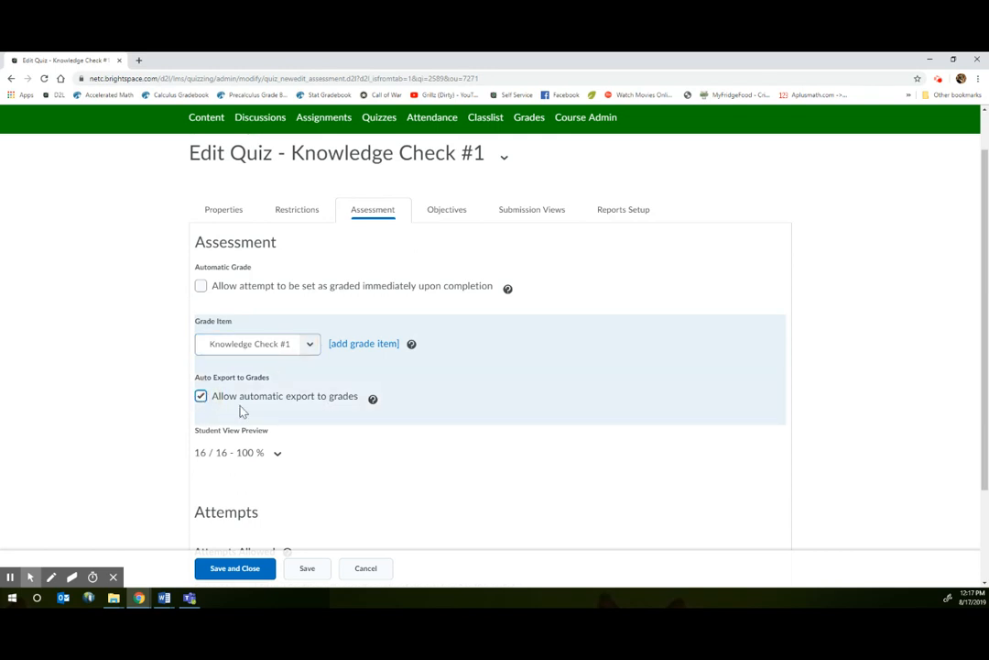
scroll(257, 413, "down", 3)
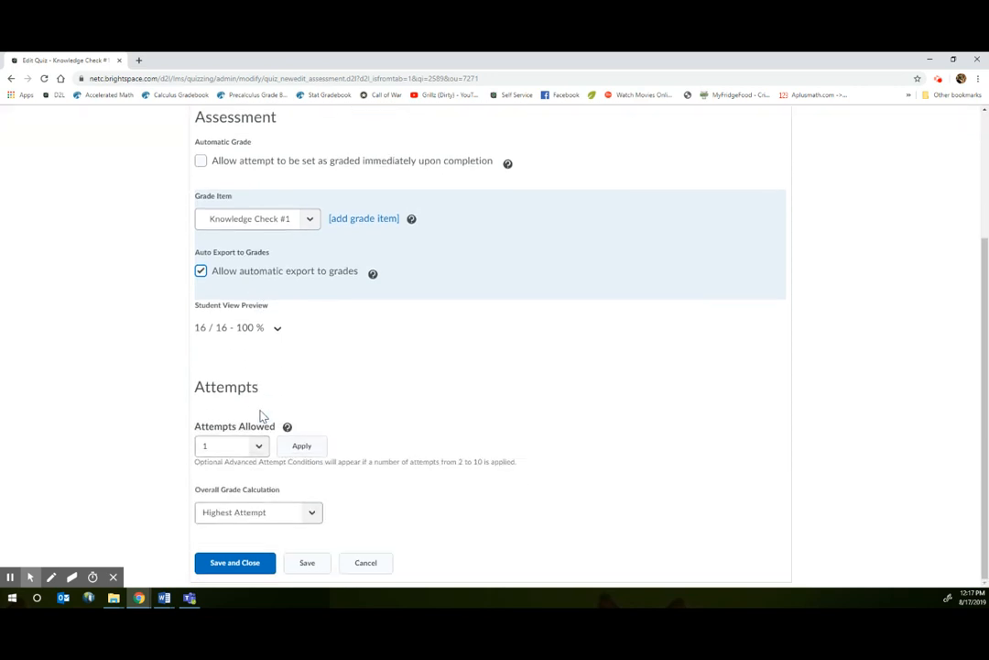
left_click(225, 450)
left_click(444, 371)
scroll(310, 511, "up", 1)
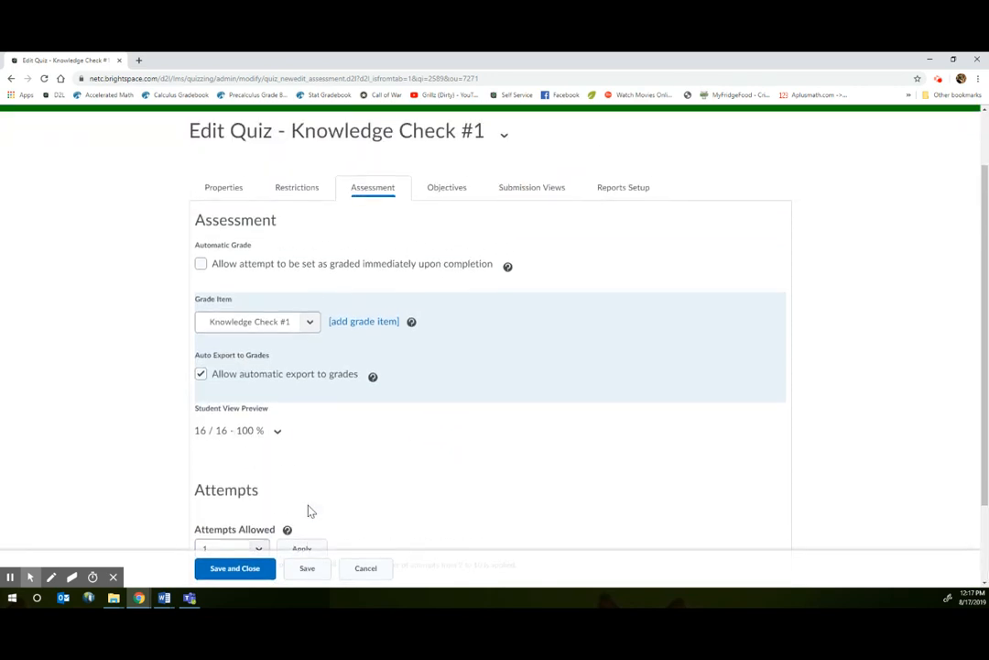
scroll(310, 511, "down", 1)
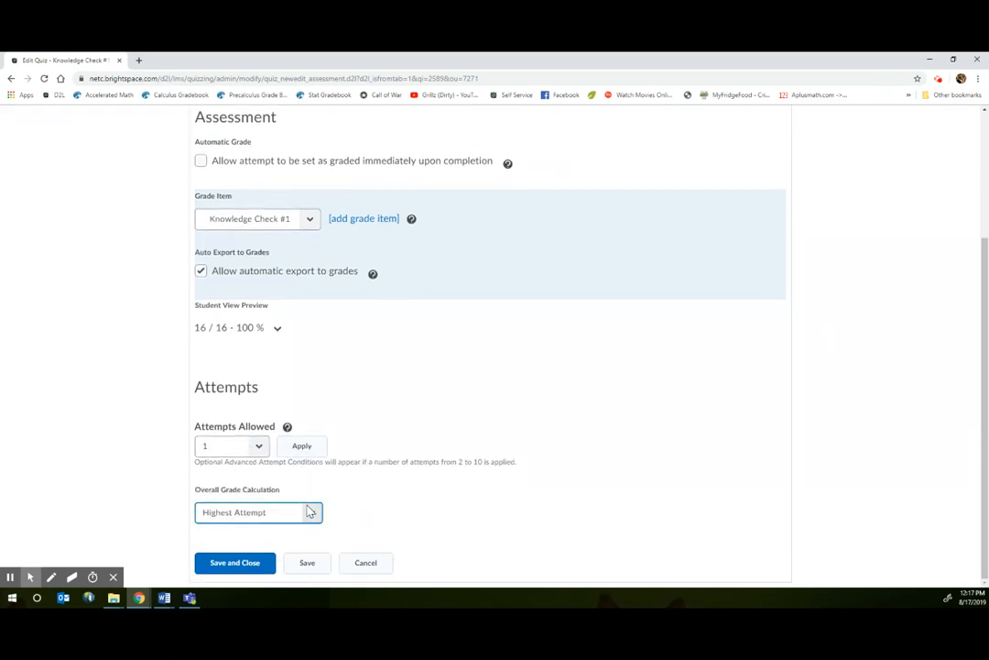
left_click(231, 563)
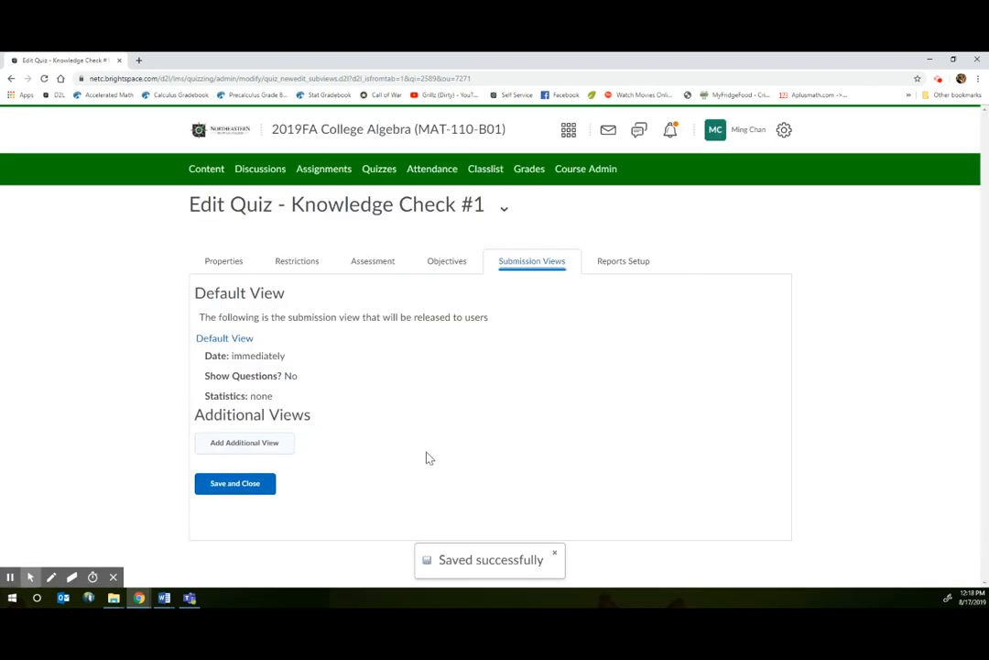
Open the quiz's default submission view instead of an additional one and set it to show questions.
left_click(246, 448)
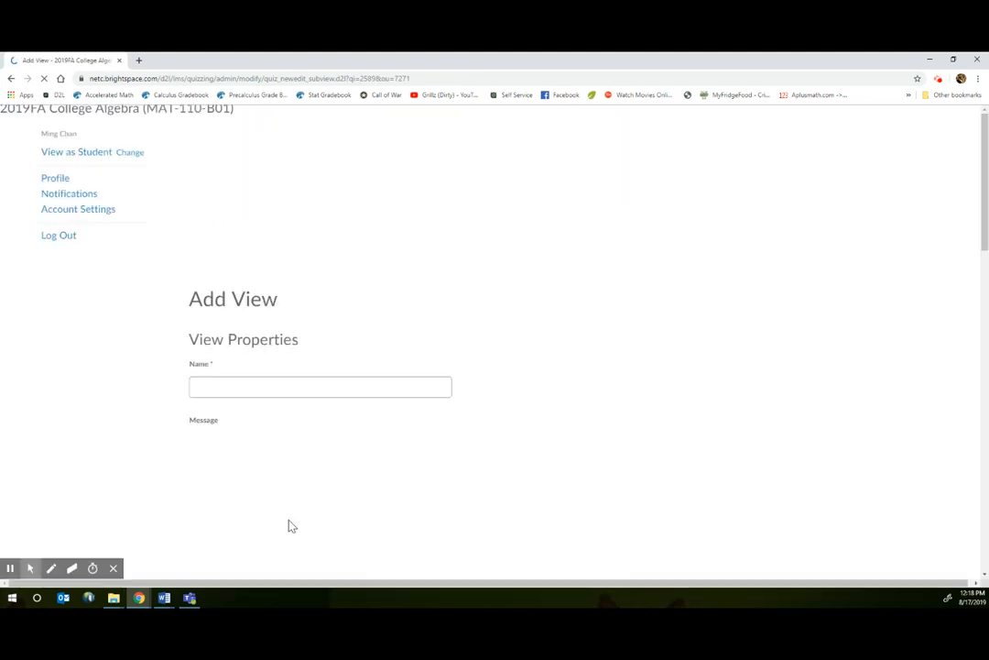
left_click(273, 572)
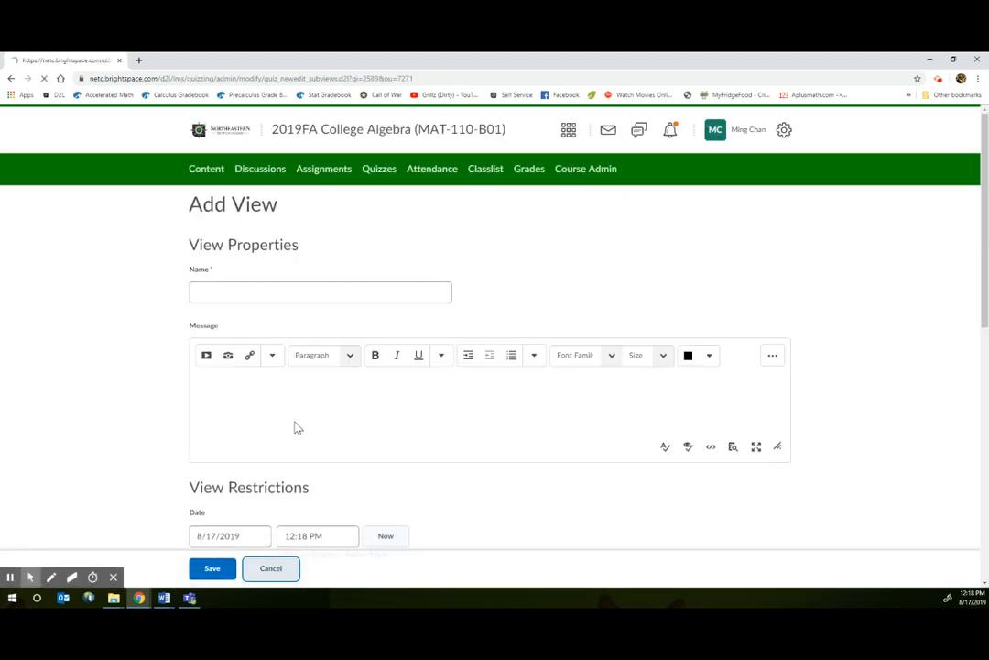
left_click(247, 338)
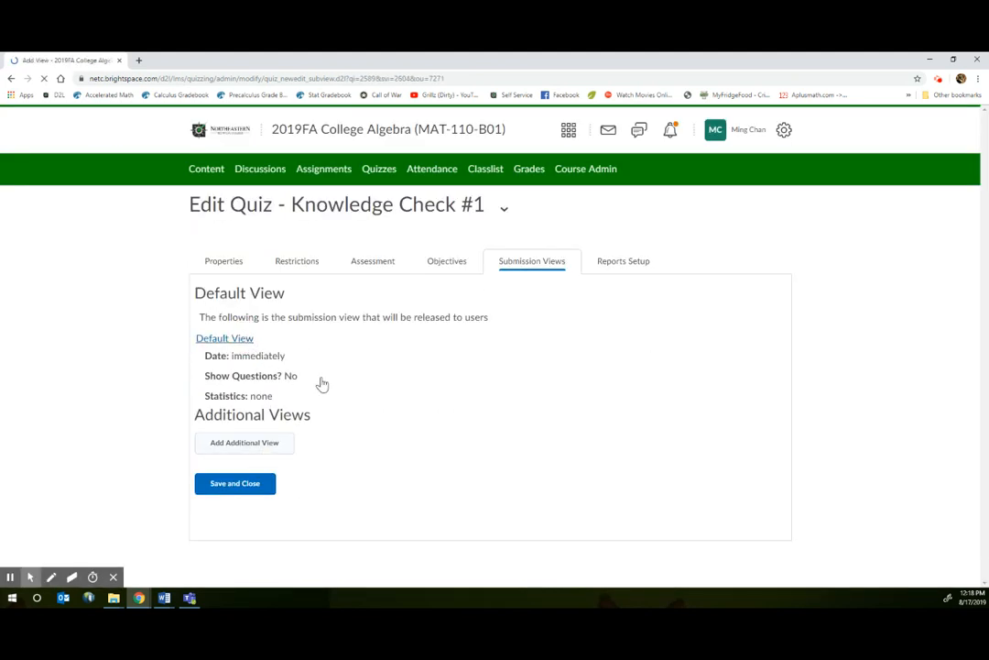
scroll(327, 404, "down", 1)
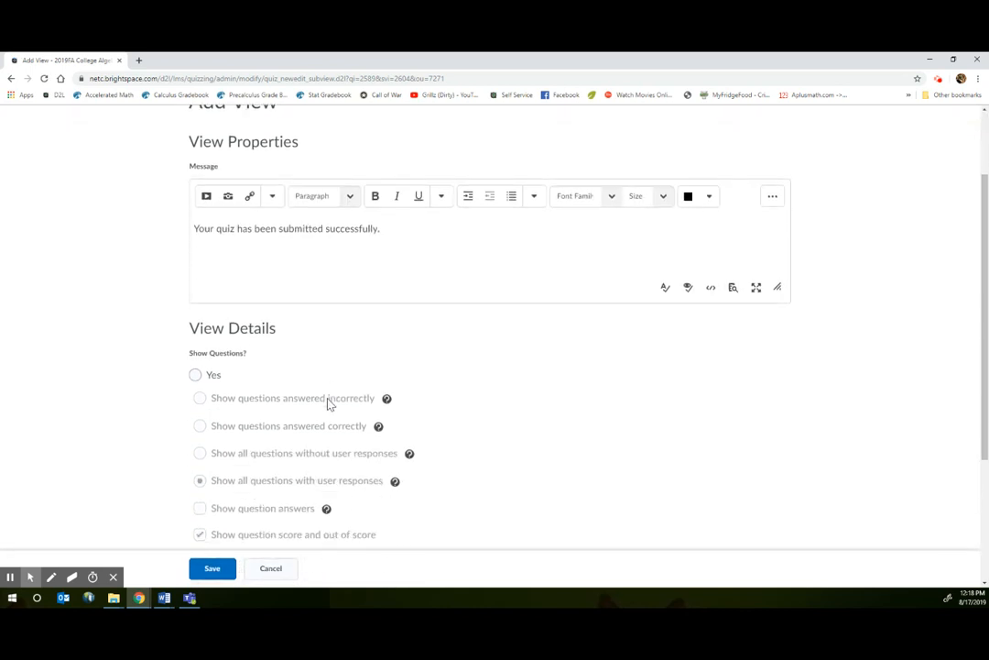
scroll(265, 375, "down", 1)
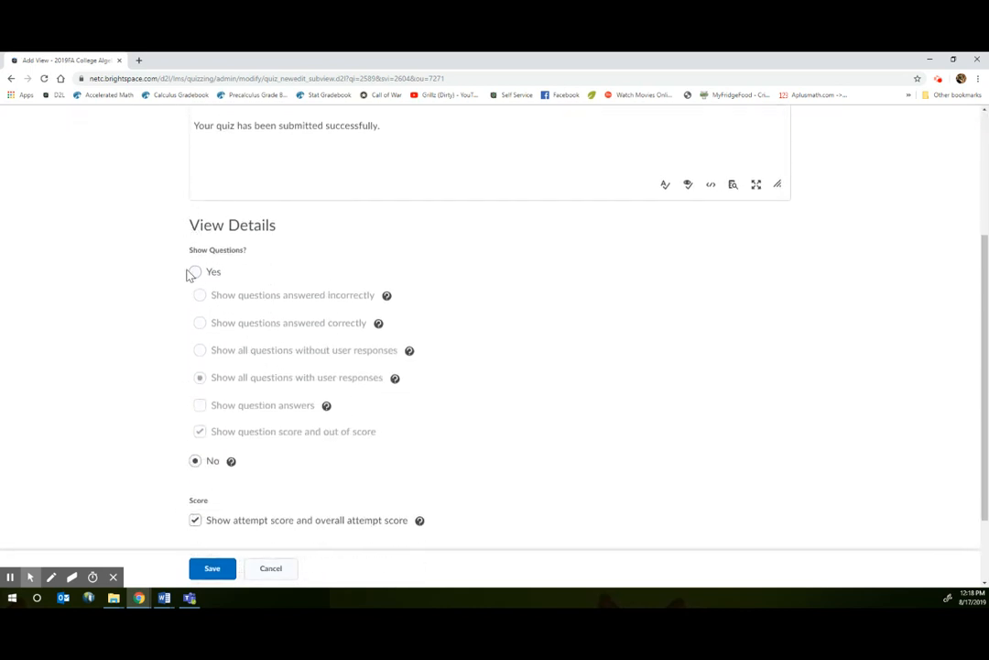
left_click(195, 272)
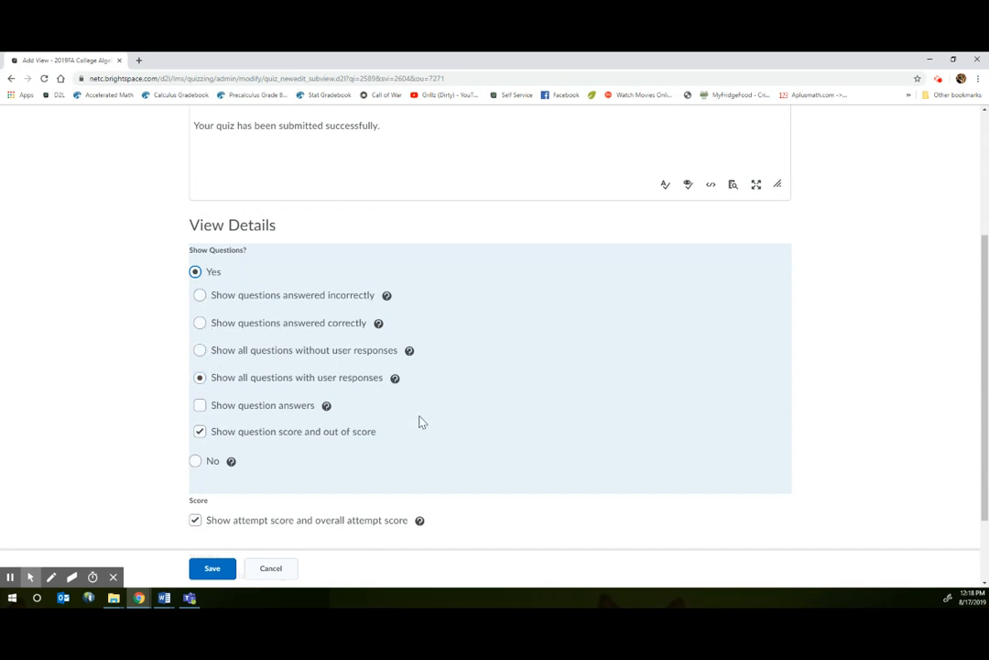
scroll(419, 422, "down", 1)
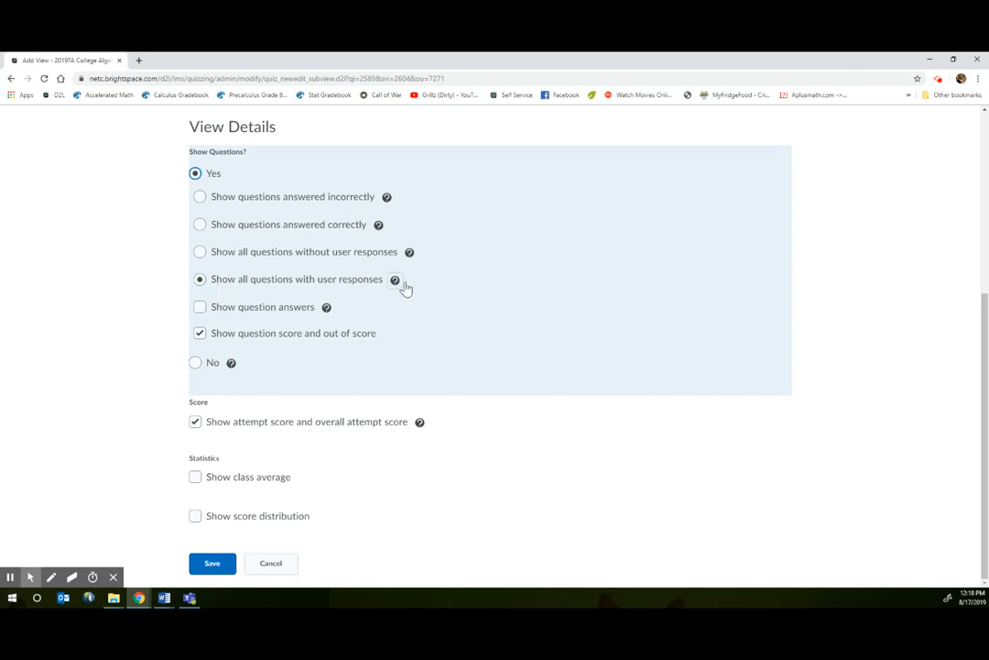
Try the options for showing questions without user responses, answered correctly and answered incorrectly, and discard the submission view's changes.
left_click(200, 255)
left_click(200, 224)
left_click(199, 196)
left_click(201, 226)
left_click(199, 197)
scroll(353, 479, "up", 4)
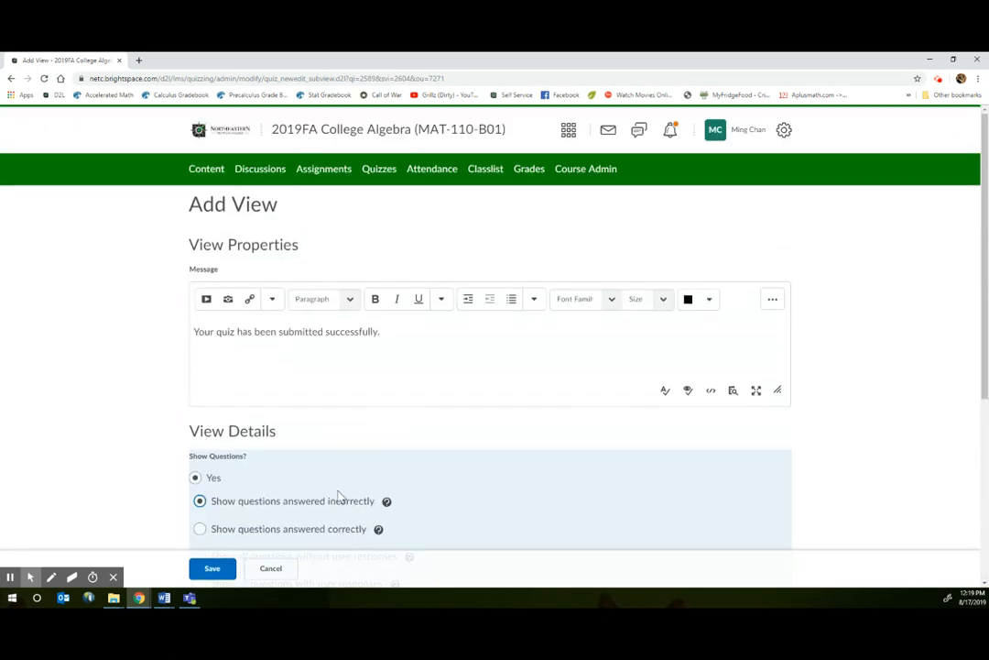
scroll(339, 495, "down", 3)
left_click(271, 568)
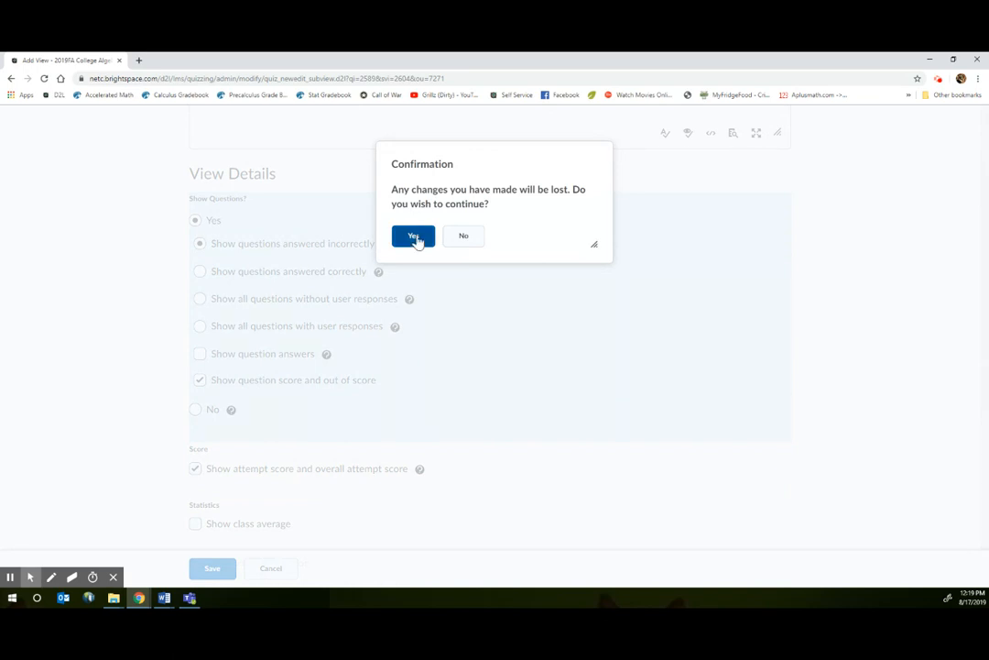
left_click(415, 238)
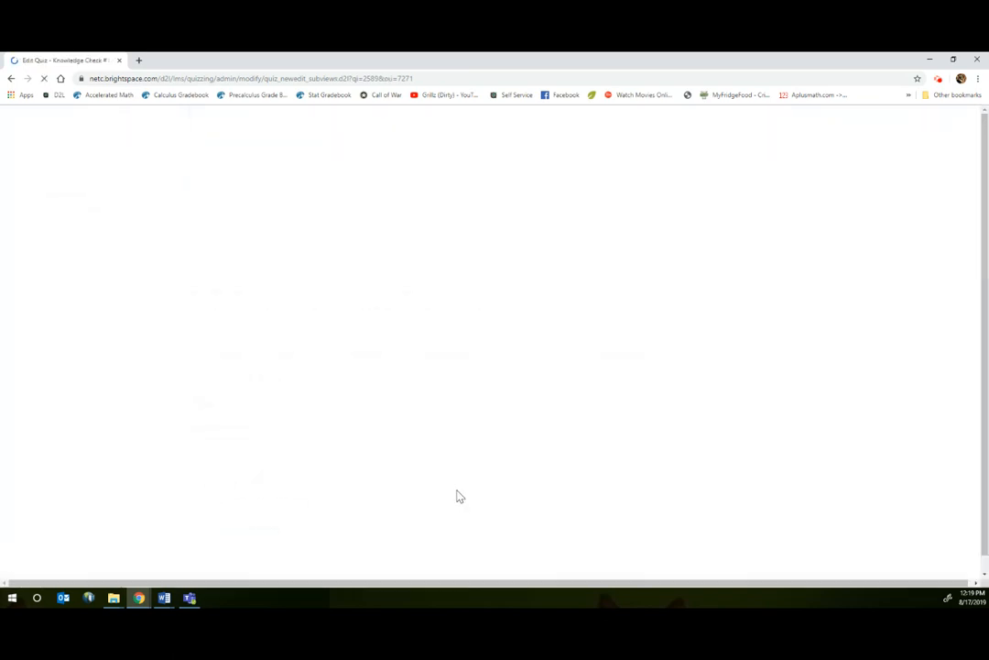
Review the quiz's restrictions, and save and close the quiz.
left_click(298, 268)
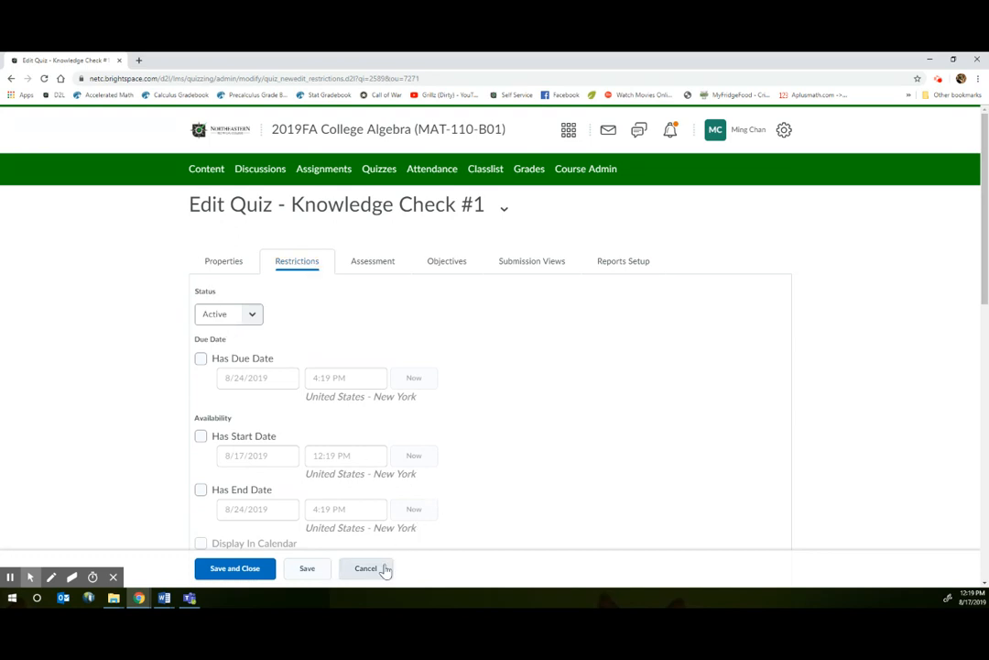
scroll(279, 446, "down", 1)
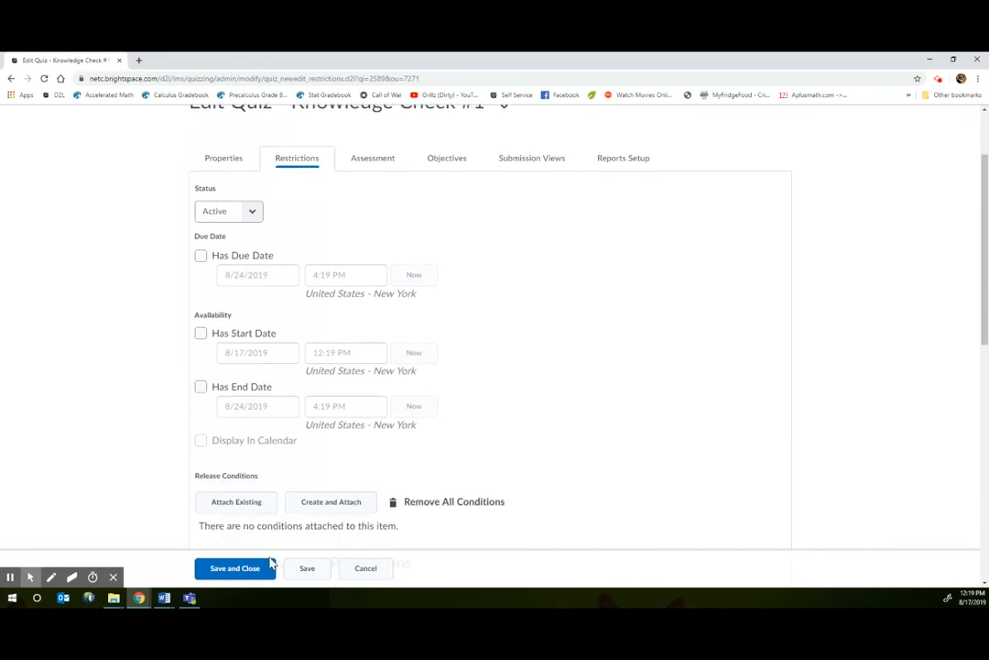
left_click(245, 572)
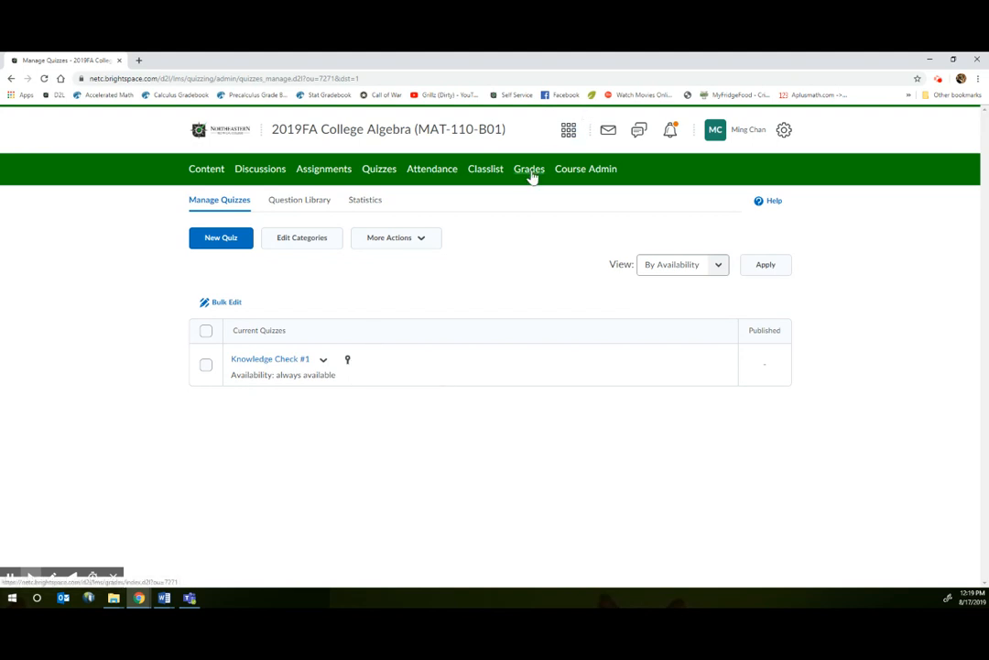
Create a new assignment in the course's assignments area and name it Knowledge Check #2.
left_click(327, 181)
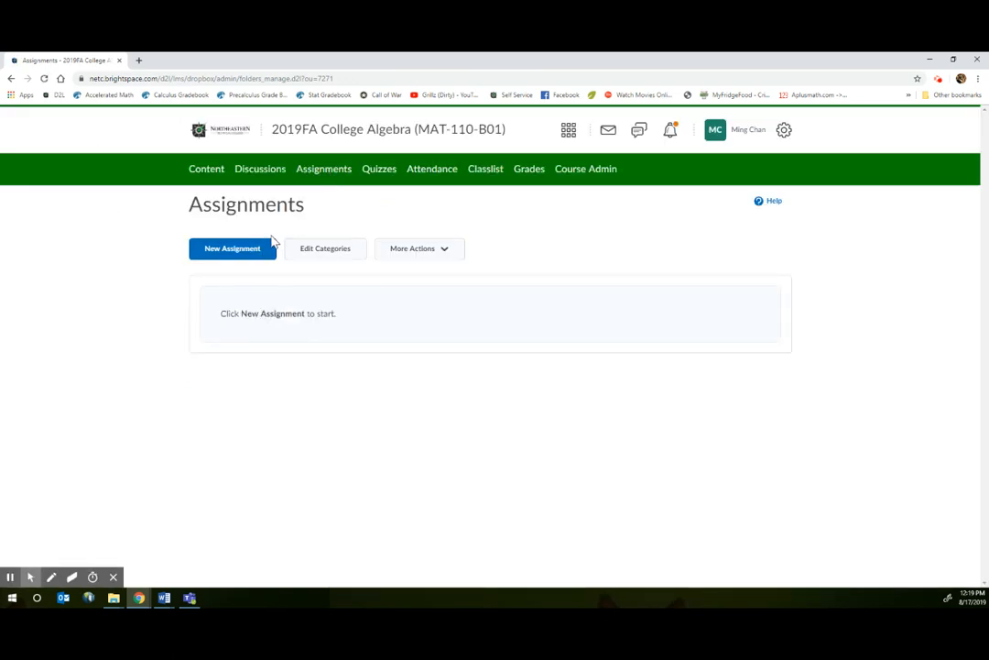
left_click(254, 256)
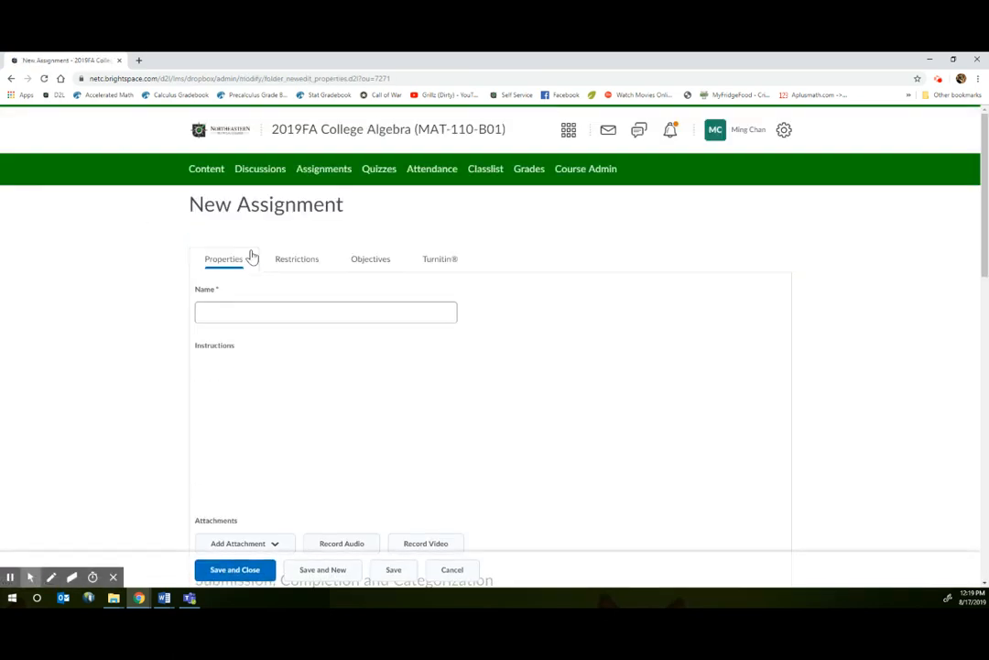
left_click(221, 314)
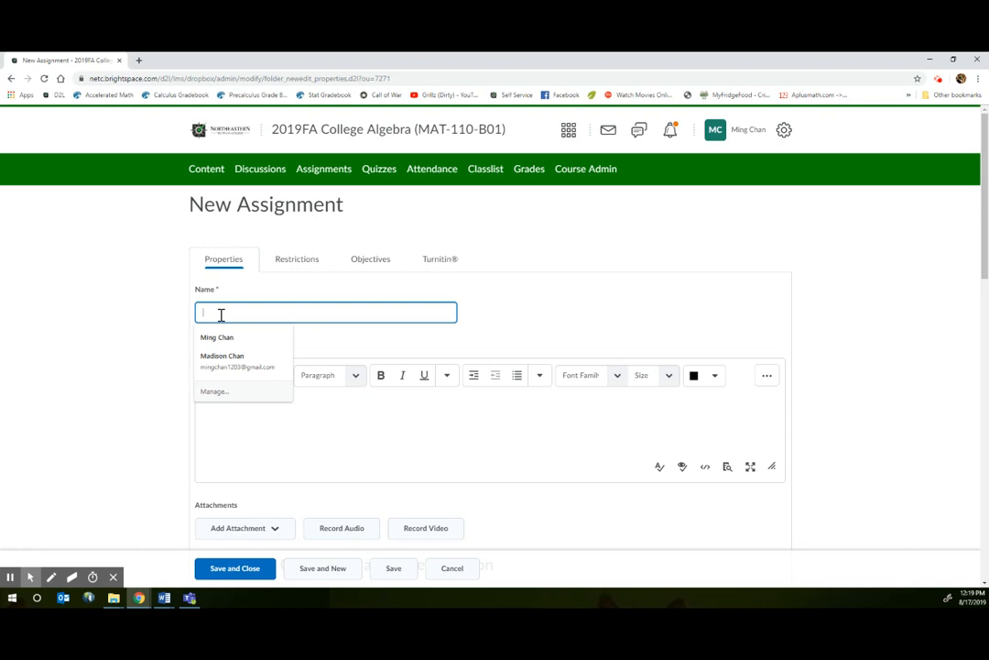
type("Knowledg")
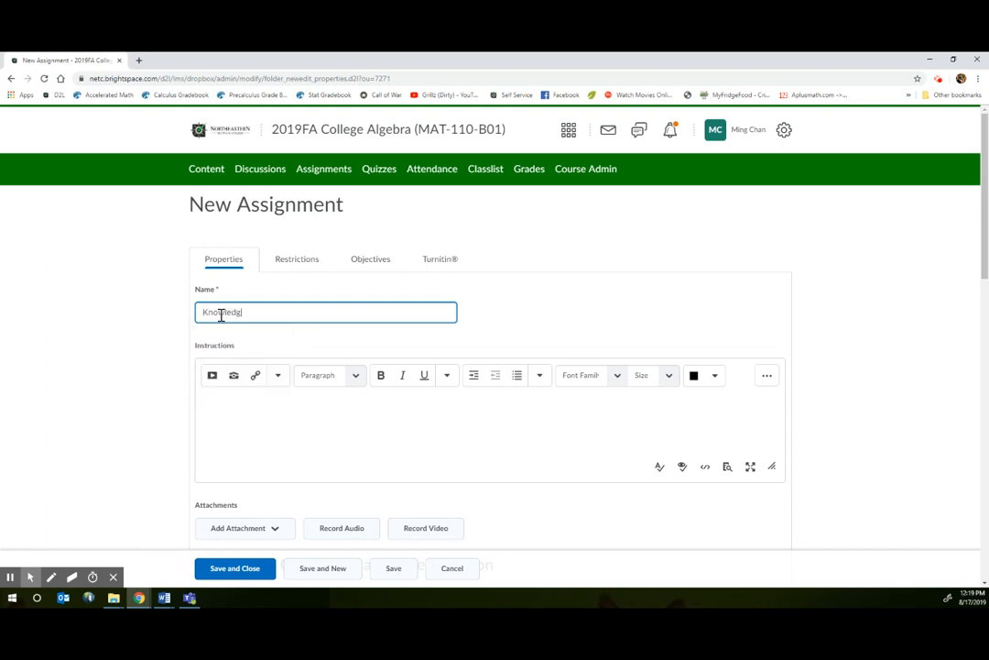
type("e Check #2")
Try sample text in the assignment's instructions and clear it.
scroll(221, 315, "down", 2)
left_click(266, 326)
type("aSdf")
left_click_drag(243, 305, 166, 300)
key("BackSpace")
scroll(201, 451, "down", 1)
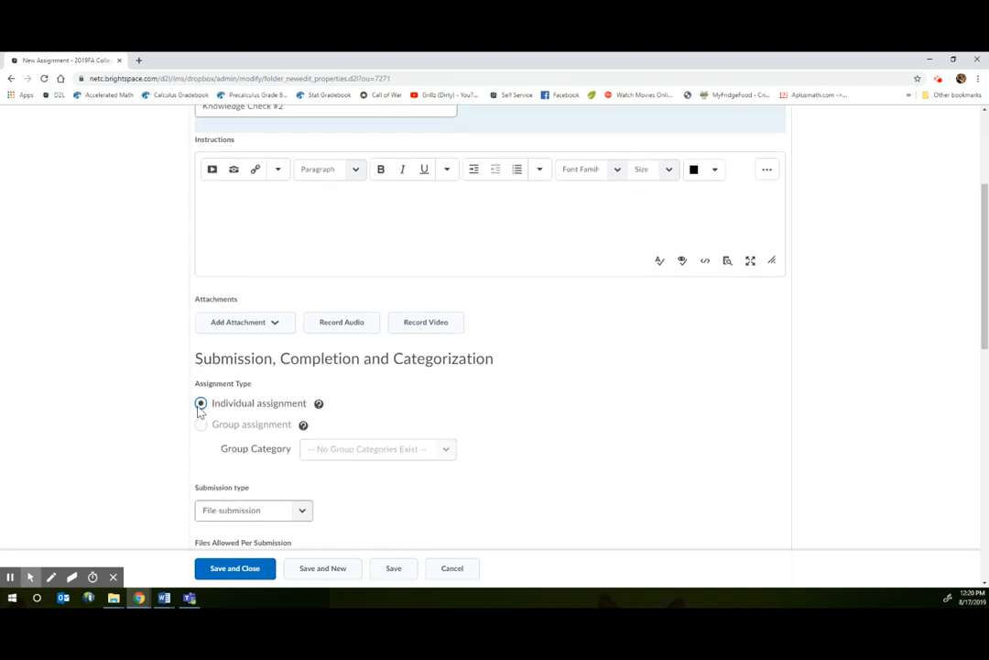
scroll(201, 409, "up", 1)
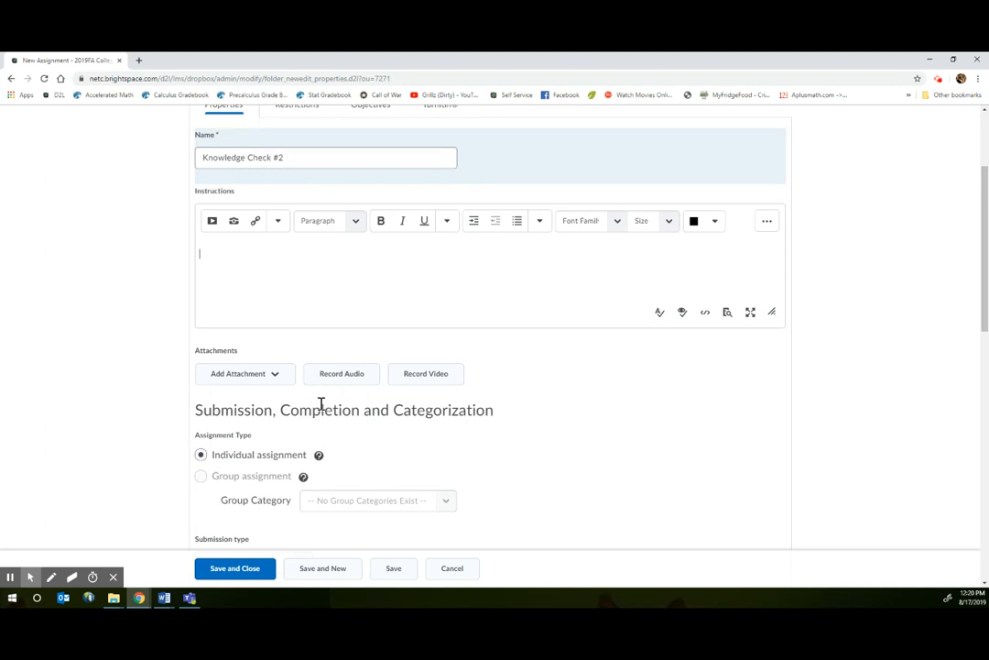
Set the assignment's submission type to Observed in person, marked as completed Manually by learners.
scroll(375, 454, "down", 5)
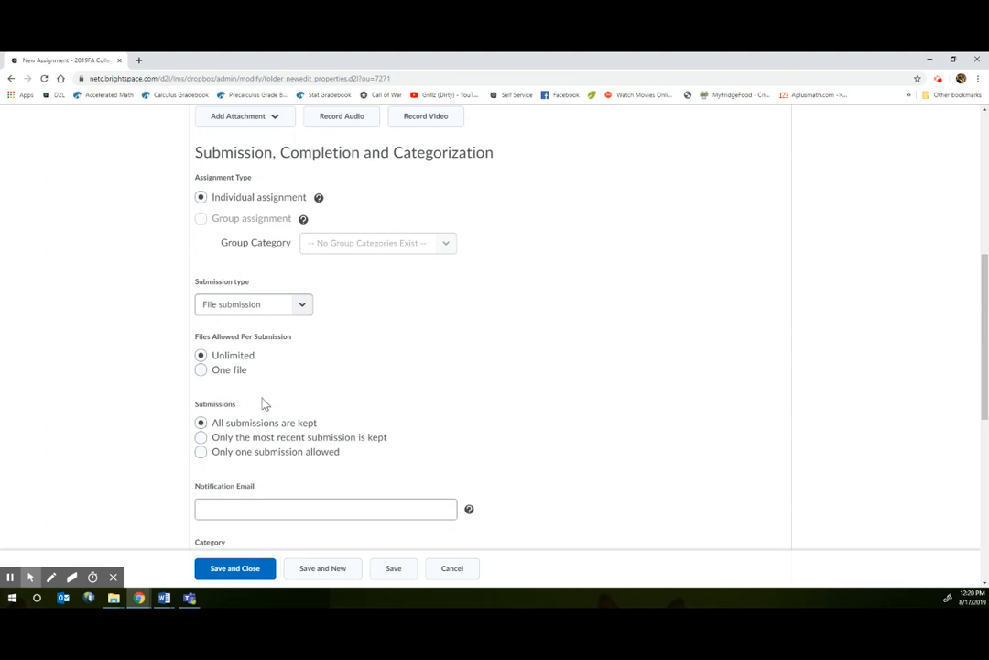
left_click(304, 306)
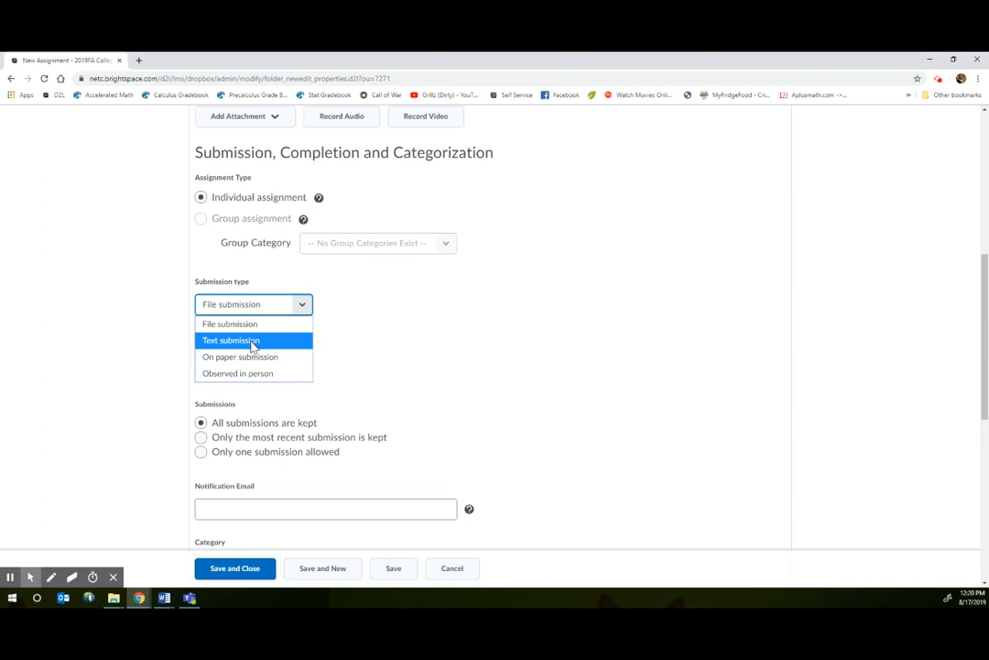
left_click(236, 373)
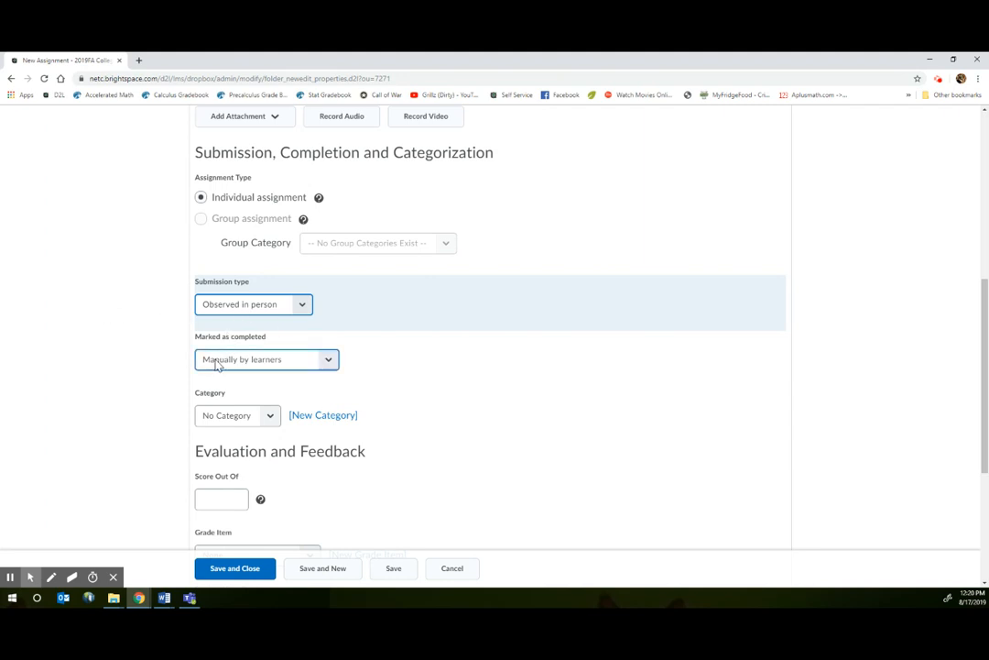
left_click(335, 364)
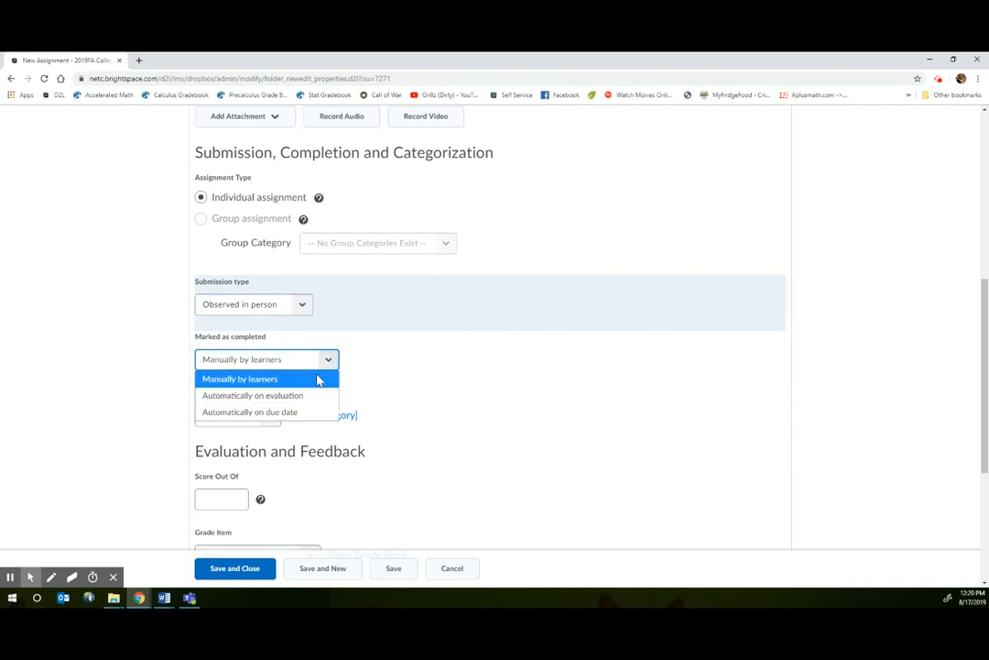
left_click(267, 384)
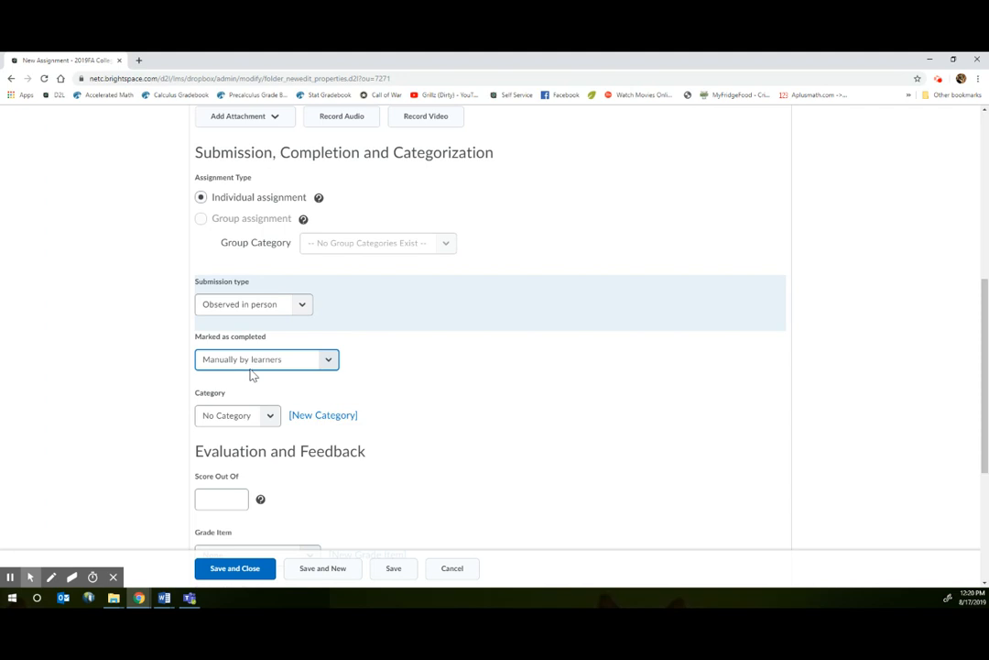
Set the assignment's submission type to Text submission.
left_click(303, 304)
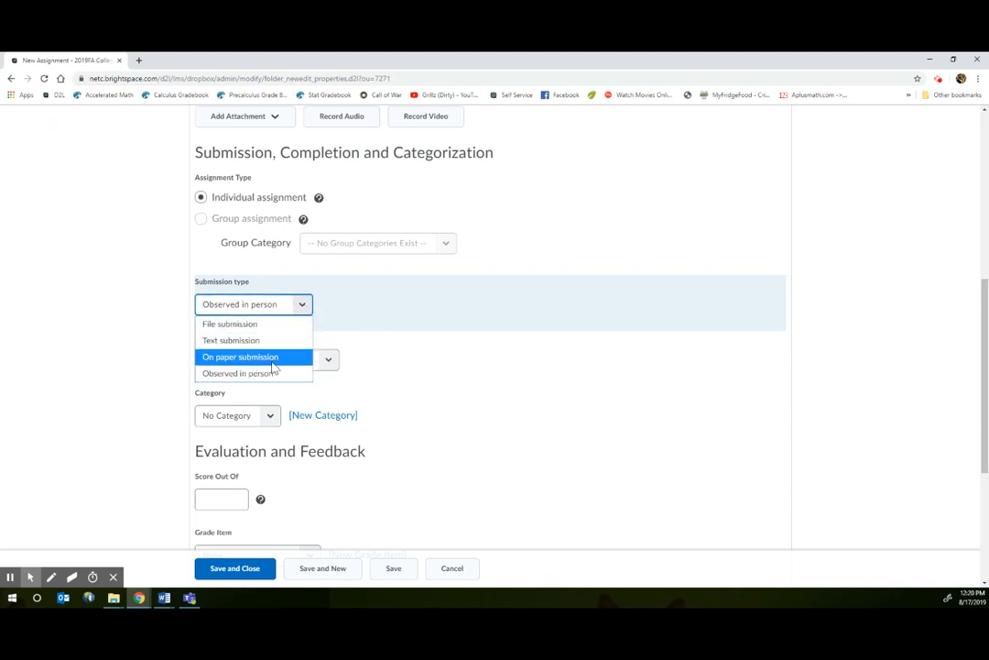
left_click(242, 341)
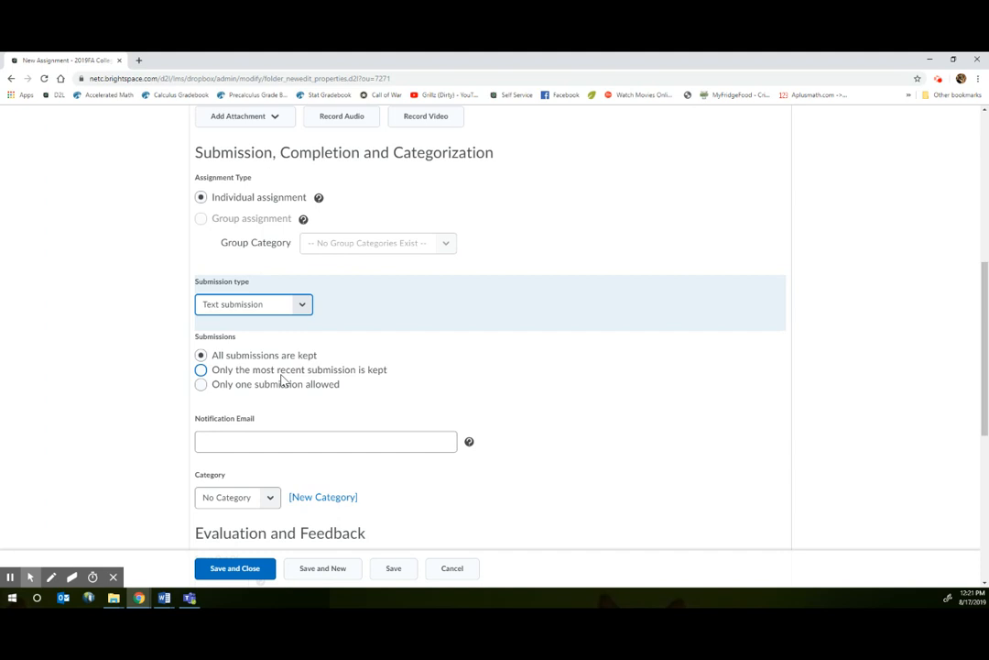
scroll(285, 468, "down", 2)
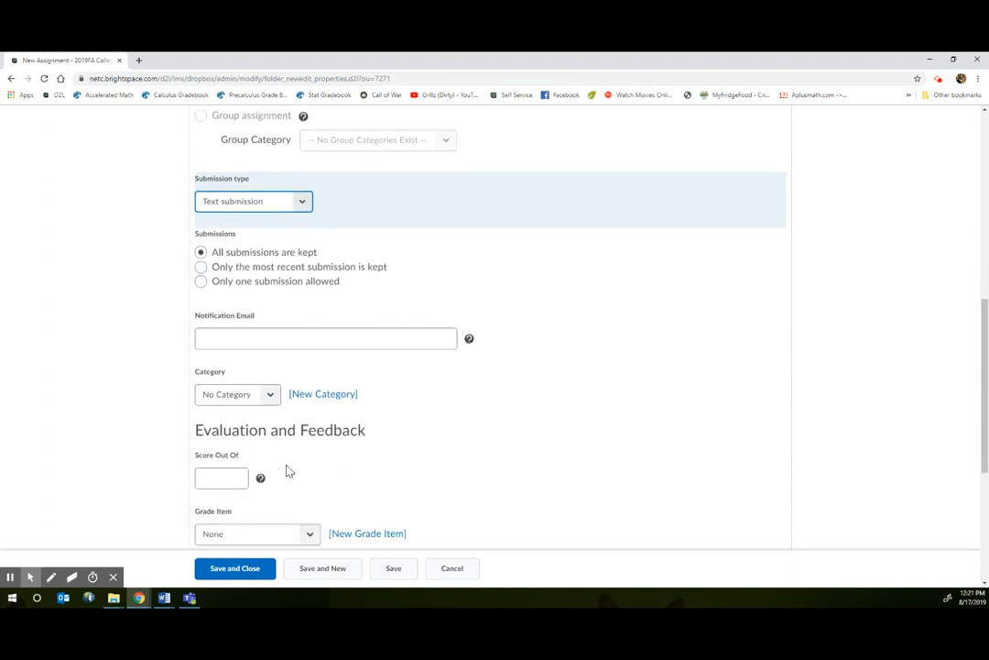
Keep the assignment in No Category and set its score to be out of 1.
left_click(269, 394)
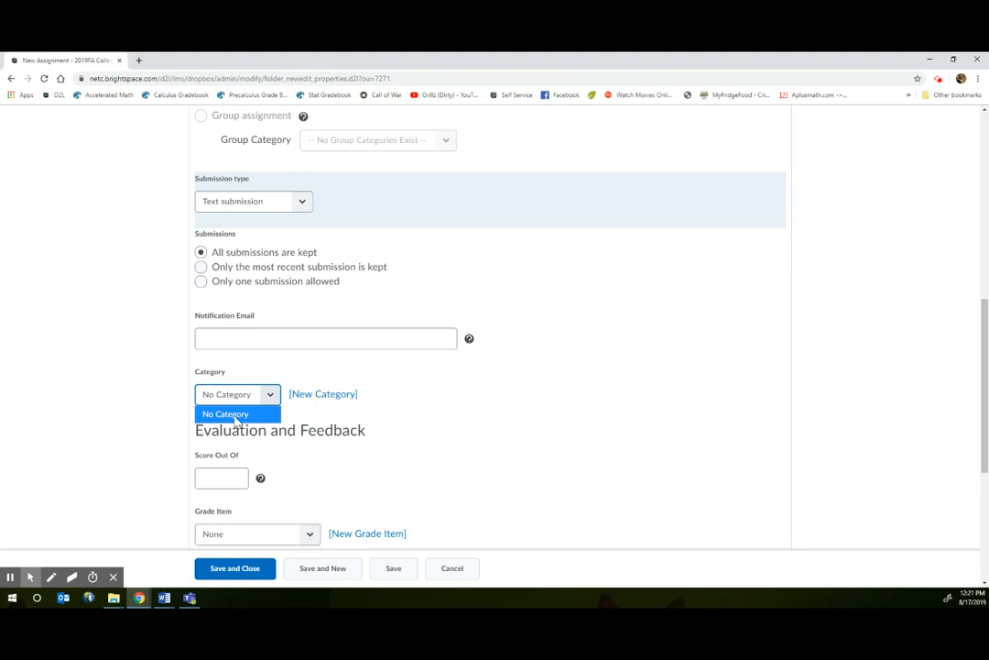
left_click(237, 413)
left_click(225, 478)
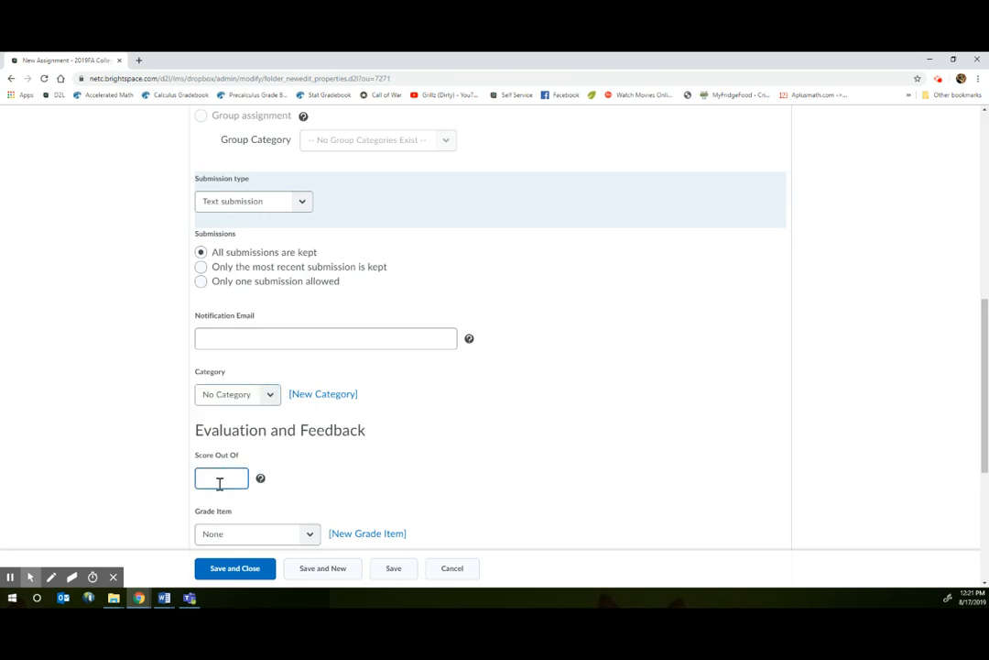
scroll(485, 458, "up", 2)
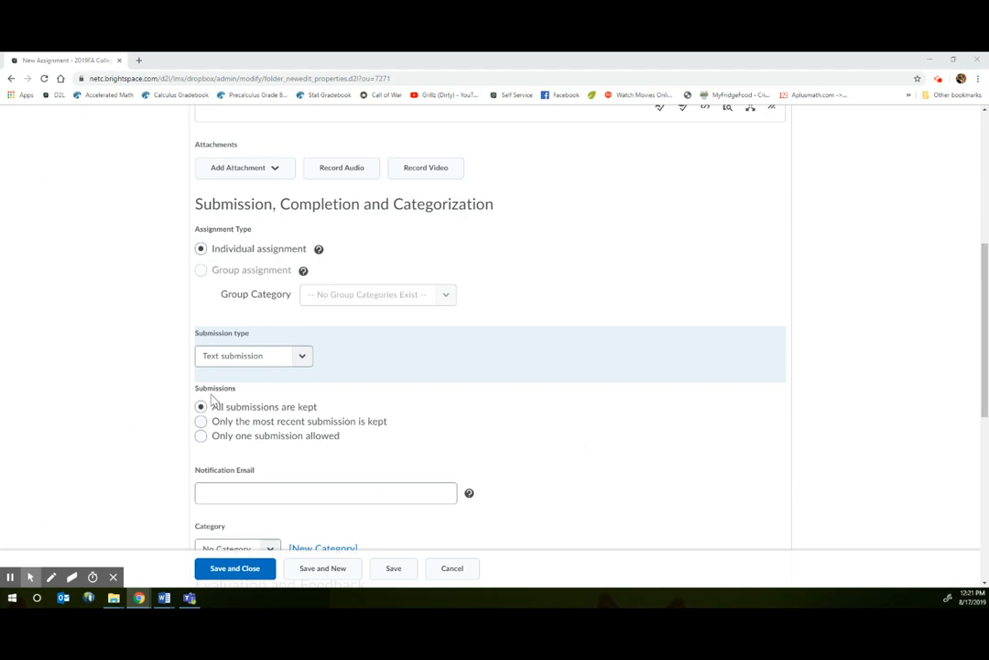
scroll(220, 422, "down", 3)
left_click(226, 481)
type("1")
Link the assignment to the Knowledge Check #2 grade item, then save and close it.
scroll(226, 485, "down", 3)
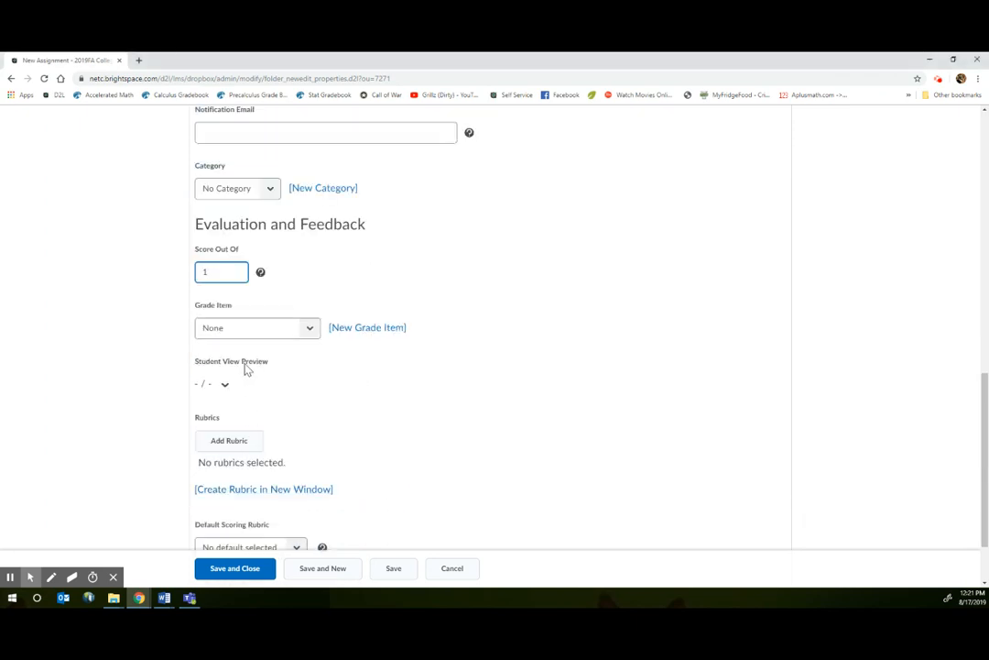
left_click(311, 329)
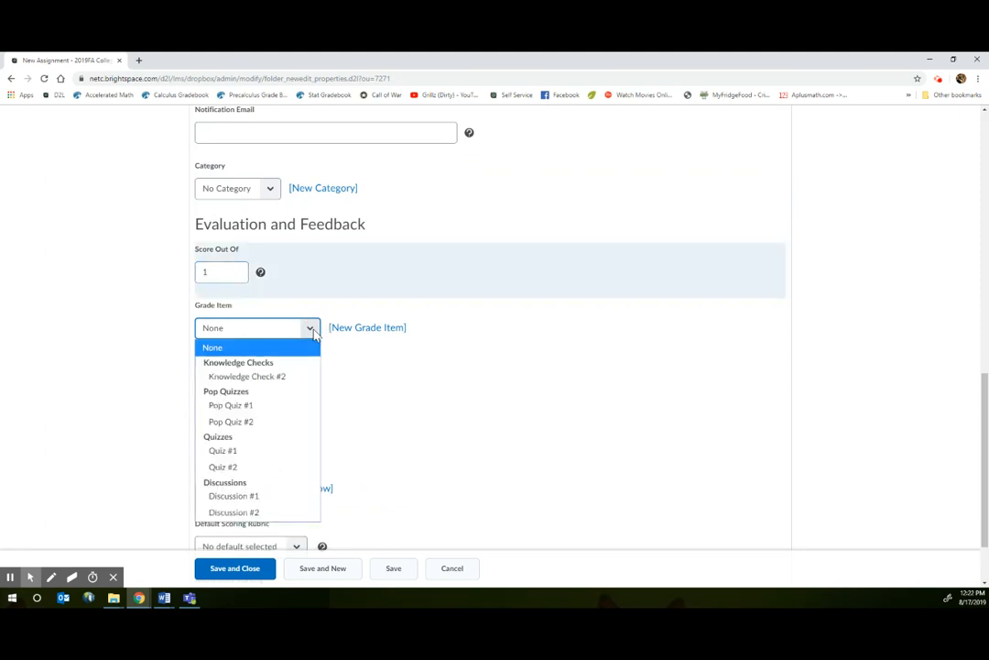
left_click(284, 383)
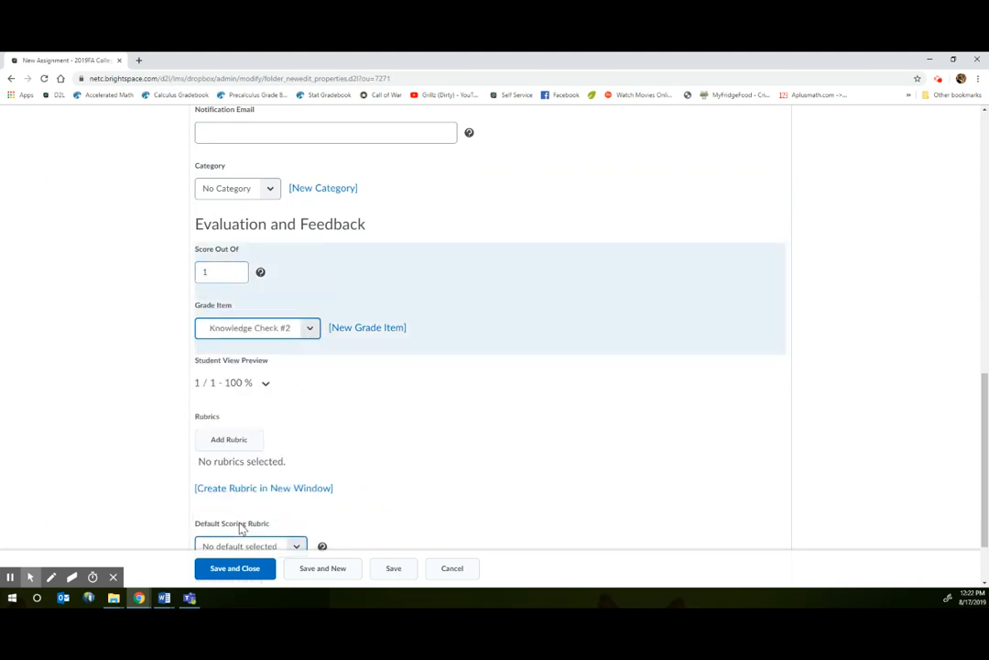
scroll(242, 518, "down", 1)
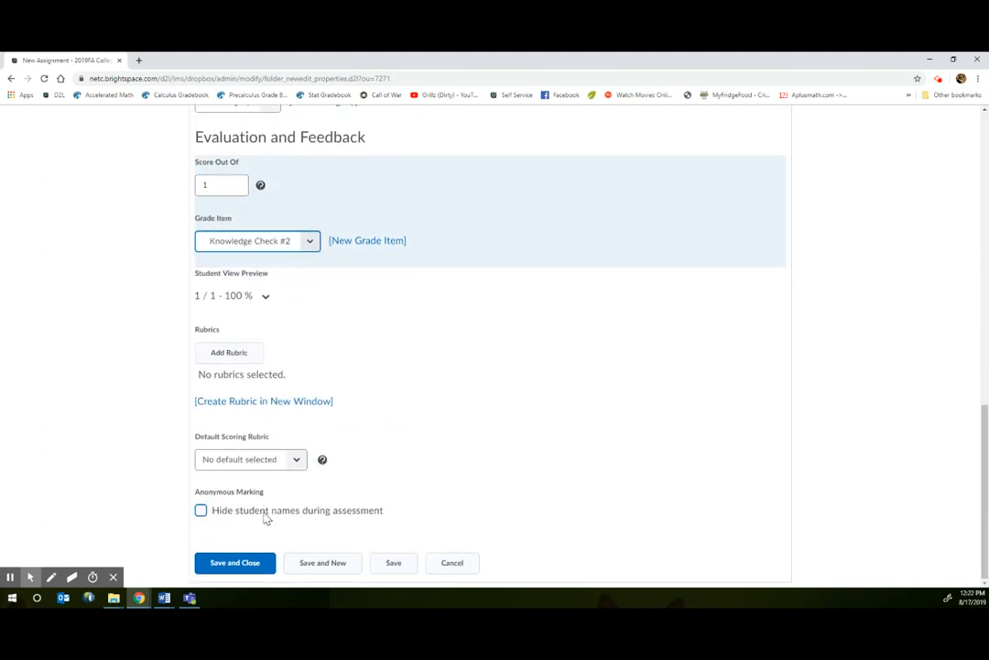
left_click(256, 564)
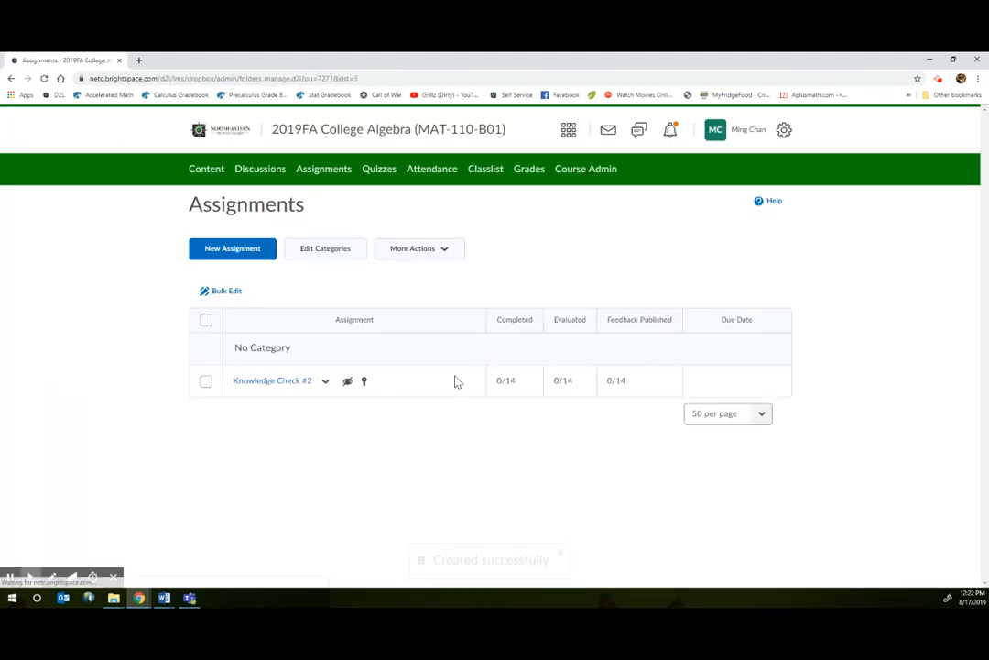
Edit the Knowledge Check #2 assignment's restrictions so it is not hidden from users, and save and close it.
left_click(327, 382)
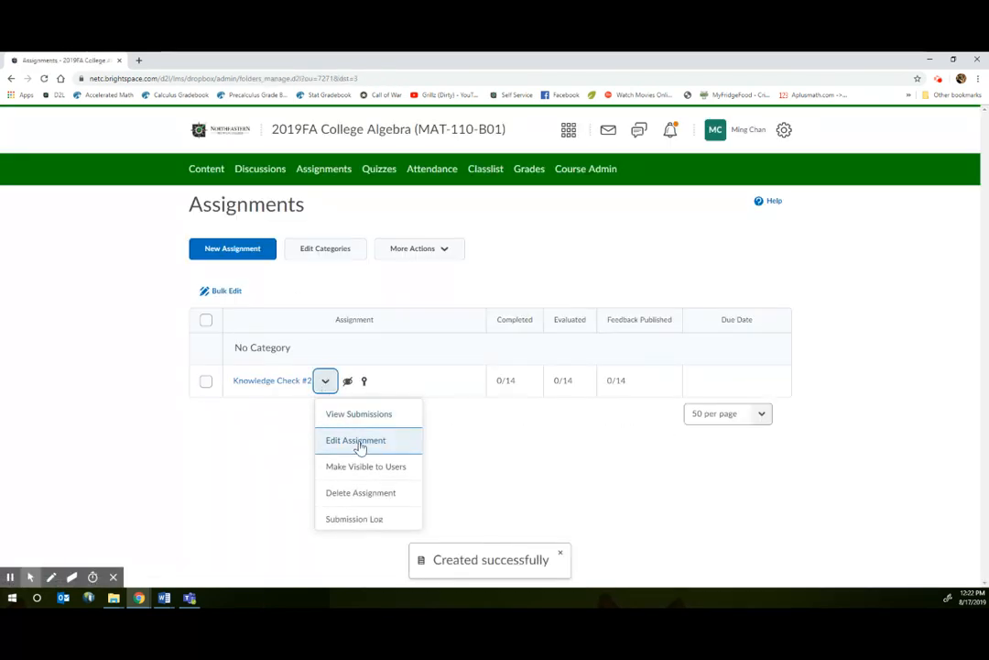
left_click(359, 443)
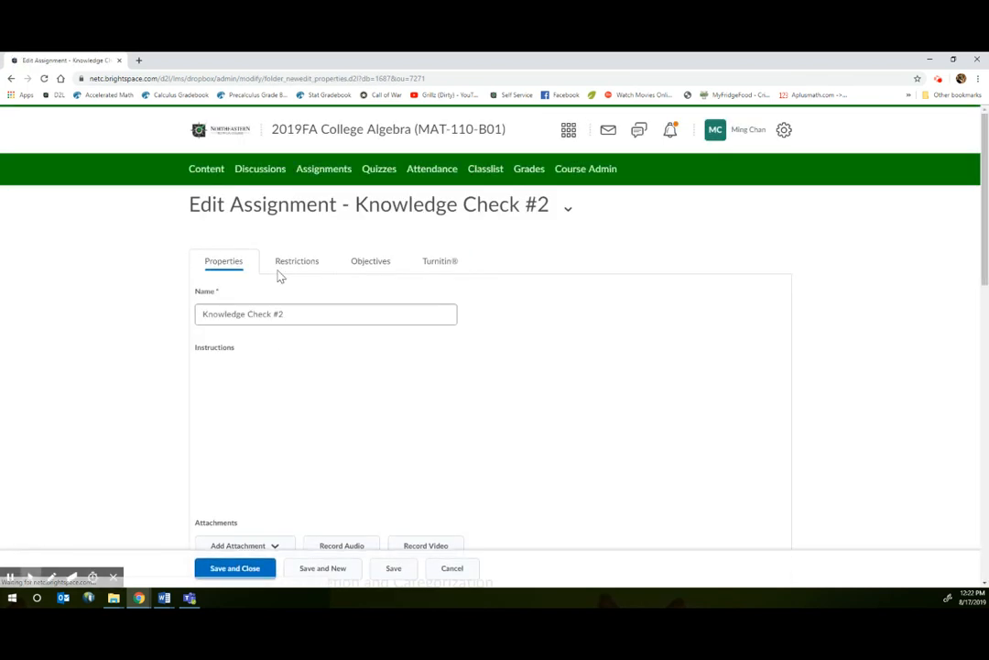
left_click(295, 261)
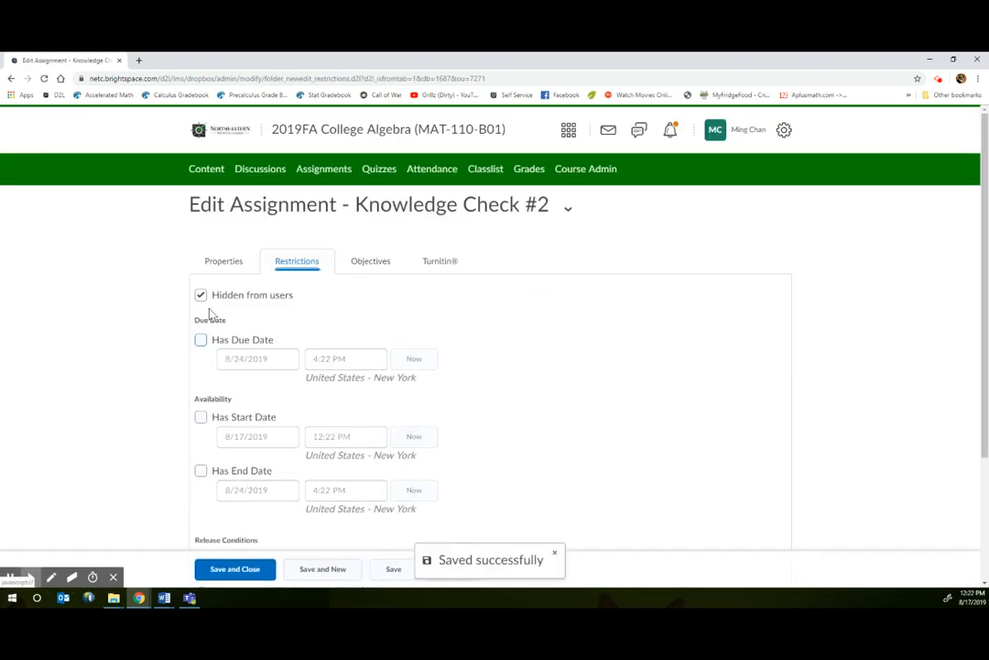
left_click(201, 294)
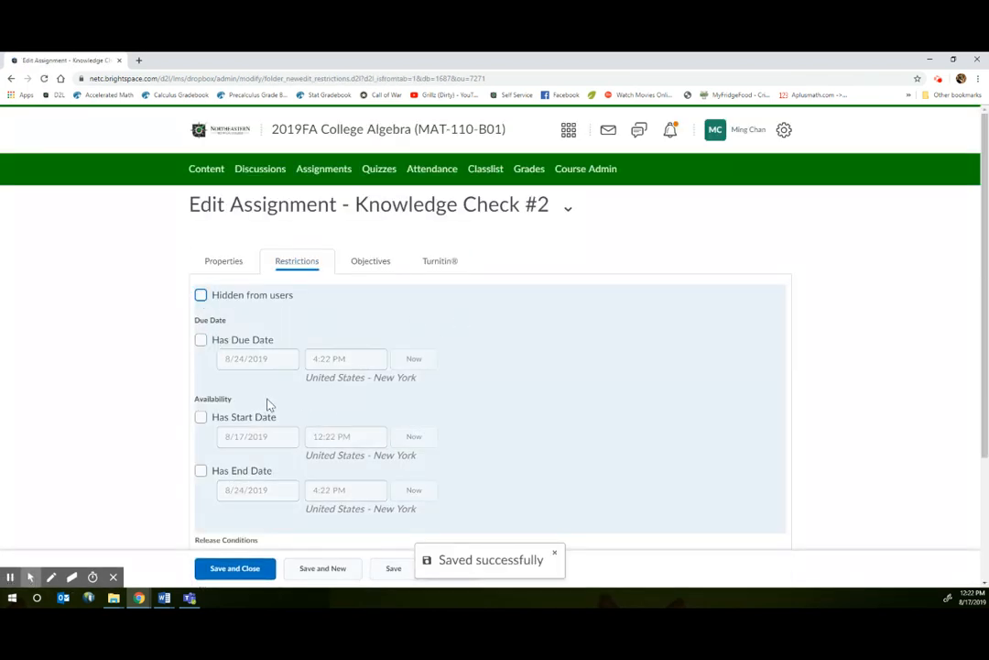
left_click(234, 568)
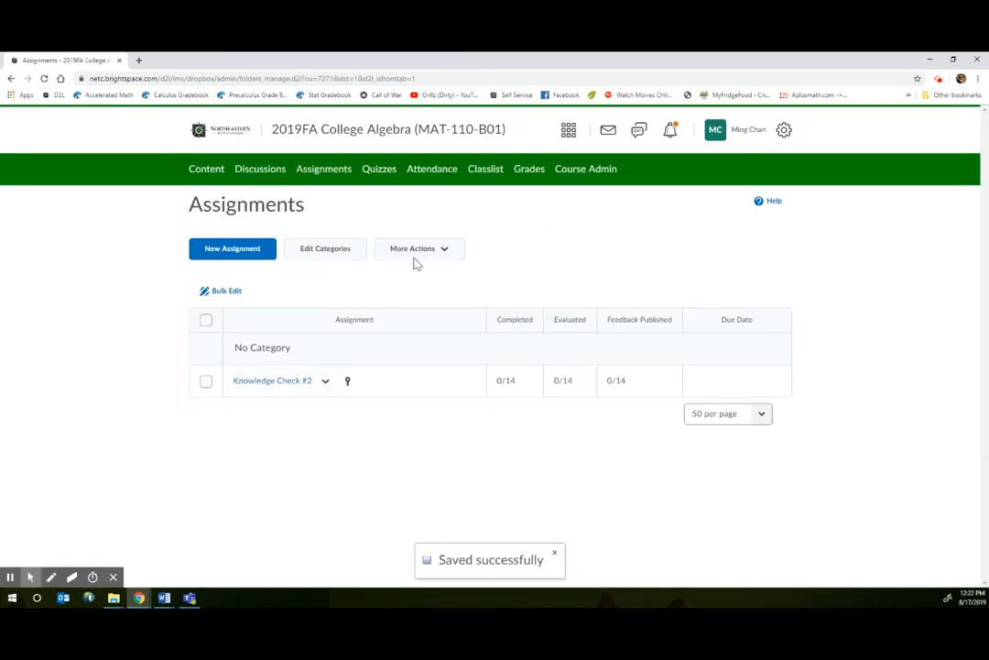
Examine the associations of the Knowledge Check grade items in the course's grade management list.
left_click(532, 173)
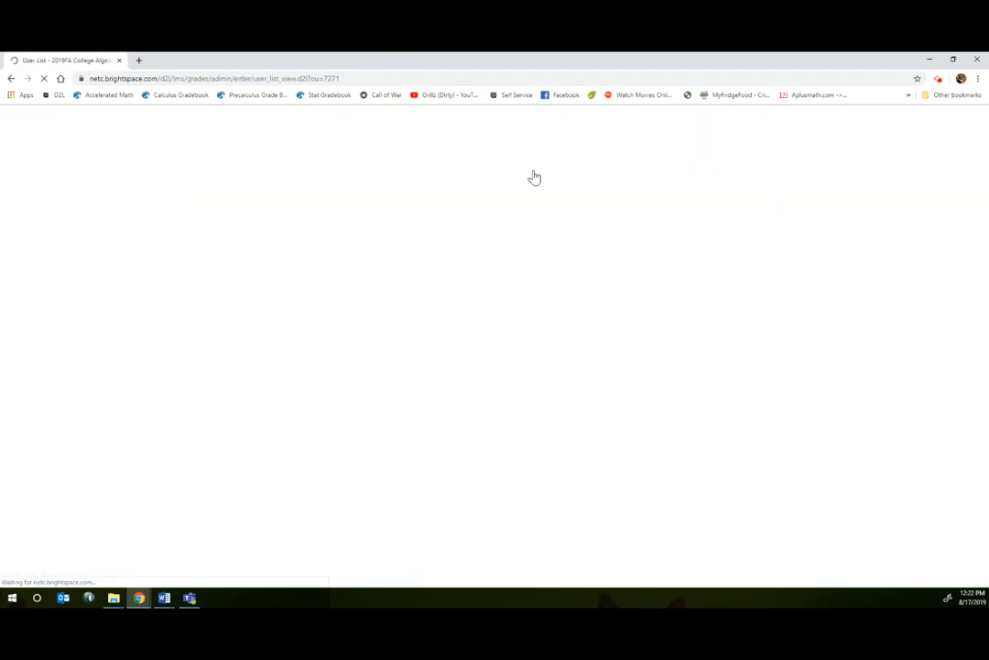
left_click(106, 200)
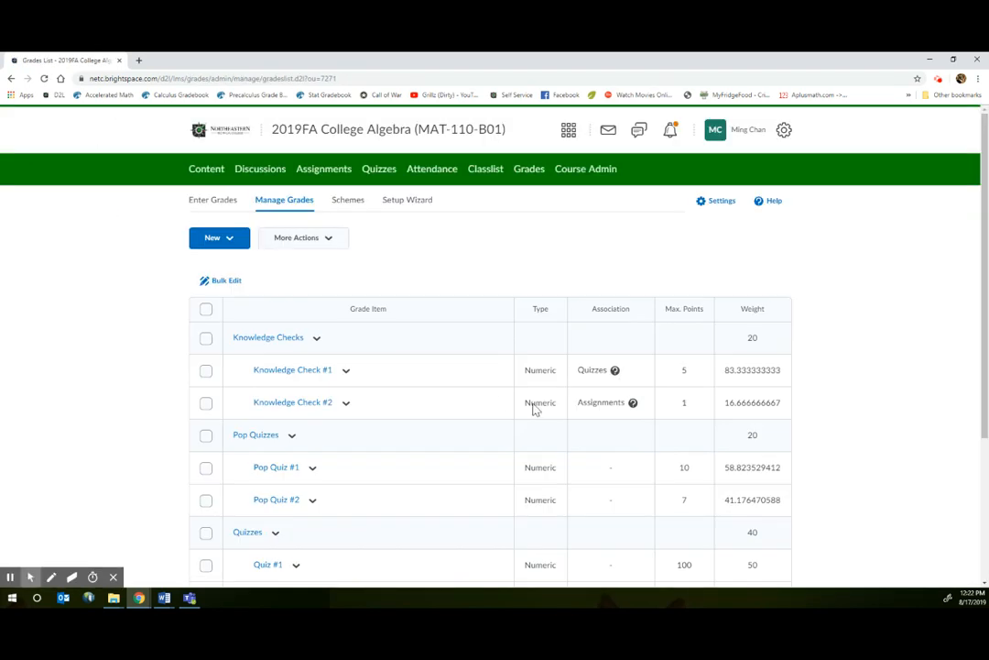
scroll(550, 385, "down", 1)
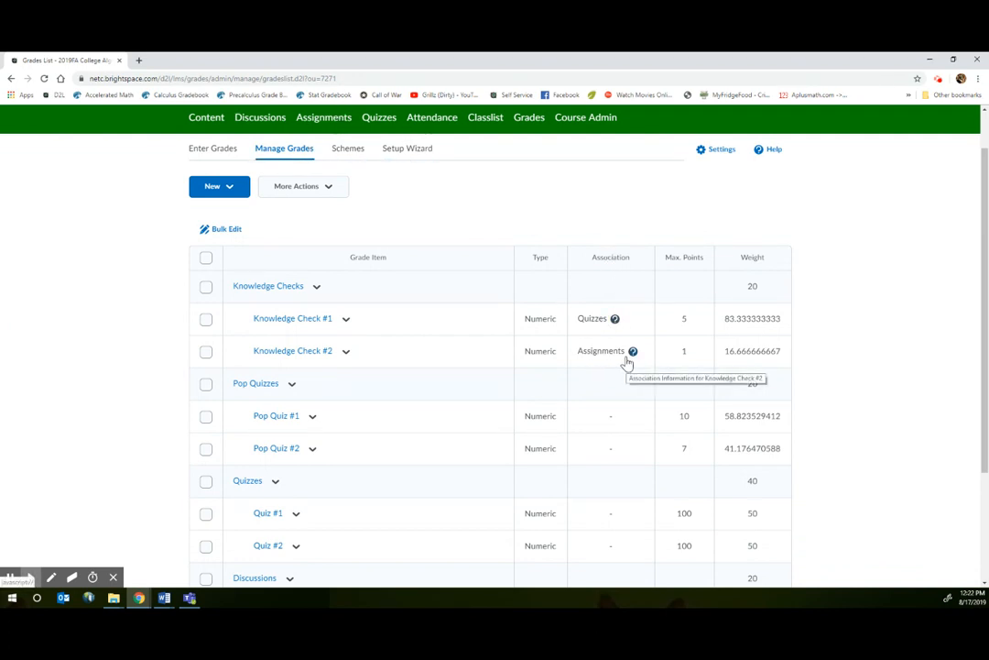
Add the existing Knowledge Check #2 assignment to the Week 1 (8/19-8/25) content module.
left_click(209, 120)
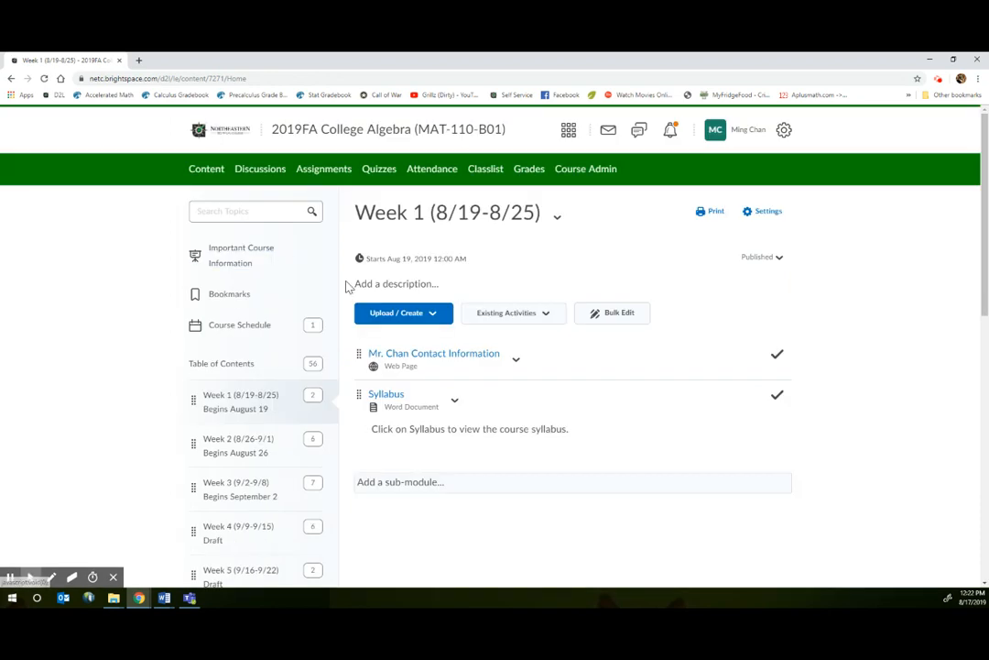
scroll(414, 393, "down", 2)
scroll(413, 393, "up", 2)
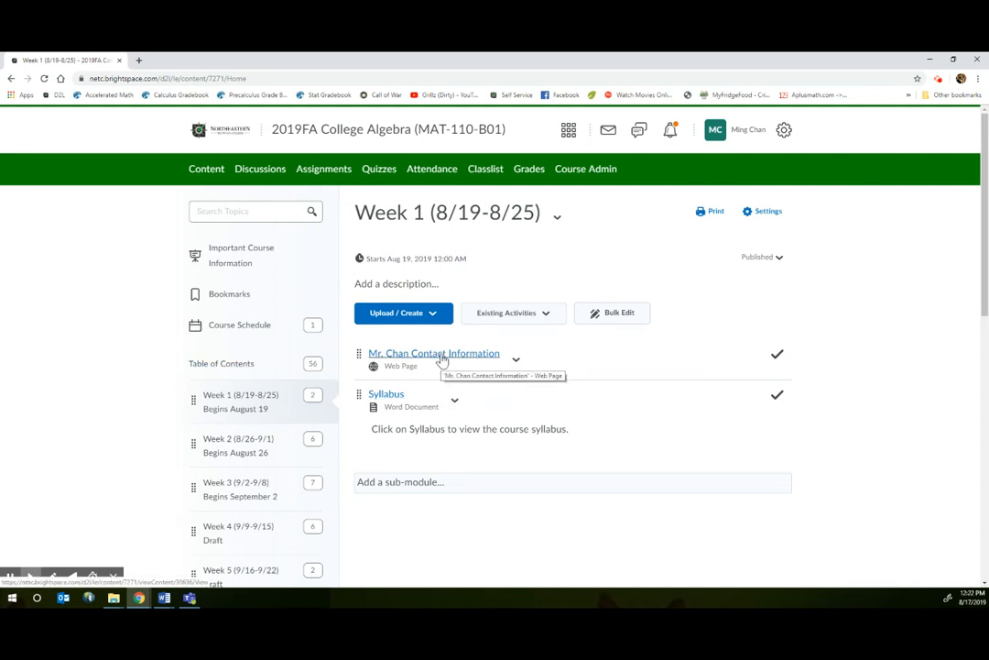
left_click(237, 446)
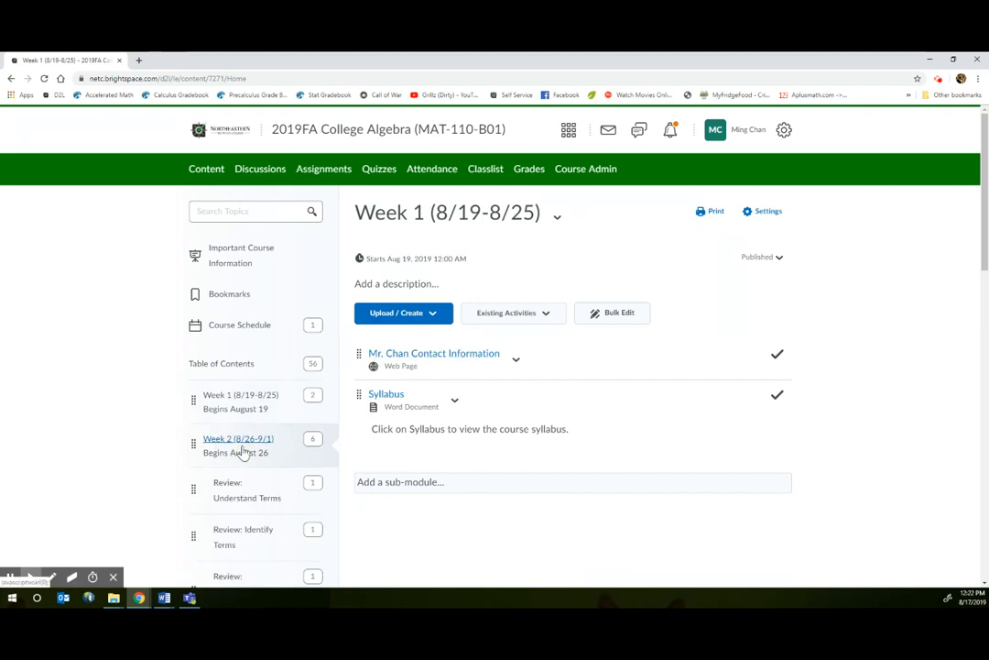
scroll(305, 302, "down", 2)
scroll(506, 432, "up", 3)
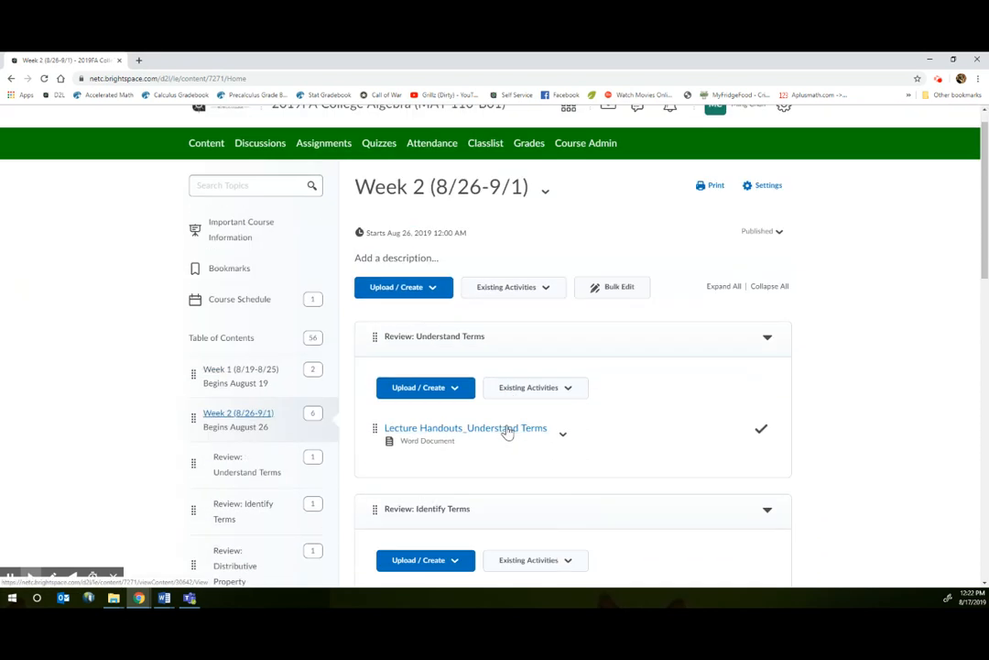
left_click(257, 398)
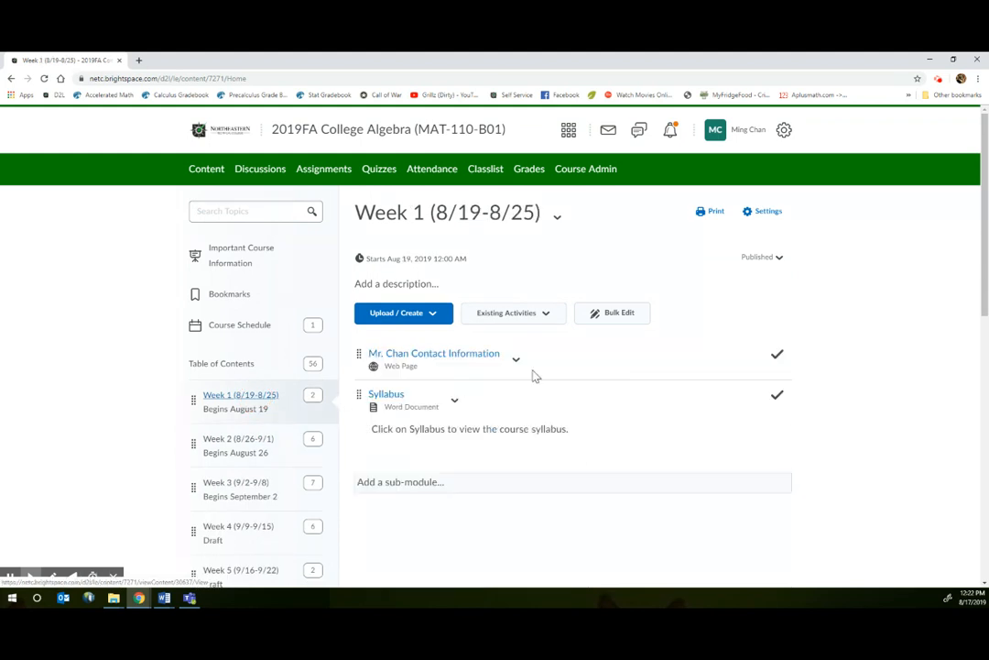
scroll(558, 371, "down", 1)
left_click(544, 268)
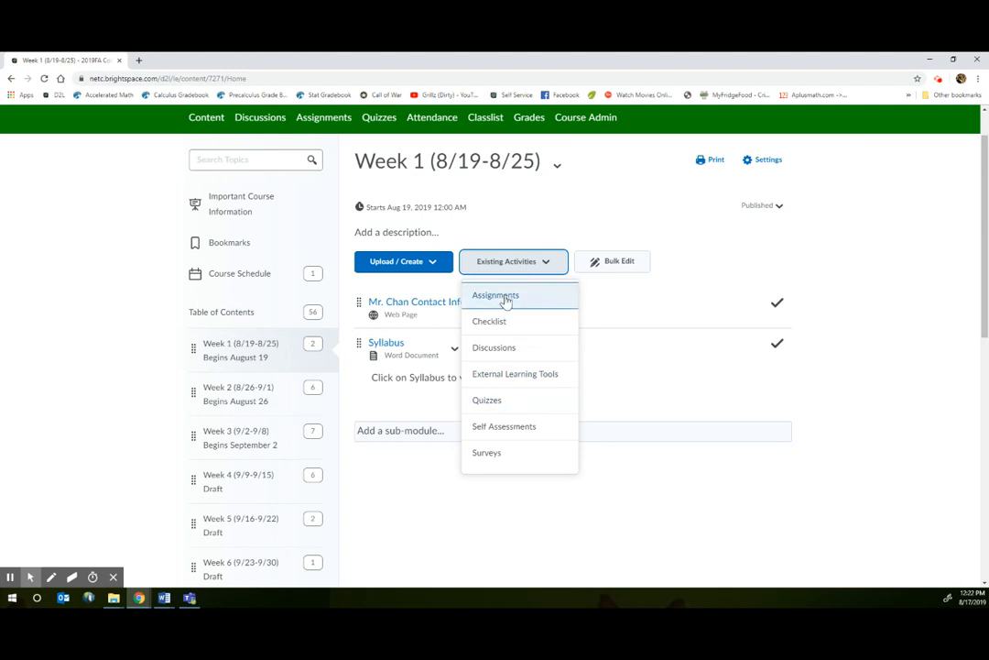
left_click(511, 298)
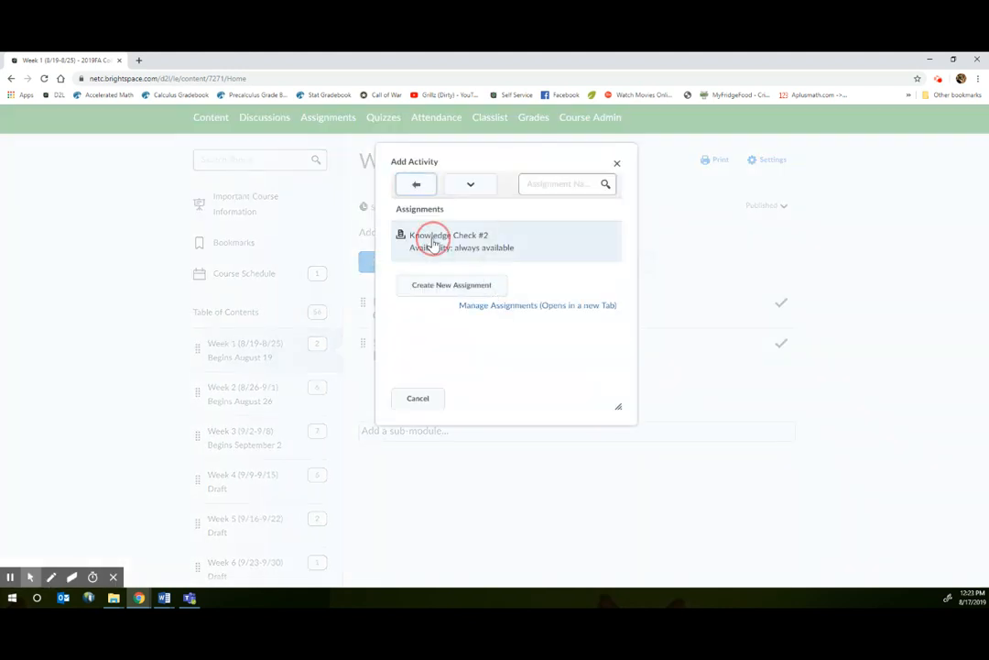
left_click(409, 238)
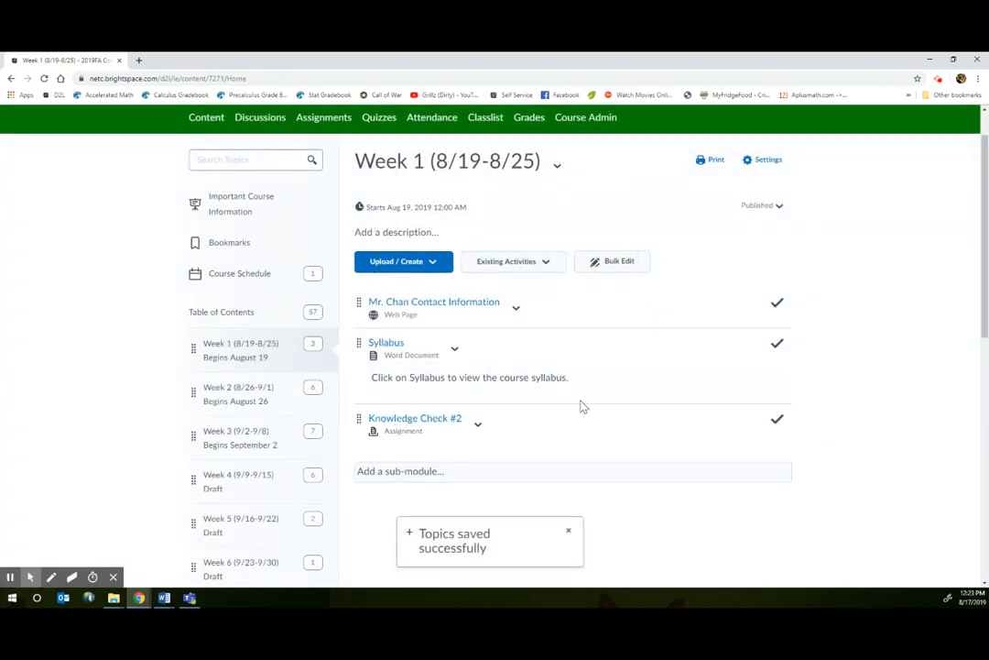
Add the existing Knowledge Check #1 quiz to the Week 1 module and place it above Knowledge Check #2.
left_click(532, 261)
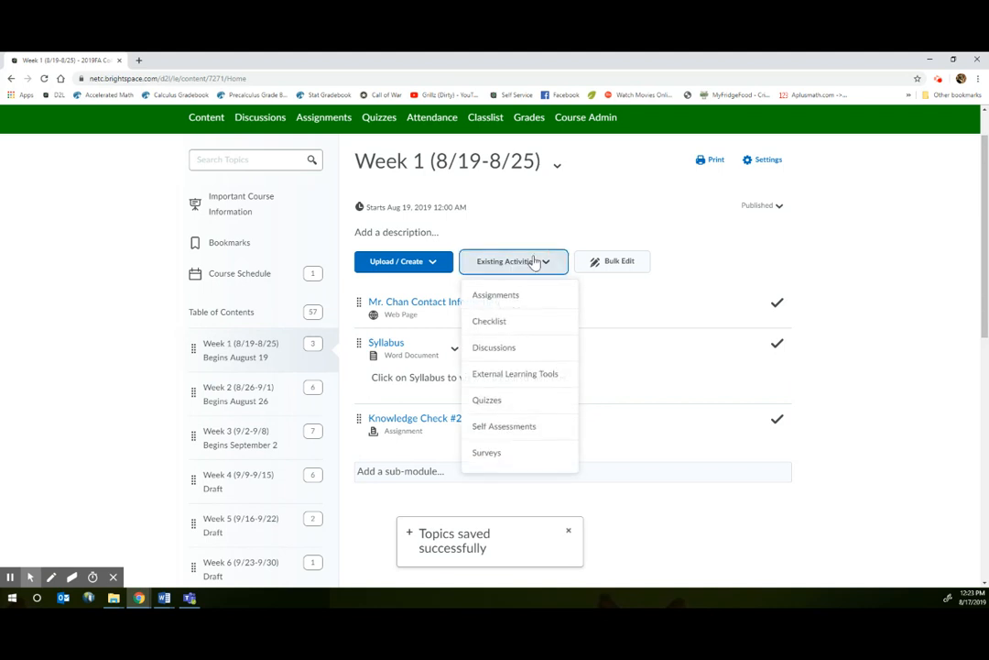
left_click(514, 404)
left_click(460, 244)
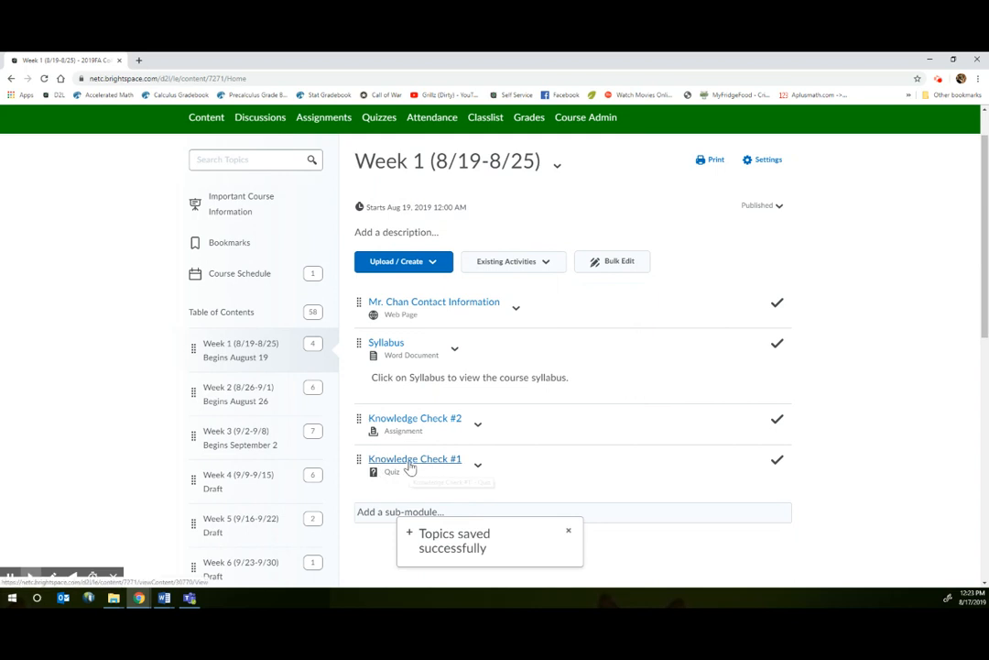
left_click_drag(358, 459, 368, 414)
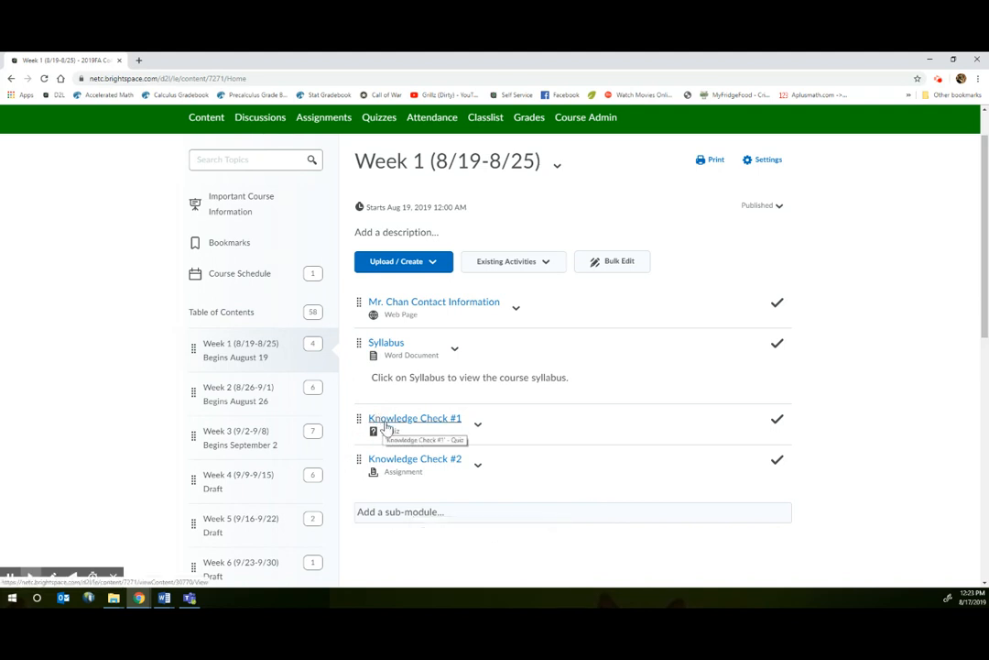
Open the Knowledge Check #1 quiz from Week 1, view its setup, and leave without saving.
left_click(387, 421)
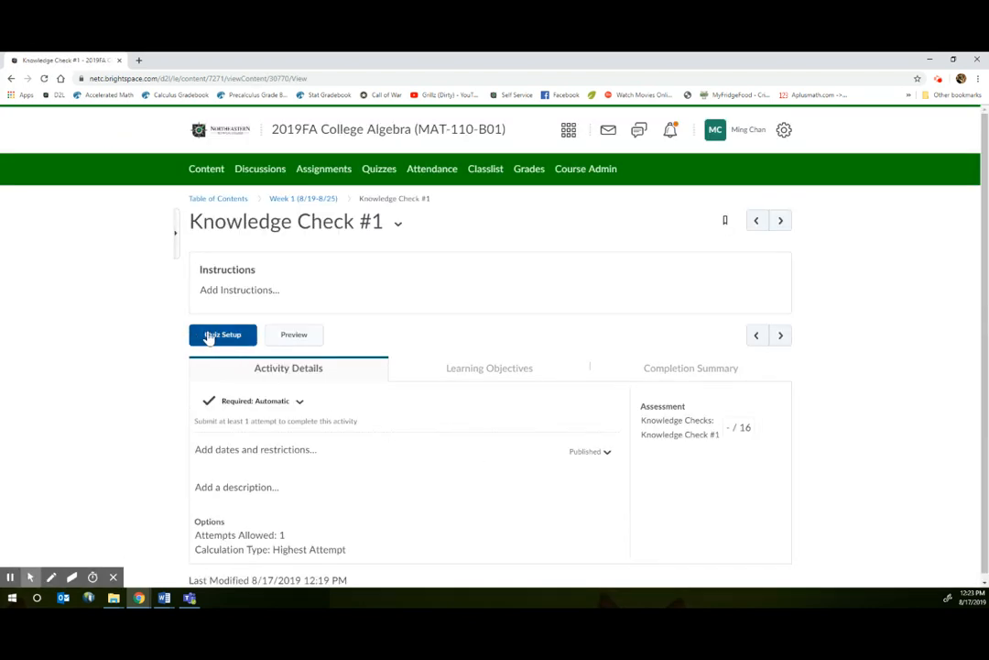
left_click(209, 336)
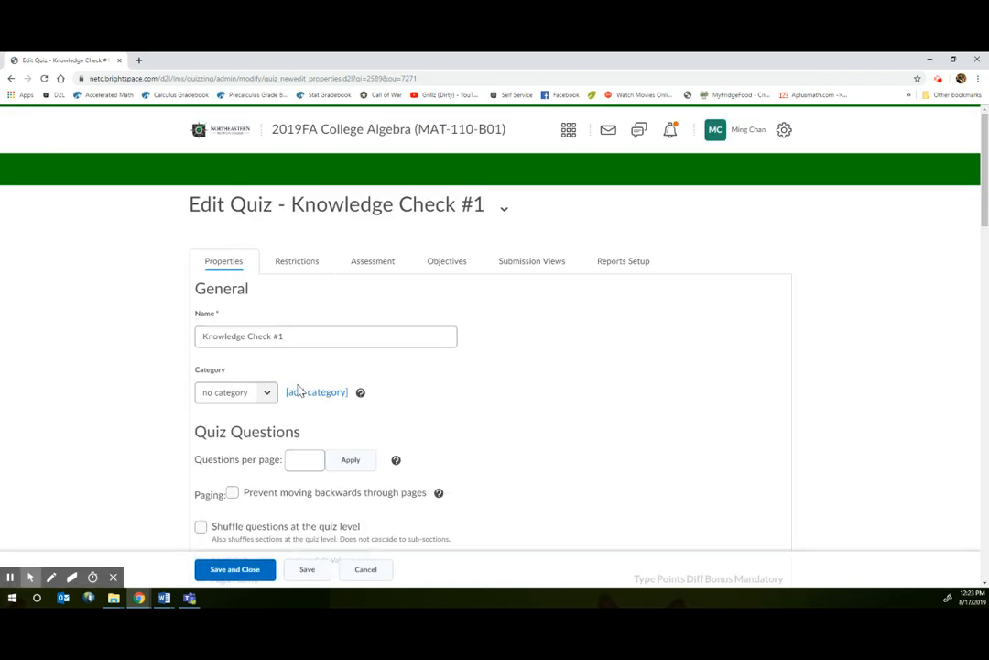
left_click(368, 570)
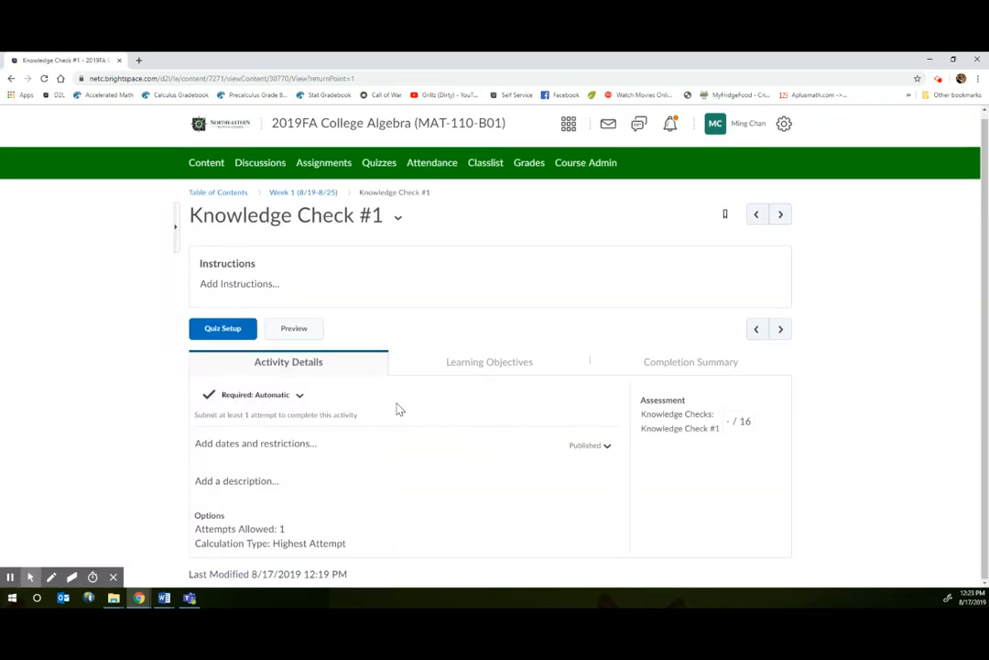
Start a preview attempt of Knowledge Check #1 and answer Question 1 with "xfdghzfd" and Question 2 with "asdfasd".
left_click(307, 339)
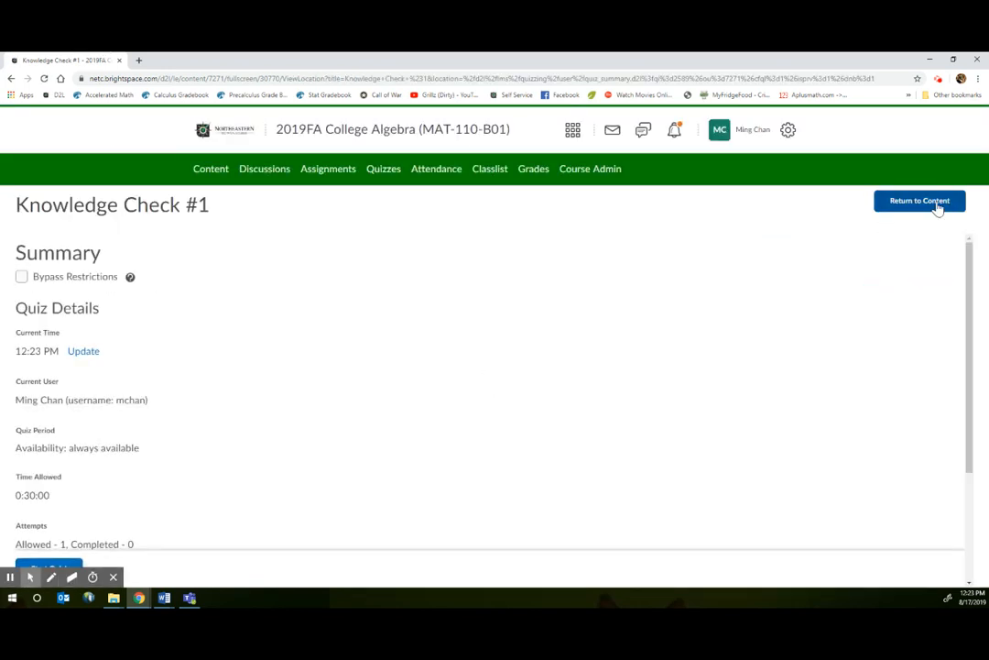
scroll(145, 371, "down", 4)
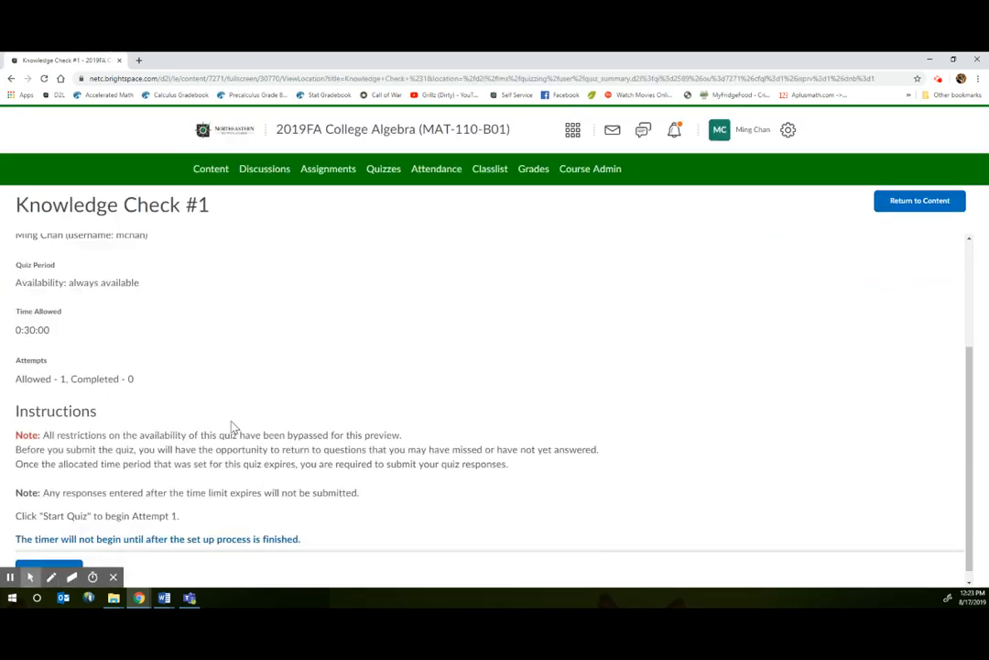
left_click(71, 565)
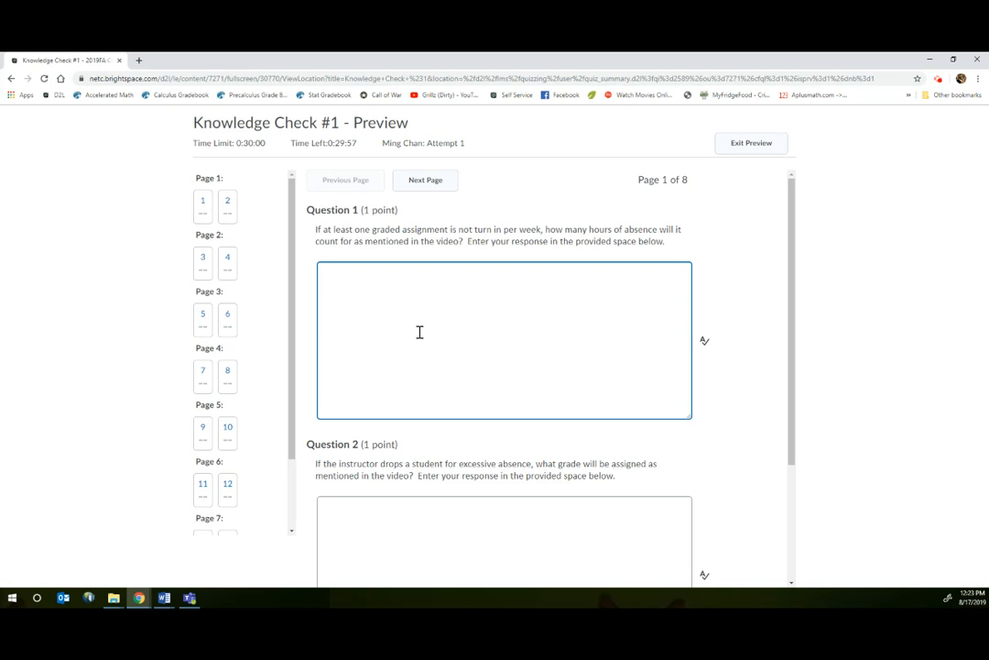
type("xfdghzfd")
left_click(455, 524)
key("super+f")
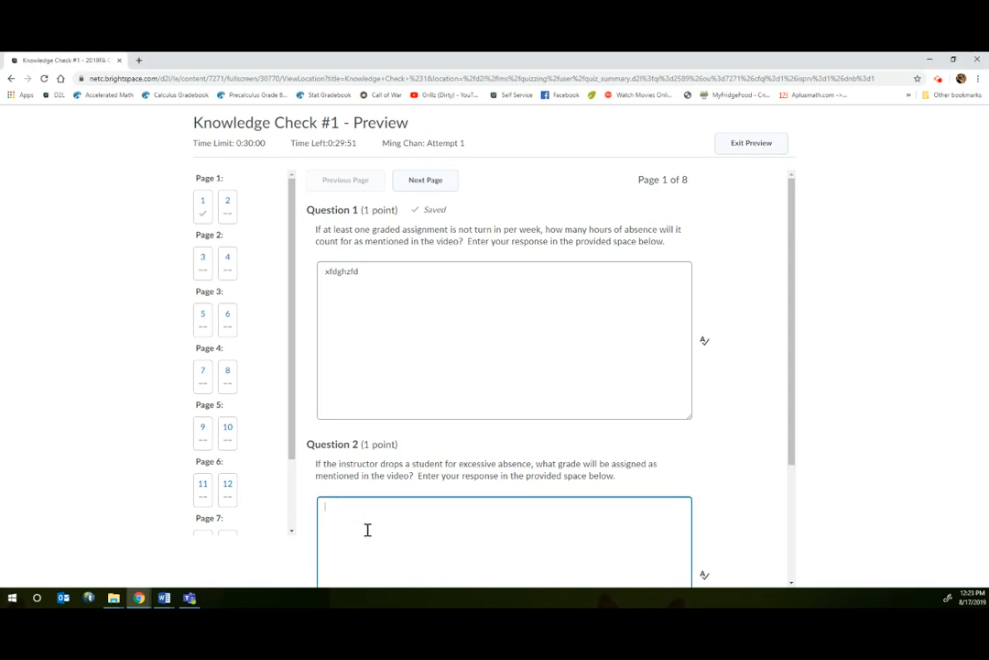
left_click(138, 597)
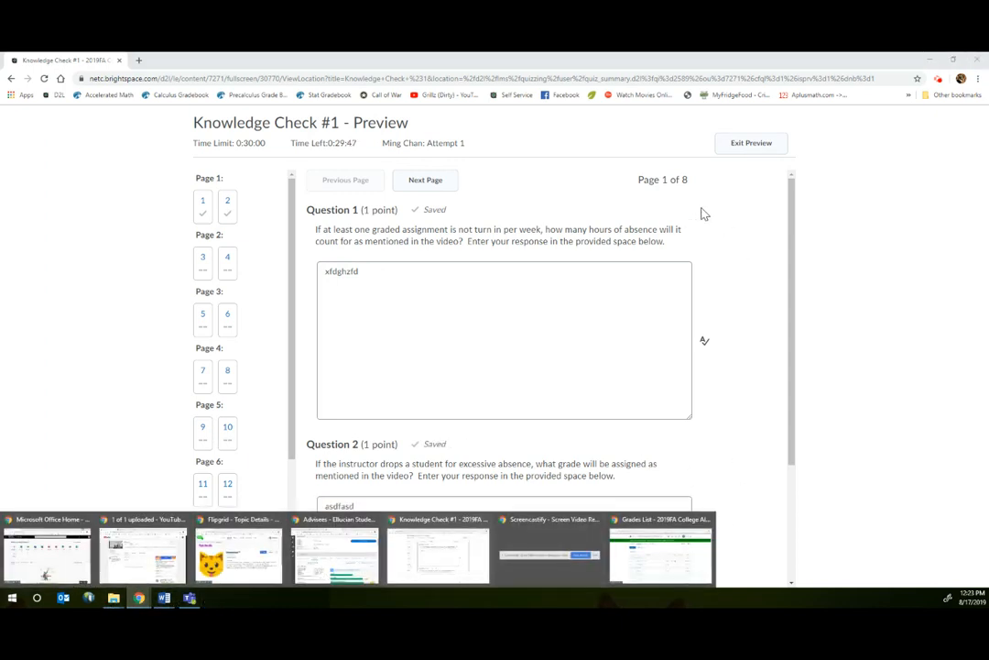
Exit the Knowledge Check #1 preview and return to the Week 1 module in the course content.
left_click(345, 295)
left_click(231, 161)
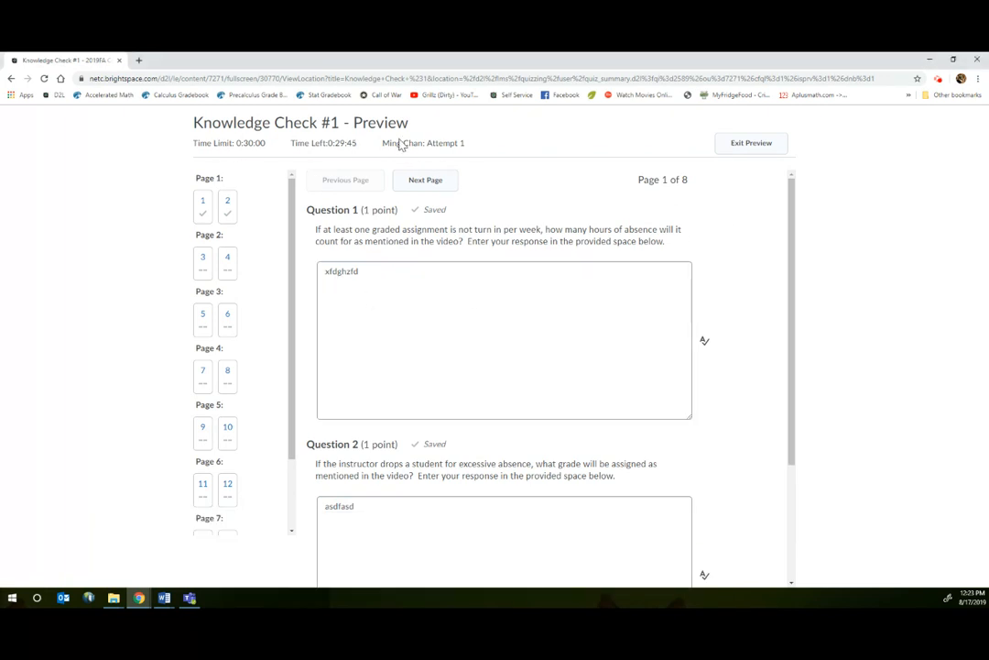
left_click(751, 143)
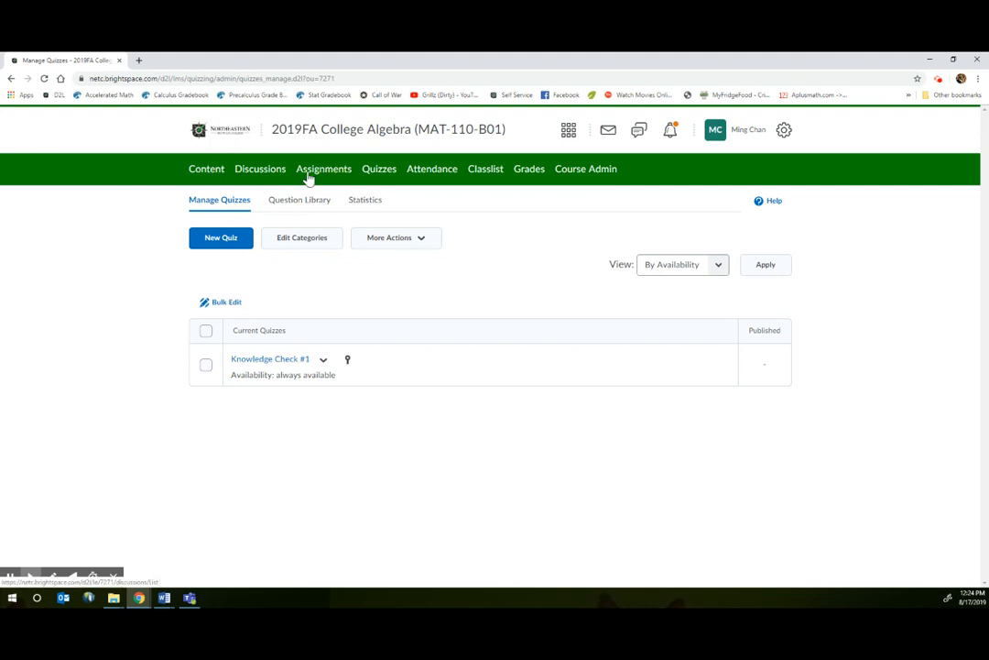
left_click(208, 170)
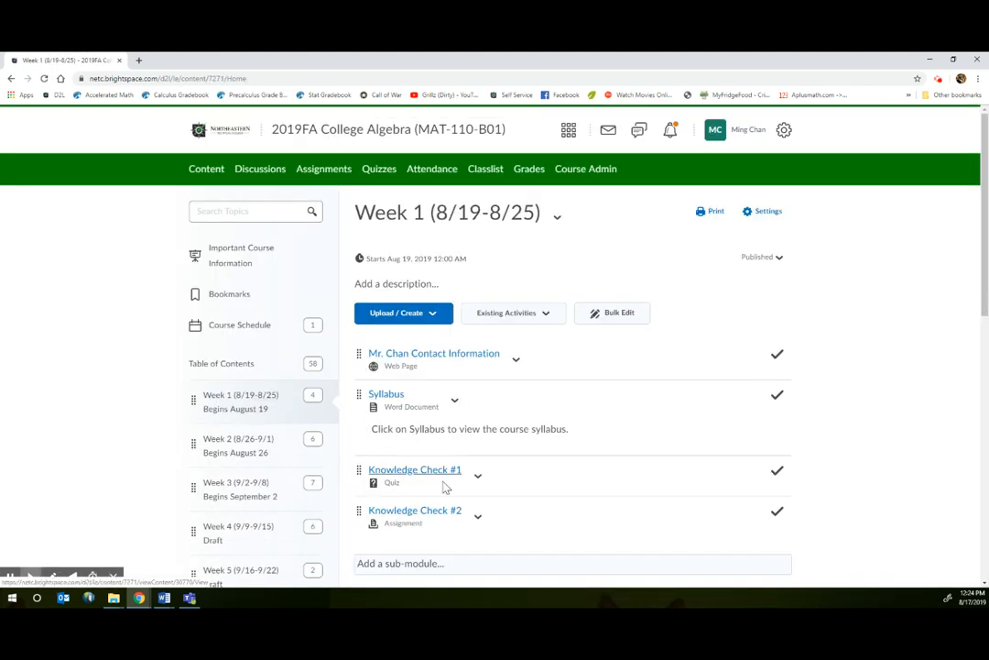
View the Knowledge Check #2 assignment from Week 1, open and cancel its instructions editor, and return to the module.
left_click(415, 467)
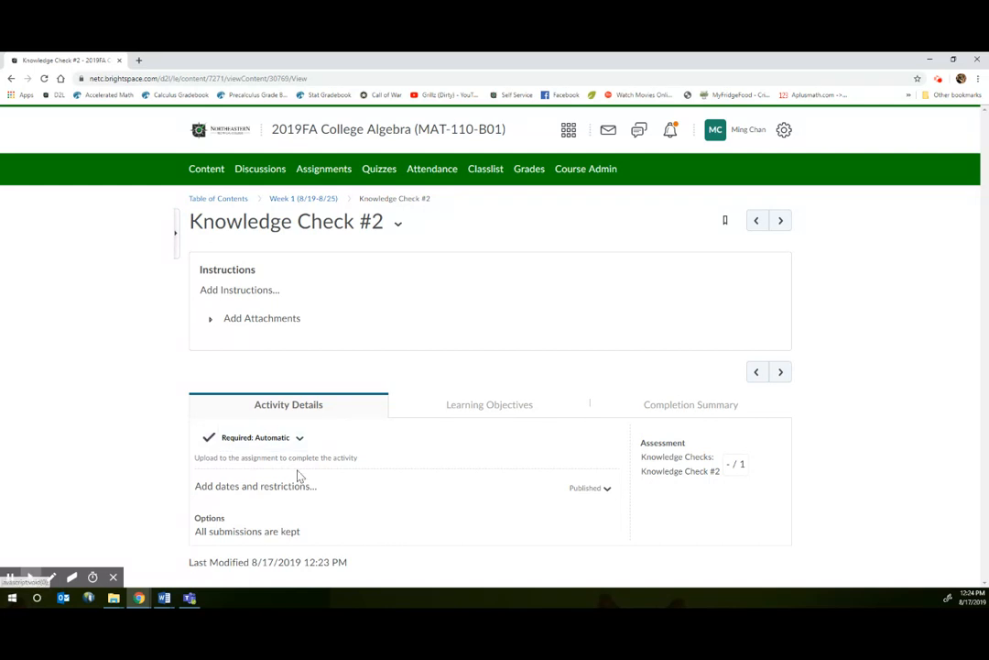
left_click(239, 290)
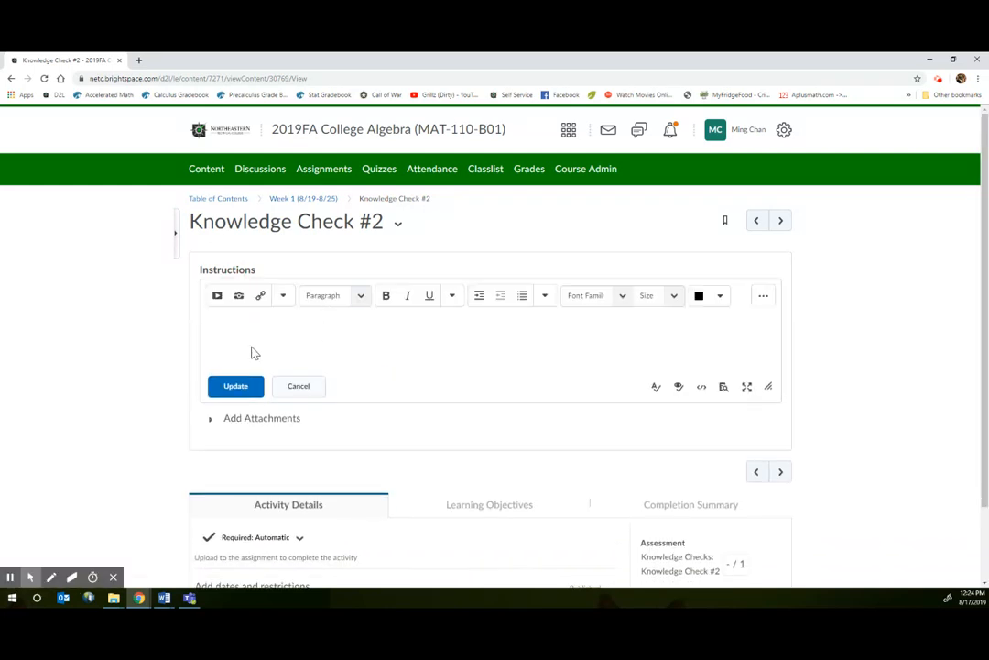
left_click(300, 387)
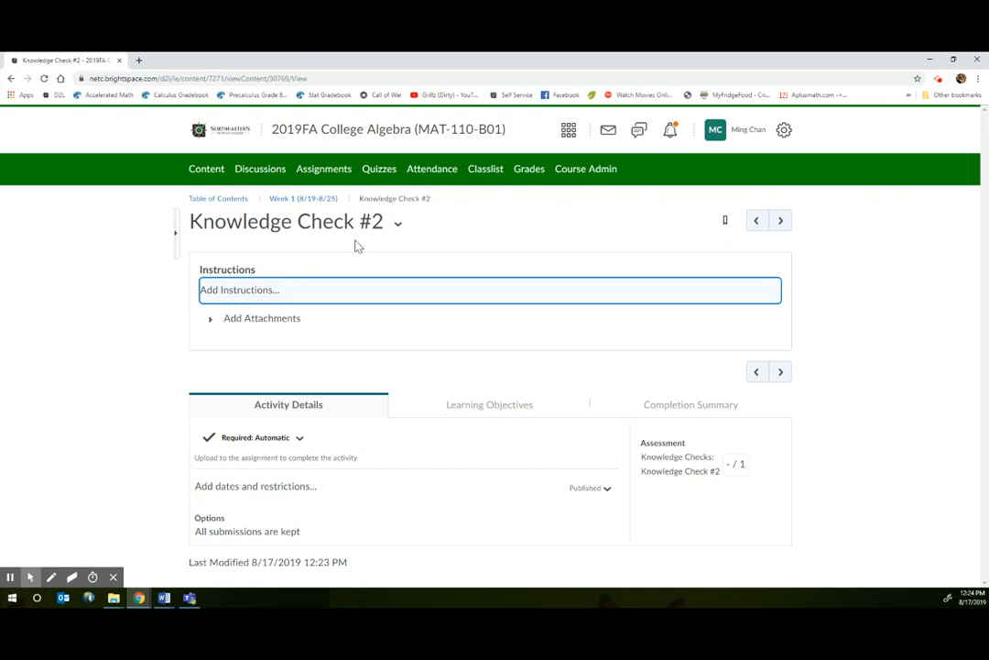
left_click(305, 223)
left_click(511, 232)
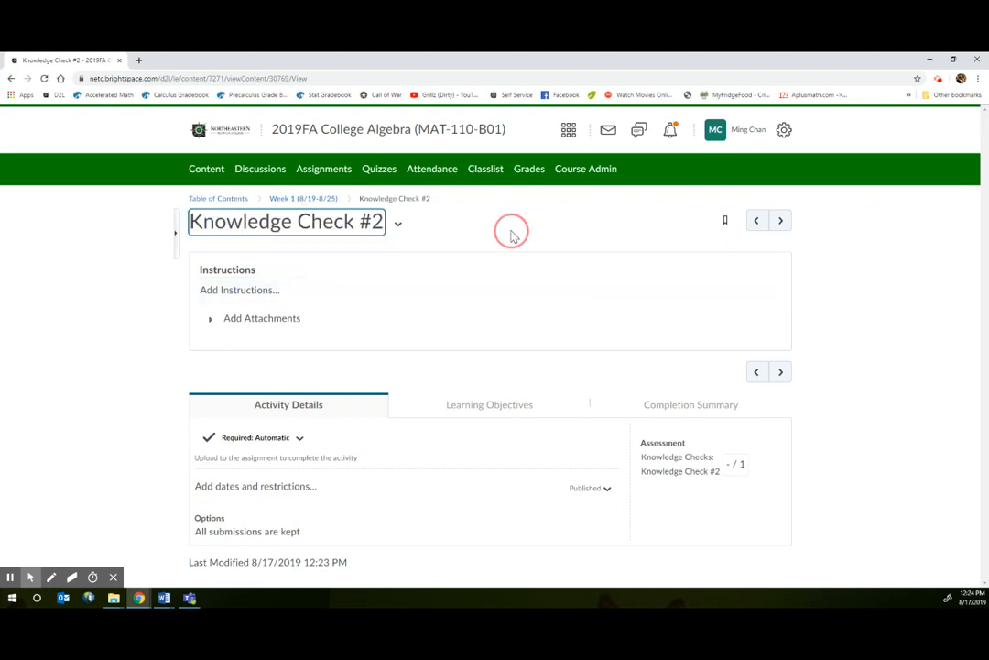
left_click(309, 200)
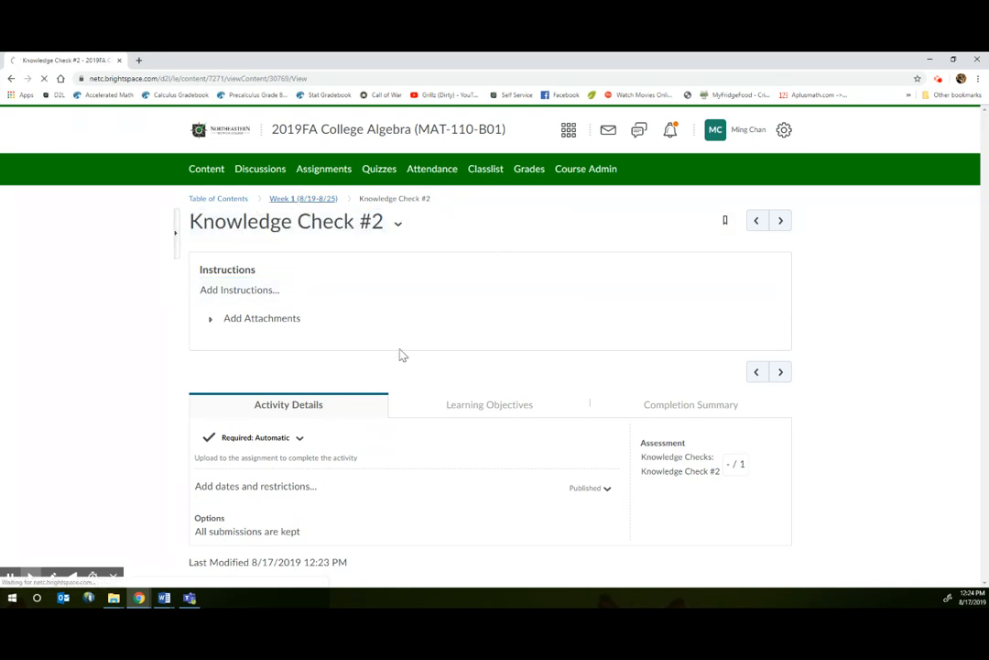
Reopen Knowledge Check #2 and view its date and release condition settings, plus the account's view-as-student option.
scroll(389, 493, "down", 5)
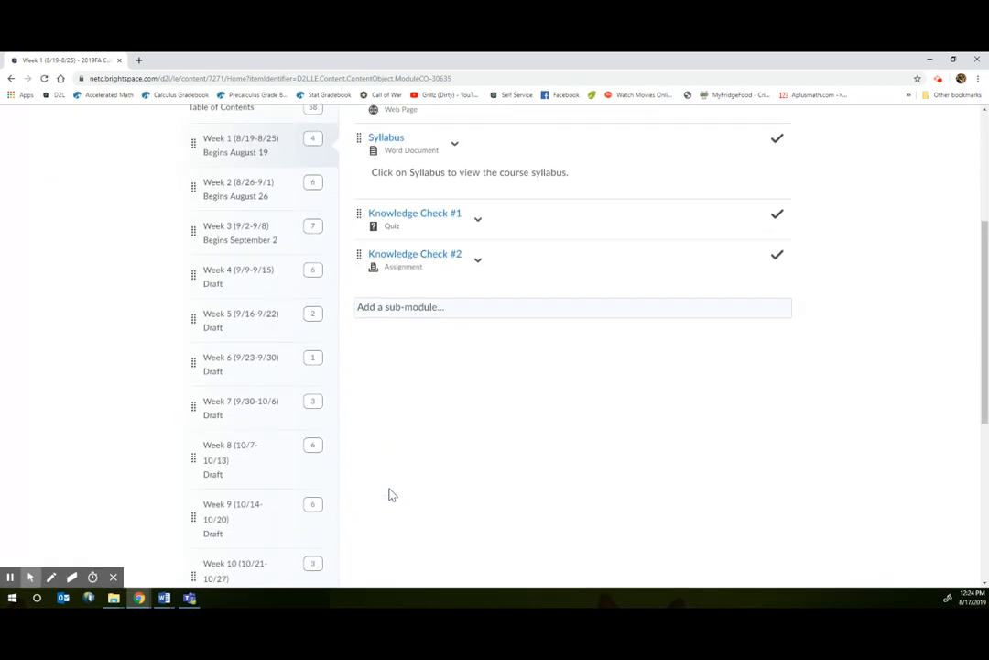
scroll(429, 412, "up", 2)
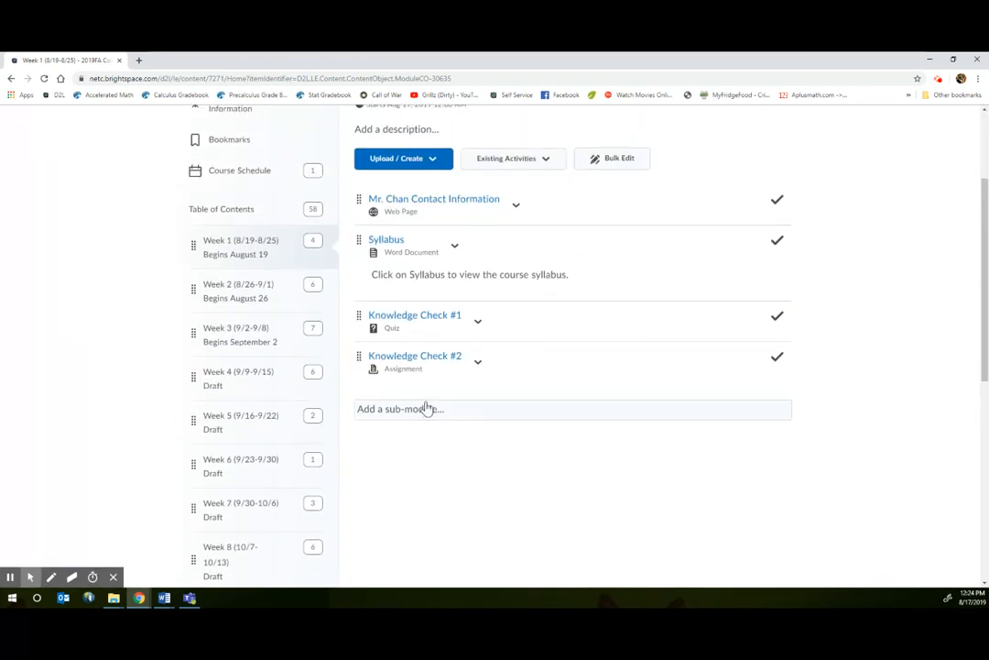
left_click(408, 357)
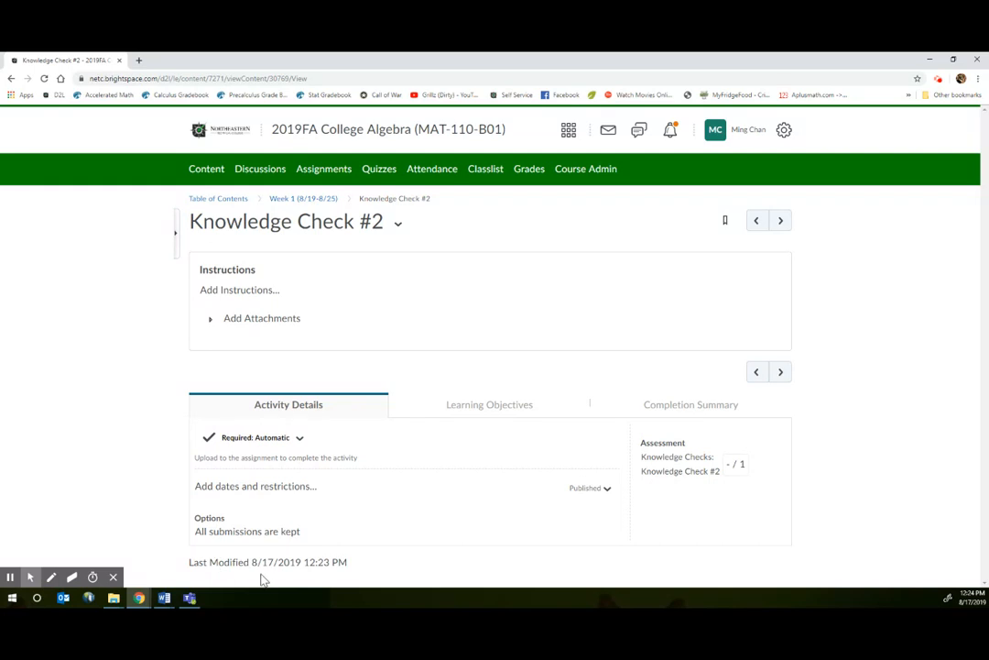
left_click(281, 488)
scroll(307, 520, "down", 1)
scroll(310, 541, "up", 1)
scroll(328, 512, "down", 1)
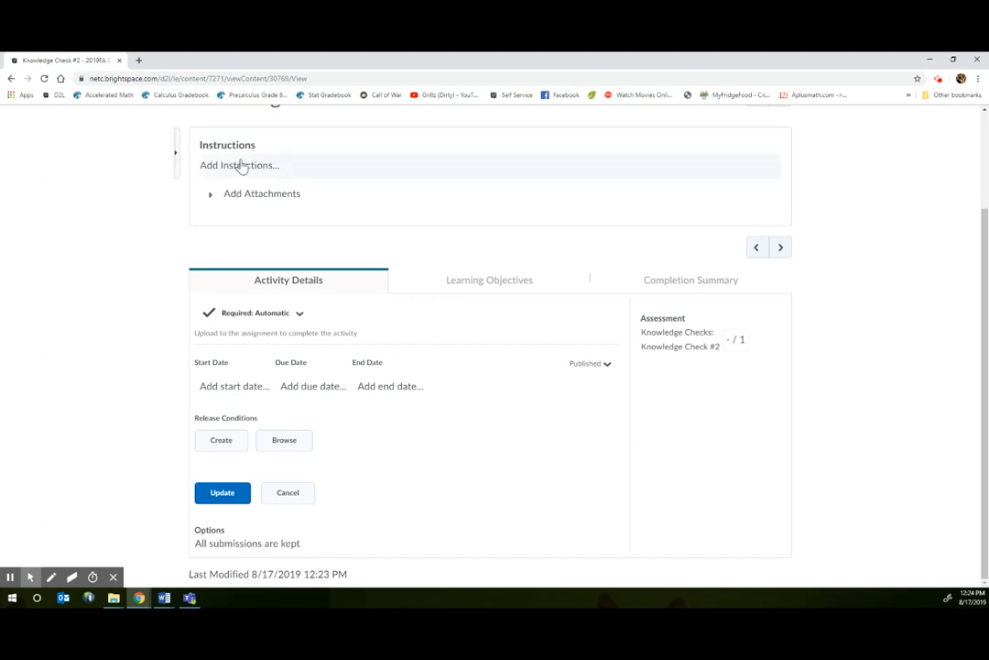
scroll(275, 303, "up", 3)
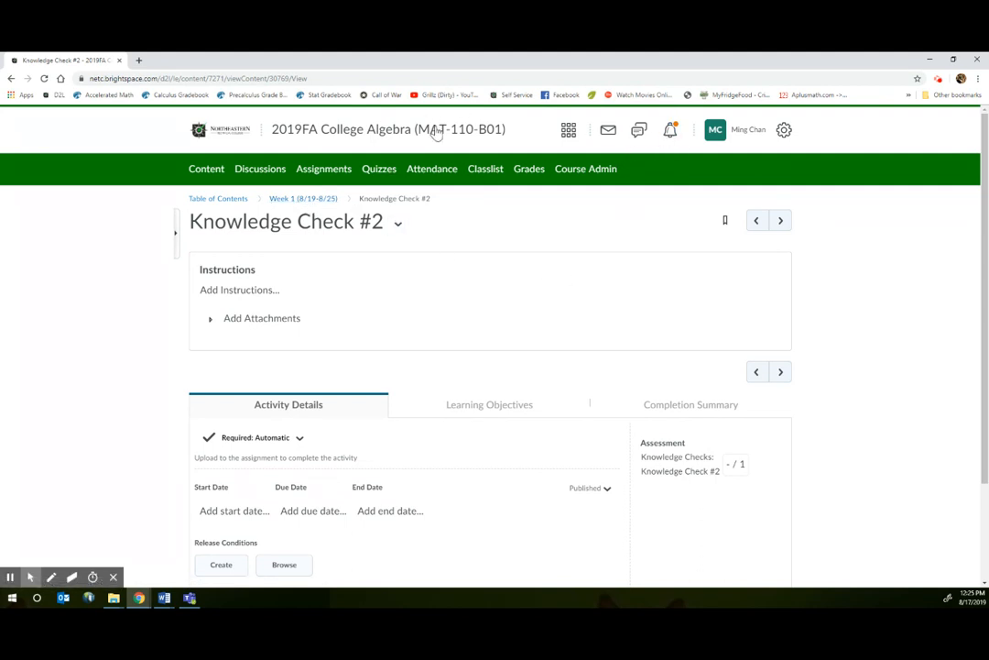
left_click(749, 134)
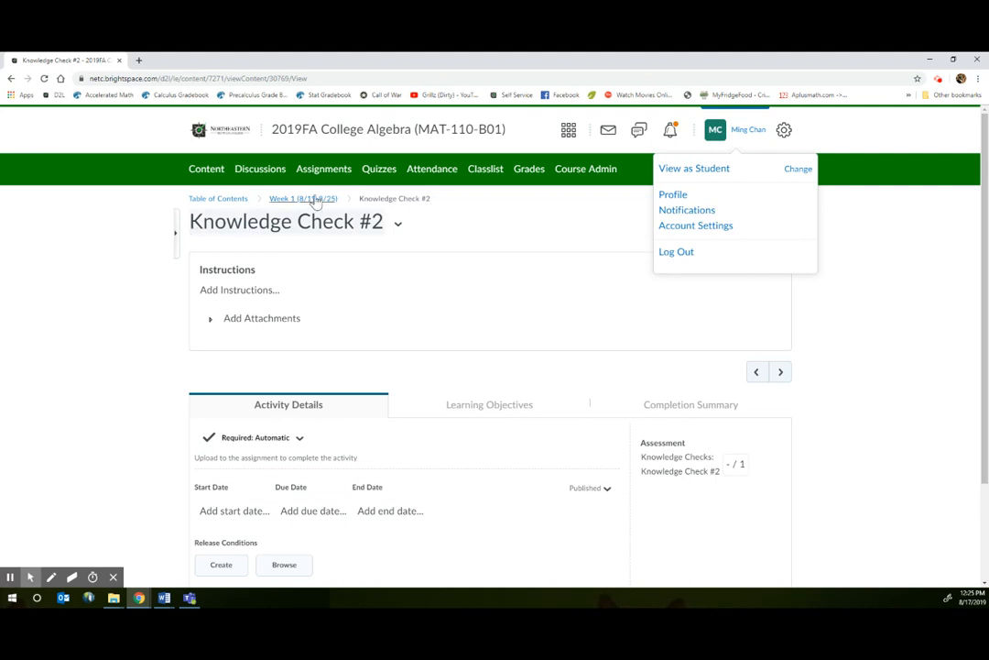
Permanently delete the Knowledge Check #1 topic and its associated quiz from Week 1 in the Table of Contents.
left_click(221, 200)
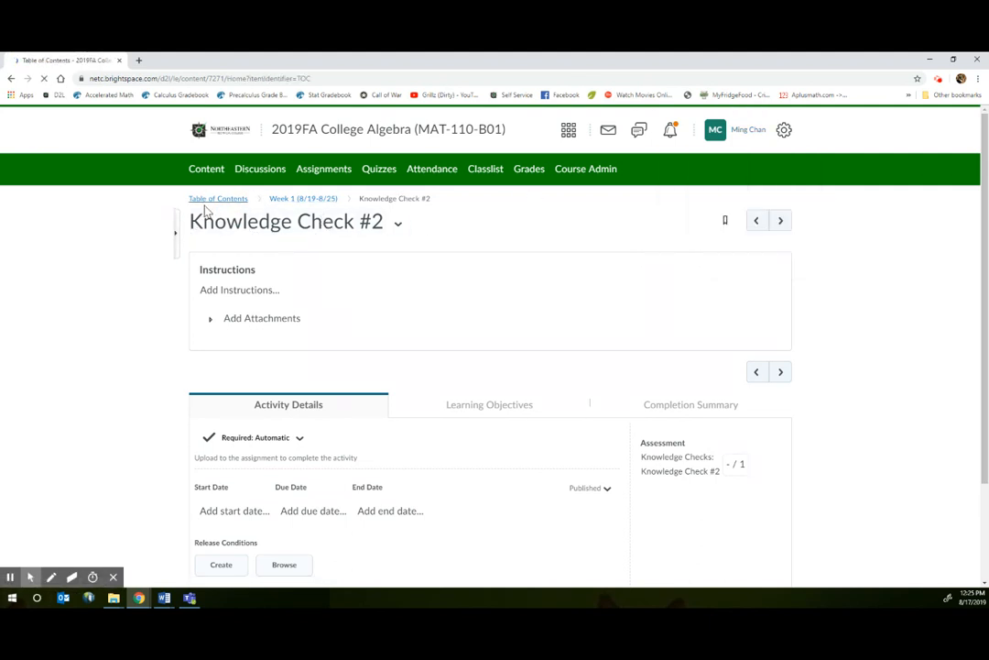
scroll(456, 425, "down", 4)
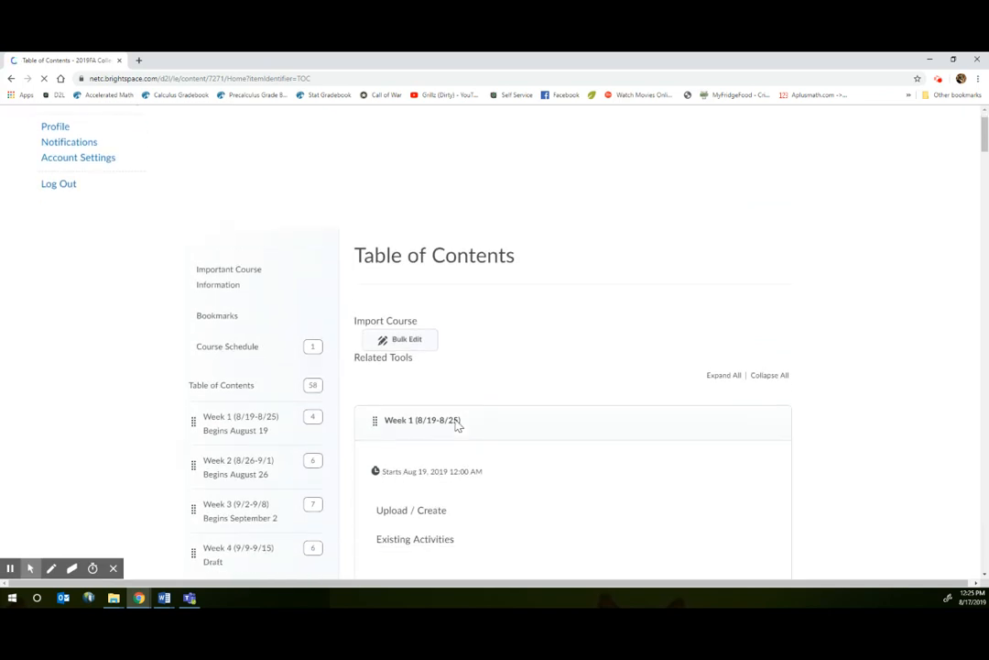
scroll(516, 391, "up", 1)
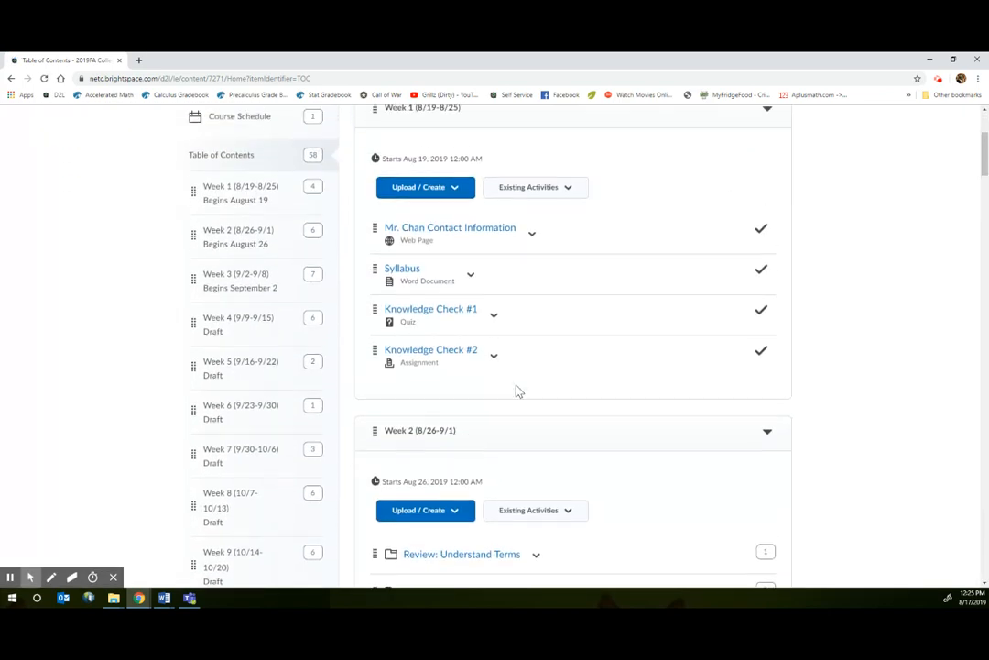
left_click(495, 319)
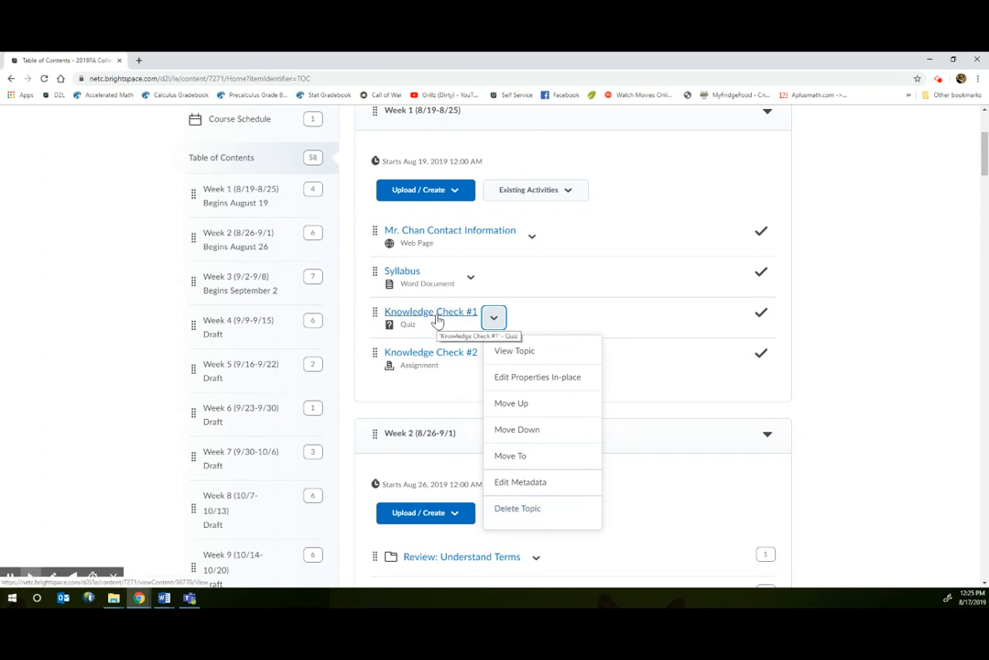
scroll(437, 319, "up", 3)
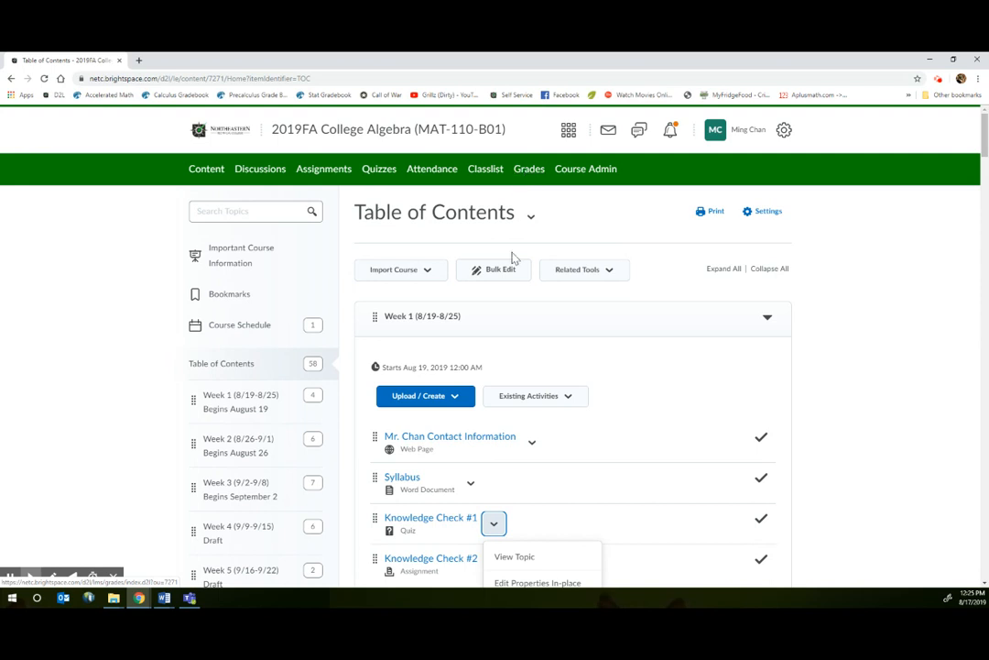
scroll(518, 233, "down", 3)
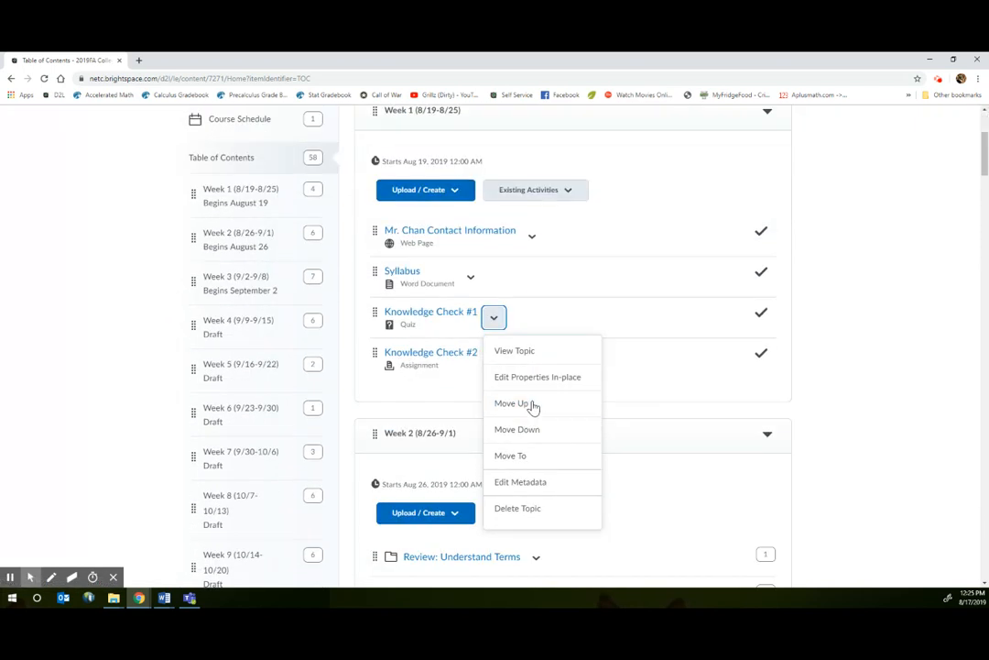
left_click(528, 510)
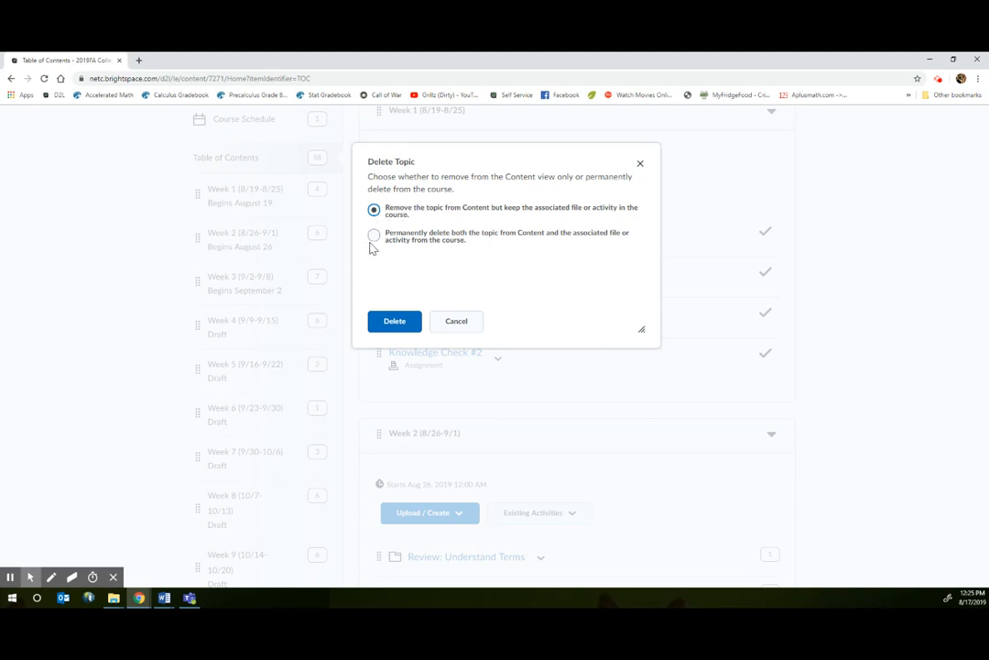
left_click(374, 239)
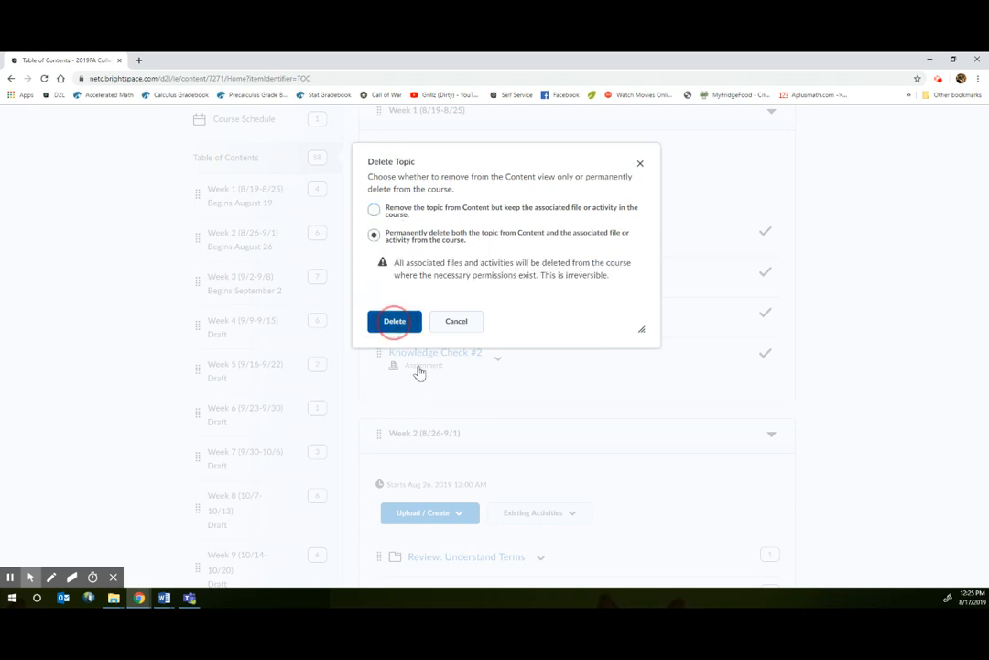
left_click(400, 323)
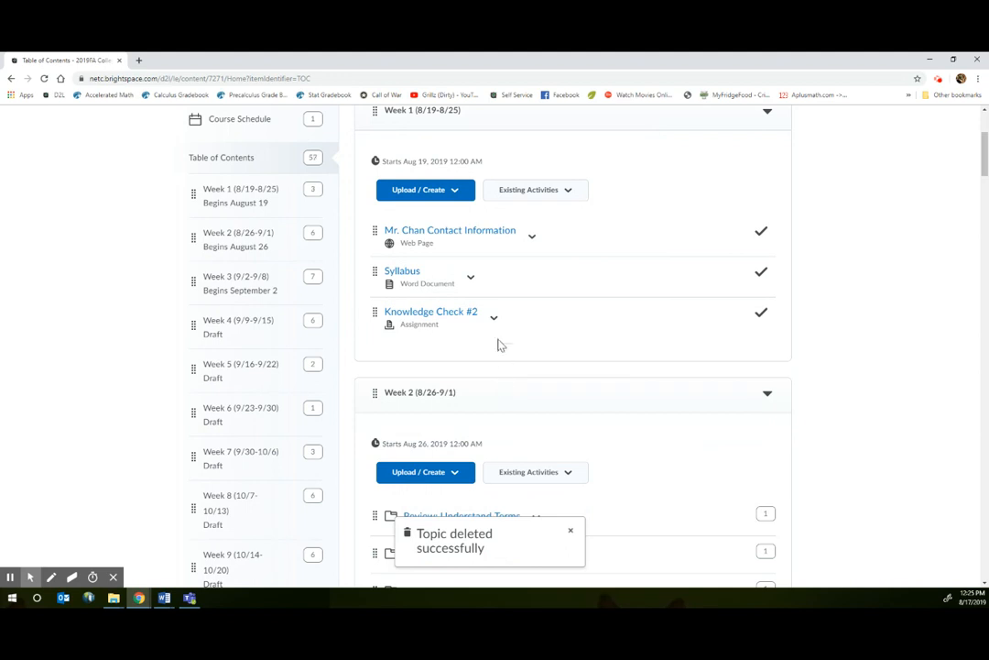
Permanently delete the Knowledge Check #2 topic and its associated assignment from Week 1.
left_click(494, 317)
left_click(520, 486)
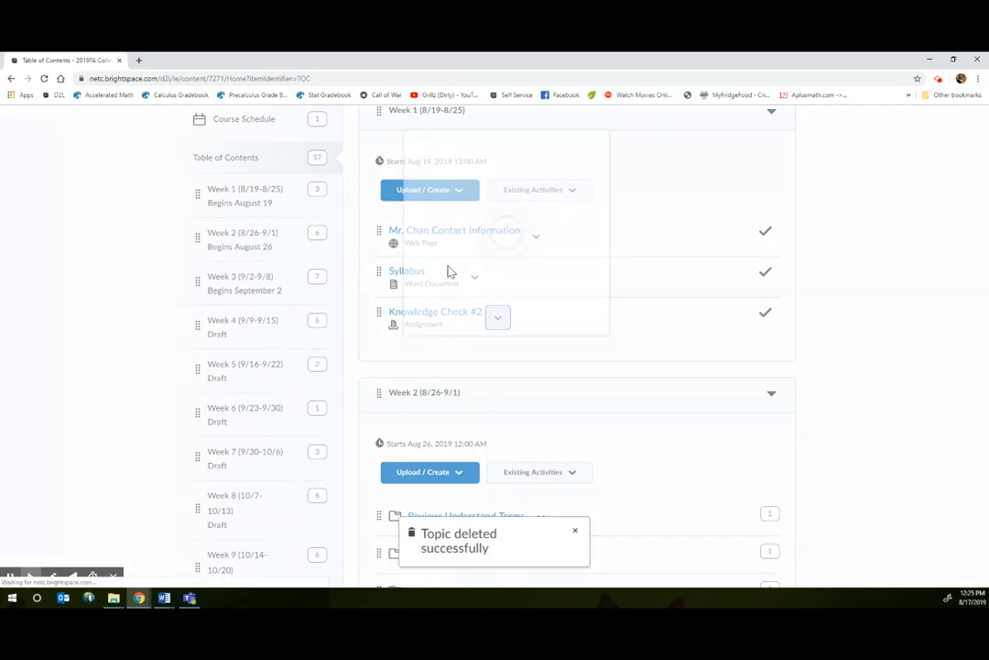
left_click(374, 235)
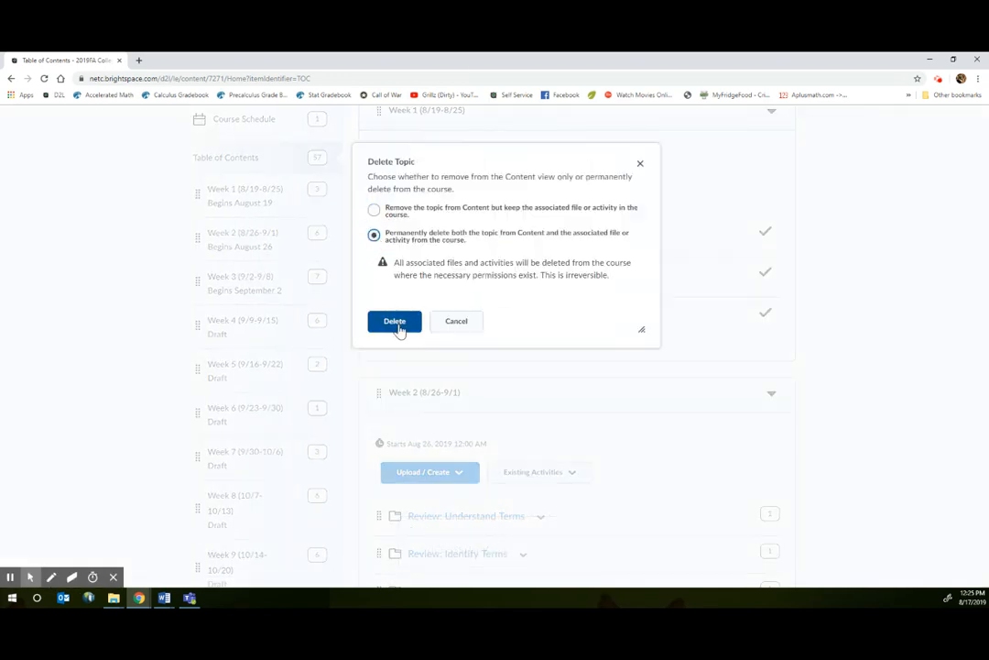
left_click(399, 328)
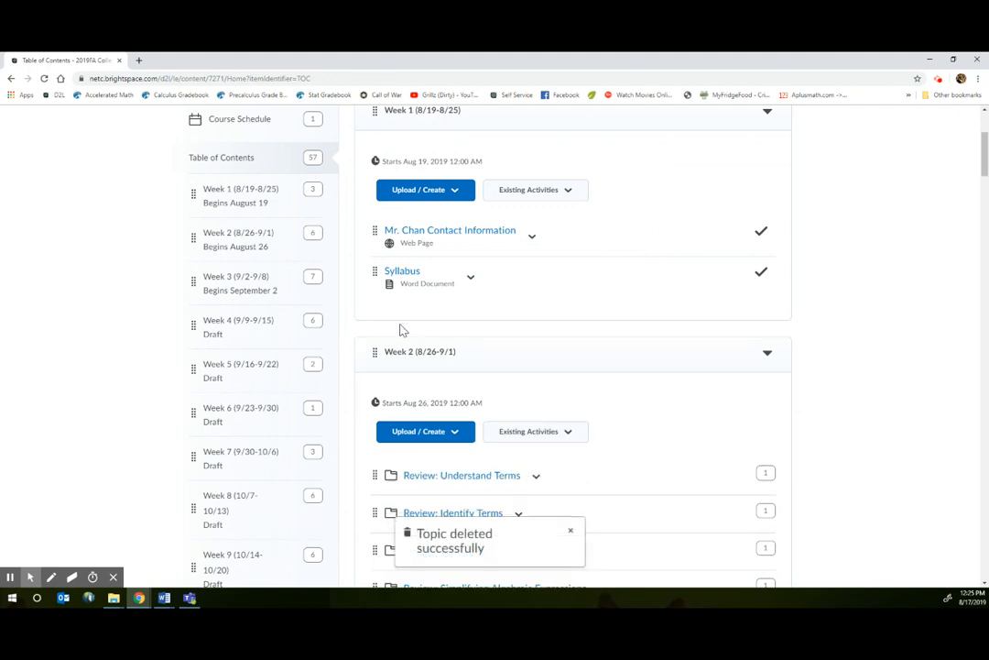
Check the knowledge check grade items and their associations in the course's grade management list, and return to the course content.
scroll(399, 328, "up", 3)
left_click(527, 171)
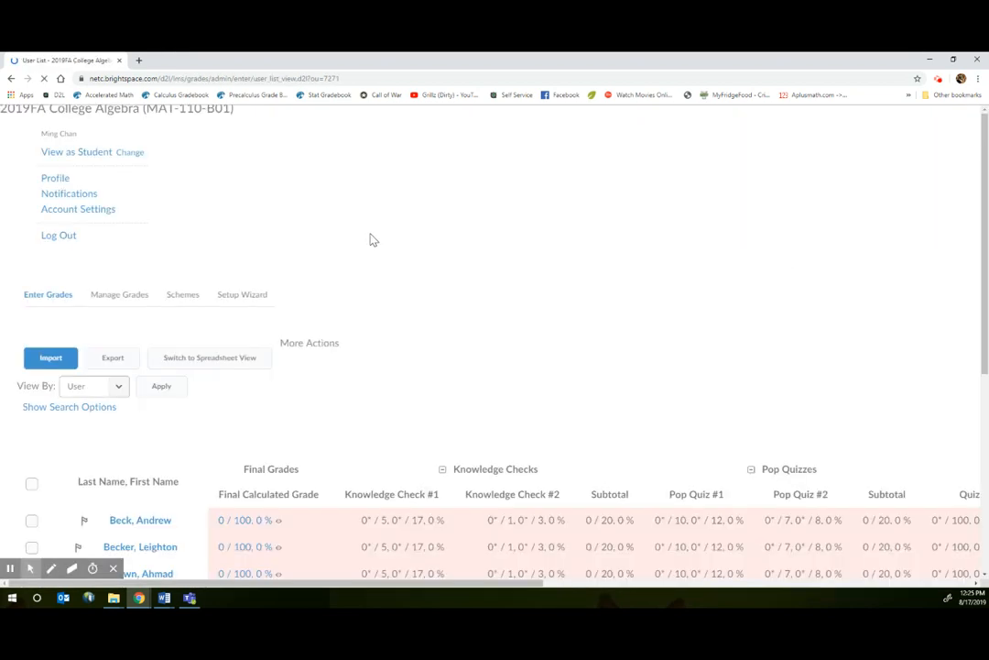
left_click(119, 200)
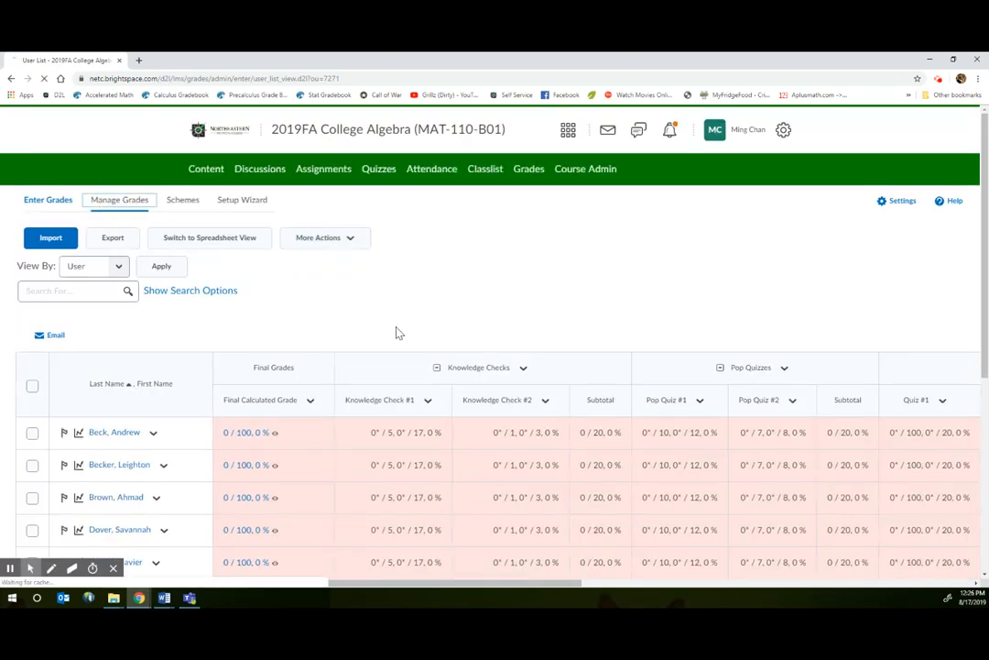
scroll(430, 335, "down", 3)
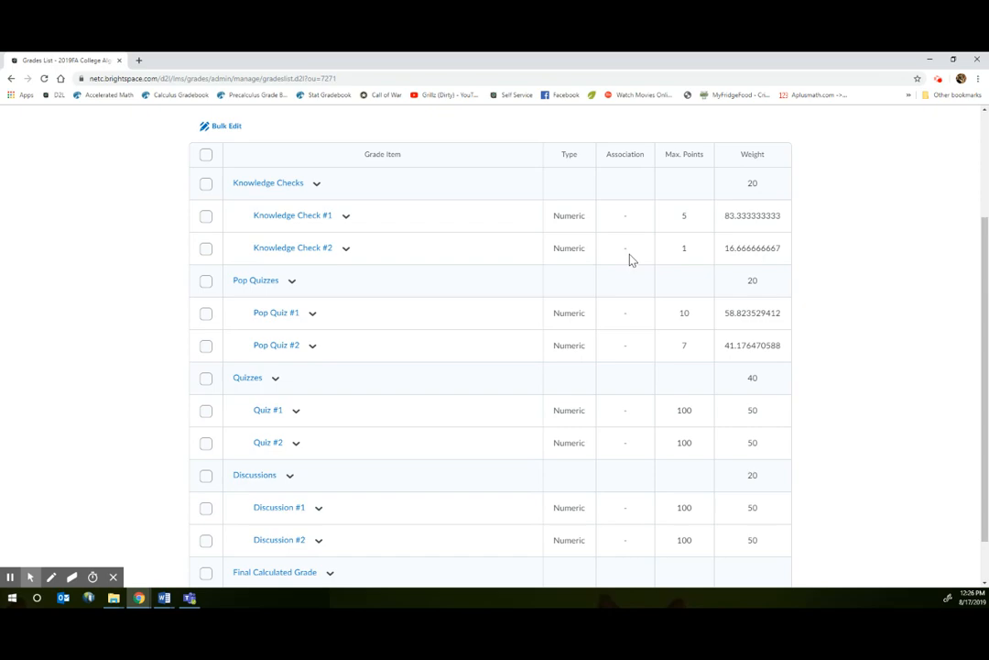
scroll(605, 252, "up", 3)
left_click(209, 200)
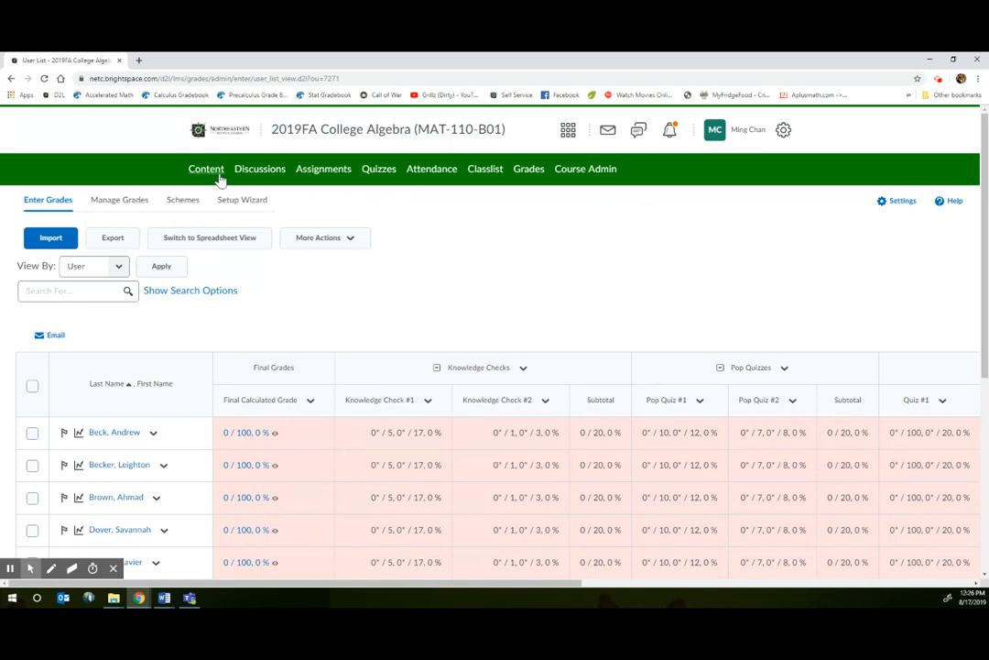
left_click(216, 173)
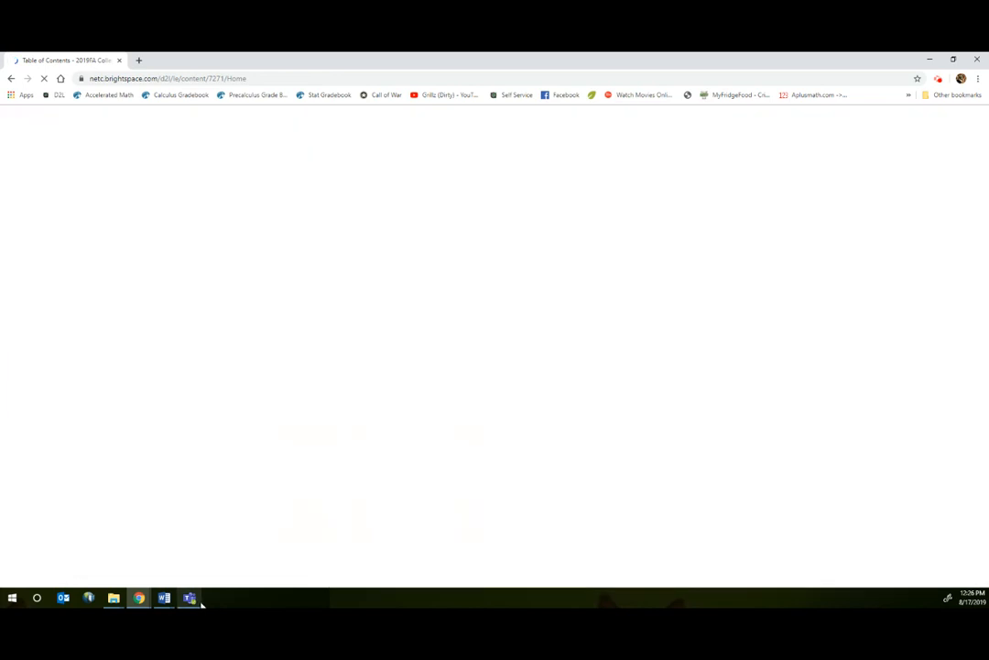
mouse_move(138, 600)
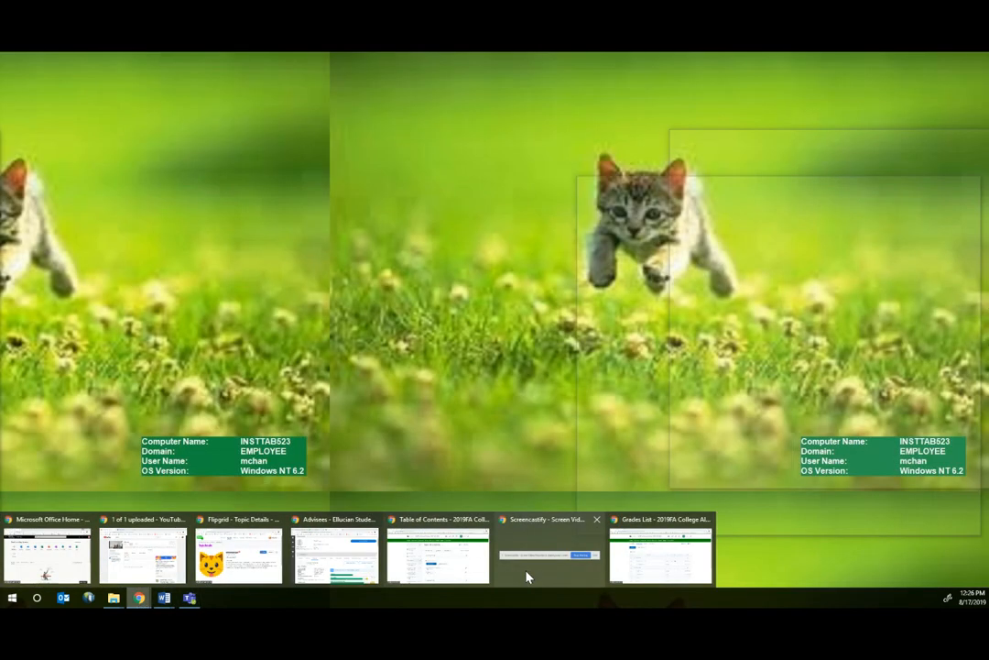
left_click(527, 577)
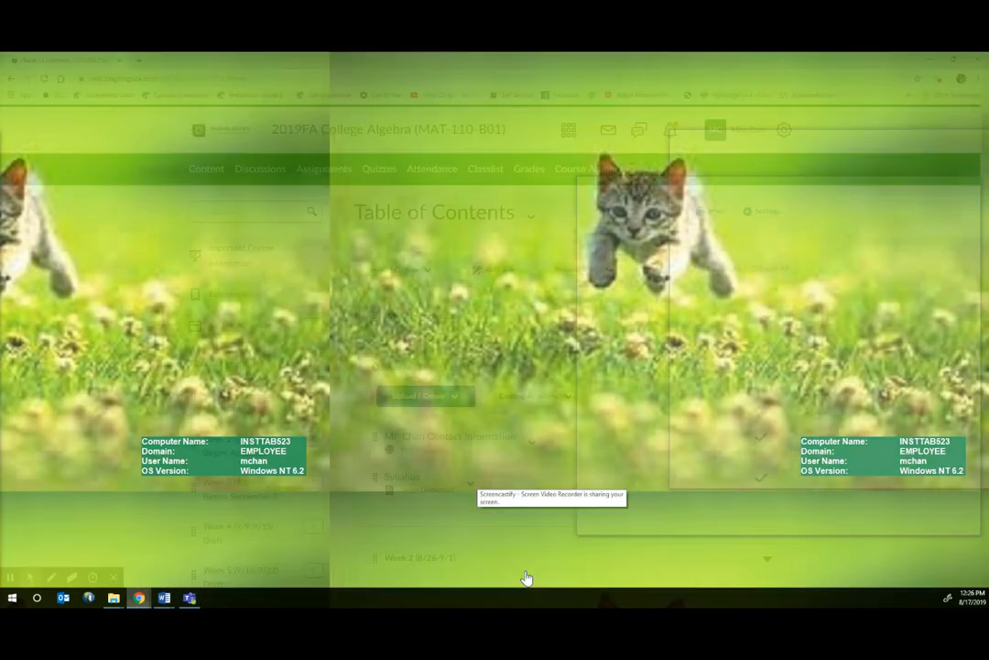